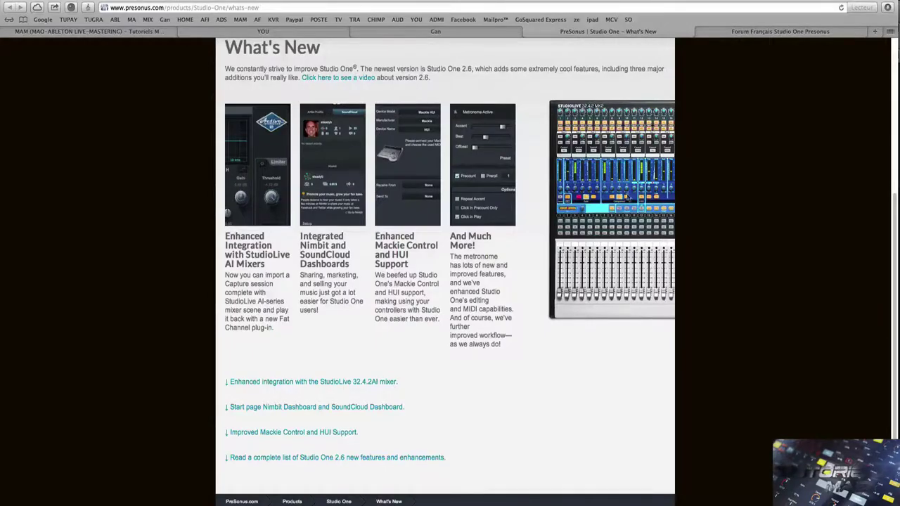
- Switch to the French Studio One forum tab and scroll down through its sections
left_click(733, 31)
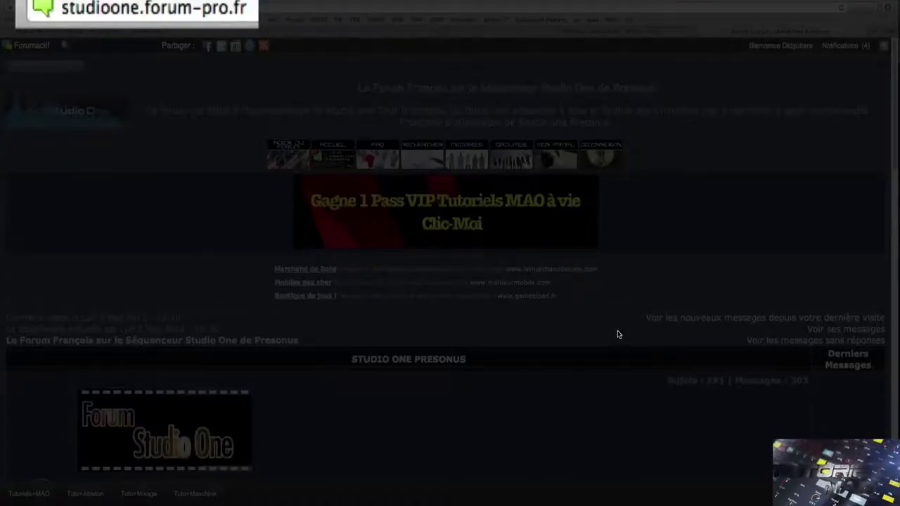
scroll(617, 334, "down", 5)
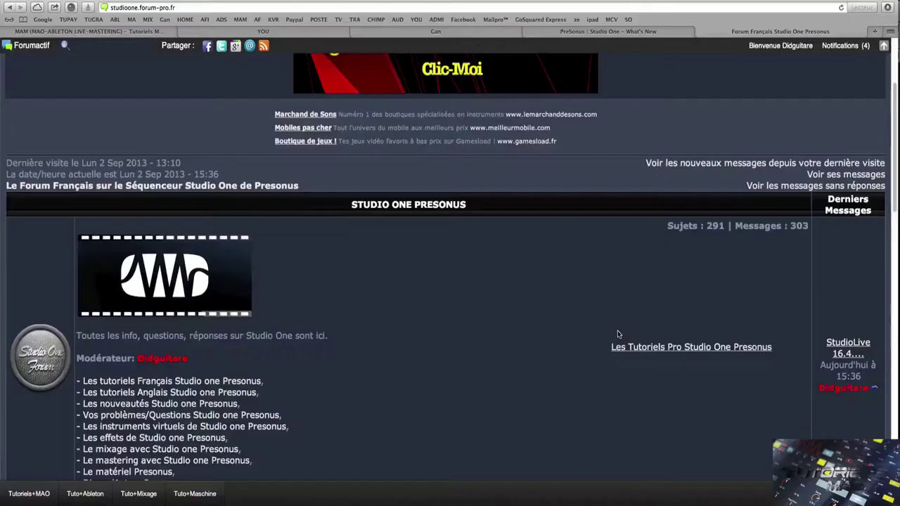
scroll(617, 335, "down", 10)
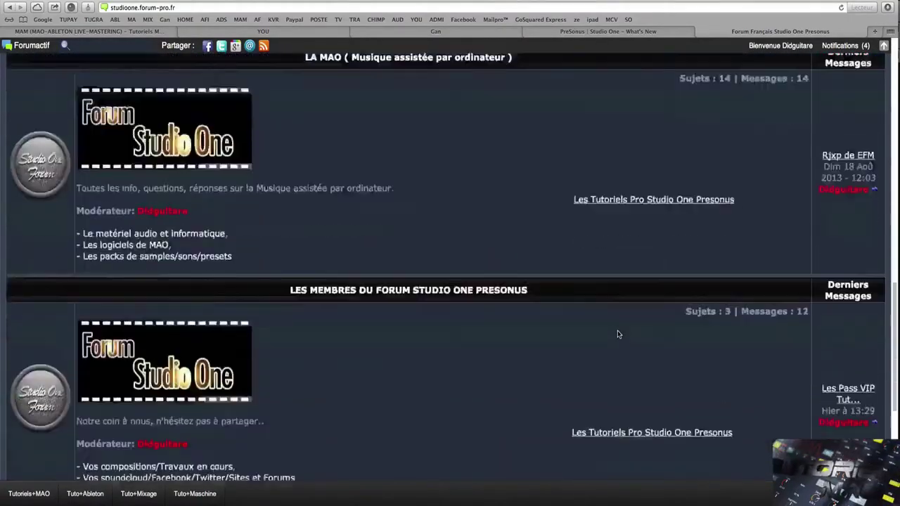
scroll(617, 334, "down", 3)
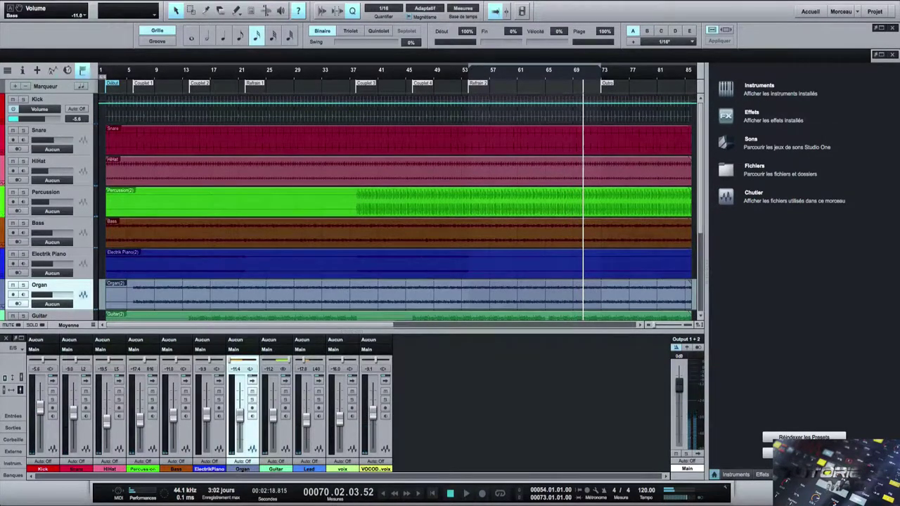
- Resume playback of the song with Space
key("space")
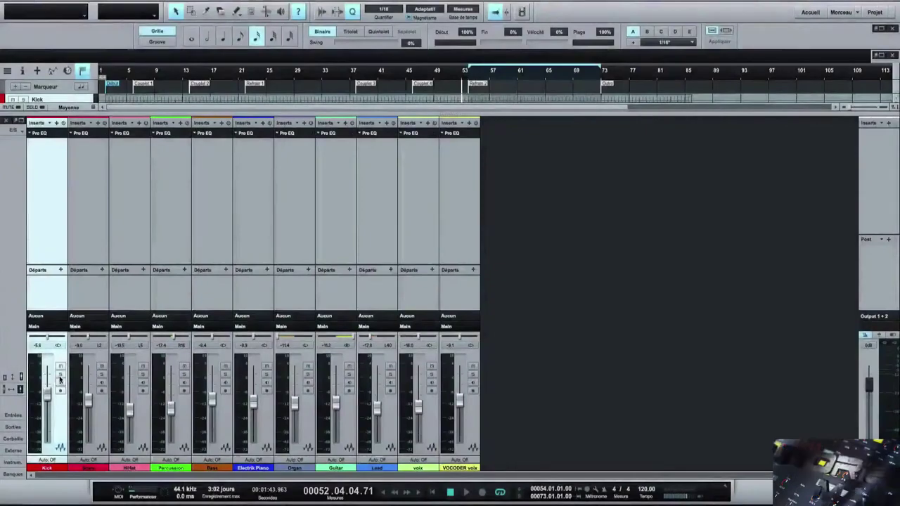
- Solo the Kick channel and insert a Fat Channel after its Pro EQ
left_click(60, 376)
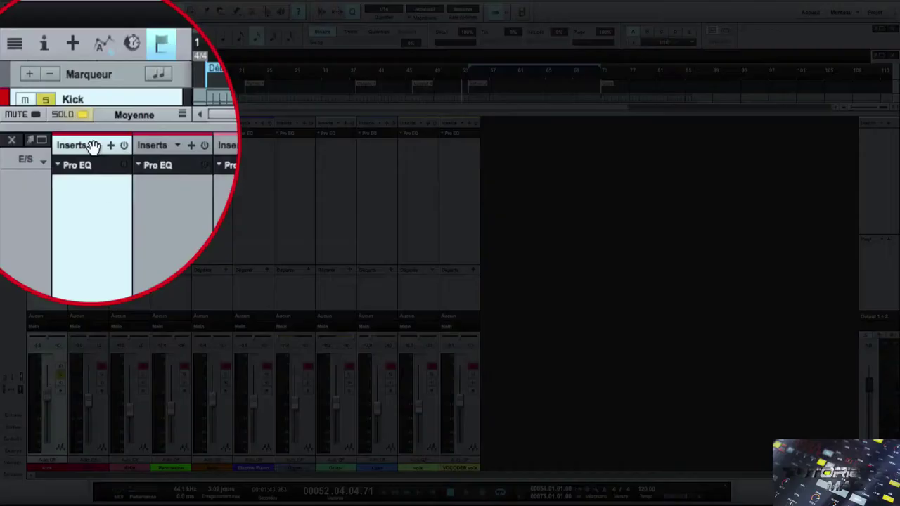
left_click(56, 123)
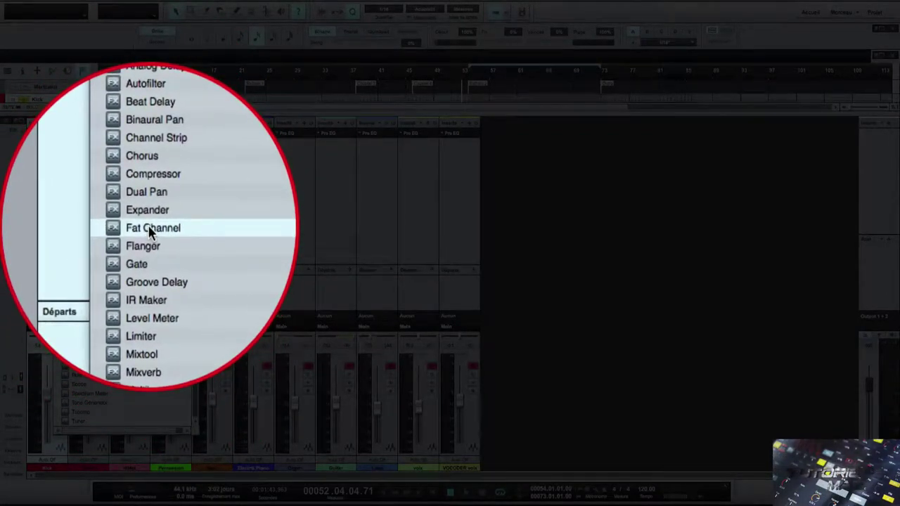
left_click(150, 229)
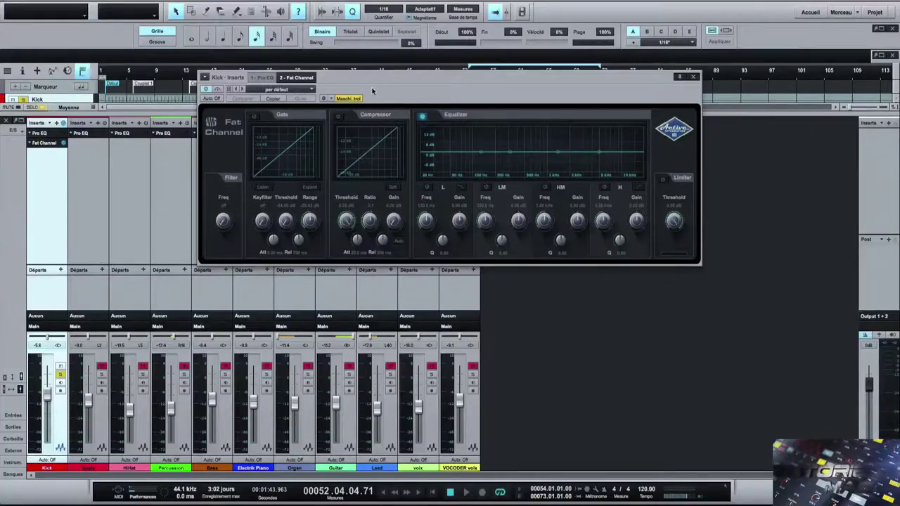
- Place the Fat Channel editor beside the StudioLive 16.0.2 mixer window
left_click_drag(374, 80, 246, 147)
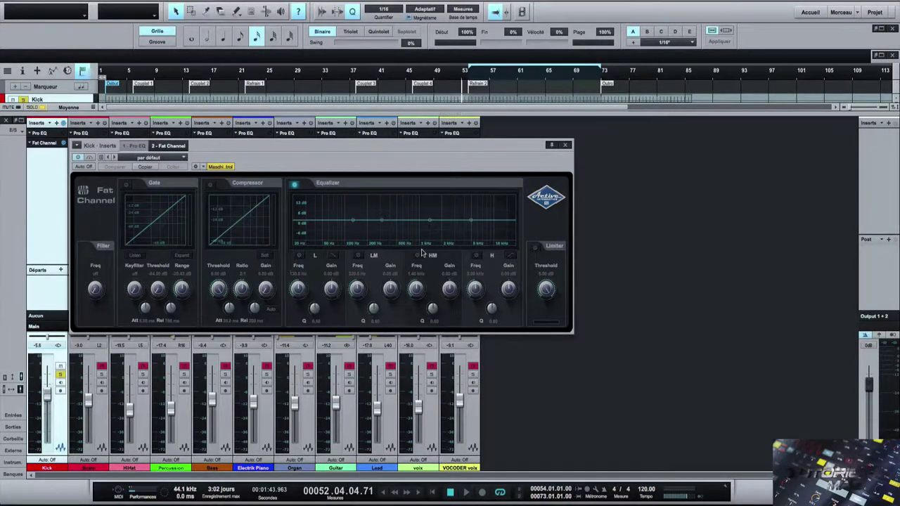
left_click_drag(899, 82, 447, 2)
left_click_drag(415, 150, 558, 190)
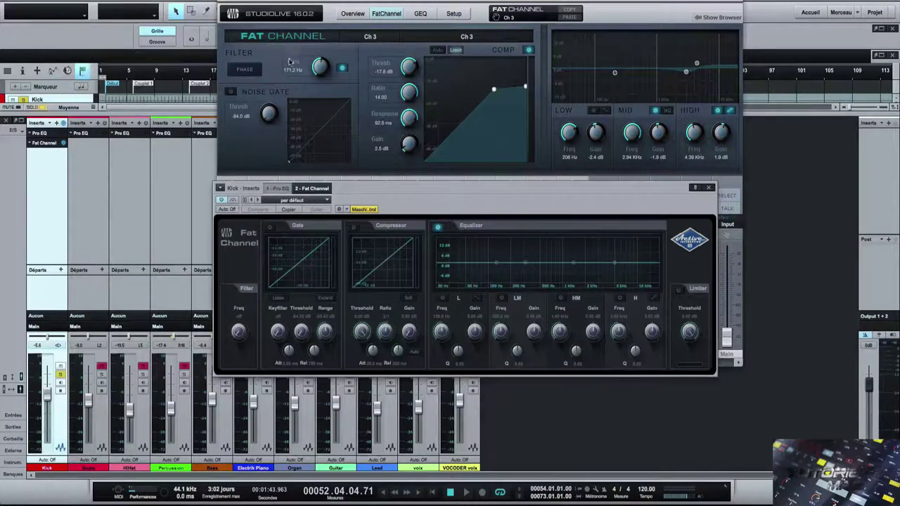
left_click(387, 14)
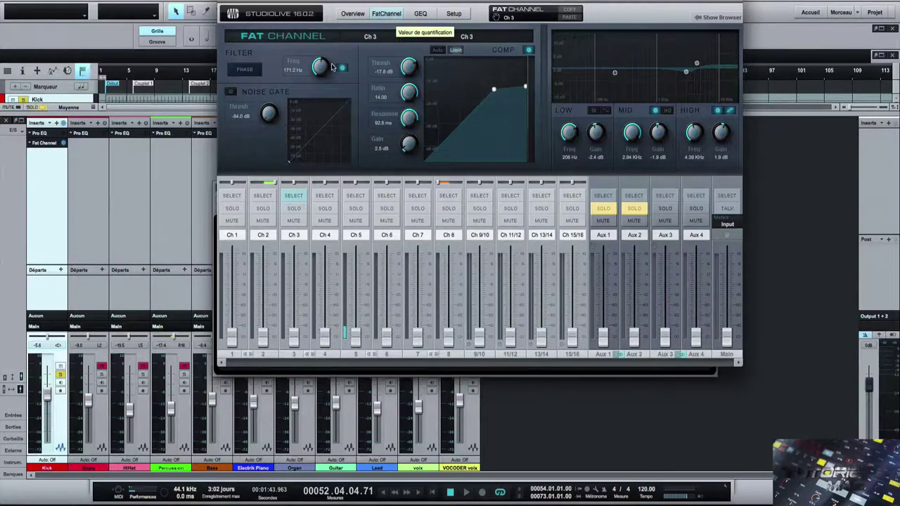
left_click(573, 374)
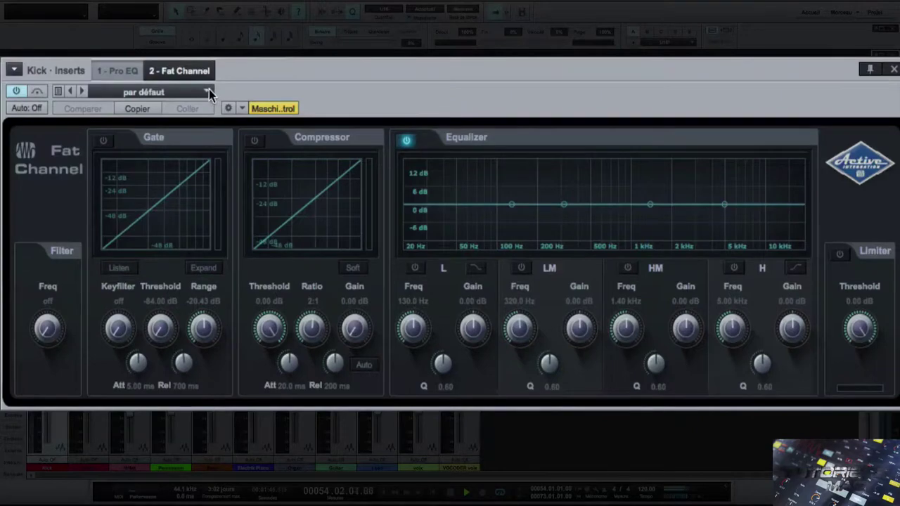
left_click(209, 89)
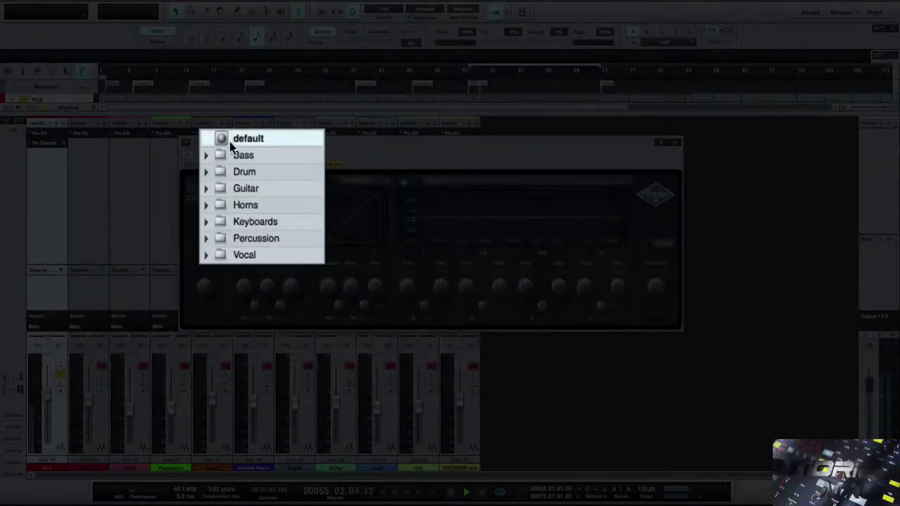
left_click(206, 172)
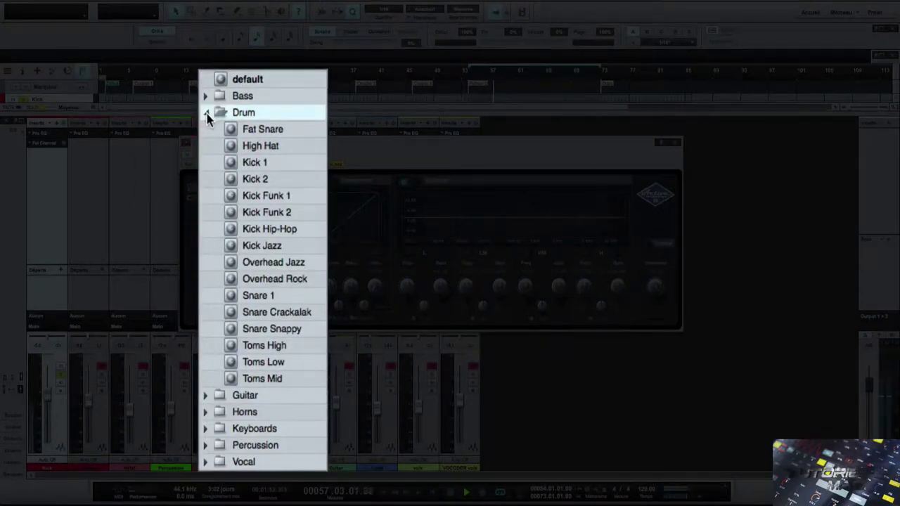
left_click(262, 162)
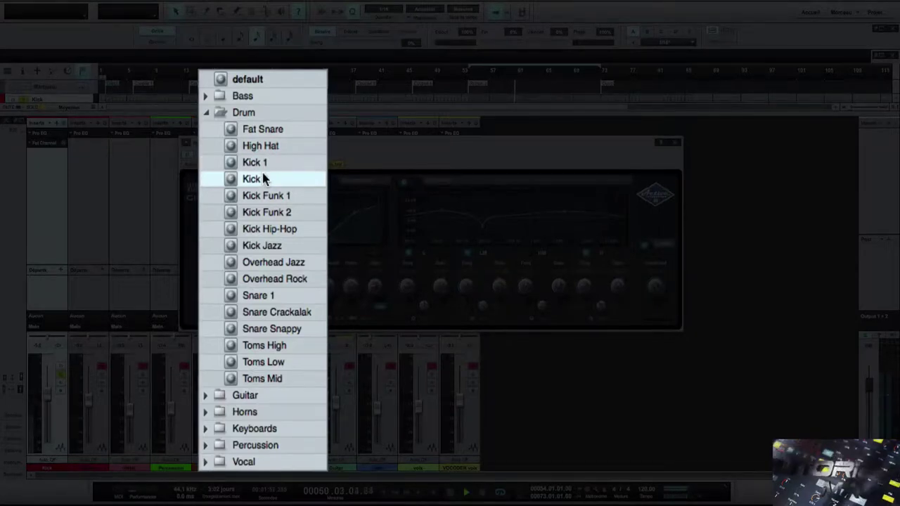
left_click(262, 177)
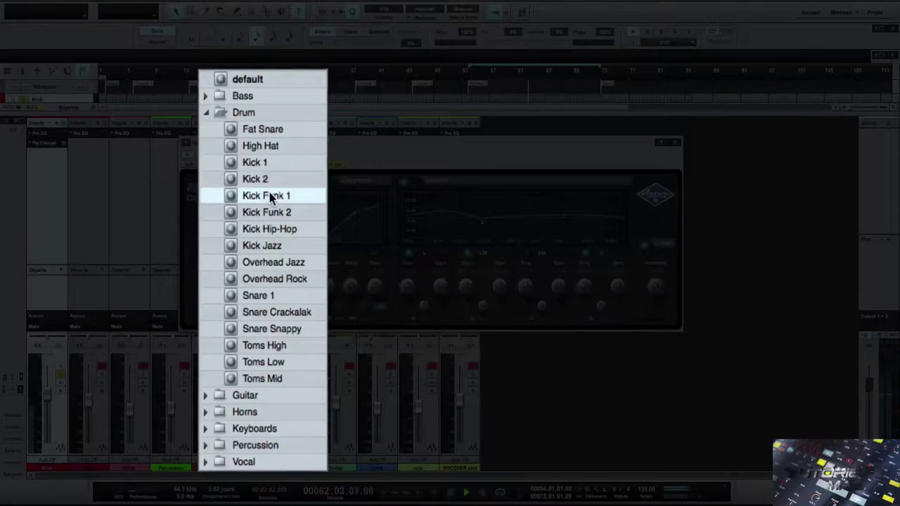
left_click(271, 196)
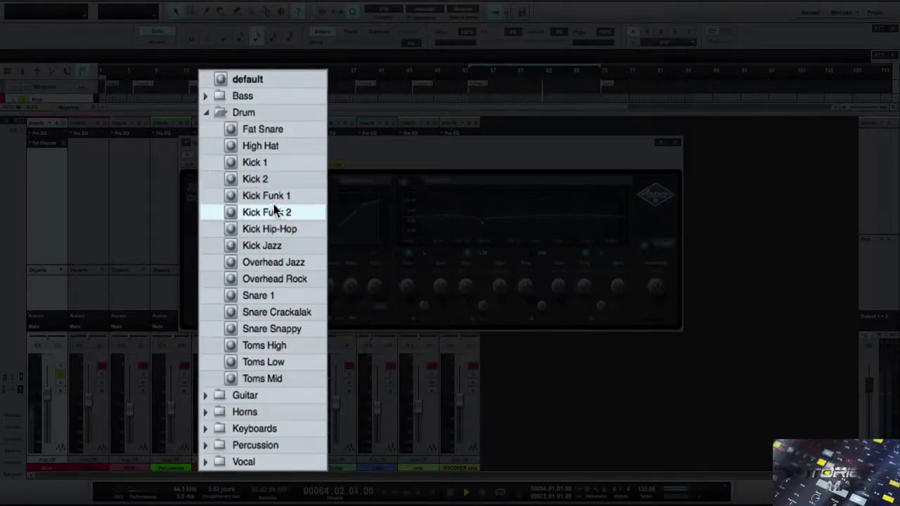
left_click(274, 211)
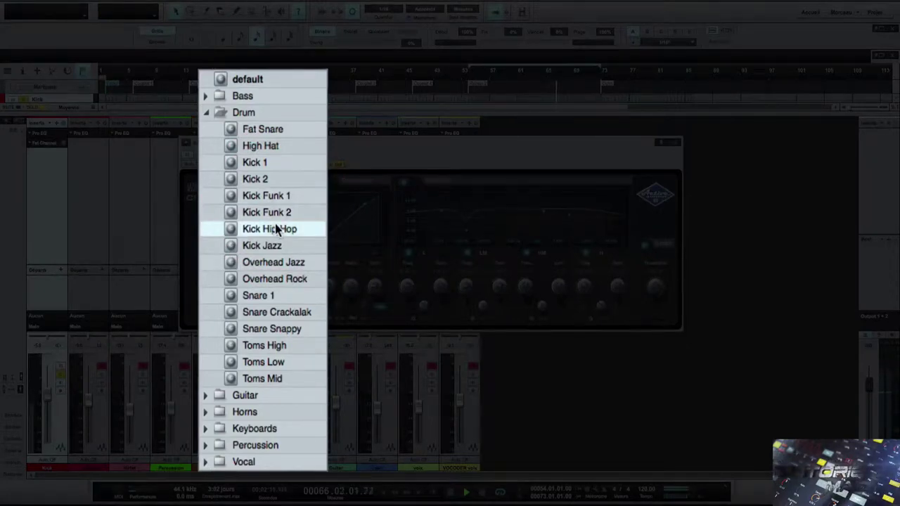
left_click(276, 229)
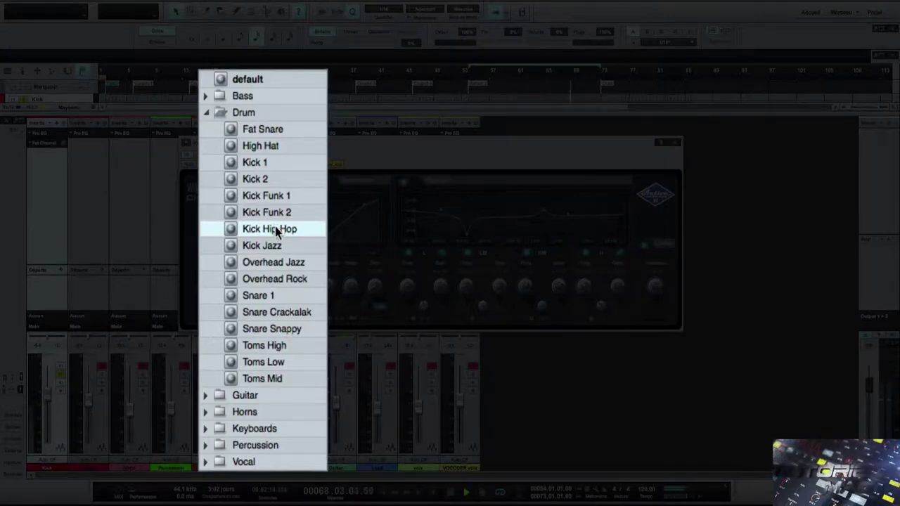
left_click(278, 246)
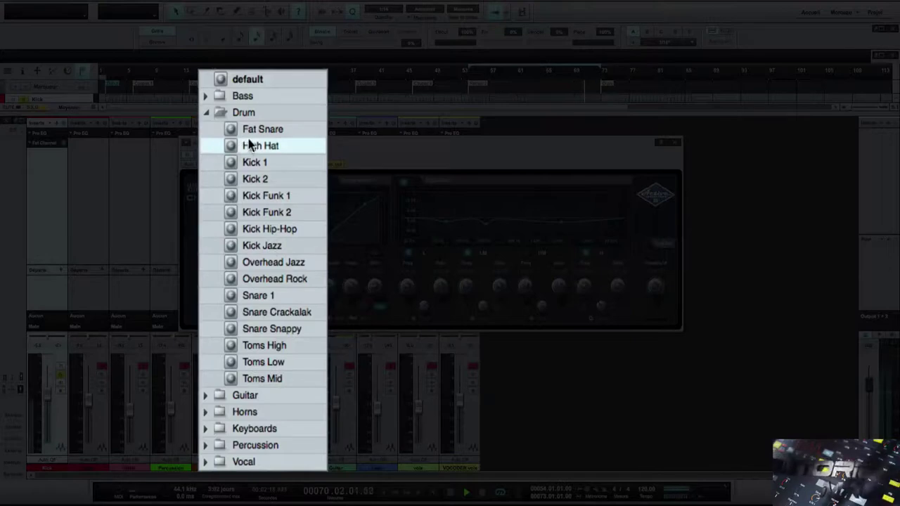
left_click(247, 81)
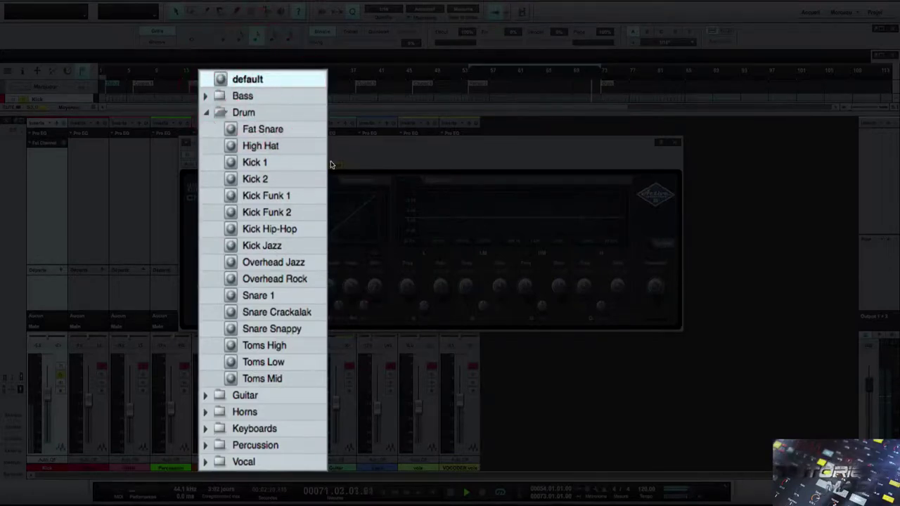
left_click(275, 71)
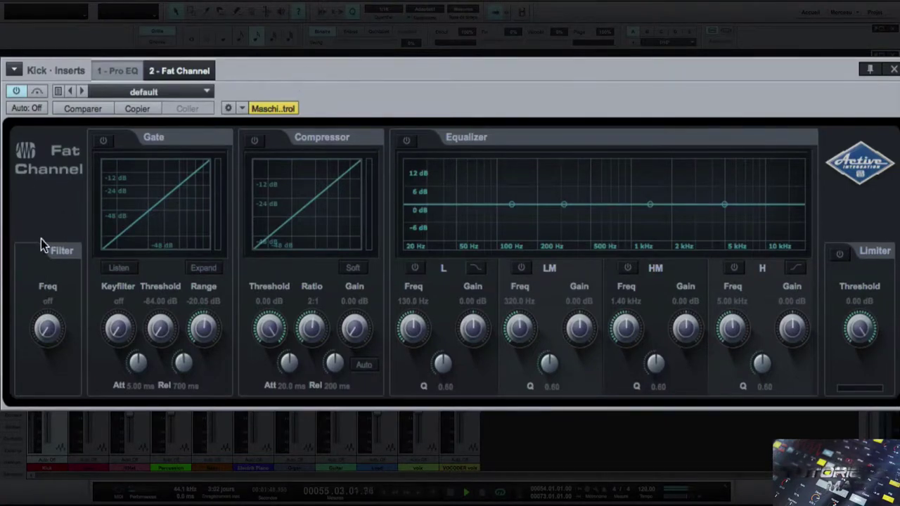
left_click(61, 251)
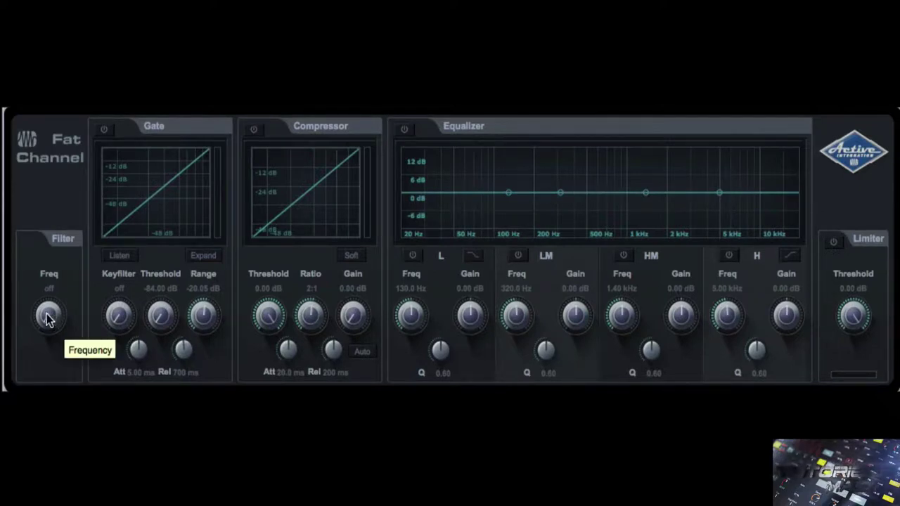
left_click_drag(49, 317, 45, 287)
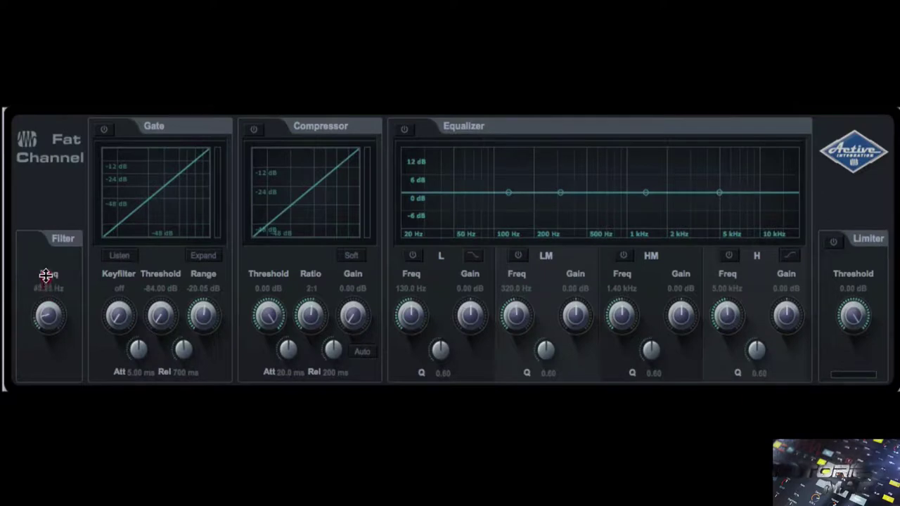
left_click_drag(45, 251, 59, 211)
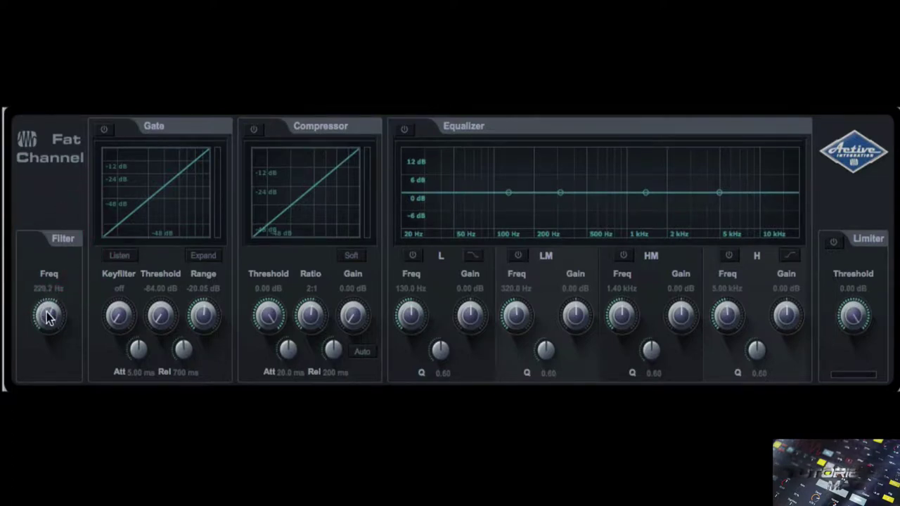
left_click_drag(46, 317, 30, 378)
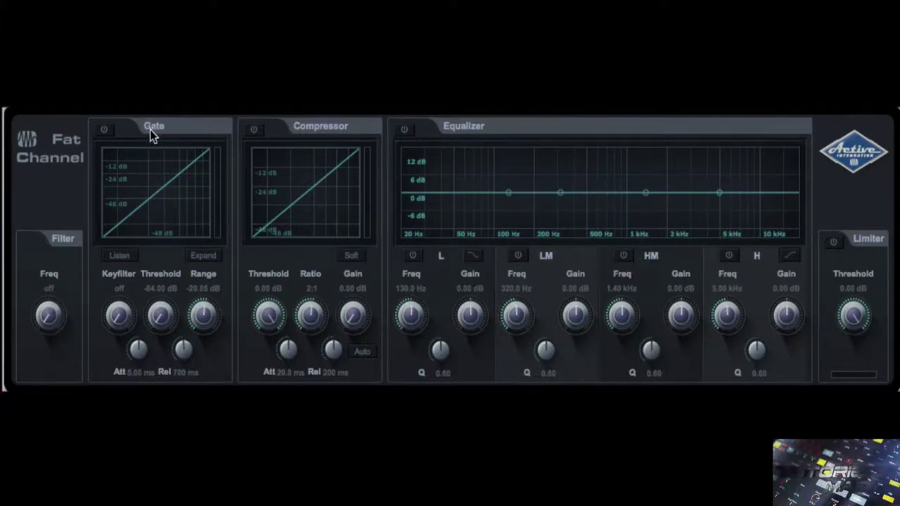
- Switch on the Fat Channel Gate, try expander mode, then turn expander off again
left_click(104, 130)
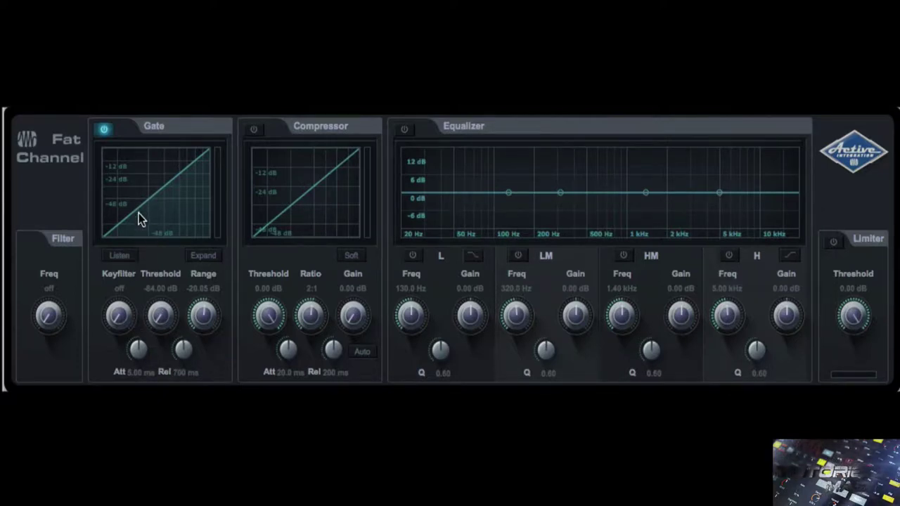
left_click(192, 257)
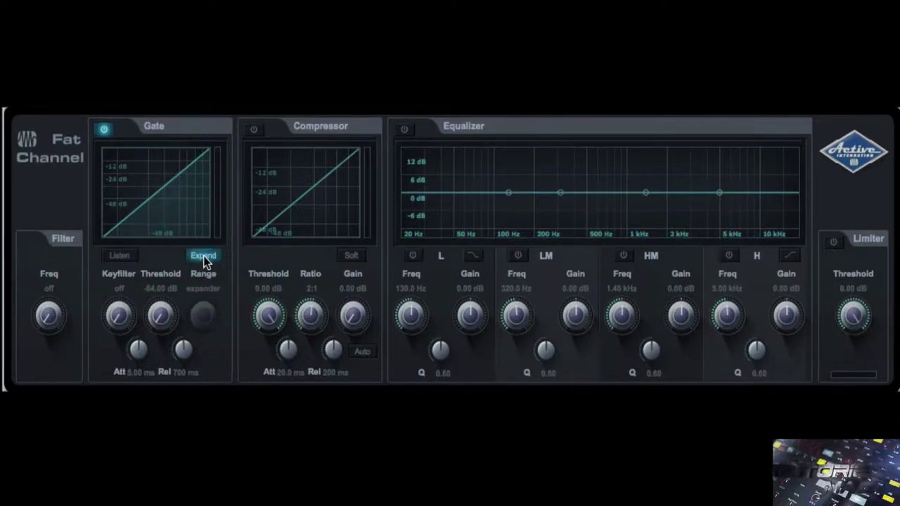
left_click(203, 257)
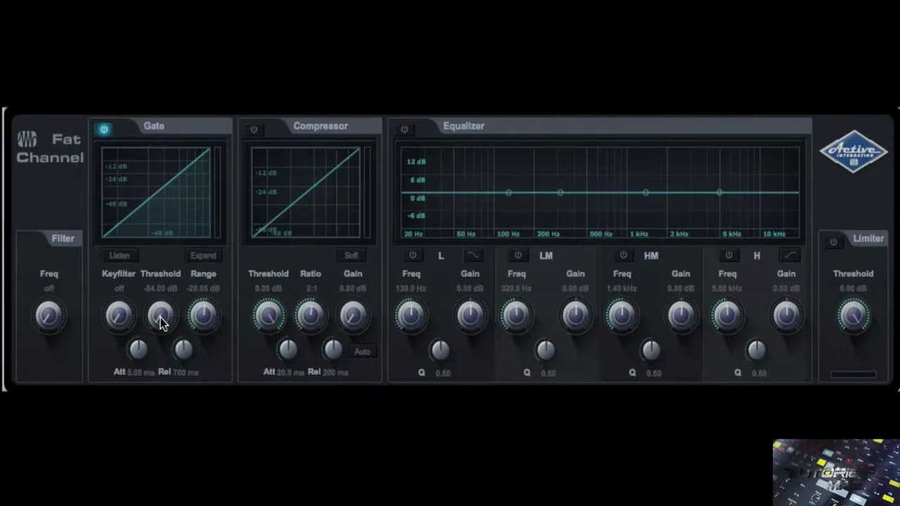
- Sweep the gate threshold to settle at -42.42 dB and deepen the range to about -22 dB
left_click_drag(157, 314, 156, 271)
left_click_drag(158, 320, 167, 198)
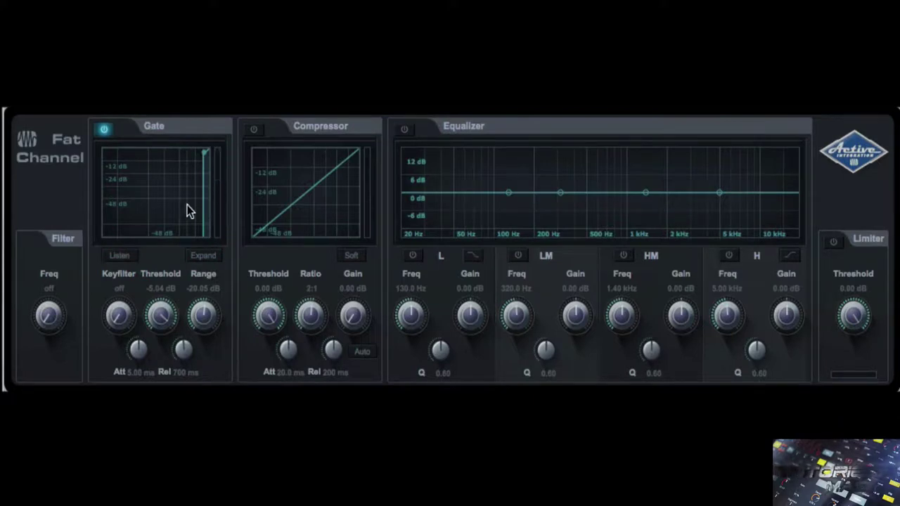
left_click_drag(157, 311, 147, 350)
left_click_drag(159, 315, 142, 351)
left_click_drag(155, 319, 164, 301)
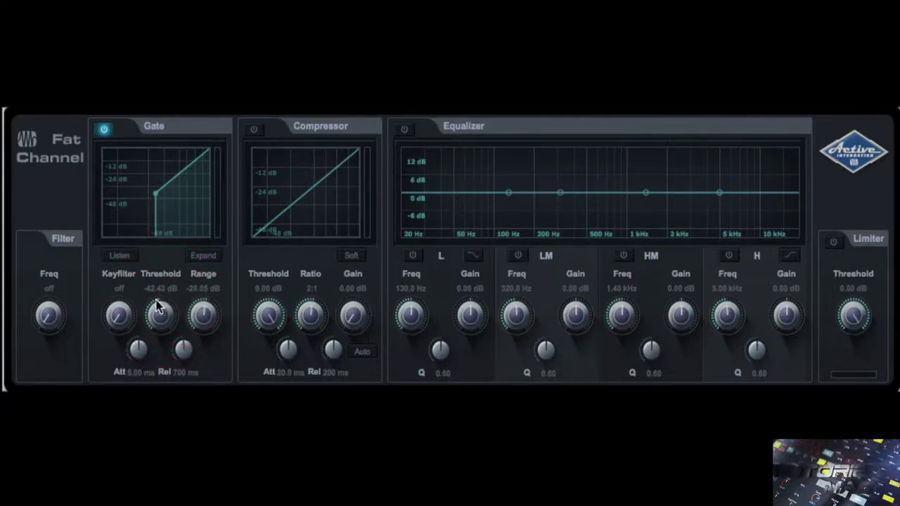
left_click_drag(203, 316, 187, 232)
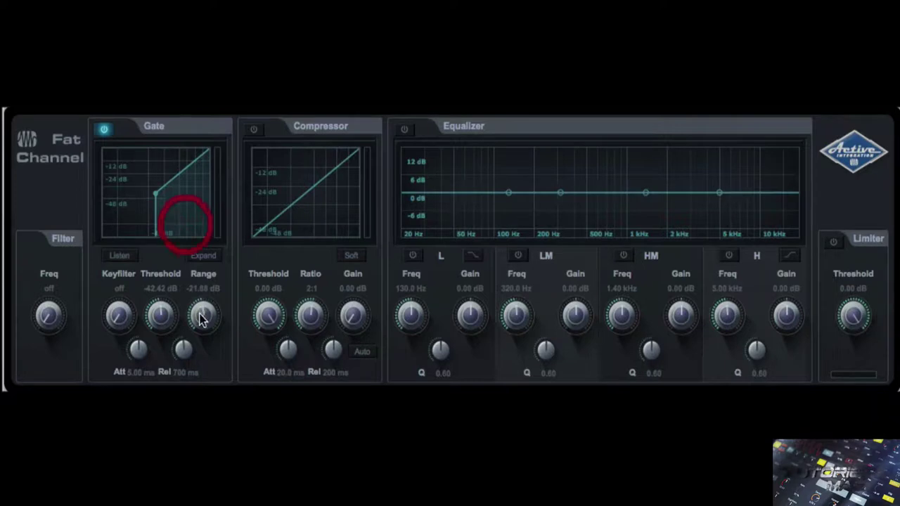
- Raise the gate threshold to -31.50 dB and sweep the range between 0 and -84 dB
left_click_drag(167, 314, 166, 292)
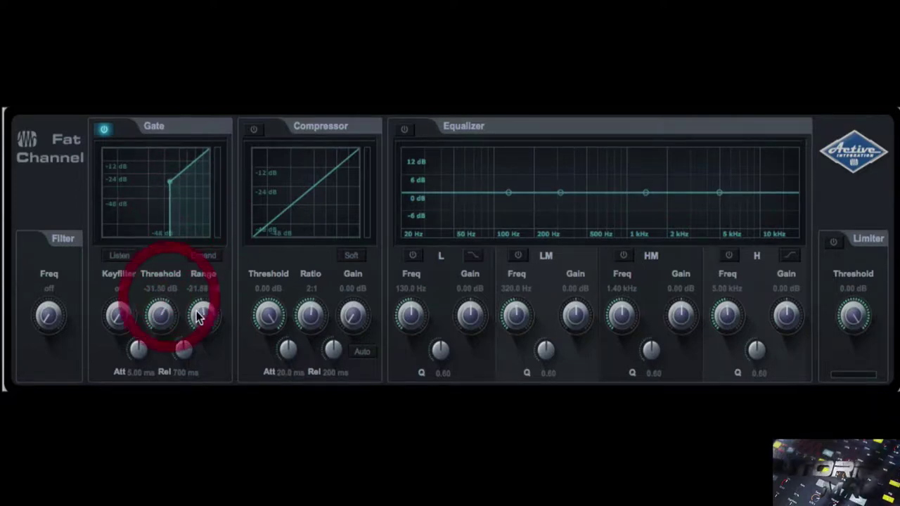
left_click_drag(201, 317, 197, 205)
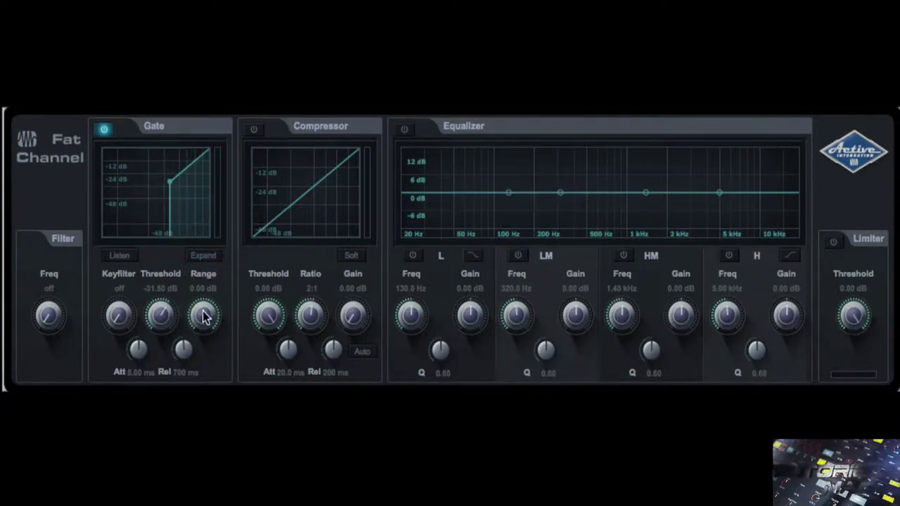
left_click_drag(203, 317, 197, 385)
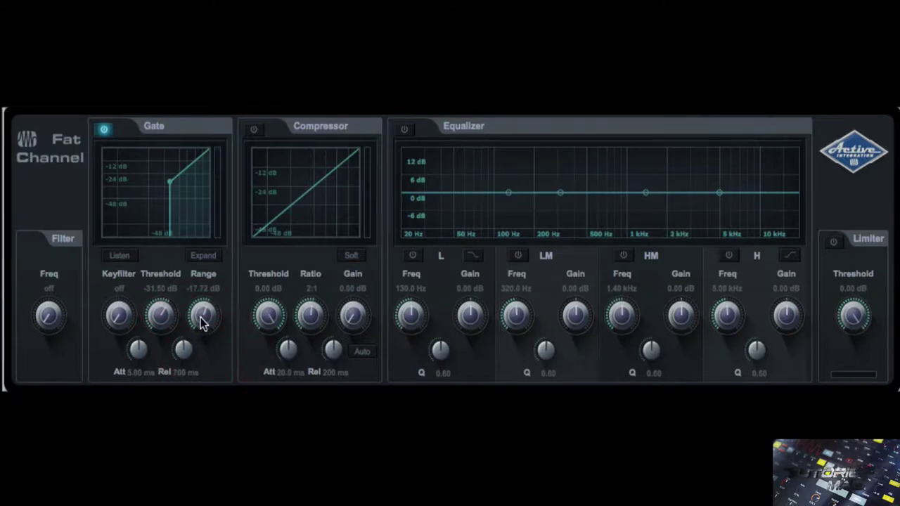
left_click_drag(202, 322, 212, 360)
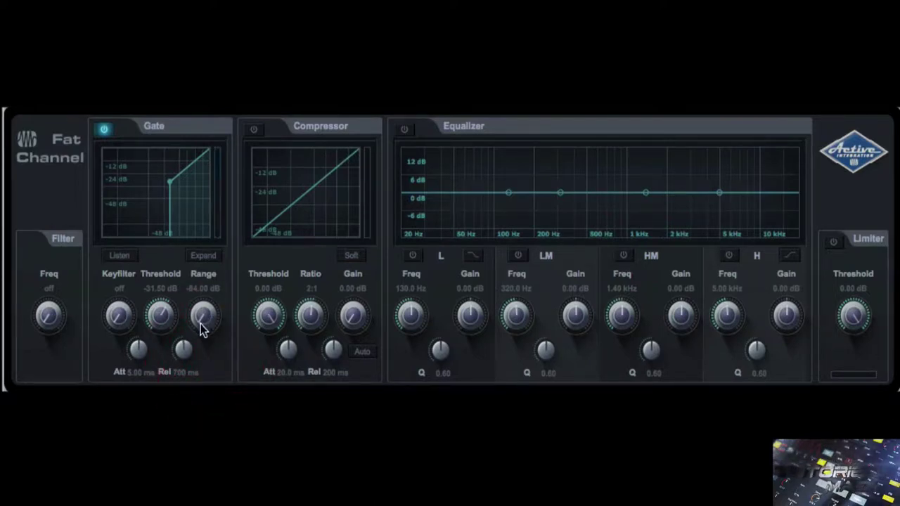
left_click_drag(202, 329, 198, 136)
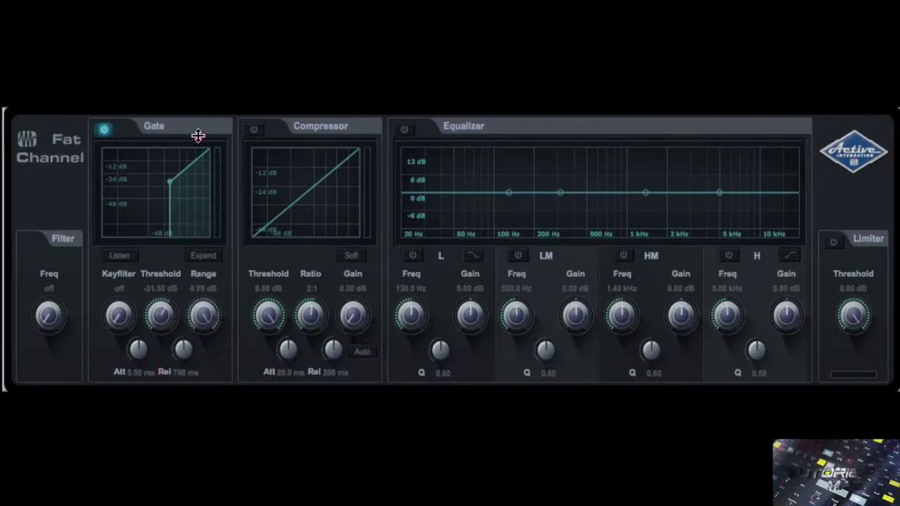
- Bypass and re-enable the gate to compare, then lower the range to about -25 dB
left_click(103, 130)
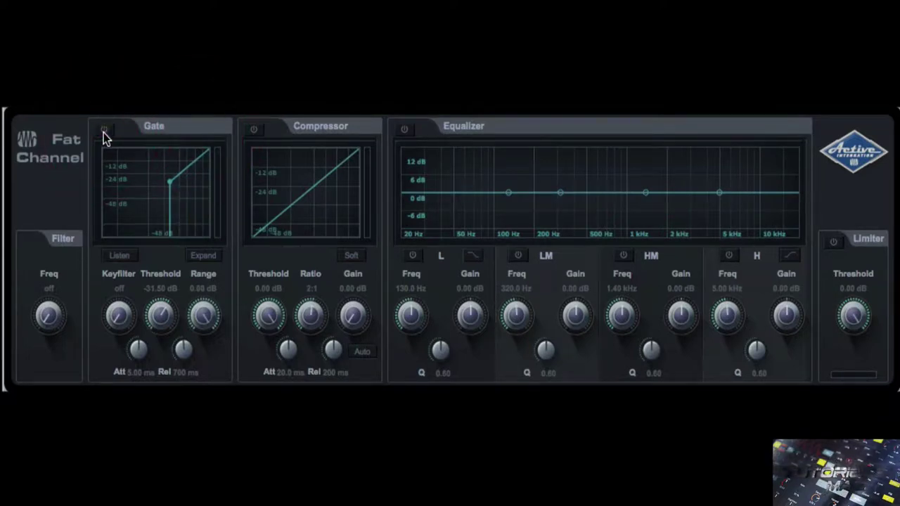
left_click(103, 130)
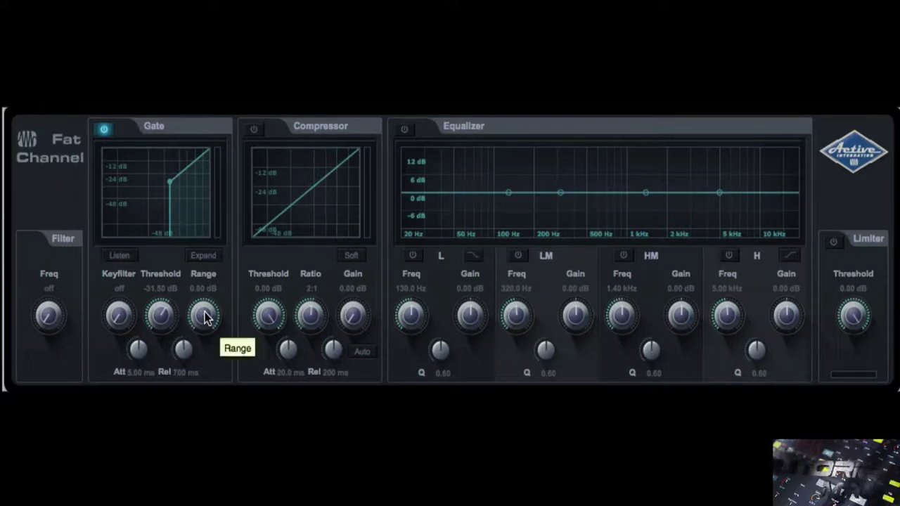
left_click_drag(206, 320, 191, 373)
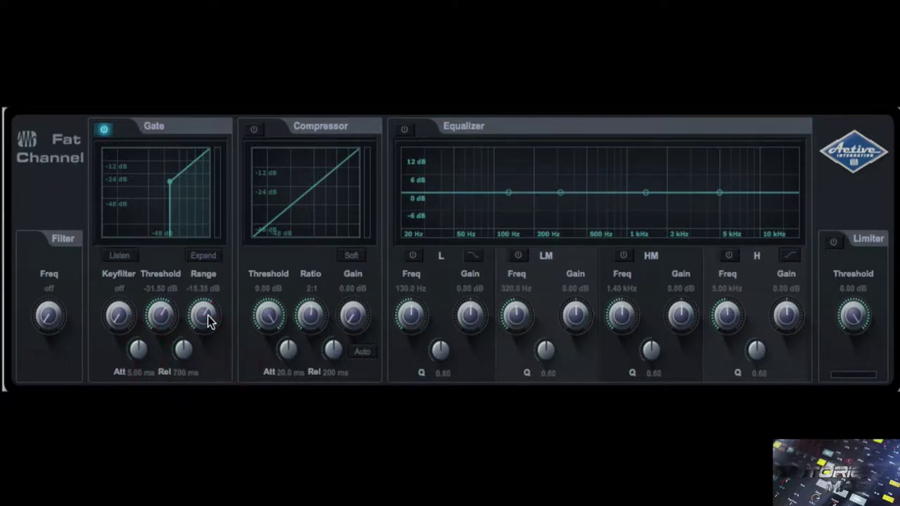
left_click_drag(206, 317, 185, 348)
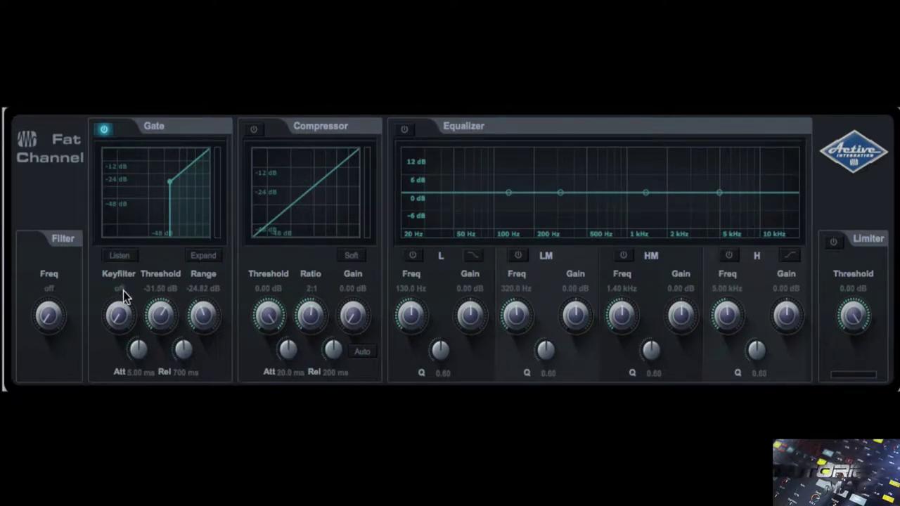
- Turn on the gate key filter at 2.57 kHz and raise the threshold to about -25 dB
left_click_drag(119, 316, 116, 142)
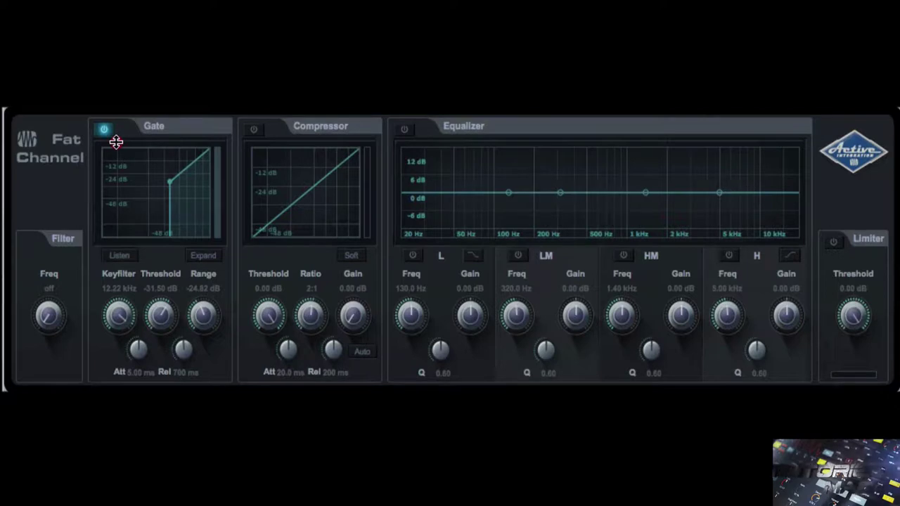
left_click_drag(116, 144, 107, 165)
left_click_drag(160, 313, 159, 290)
mouse_move(114, 312)
left_mouse_down()
mouse_move(122, 291)
mouse_move(120, 298)
left_mouse_up()
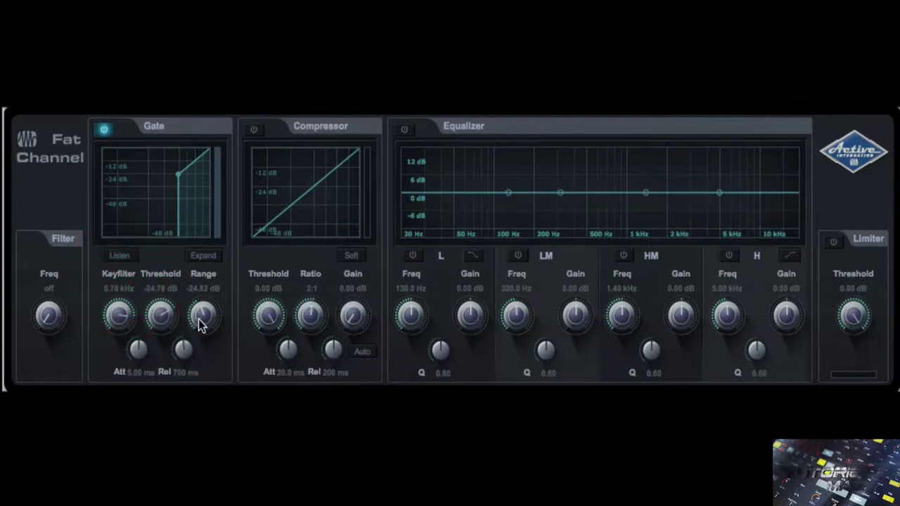
- Adjust the gate range around -9 dB, then sweep the key filter down to off
left_click_drag(201, 317, 196, 222)
left_click_drag(194, 210, 187, 195)
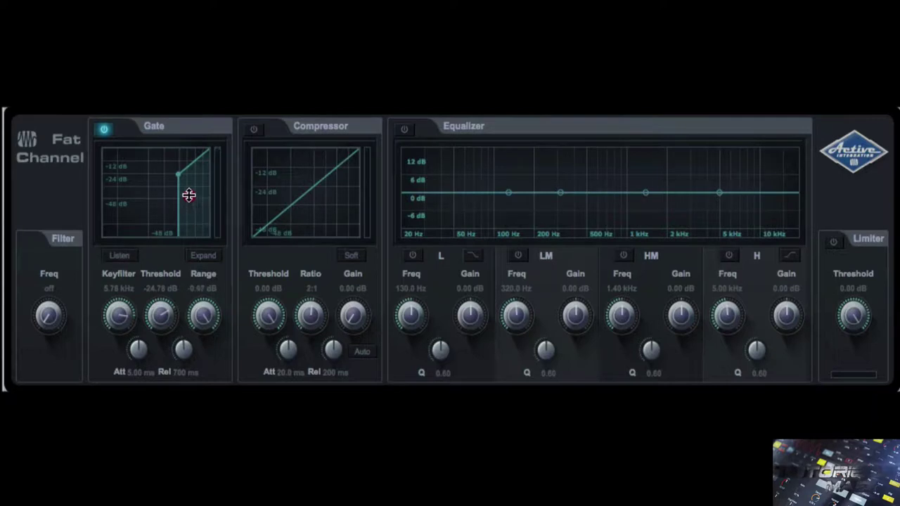
left_click_drag(205, 244, 205, 273)
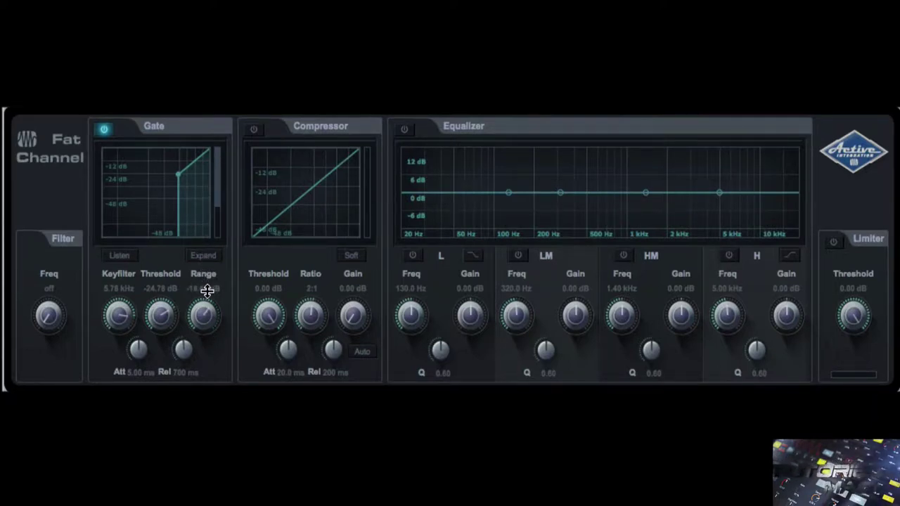
left_click_drag(115, 312, 107, 348)
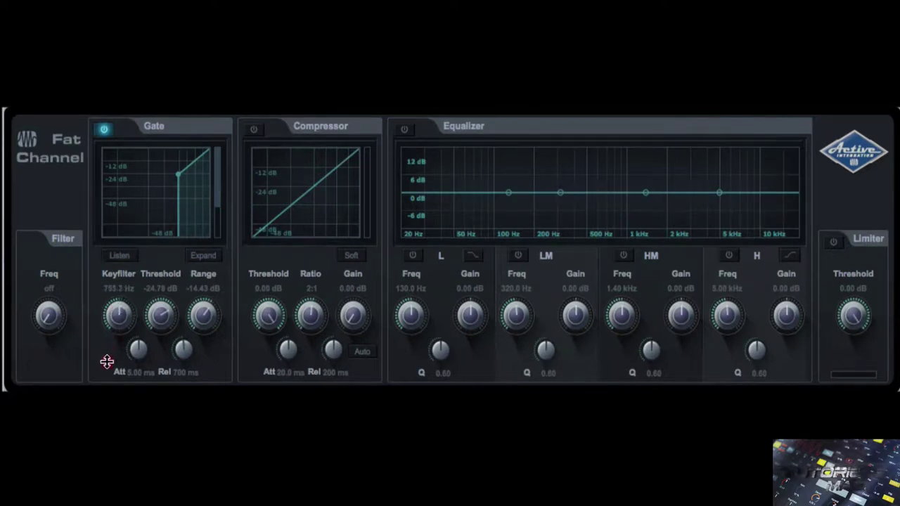
left_click_drag(115, 315, 114, 350)
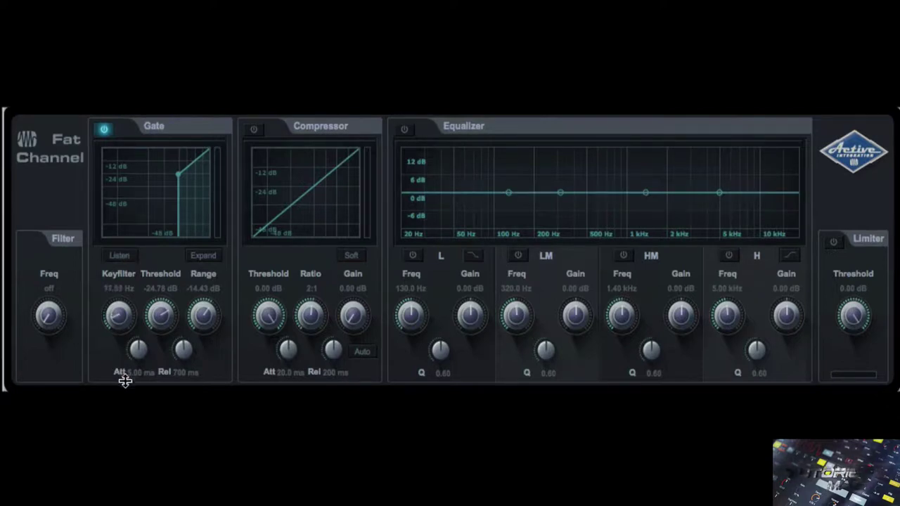
left_click_drag(119, 319, 195, 344)
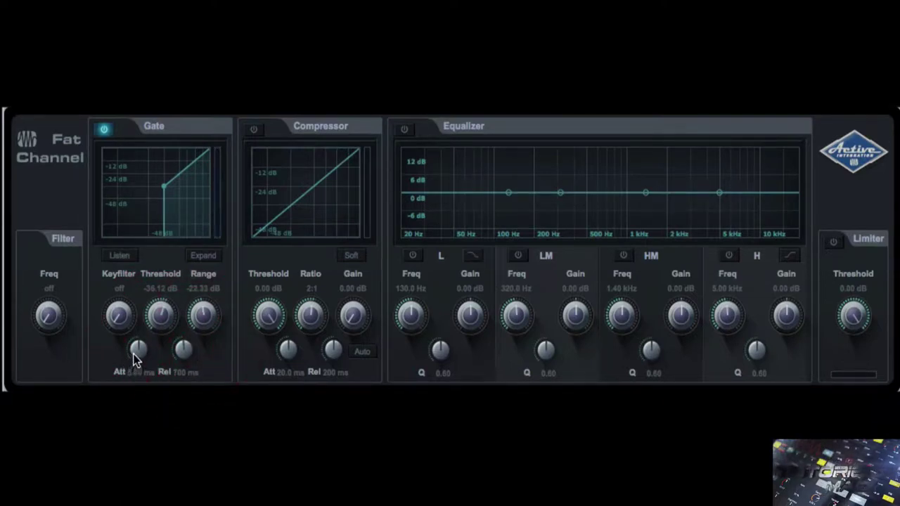
- Sweep the gate attack from its minimum up to 456 ms
left_click_drag(137, 349, 132, 395)
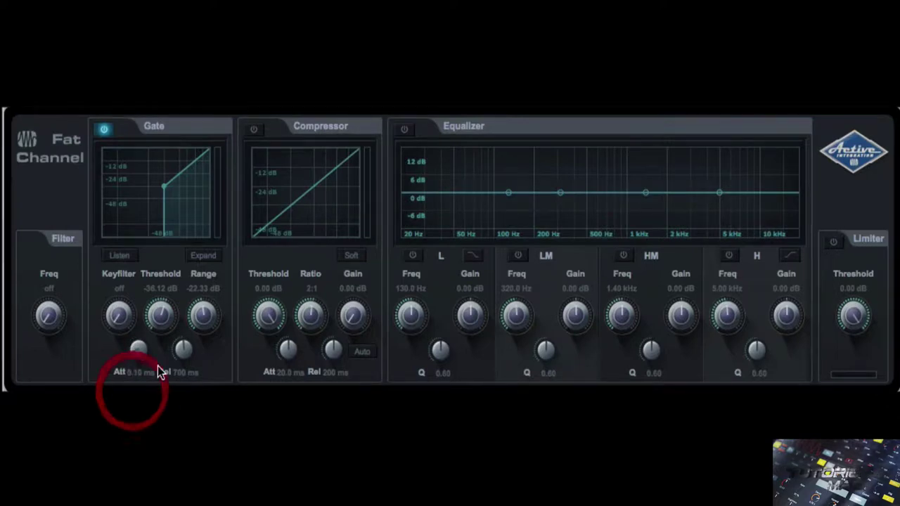
left_click_drag(138, 352, 138, 374)
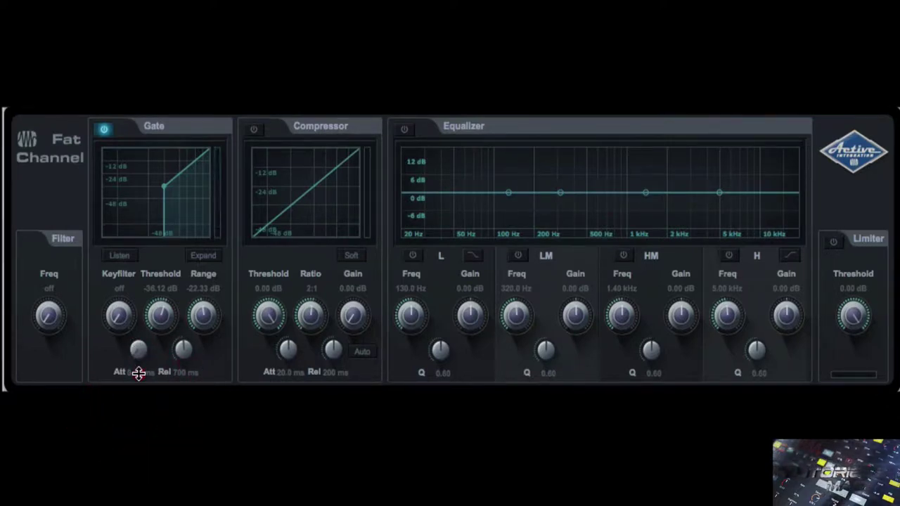
left_click_drag(139, 374, 149, 199)
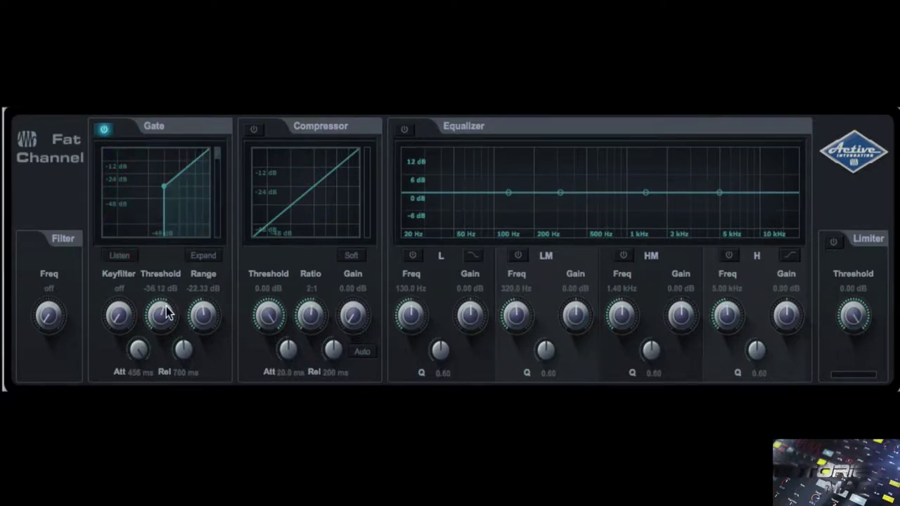
- Set threshold -41.58 dB, attack about 1.36 ms, range -33.04 dB, and lengthen the release
left_click_drag(167, 311, 202, 348)
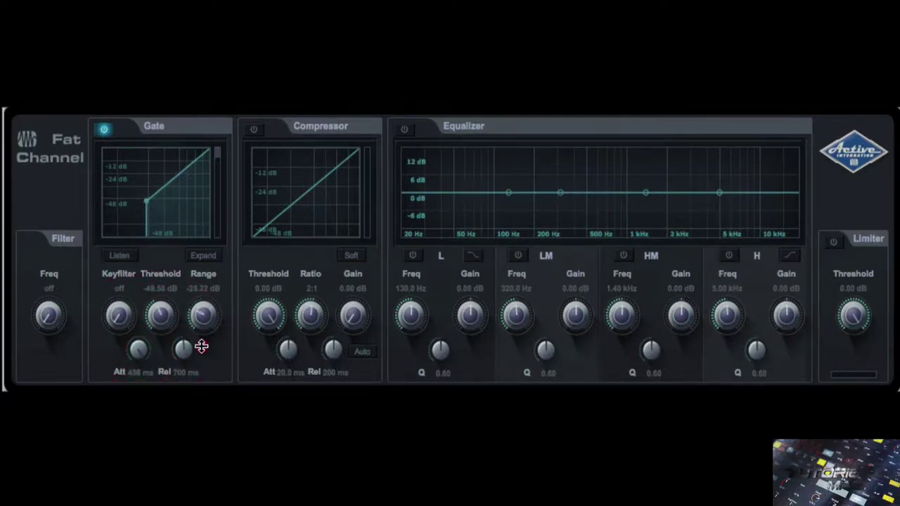
left_click_drag(162, 316, 161, 290)
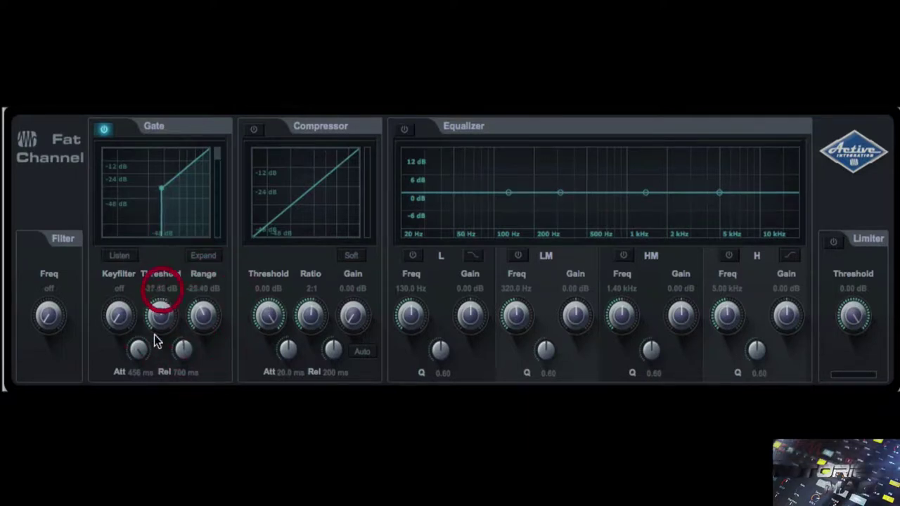
left_click_drag(136, 345, 133, 415)
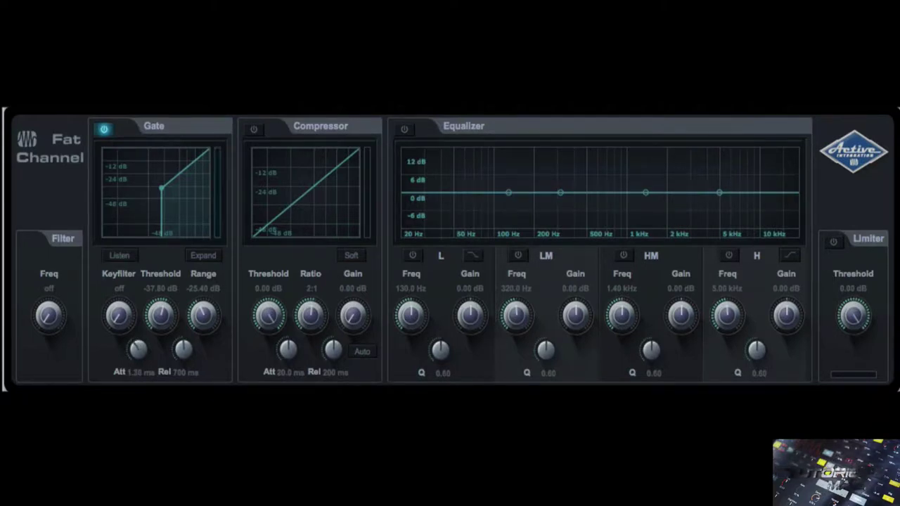
left_click_drag(158, 323, 195, 335)
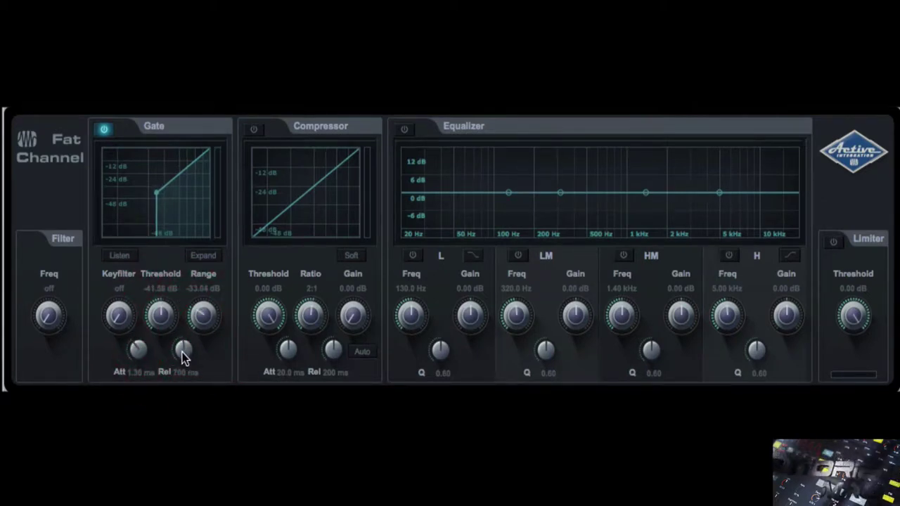
left_click_drag(184, 333, 190, 282)
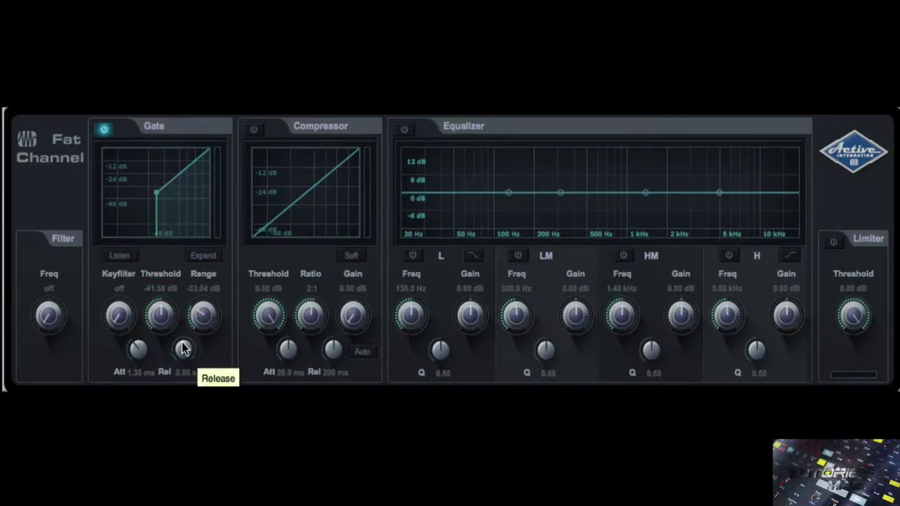
- Shorten the gate release from about 2 s down to roughly 63 ms
left_click_drag(182, 343, 182, 349)
left_click_drag(176, 382, 176, 386)
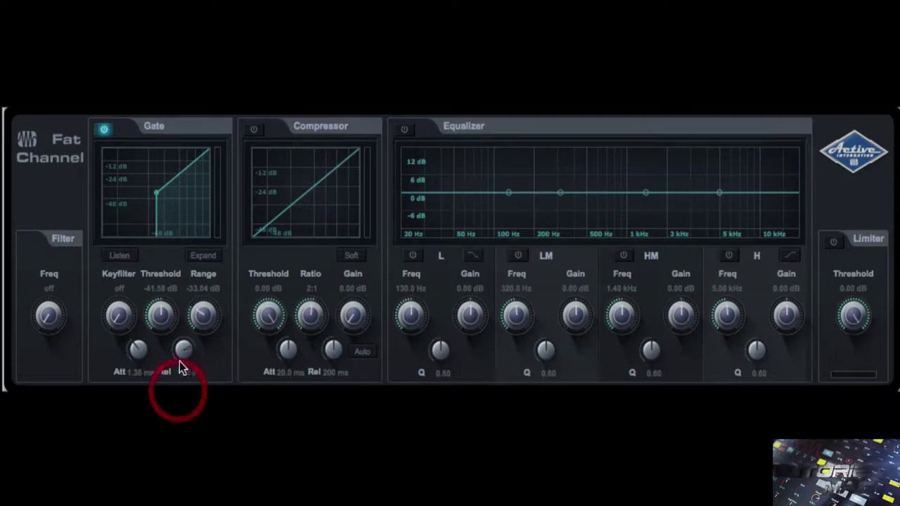
left_click_drag(184, 350, 188, 385)
left_click_drag(185, 349, 185, 389)
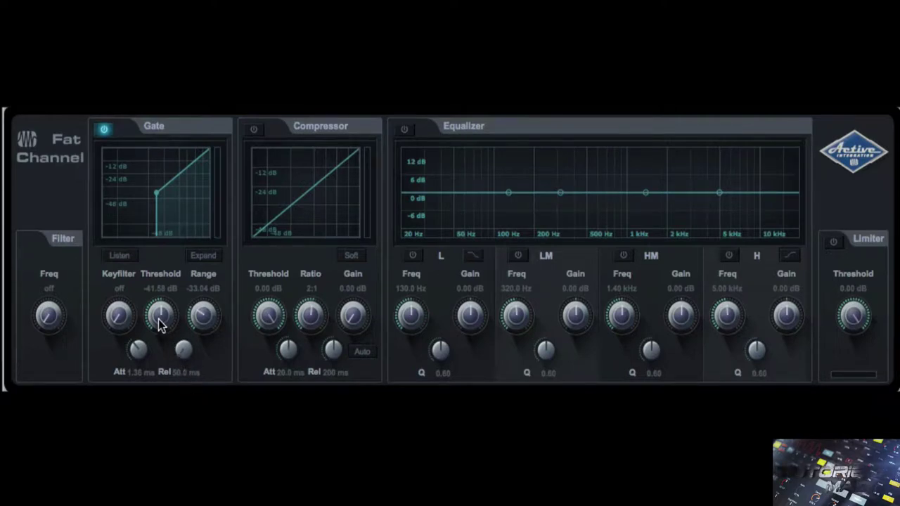
- Experiment with gate threshold, range, key filter and attack, leaving release at 752 ms
left_click_drag(159, 312, 159, 299)
left_click_drag(201, 323, 201, 333)
left_click_drag(119, 315, 131, 275)
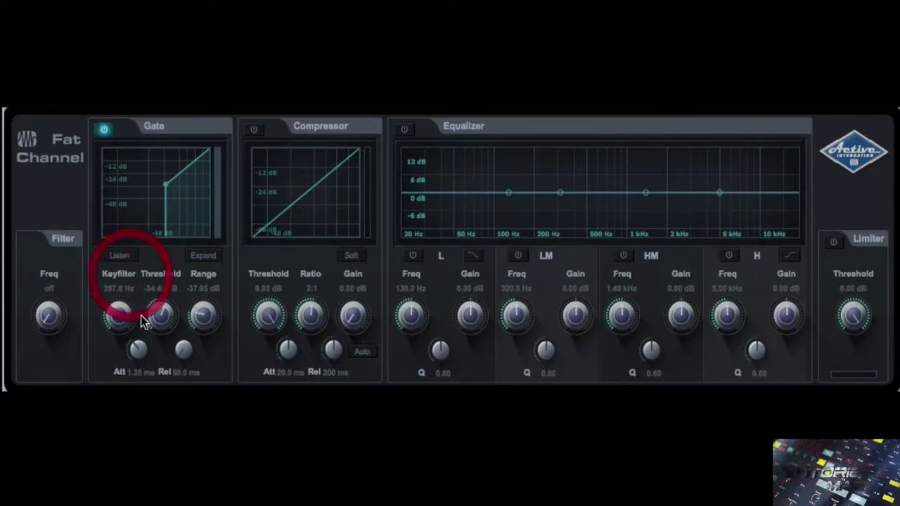
left_click_drag(182, 354, 181, 162)
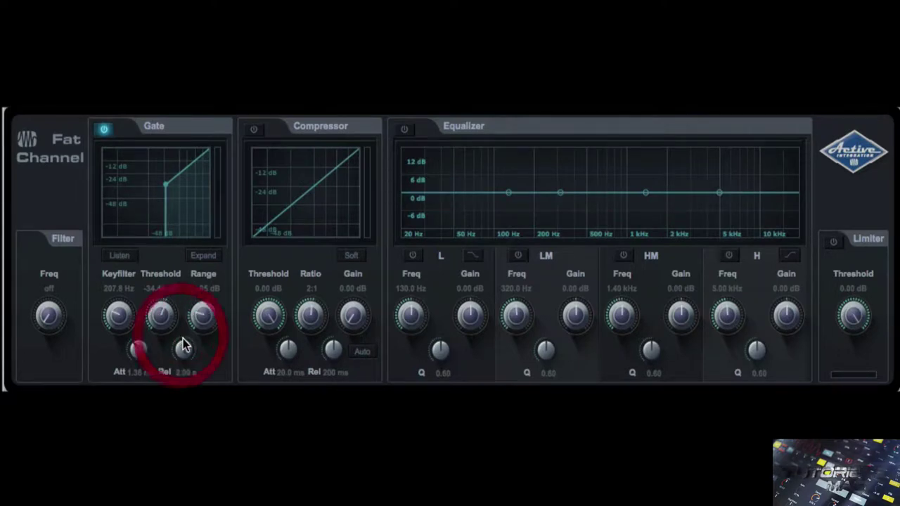
left_click_drag(160, 317, 159, 335)
left_click_drag(121, 313, 137, 384)
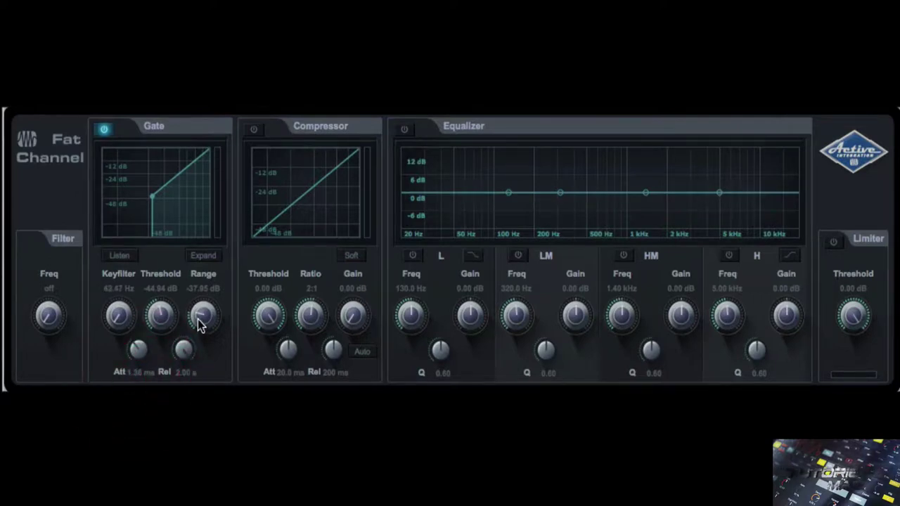
left_click_drag(201, 321, 210, 289)
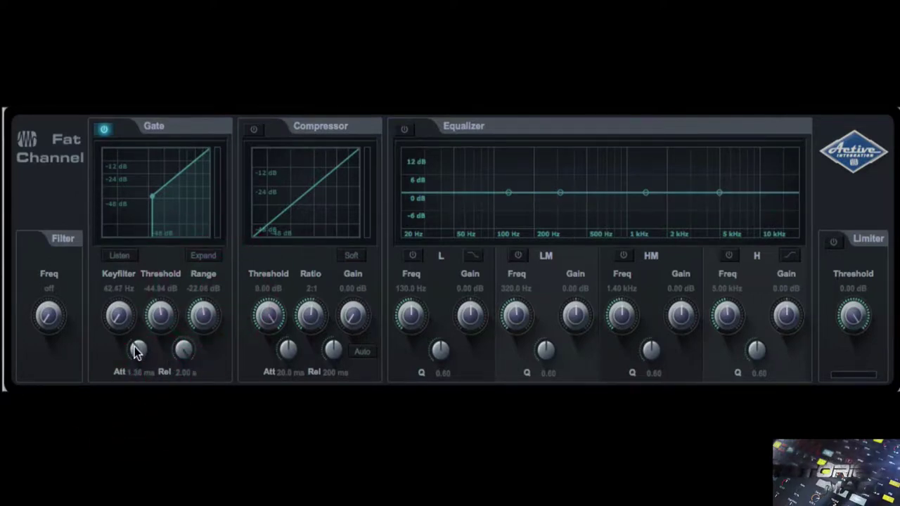
left_click_drag(134, 337, 138, 296)
mouse_move(182, 349)
left_mouse_down()
mouse_move(178, 394)
mouse_move(186, 363)
left_mouse_up()
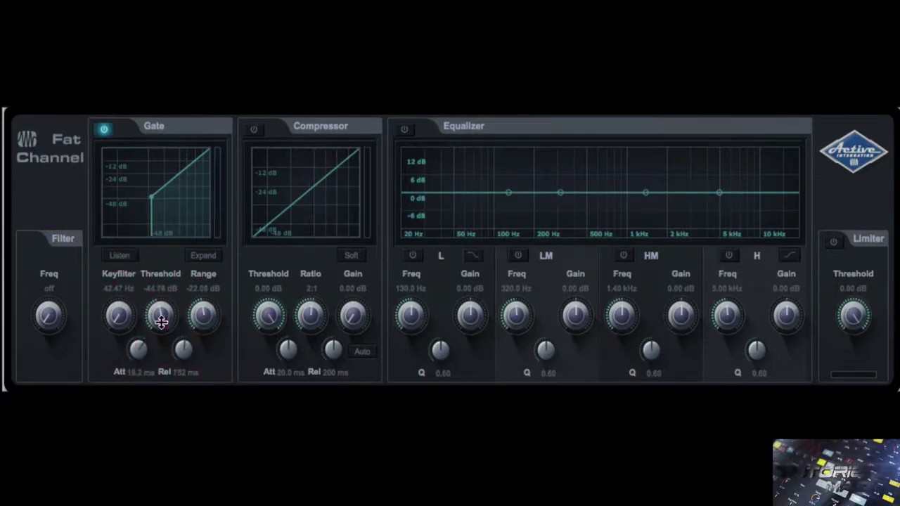
- Drop the gate threshold and range to -84 dB and set attack to 17.4 ms
left_click_drag(160, 317, 162, 348)
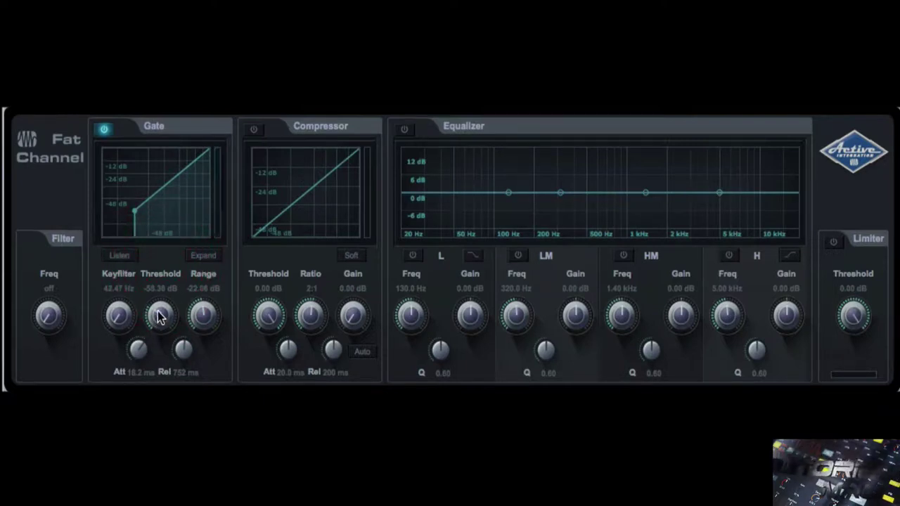
left_click_drag(158, 316, 157, 371)
left_click_drag(201, 318, 181, 393)
left_click_drag(139, 350, 143, 355)
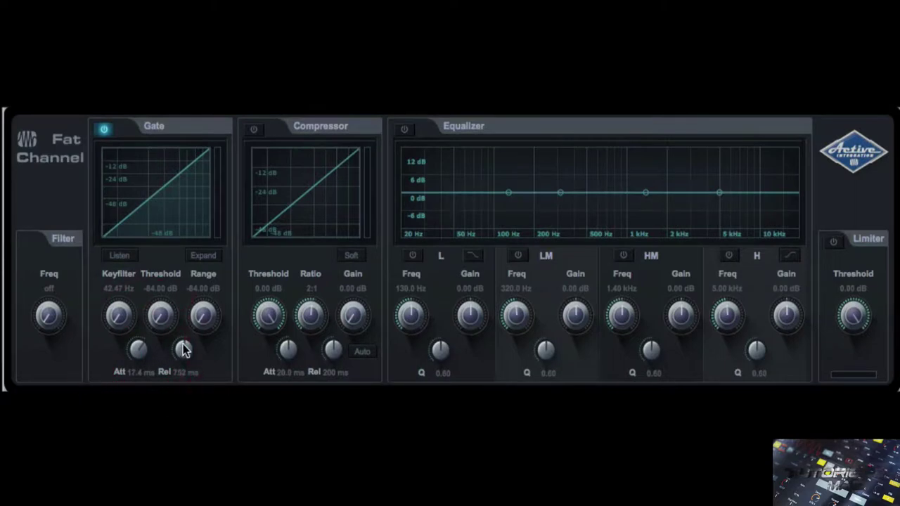
- Reset the gate release to 700 ms and attack to 5.00 ms, then enable expander mode
left_click(181, 351, "super")
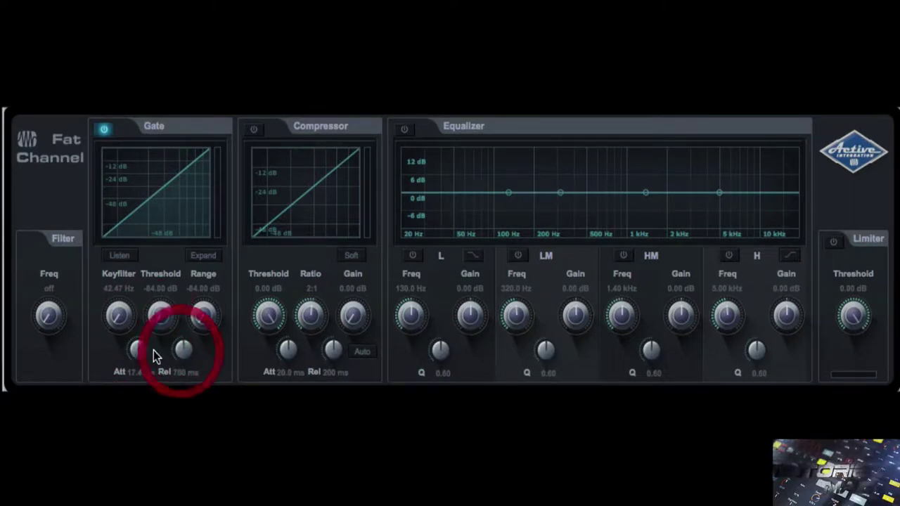
left_click(140, 348, "super")
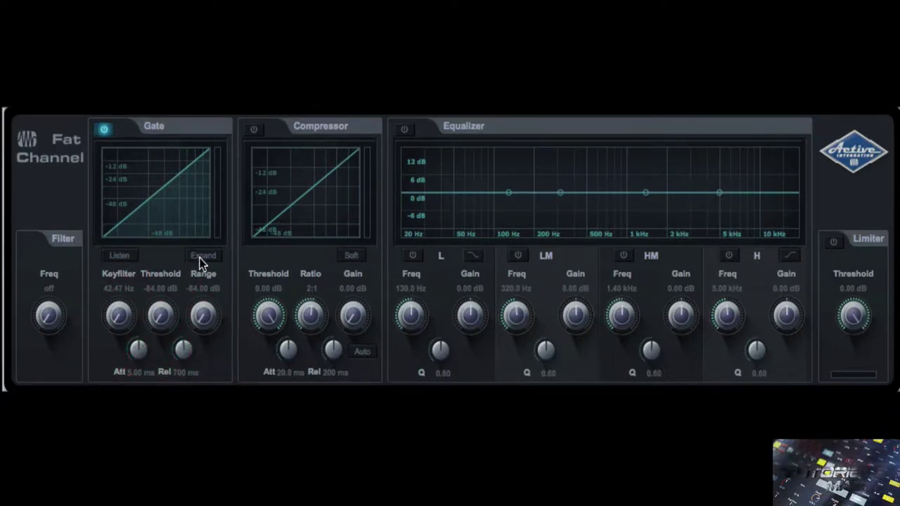
left_click(202, 256)
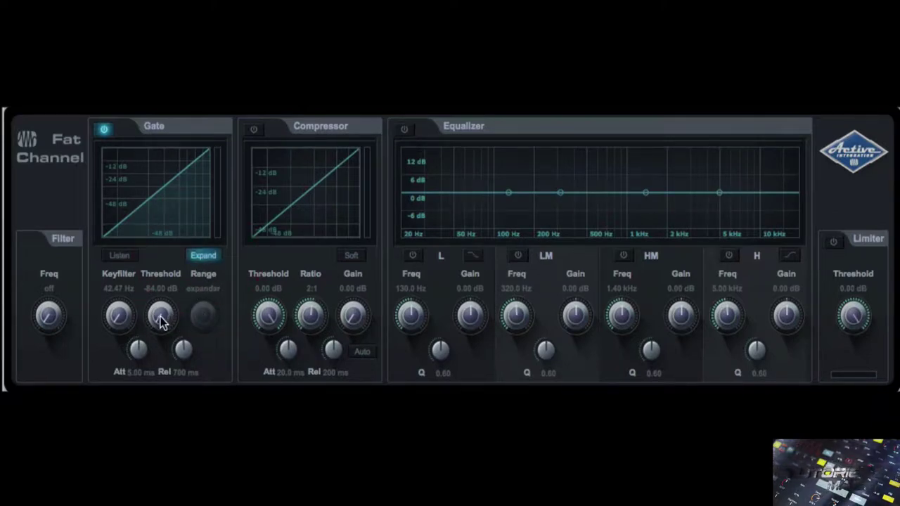
- Set expander threshold -45.78 dB, attack 87.1 ms, key filter 77.32 Hz, release 1.18 s
left_click_drag(161, 321, 158, 216)
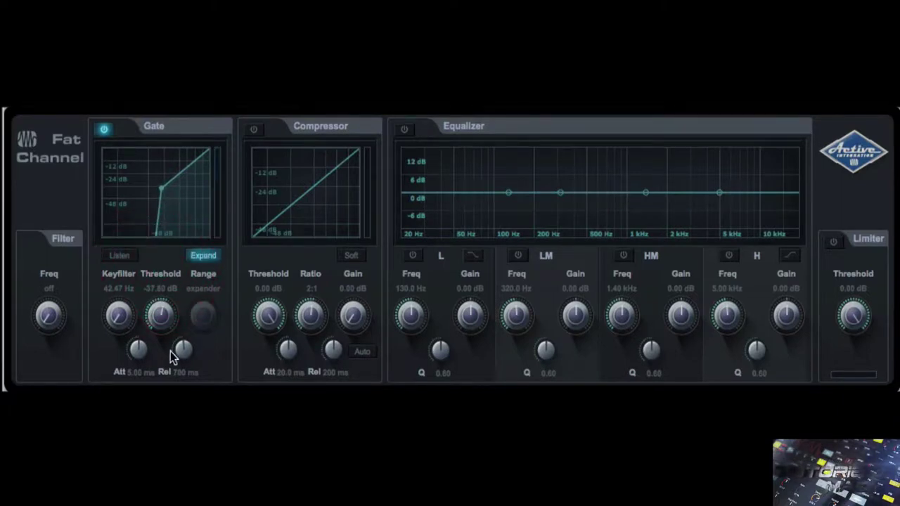
mouse_move(140, 350)
left_mouse_down()
mouse_move(152, 311)
mouse_move(148, 345)
mouse_move(158, 366)
mouse_move(147, 357)
left_mouse_up()
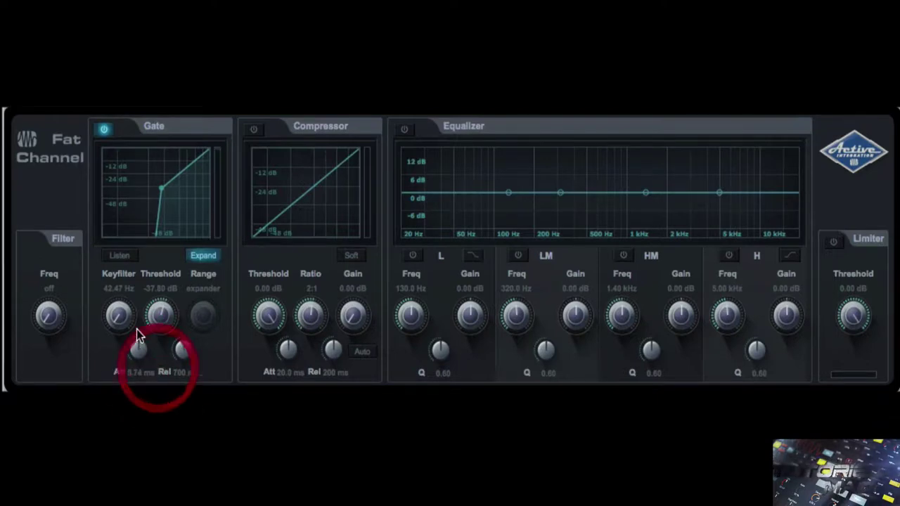
left_click_drag(120, 321, 161, 329)
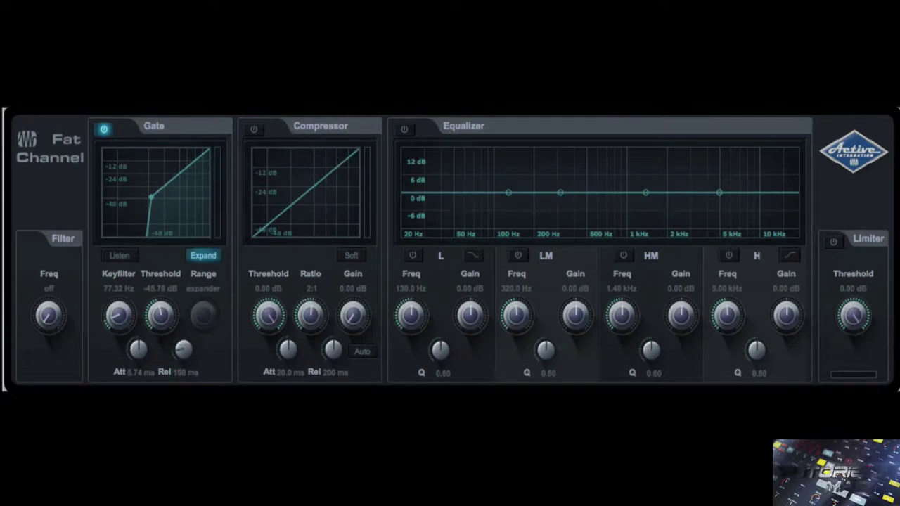
left_click_drag(183, 348, 140, 298)
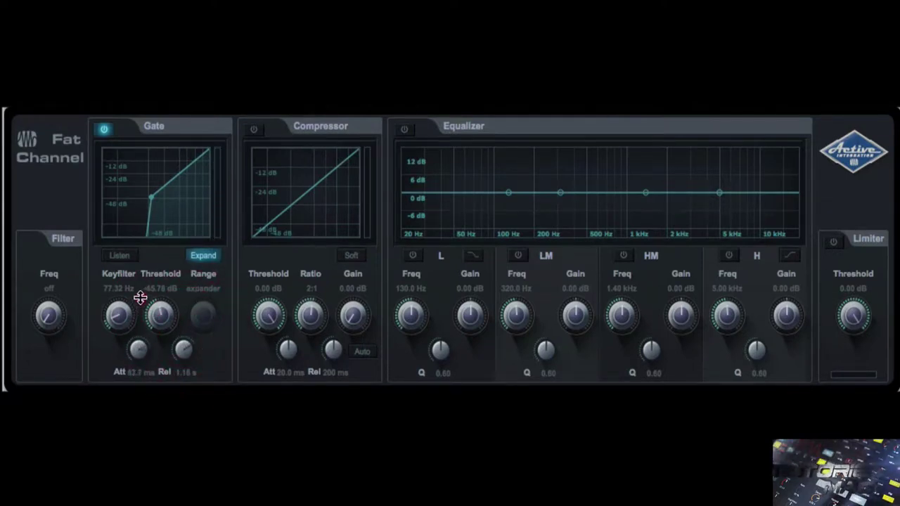
- Monitor the gate's key-filtered signal on its own with Listen
left_click(127, 258)
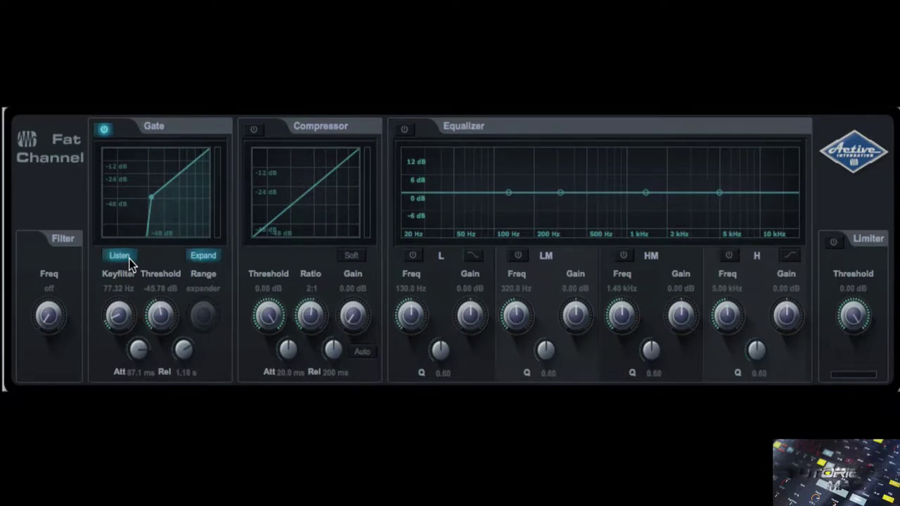
left_click(127, 257)
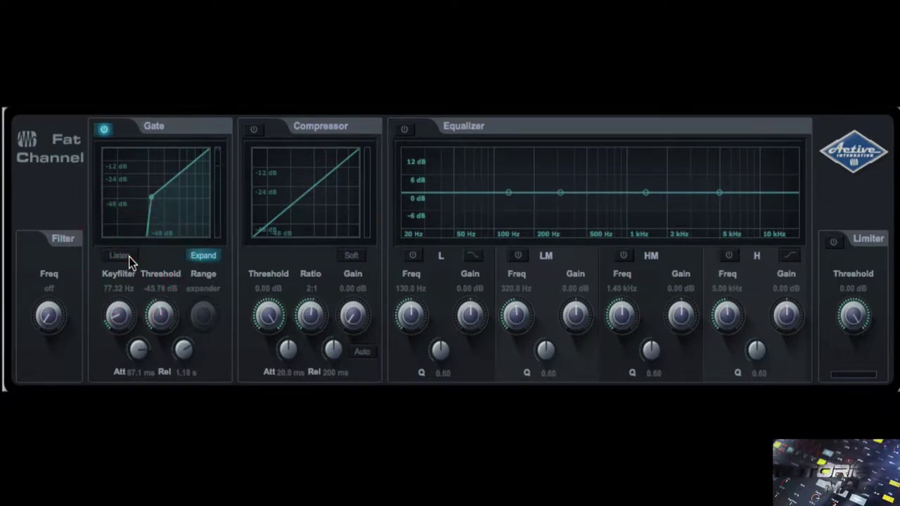
left_click(127, 258)
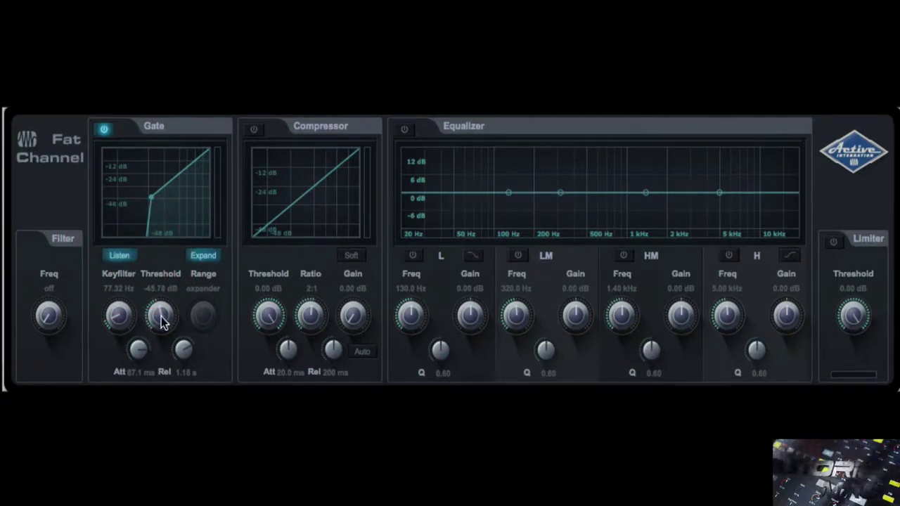
- Set the expander to threshold -40.74 dB, attack 5.00 ms, release 453 ms, key filter 84.59 Hz
mouse_move(162, 322)
left_mouse_down()
mouse_move(164, 217)
mouse_move(154, 370)
mouse_move(161, 338)
mouse_move(143, 355)
left_mouse_up()
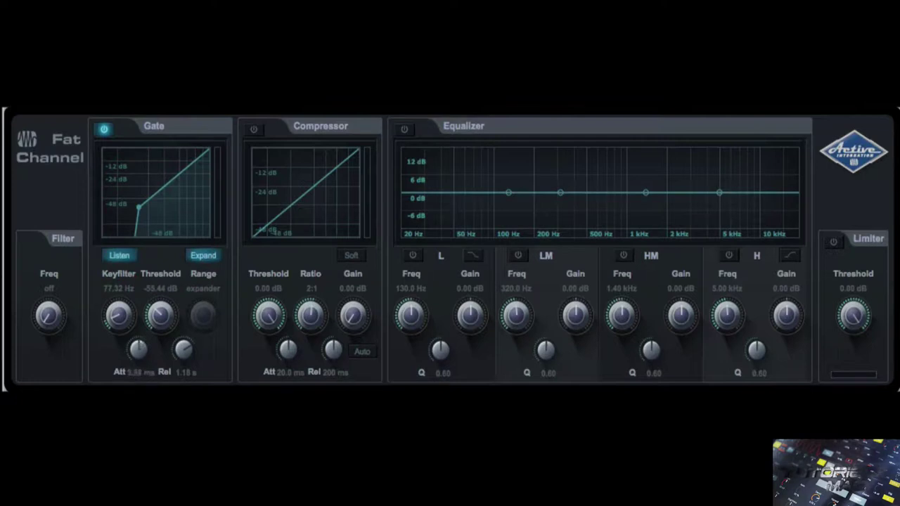
left_click_drag(141, 399, 140, 393)
left_click_drag(181, 355, 181, 389)
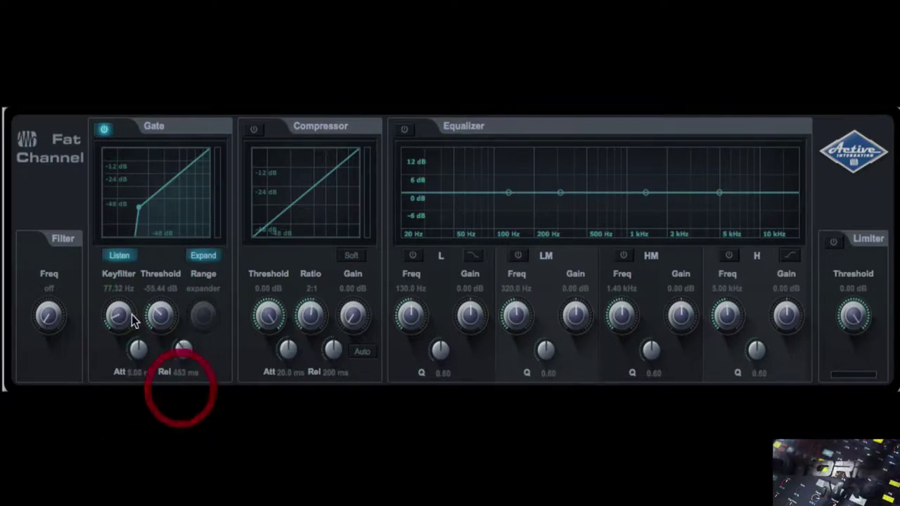
left_click_drag(118, 315, 119, 294)
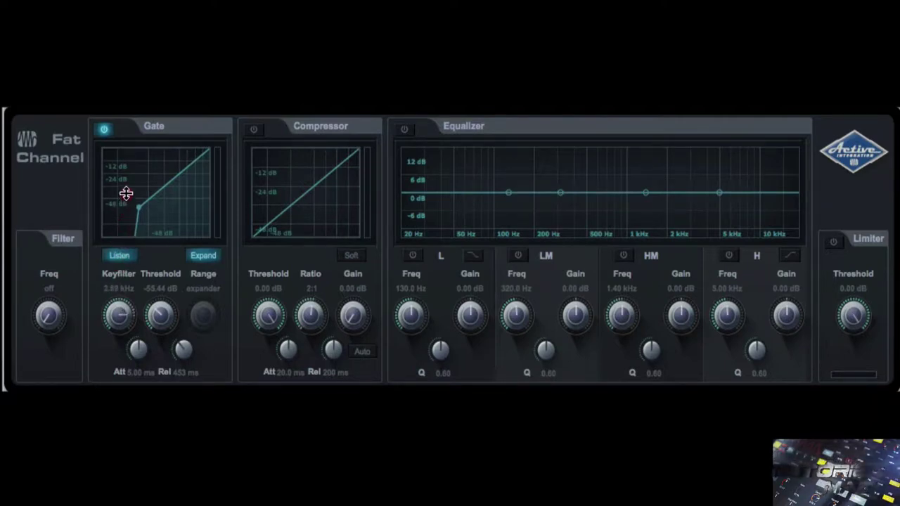
left_click_drag(125, 200, 123, 310)
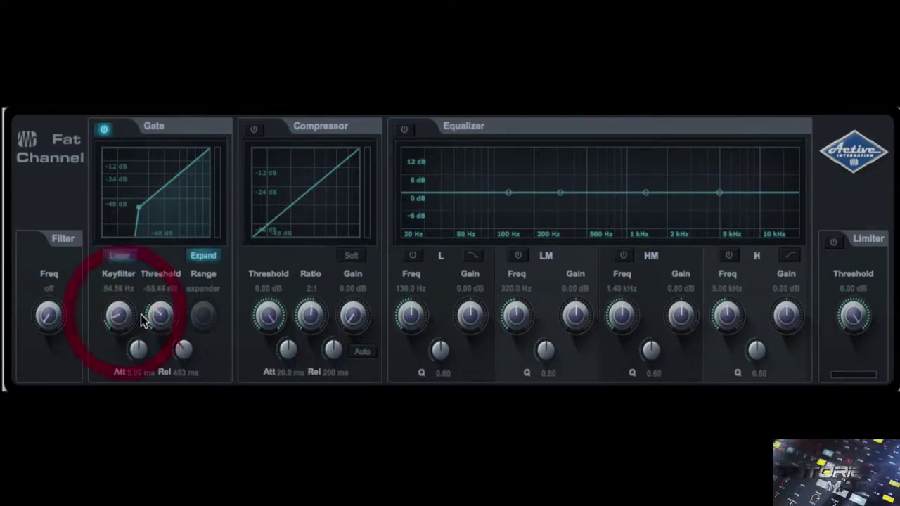
left_click_drag(161, 316, 163, 291)
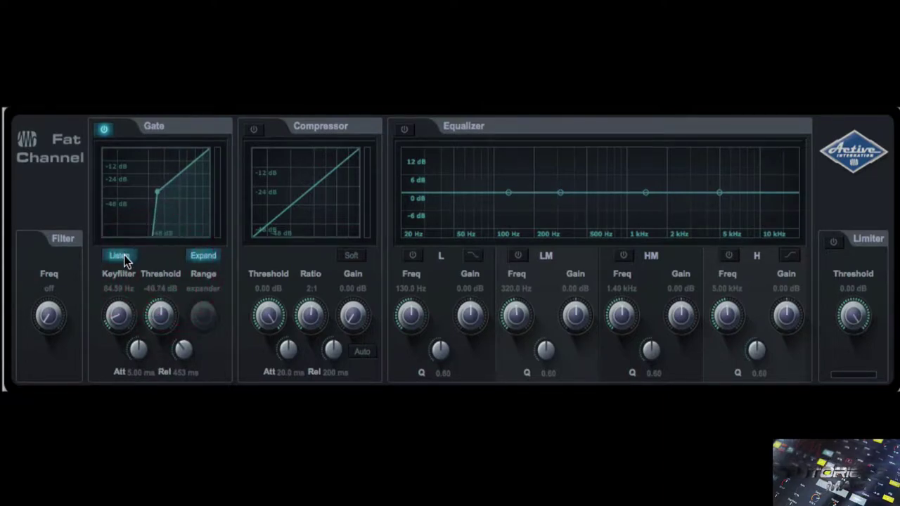
- With expander mode off, raise the key filter and lengthen the gate release to about 1.01 s
left_click(203, 256)
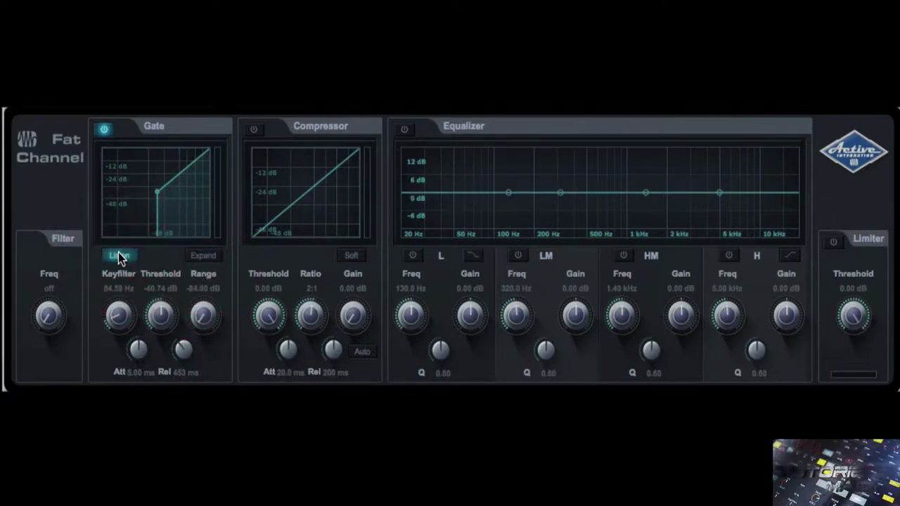
mouse_move(118, 315)
left_mouse_down()
mouse_move(119, 275)
mouse_move(120, 311)
left_mouse_up()
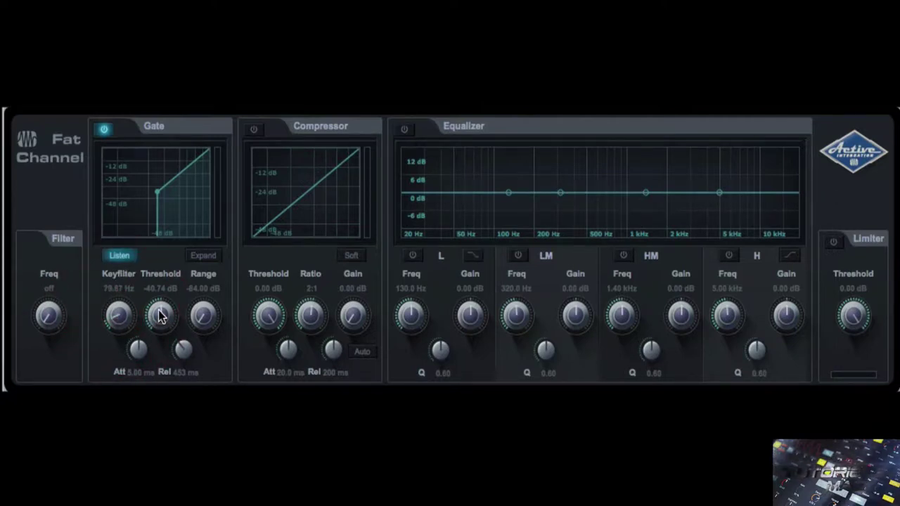
left_click_drag(158, 310, 201, 221)
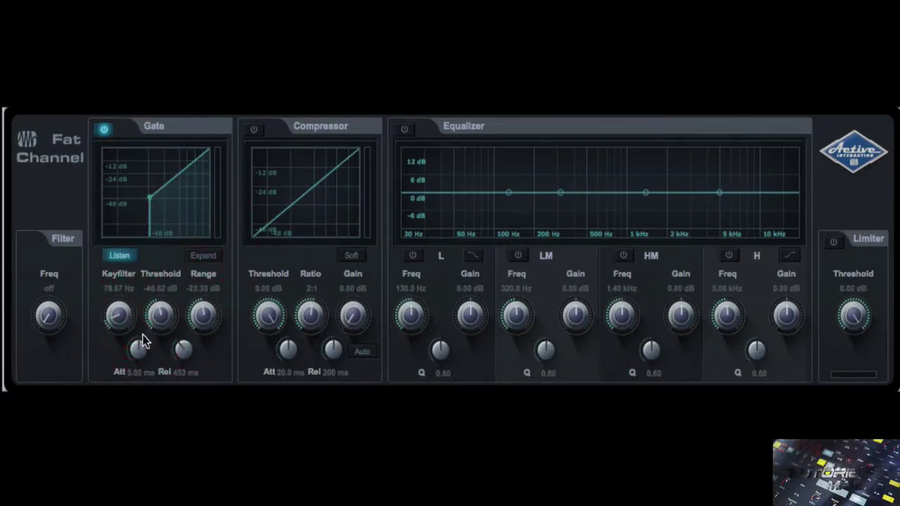
left_click_drag(143, 335, 140, 313)
left_click_drag(180, 355, 172, 301)
- Stop Listen and, in expander mode, set threshold -43.26 dB, attack 3.15 ms, release 1.06 s
left_click(116, 256)
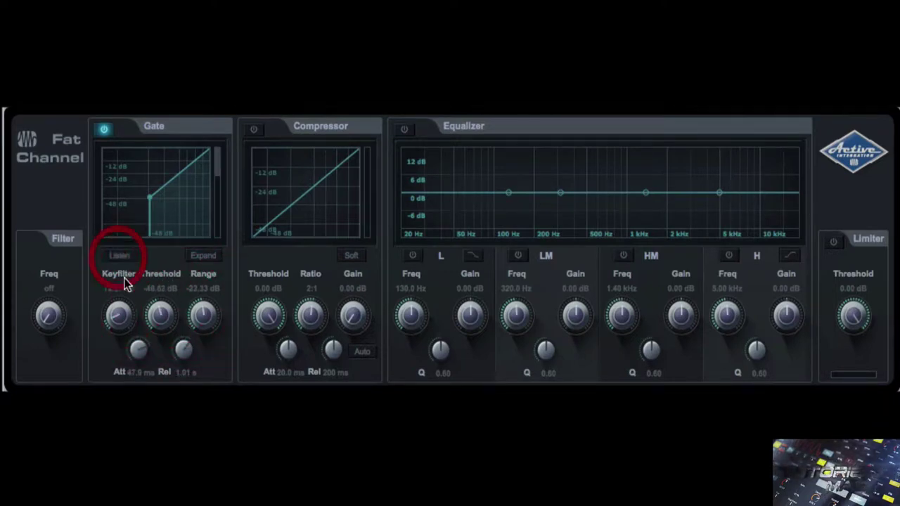
left_click(203, 258)
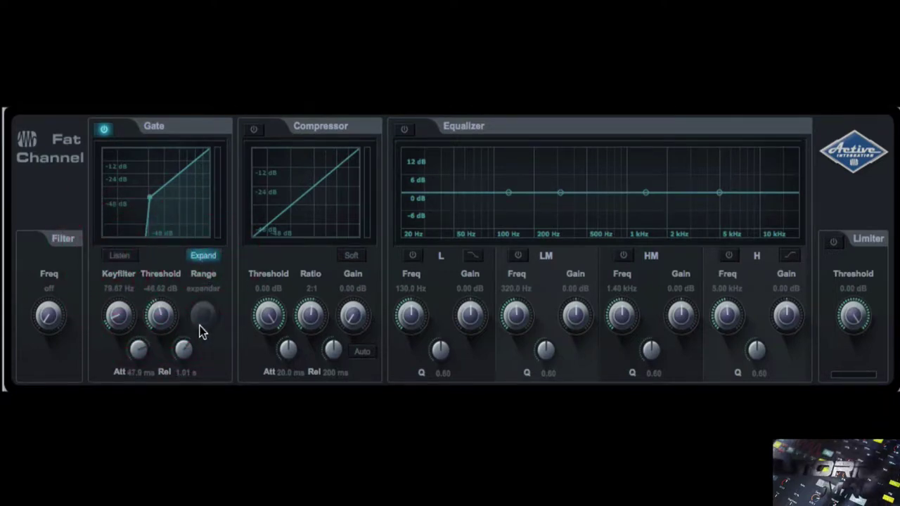
left_click_drag(162, 317, 134, 293)
left_click_drag(141, 351, 127, 387)
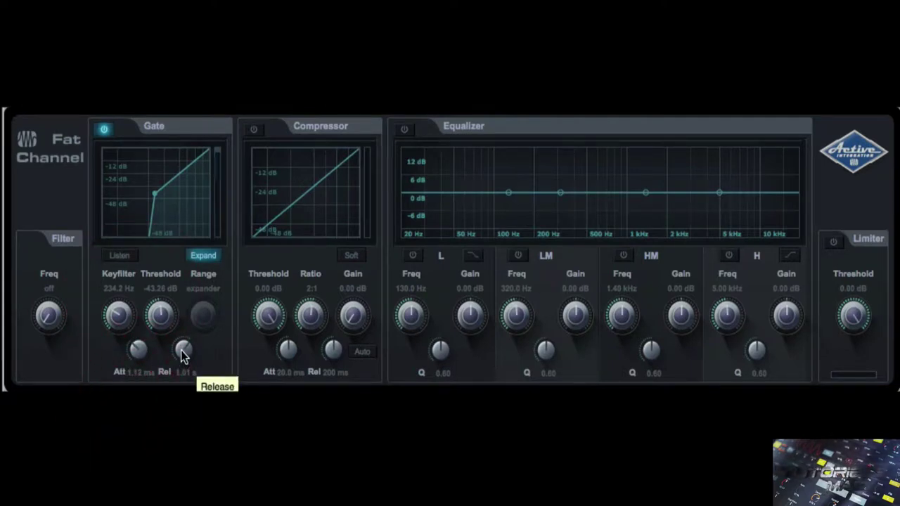
left_click_drag(142, 345, 174, 383)
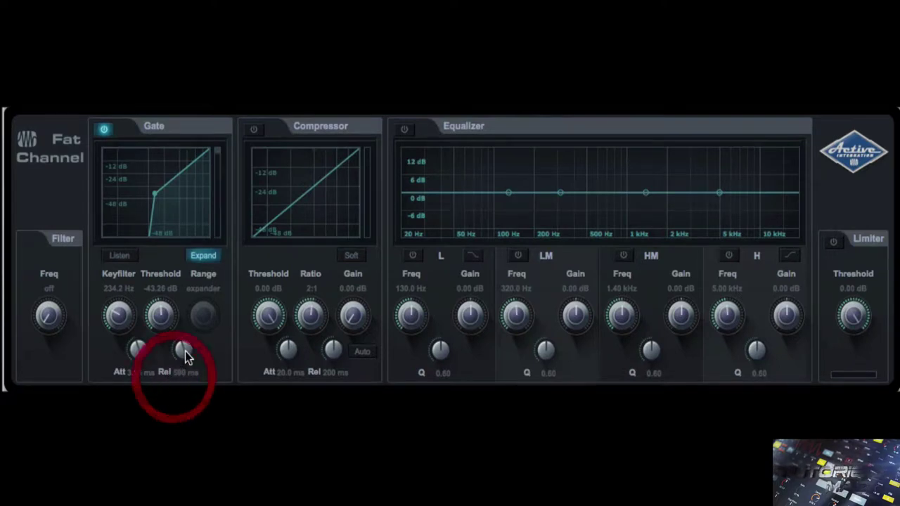
left_click_drag(186, 350, 187, 311)
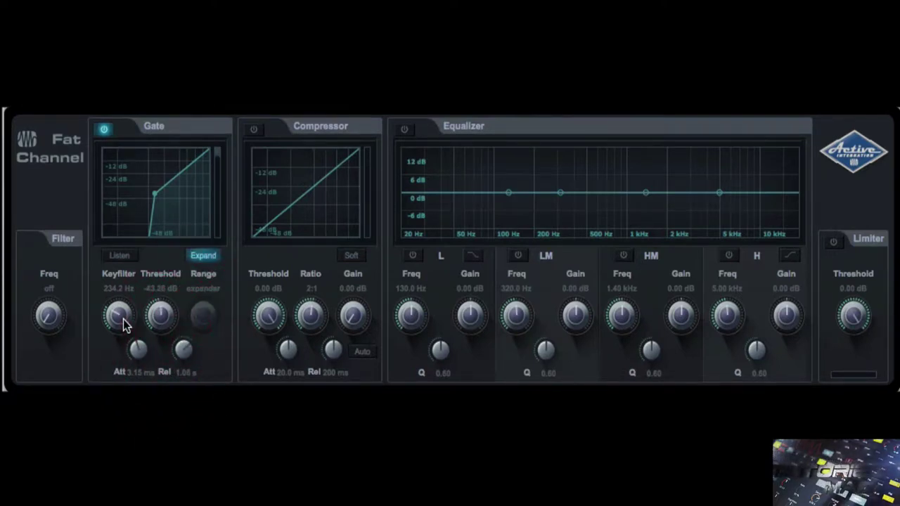
- Bypass the gate, switch on the compressor, and lower its threshold and ratio
left_click(104, 131)
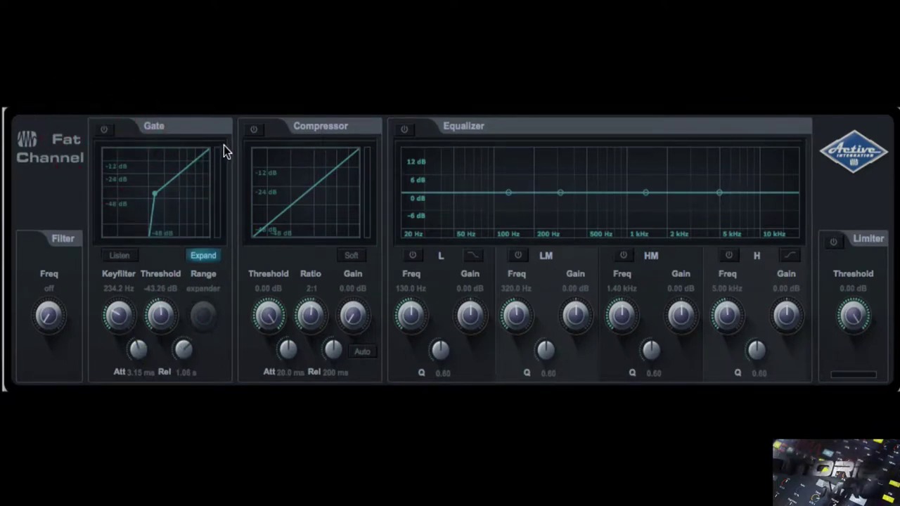
left_click(254, 130)
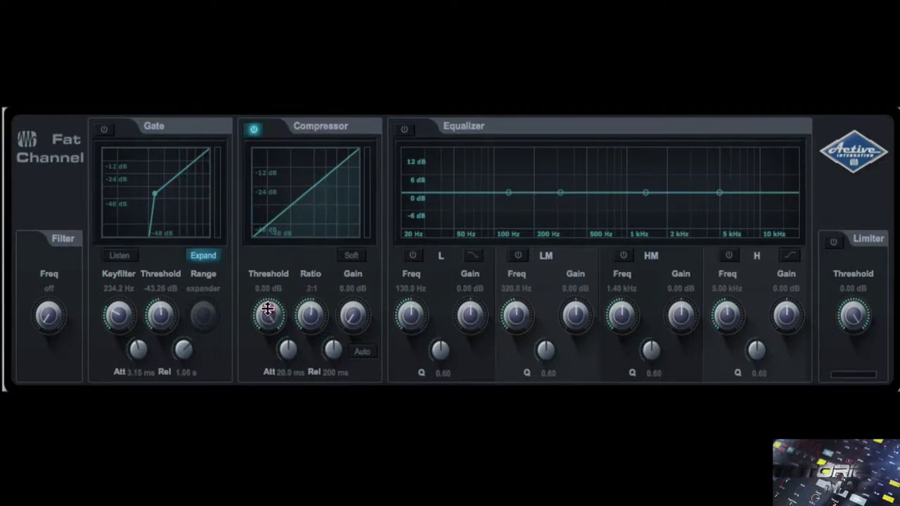
left_click_drag(265, 314, 248, 347)
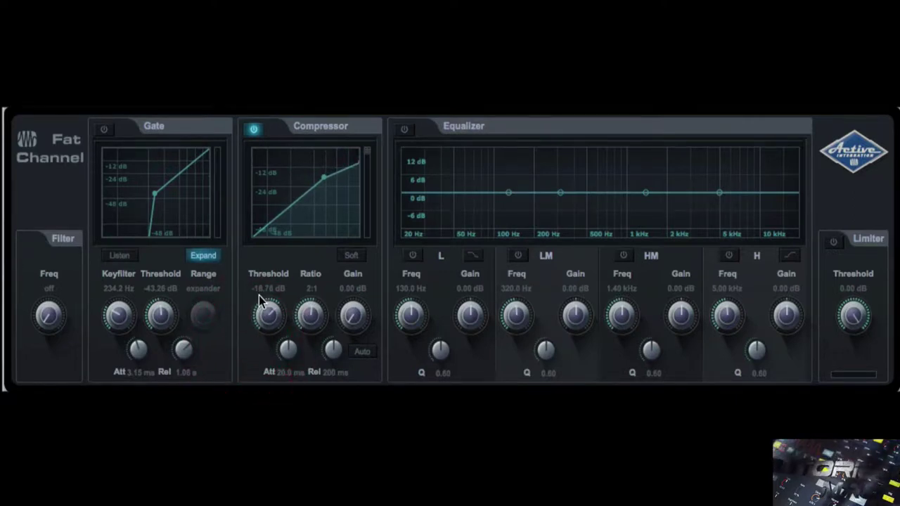
left_click_drag(307, 316, 290, 388)
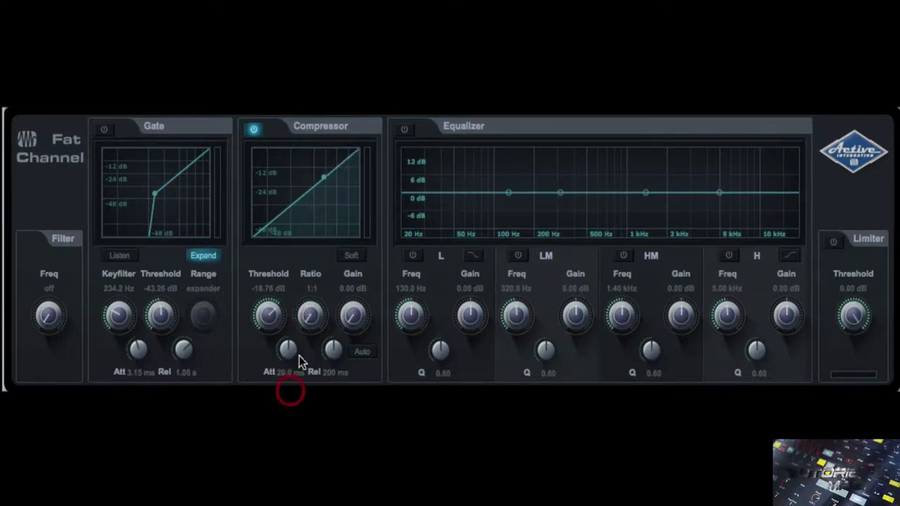
left_click(311, 326)
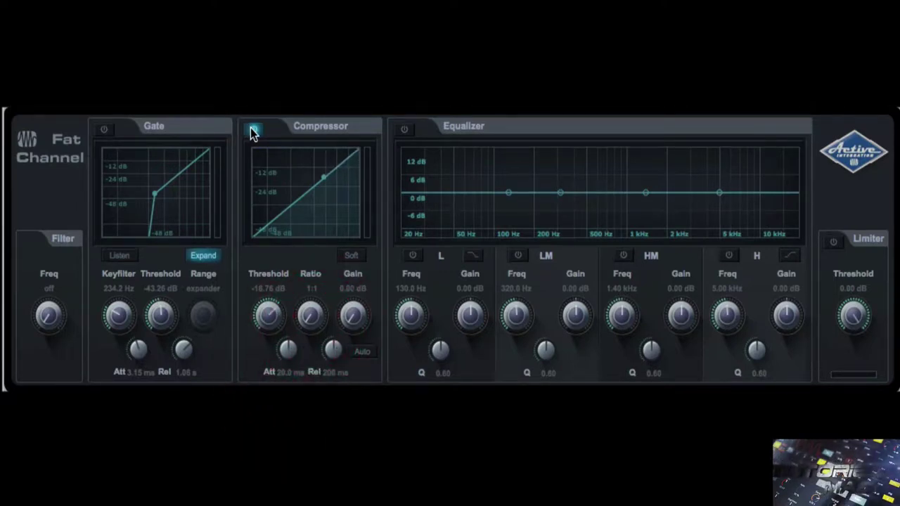
- Compare the compressor against bypass, then settle on a 3:1 ratio with threshold -17.64 dB
left_click(253, 131)
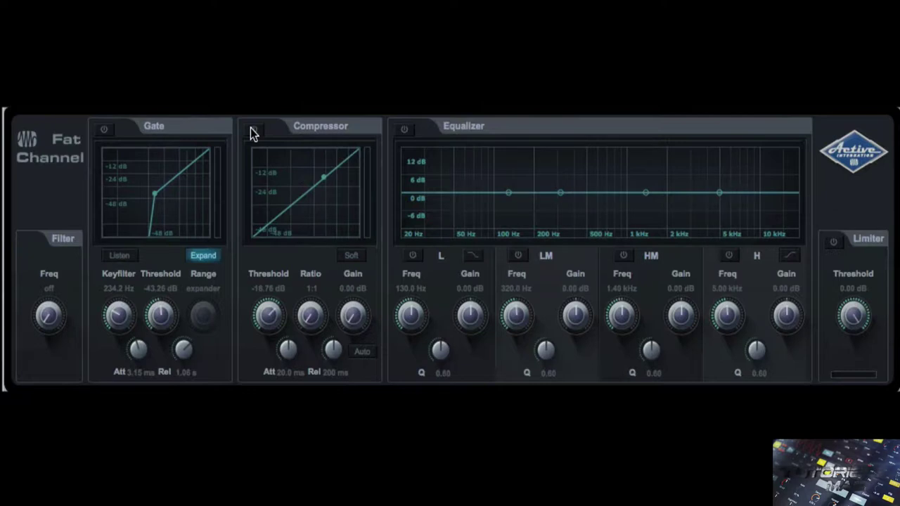
left_click(253, 130)
left_click_drag(310, 316, 308, 232)
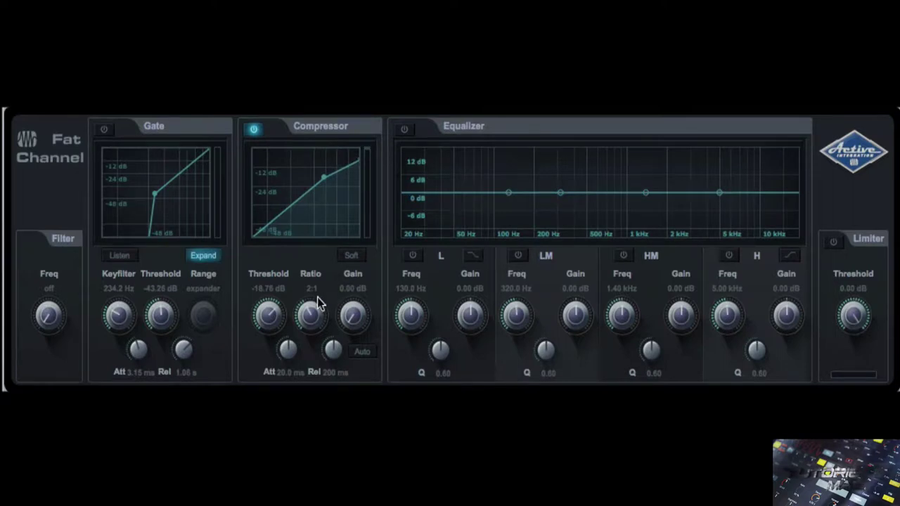
left_click_drag(317, 297, 327, 279)
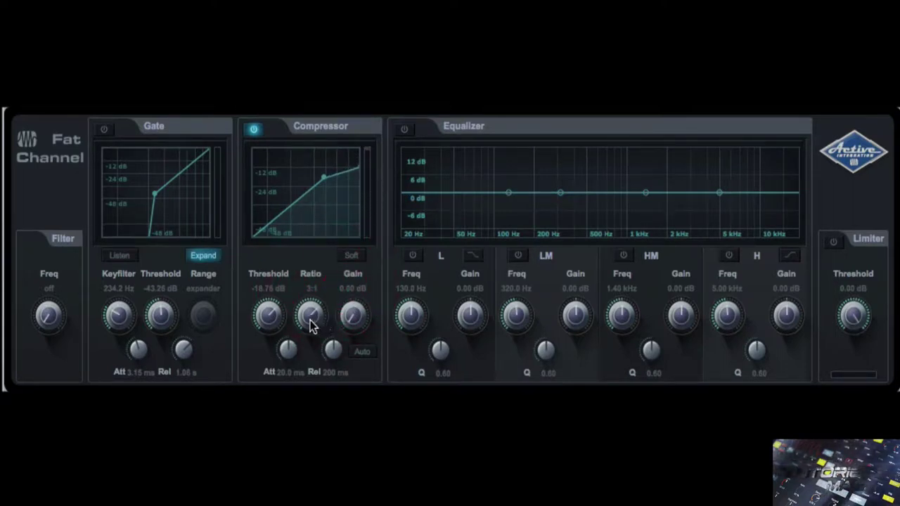
left_click_drag(312, 324, 310, 290)
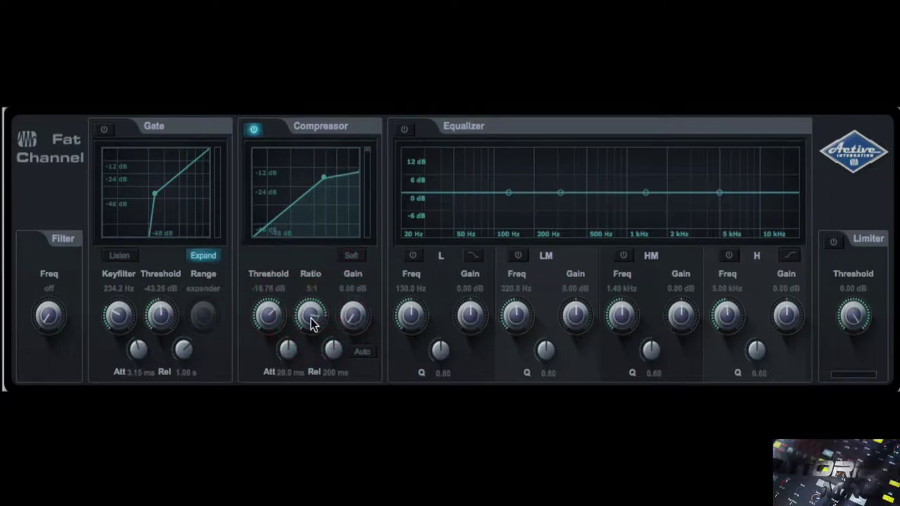
left_click_drag(311, 321, 322, 292)
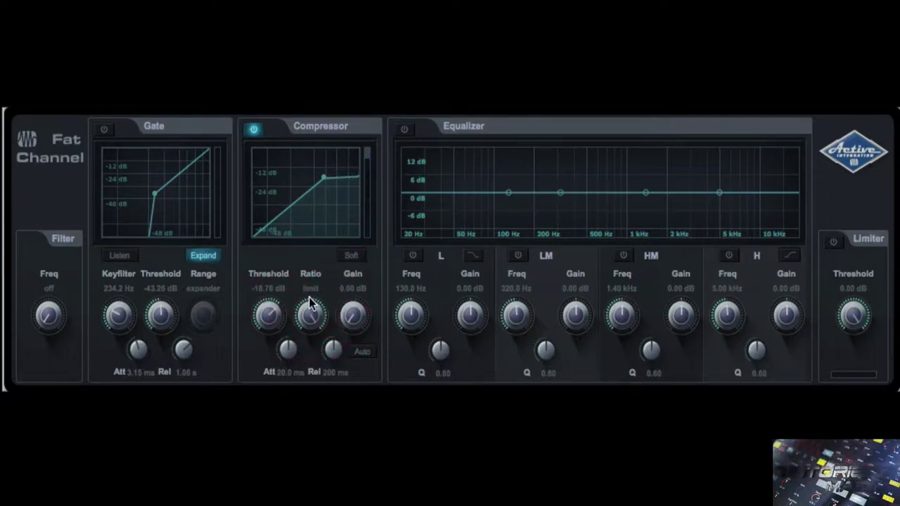
left_click_drag(268, 309, 296, 360)
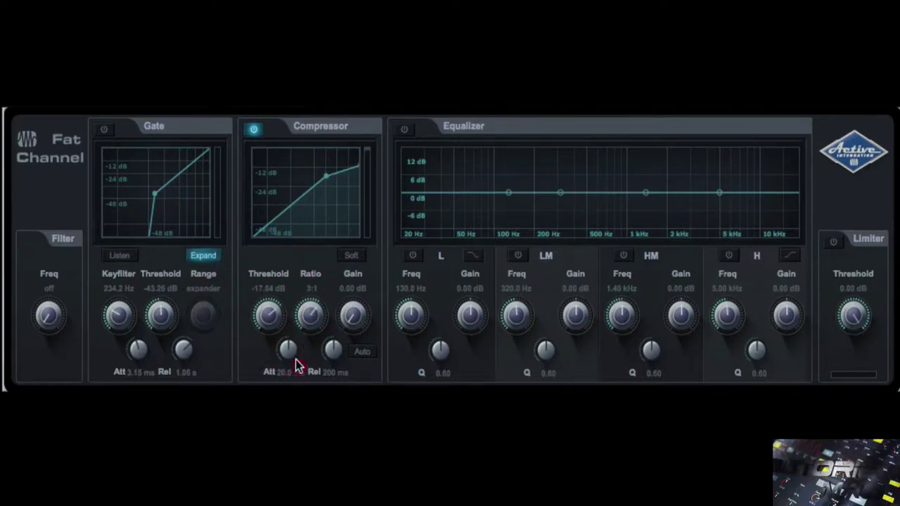
- Set the compressor ratio to 4:1, attack to 55.3 ms and release to 146 ms
left_click_drag(312, 318, 307, 284)
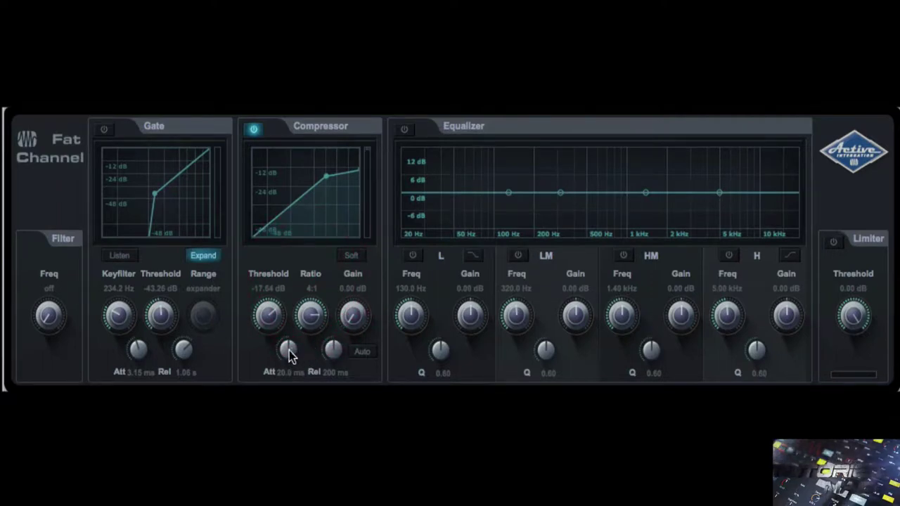
left_click_drag(291, 355, 291, 387)
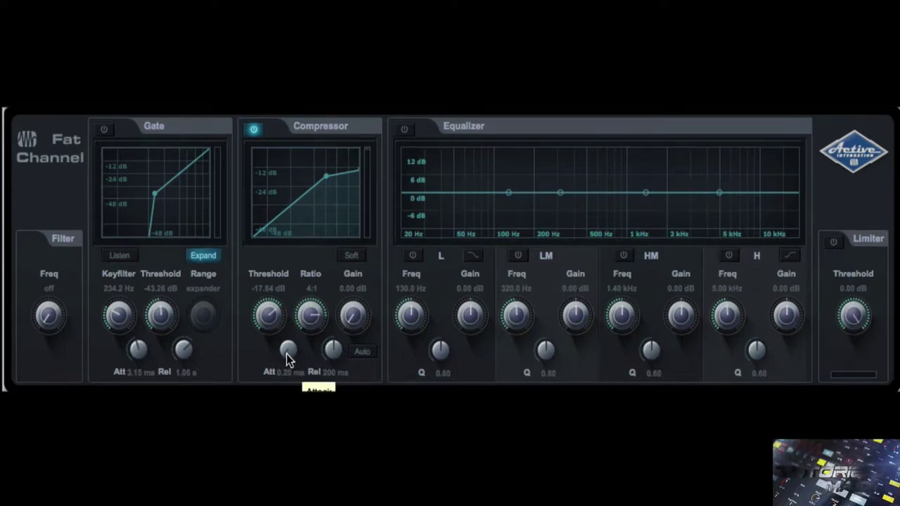
left_click_drag(287, 355, 291, 230)
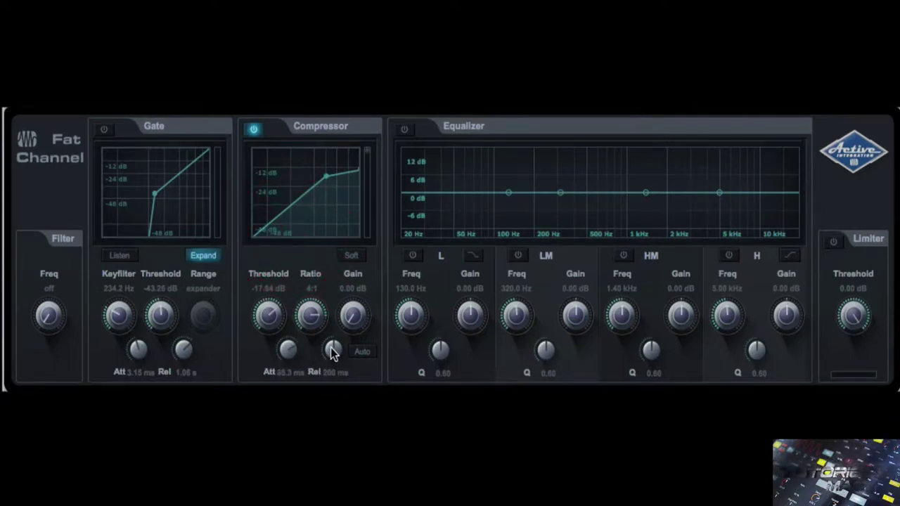
left_click_drag(333, 353, 331, 386)
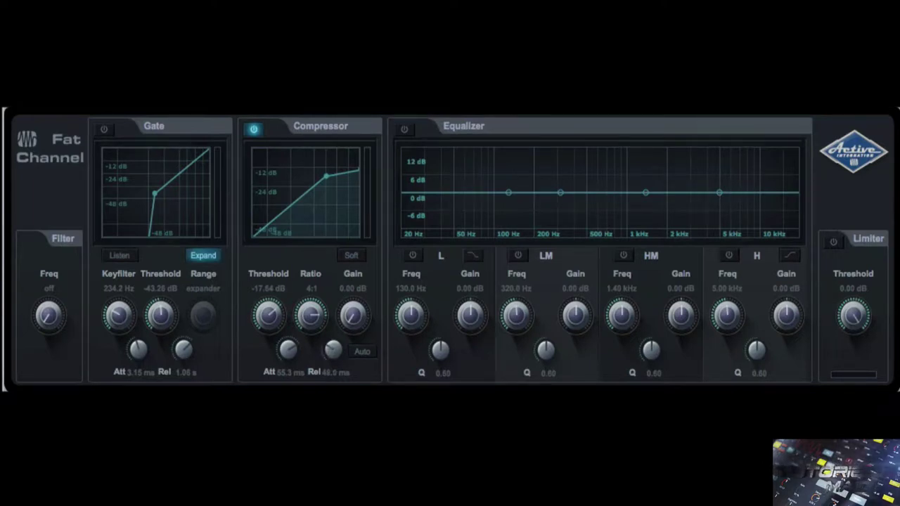
left_click_drag(330, 386, 328, 265)
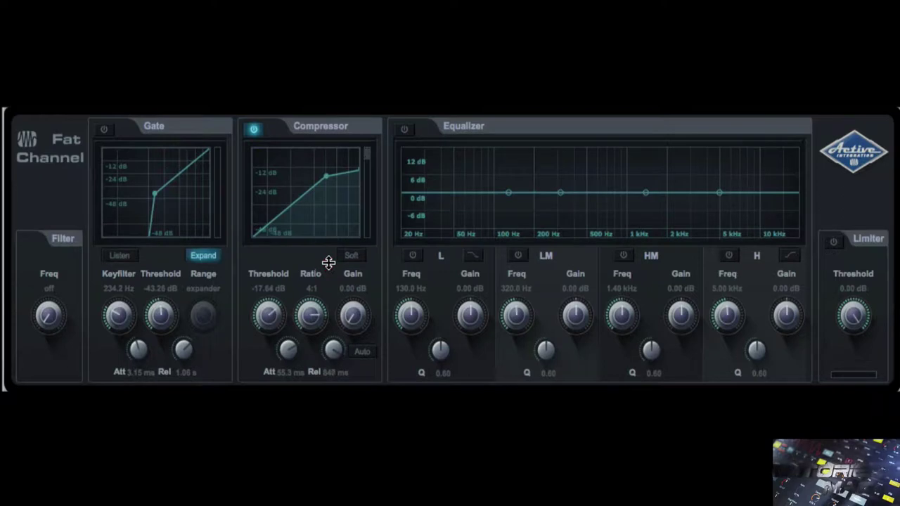
left_click_drag(328, 266, 316, 345)
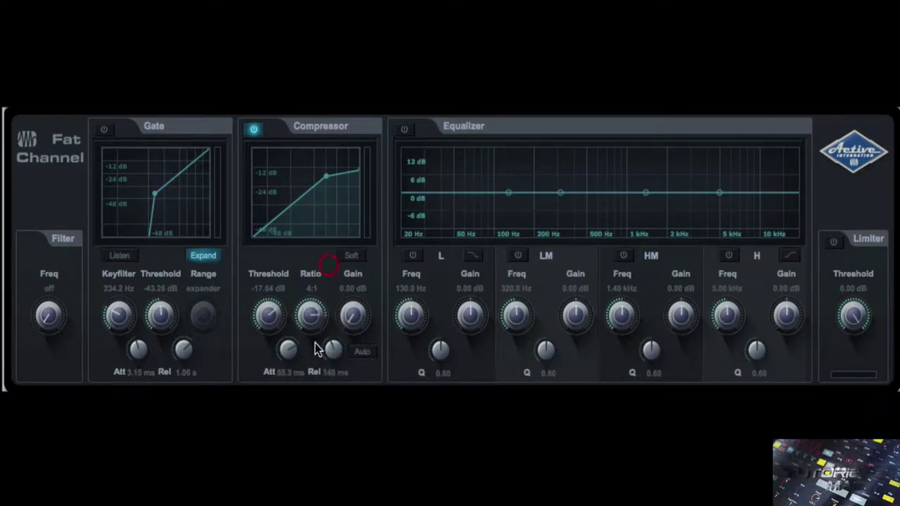
- Switch the compressor to auto attack and release, comparing it against bypass
left_click(363, 354)
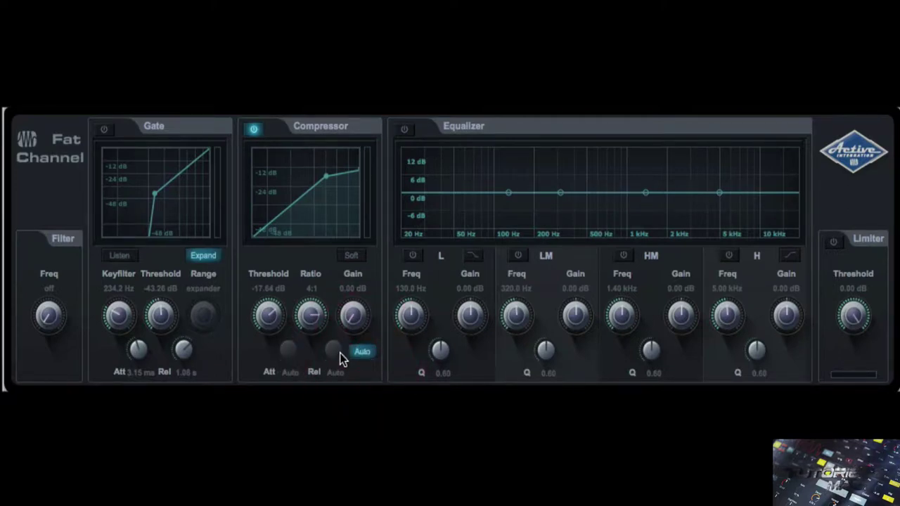
left_click(352, 256)
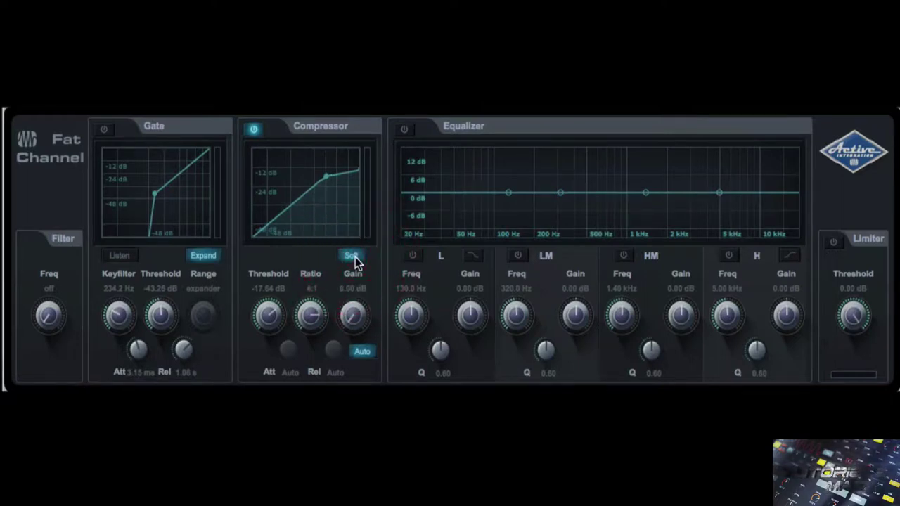
left_click(352, 256)
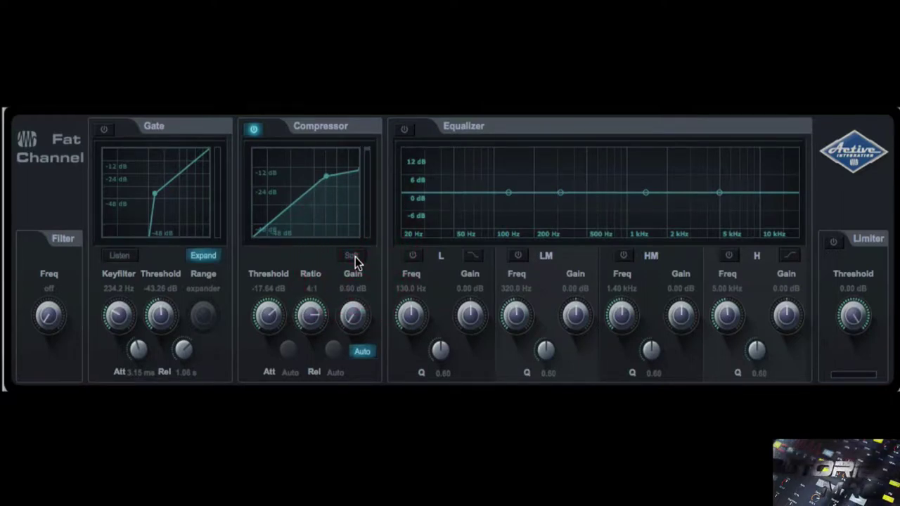
left_click(255, 130)
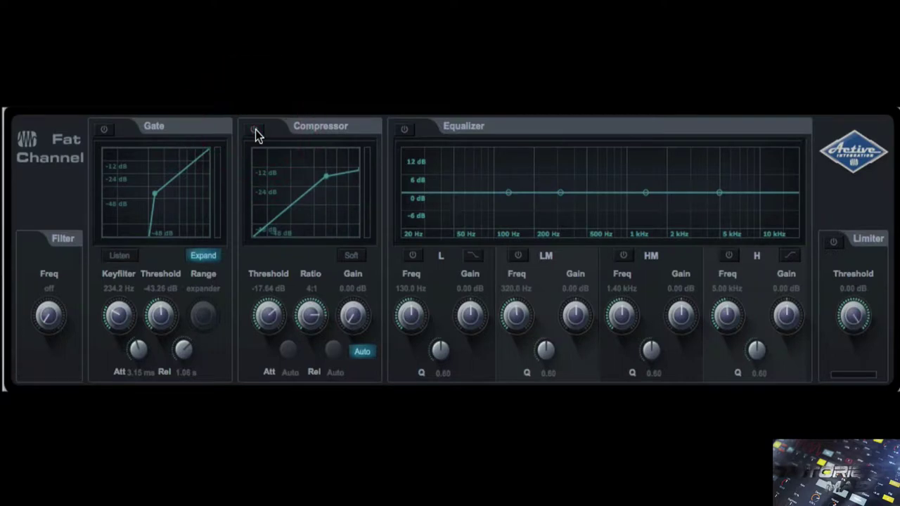
left_click(256, 129)
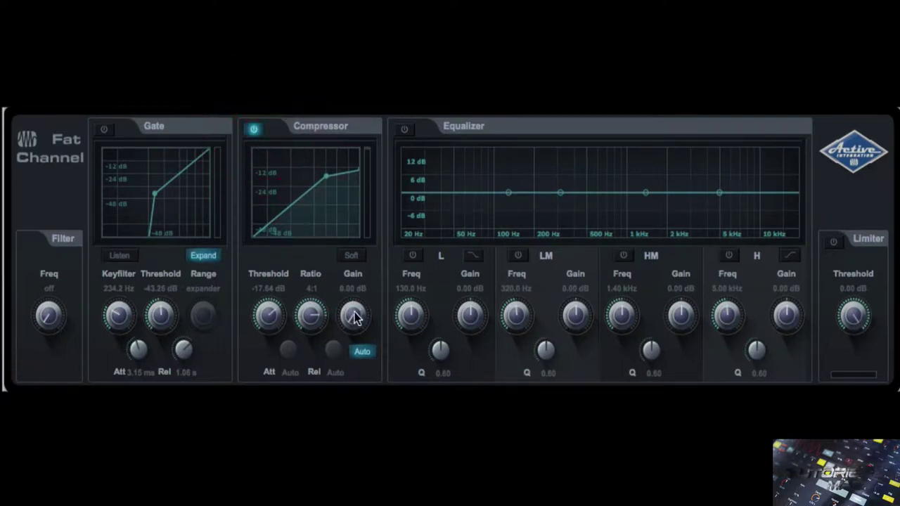
- Add about 2.52 dB of compressor makeup gain, comparing with the compressor bypassed
left_click_drag(353, 314, 352, 299)
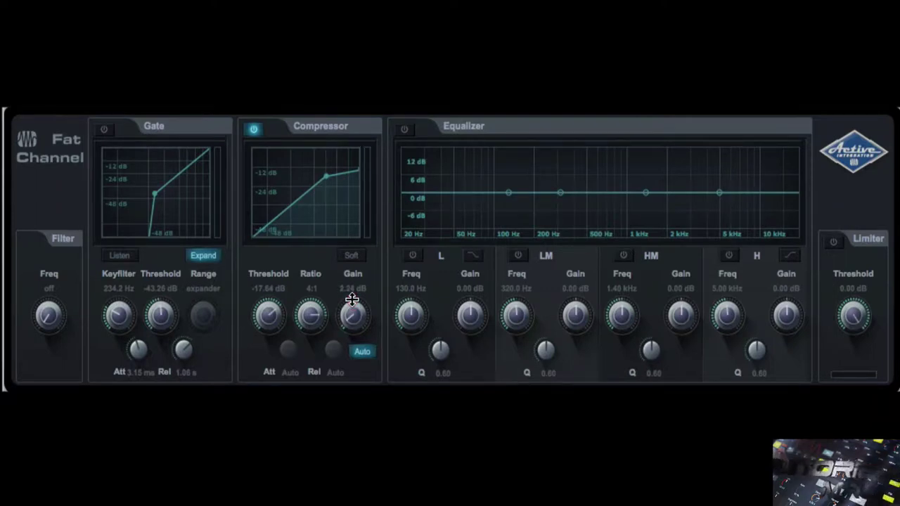
left_click(255, 130)
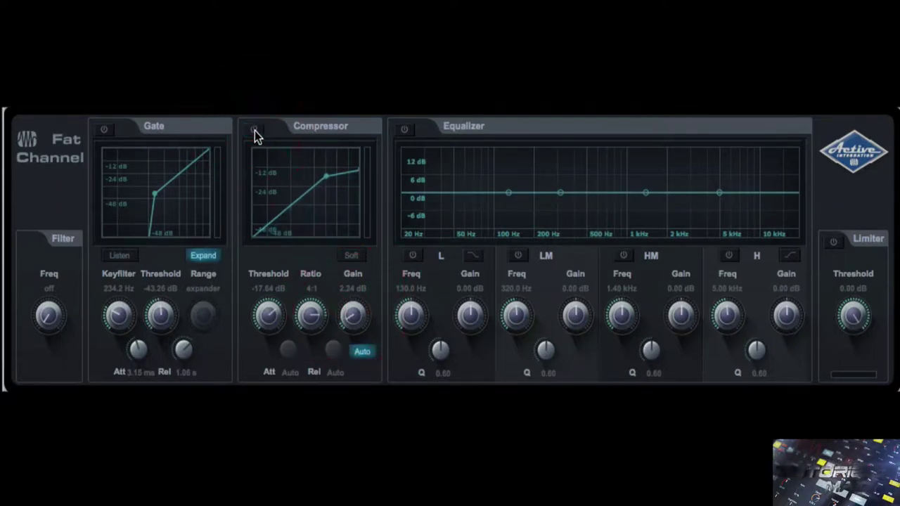
left_click(255, 129)
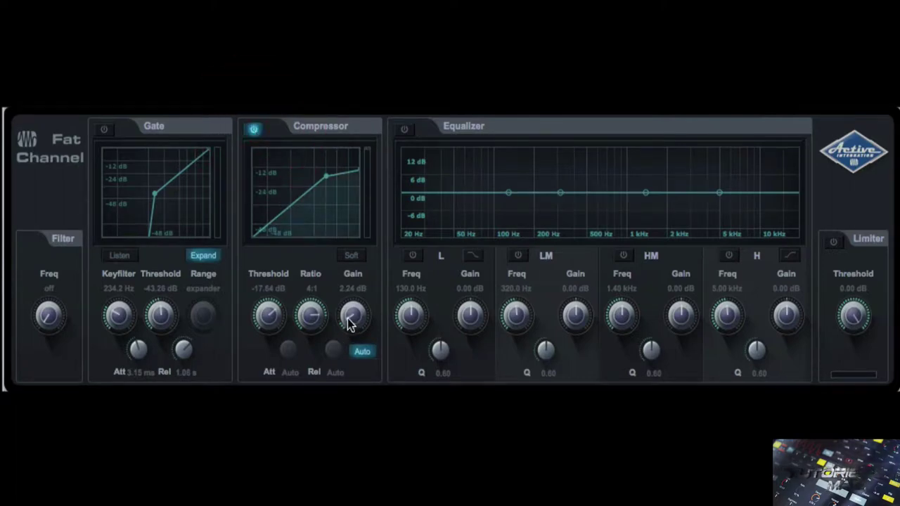
left_click_drag(351, 316, 351, 307)
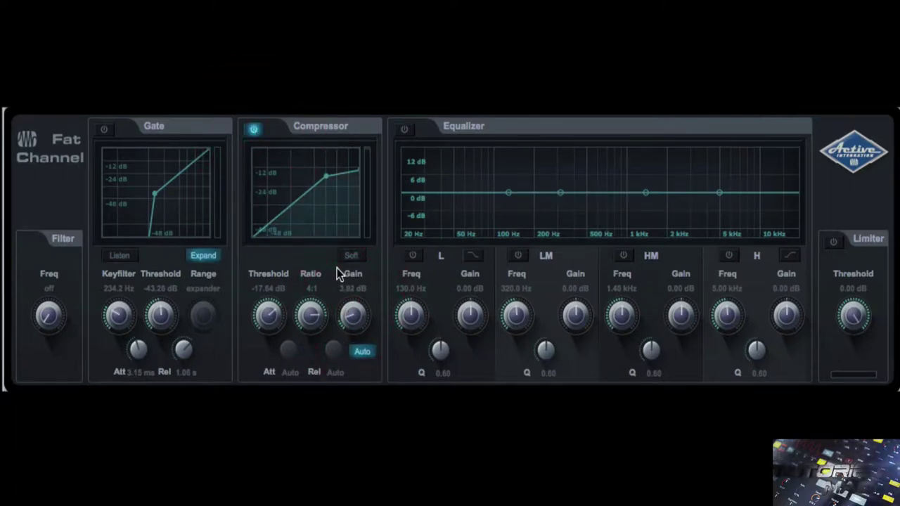
left_click(253, 129)
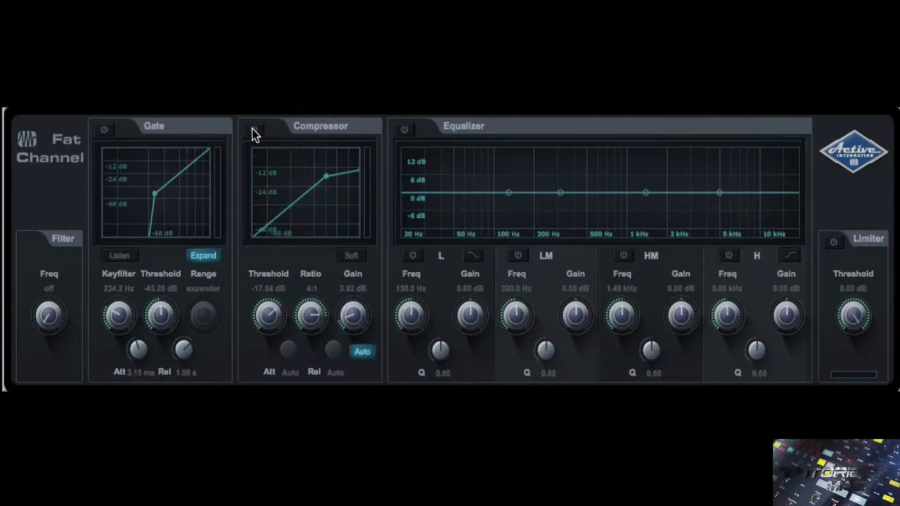
left_click(253, 129)
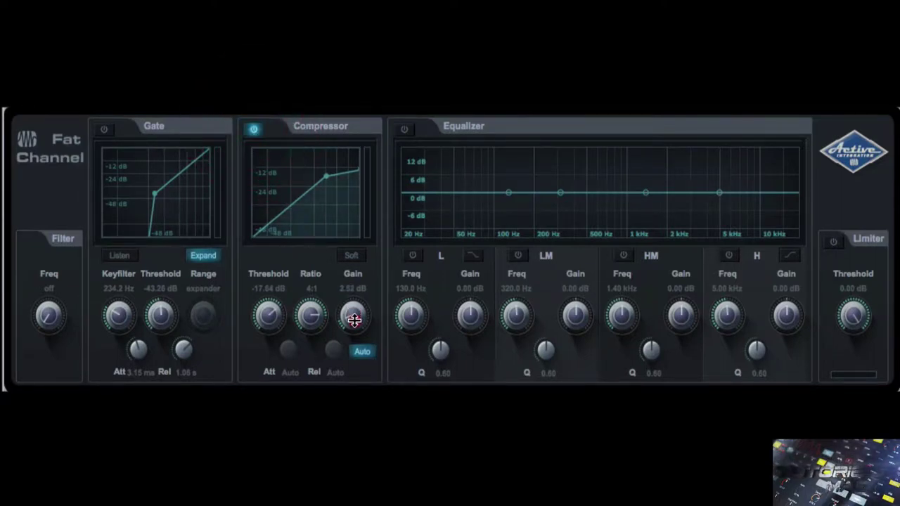
- Give the compressor a soft knee and leave it switched off
left_click(347, 259)
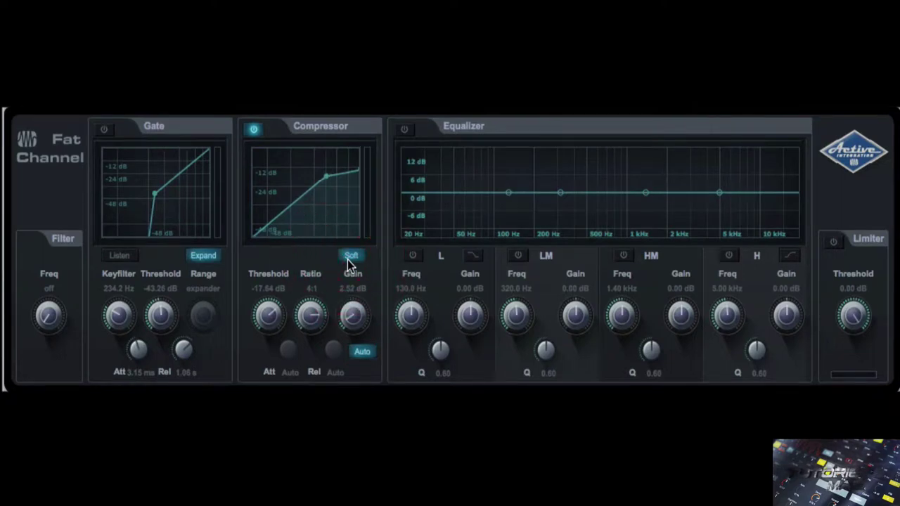
left_click(253, 130)
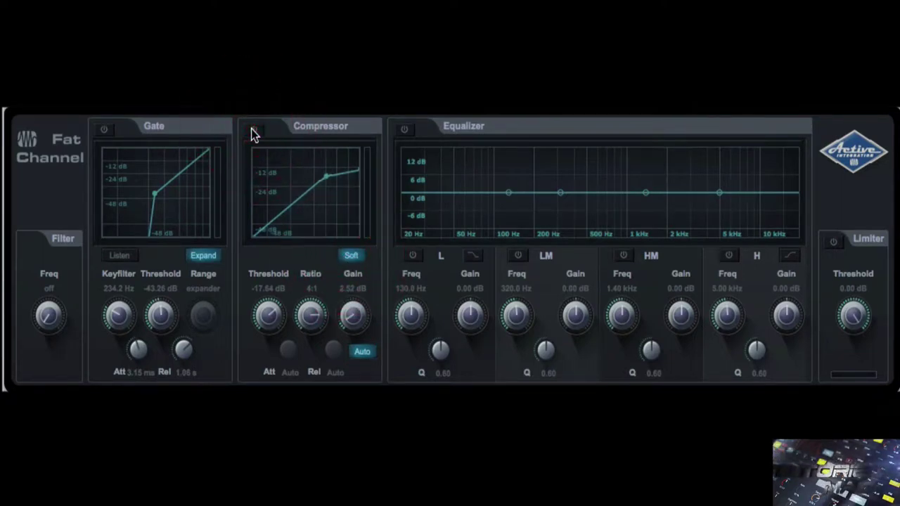
left_click(253, 130)
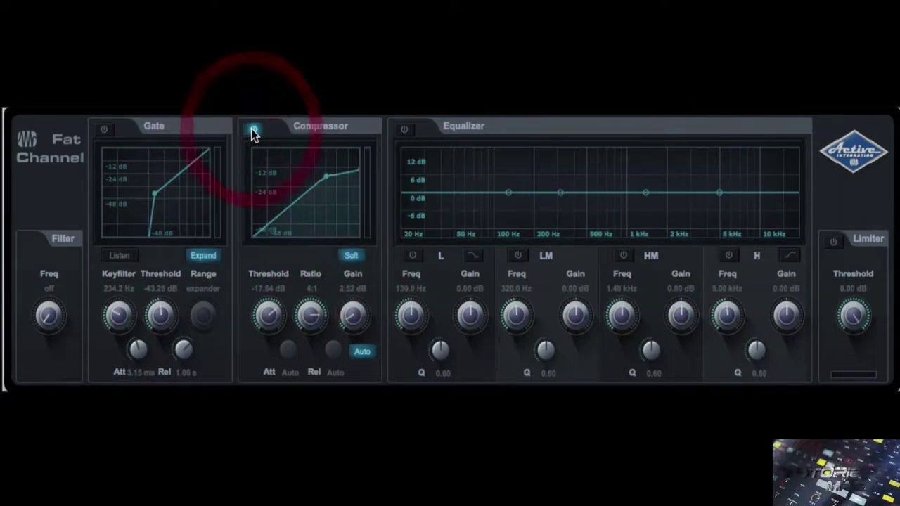
left_click(253, 132)
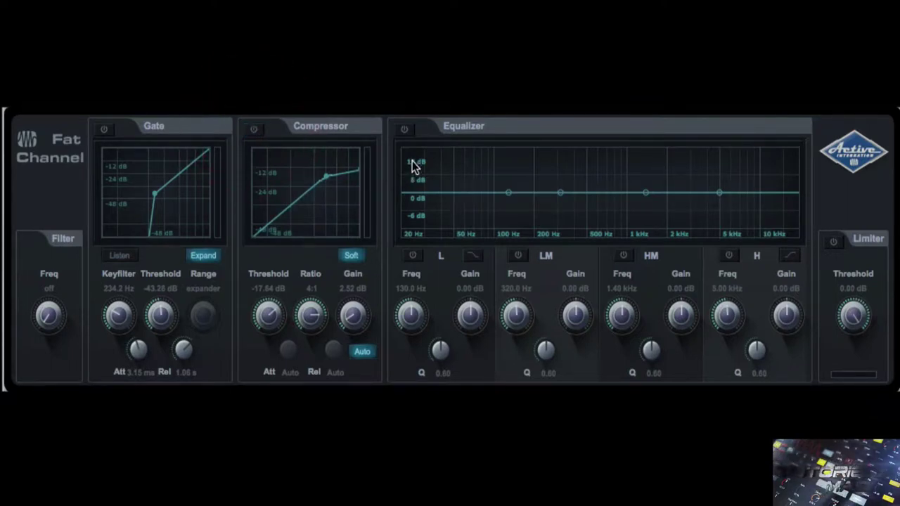
- Switch on the equalizer with the L, LM, HM and H bands enabled
left_click(404, 132)
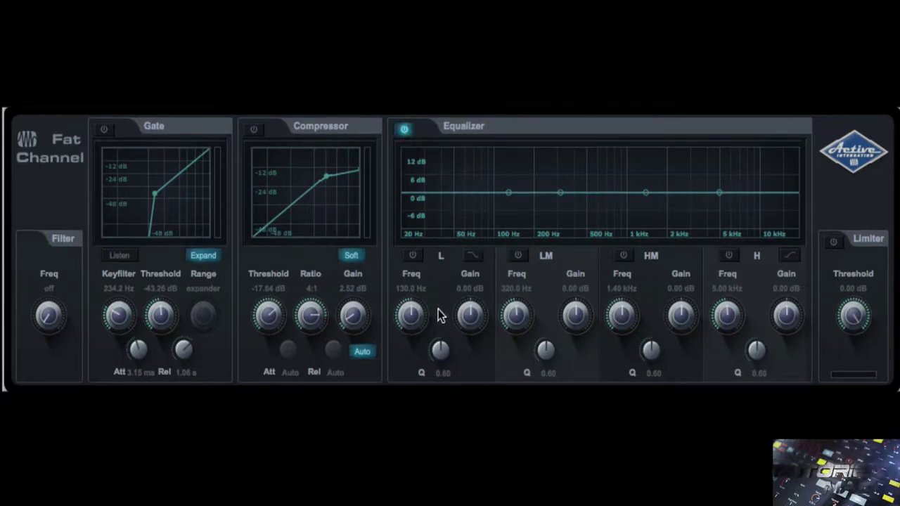
left_click(412, 257)
left_click(518, 256)
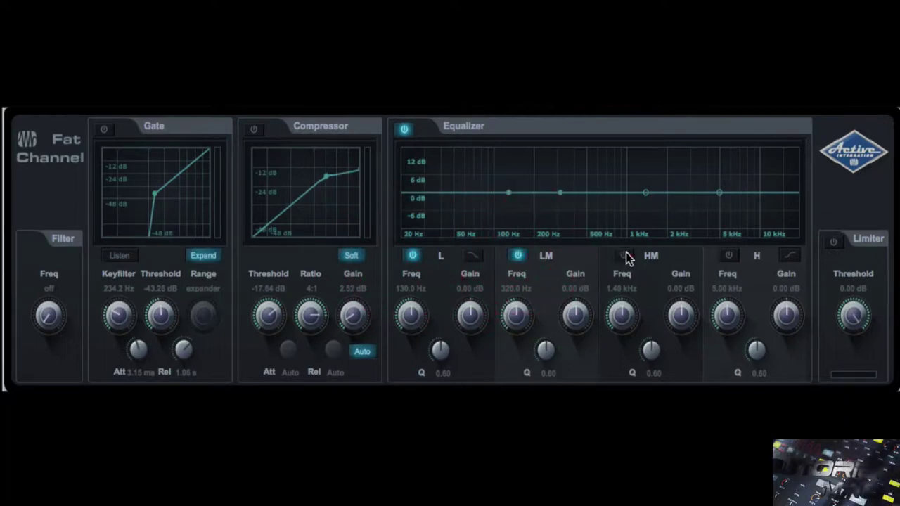
left_click(625, 256)
left_click(728, 256)
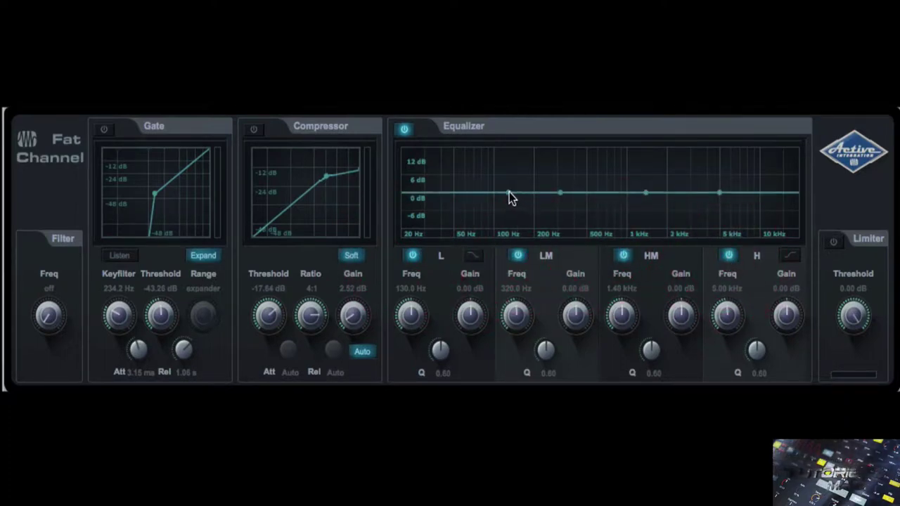
- Shelf-boost the lows 4.30 dB at 80.18 Hz; cut high-mid -5.70 dB and highs -3.60 dB
left_click_drag(509, 192, 471, 180)
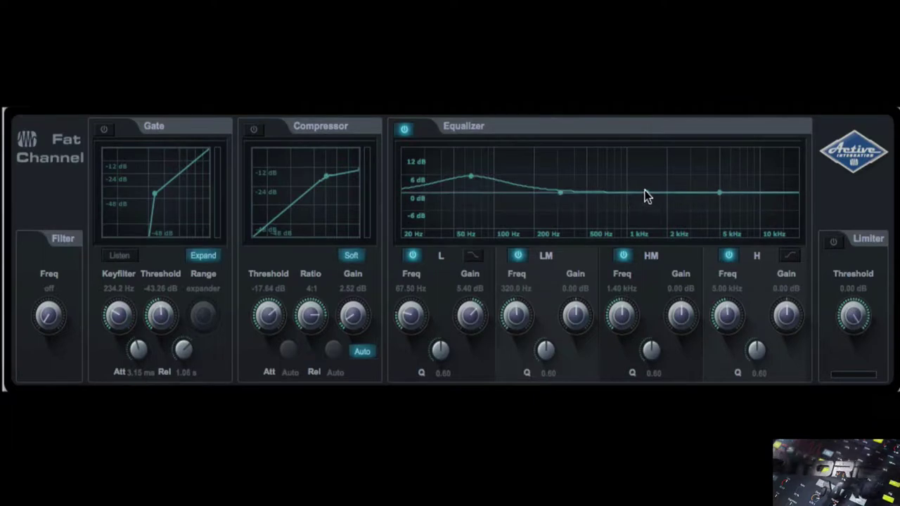
left_click_drag(646, 194, 642, 211)
left_click_drag(718, 195, 743, 204)
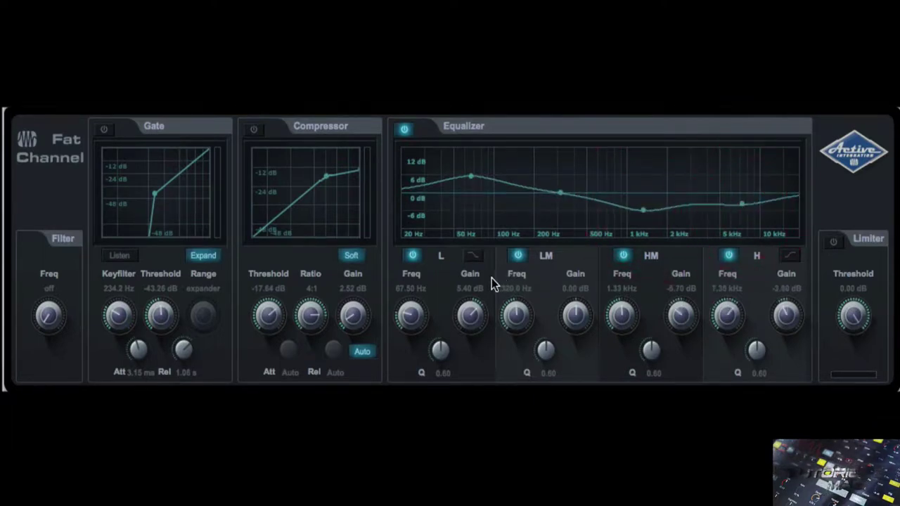
left_click(471, 256)
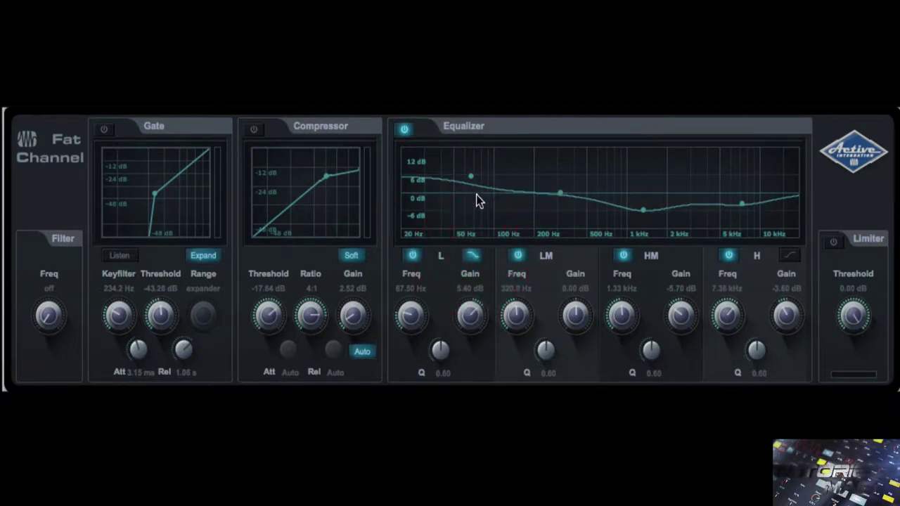
left_click_drag(474, 178, 490, 187)
- Turn the low band back into a narrower bell at 2.85 dB near 63.03 Hz
left_click(472, 255)
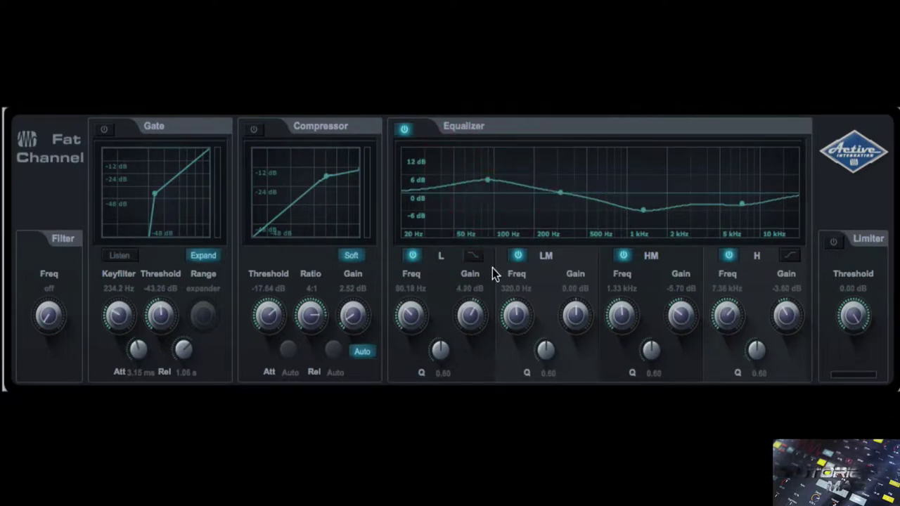
left_click_drag(437, 355, 444, 325)
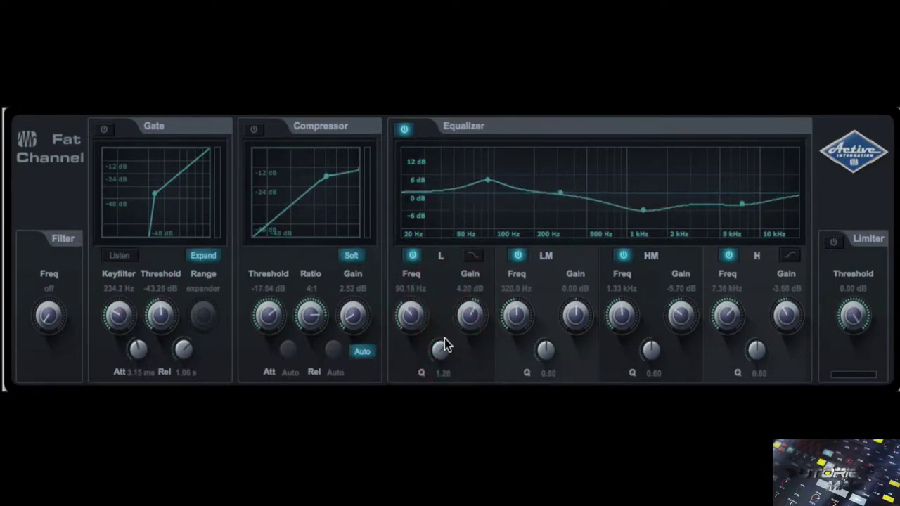
left_click_drag(470, 312, 472, 315)
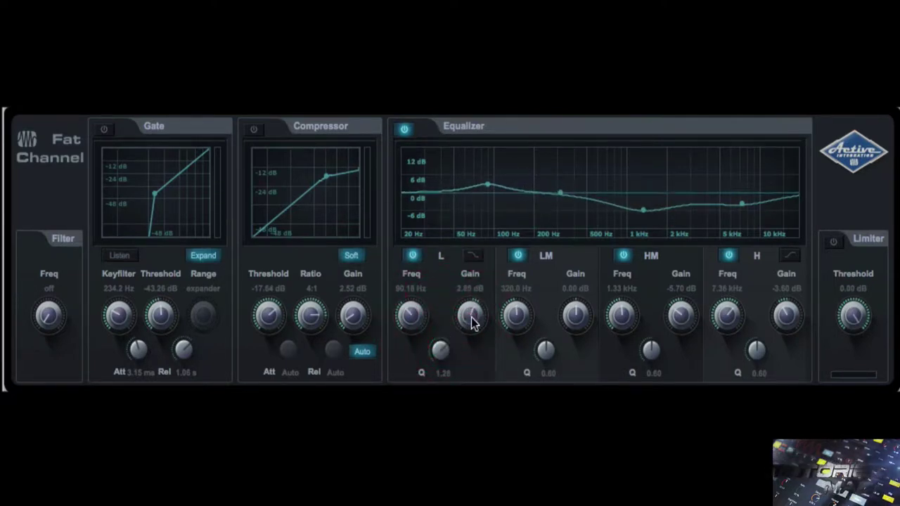
left_click_drag(413, 317, 408, 337)
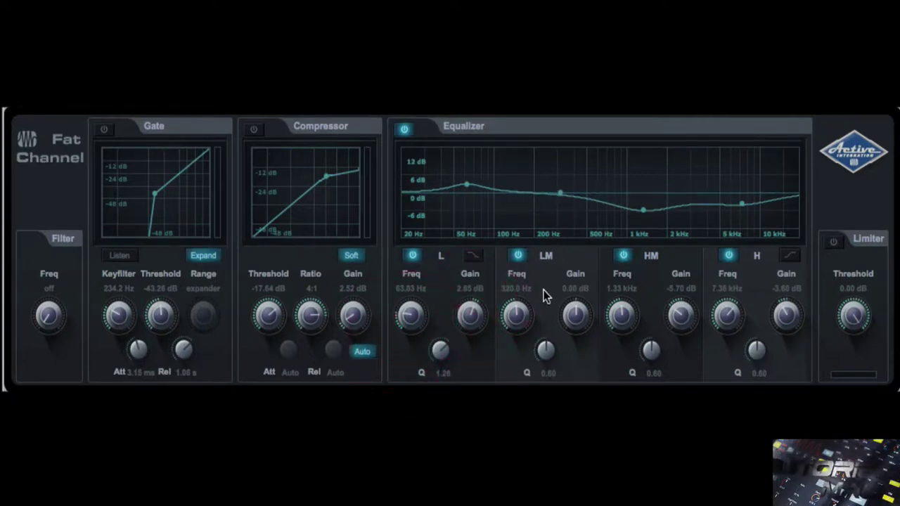
- Boost the low-mid band 4.20 dB around 247 Hz with a Q of 1.21
left_click_drag(522, 321, 525, 307)
left_click_drag(527, 300, 517, 331)
left_click_drag(572, 308, 574, 295)
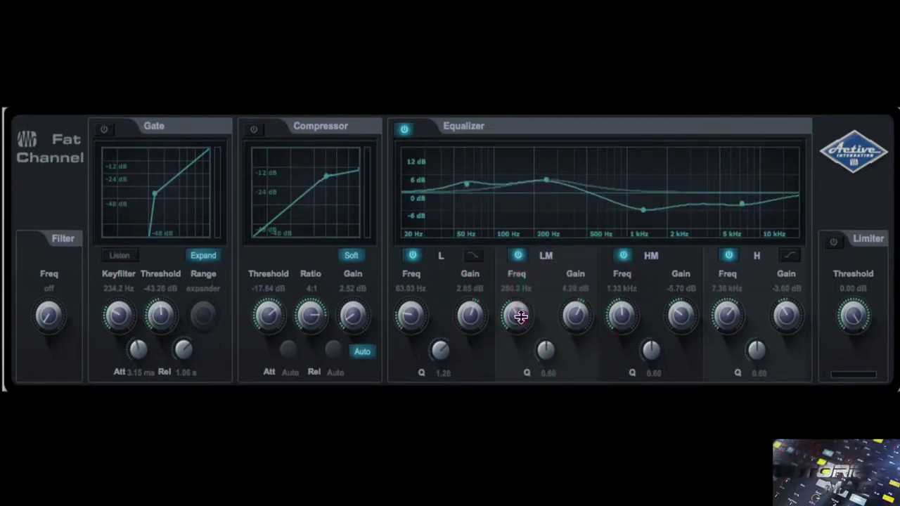
mouse_move(518, 314)
left_mouse_down()
mouse_move(520, 279)
mouse_move(527, 325)
left_mouse_up()
scroll(542, 347, "up", 10)
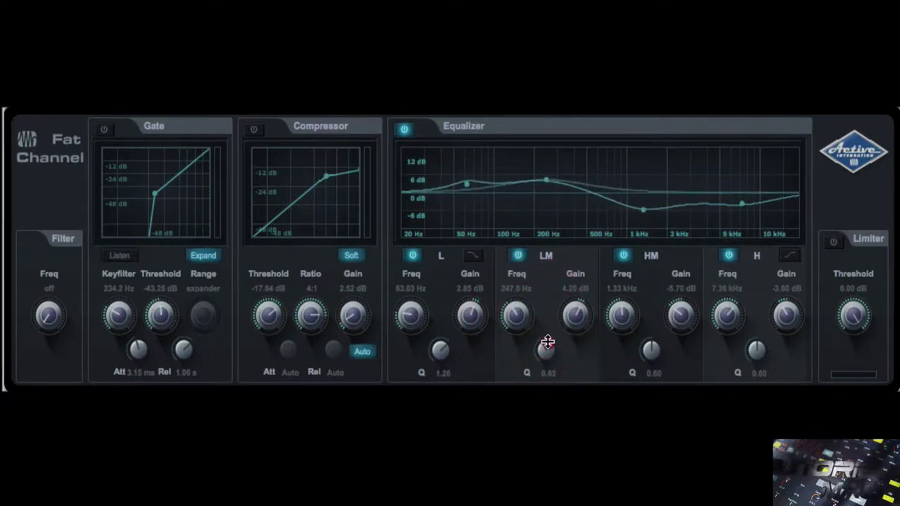
left_click_drag(555, 308, 562, 322)
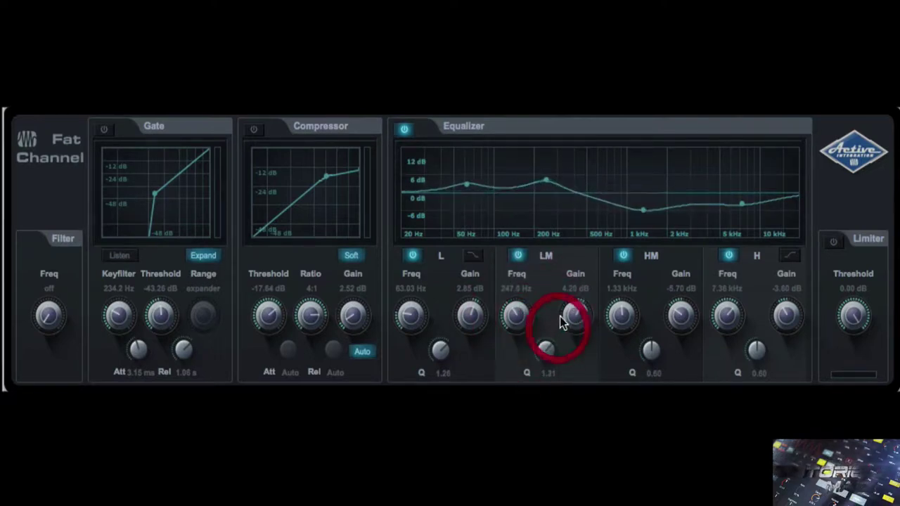
- Cut a sharp -6.45 dB high-mid notch near 1.25 kHz and make the high band a shelf
mouse_move(621, 317)
left_mouse_down()
mouse_move(621, 331)
mouse_move(625, 315)
left_mouse_up()
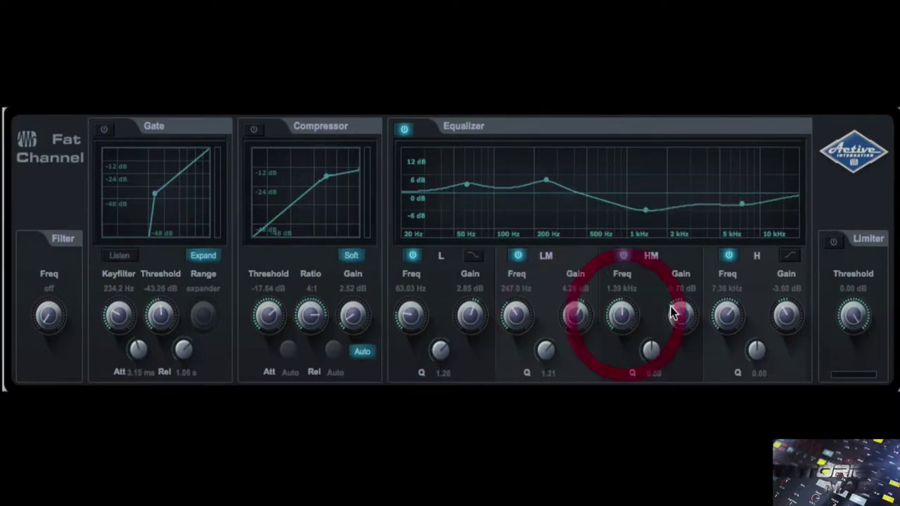
left_click_drag(680, 315, 677, 314)
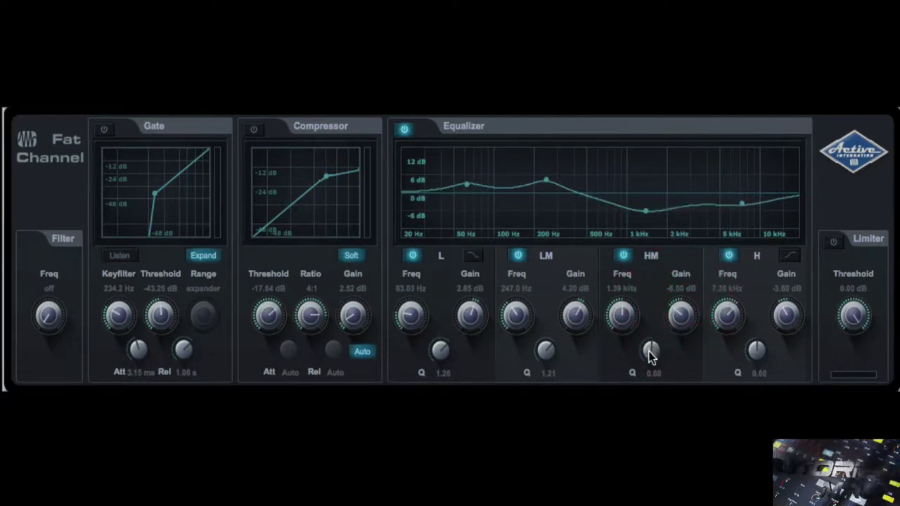
left_click_drag(649, 350, 659, 269)
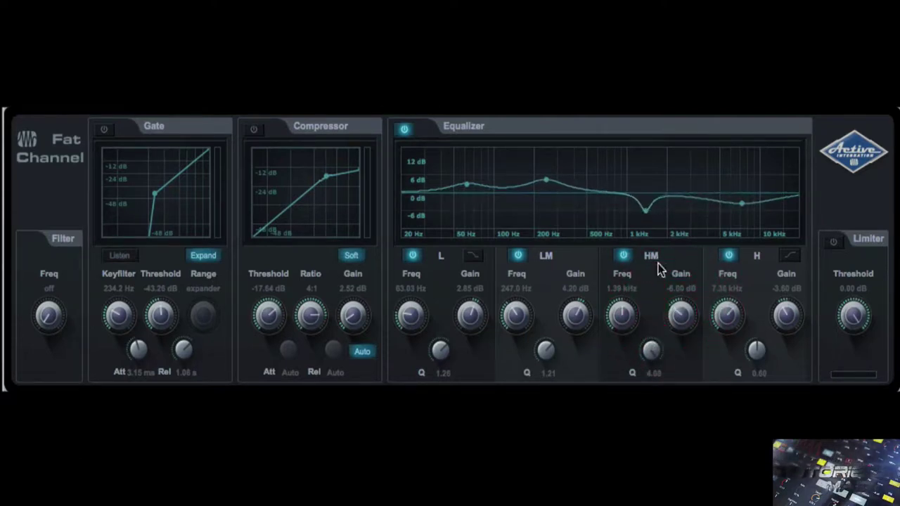
left_click_drag(681, 300, 619, 318)
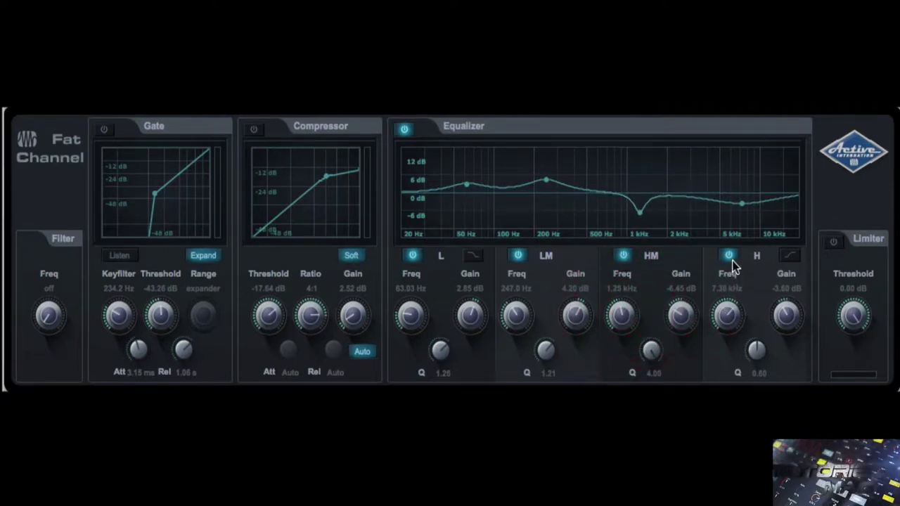
left_click(790, 256)
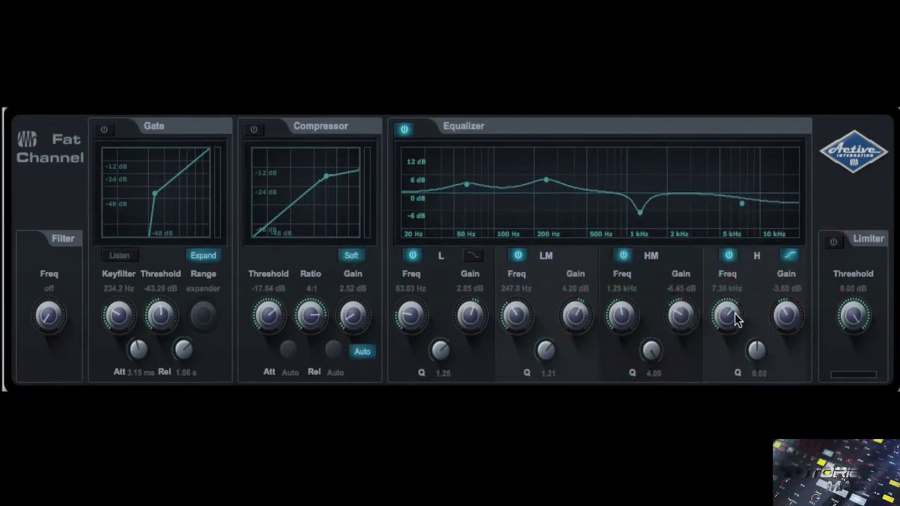
- Shape the high shelf to -8.55 dB at 5.56 kHz with Q 1.09
left_click_drag(785, 314, 721, 327)
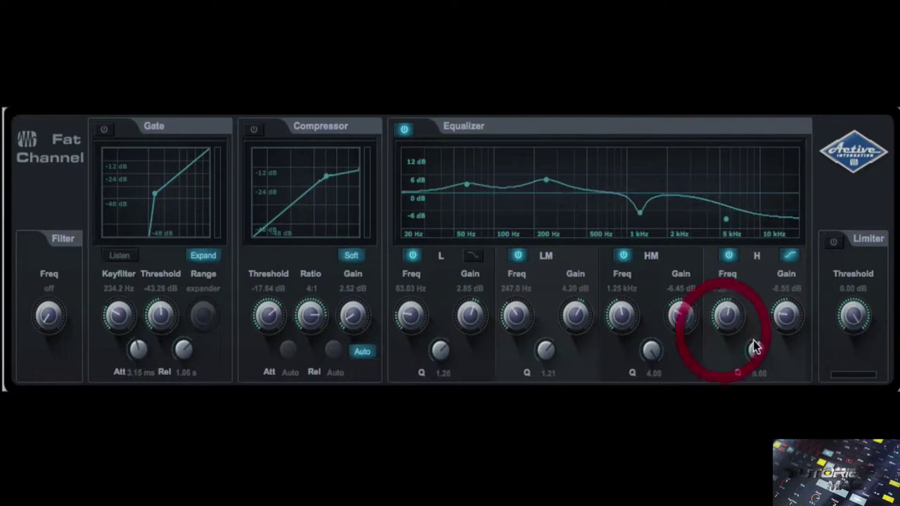
left_click_drag(753, 353, 759, 336)
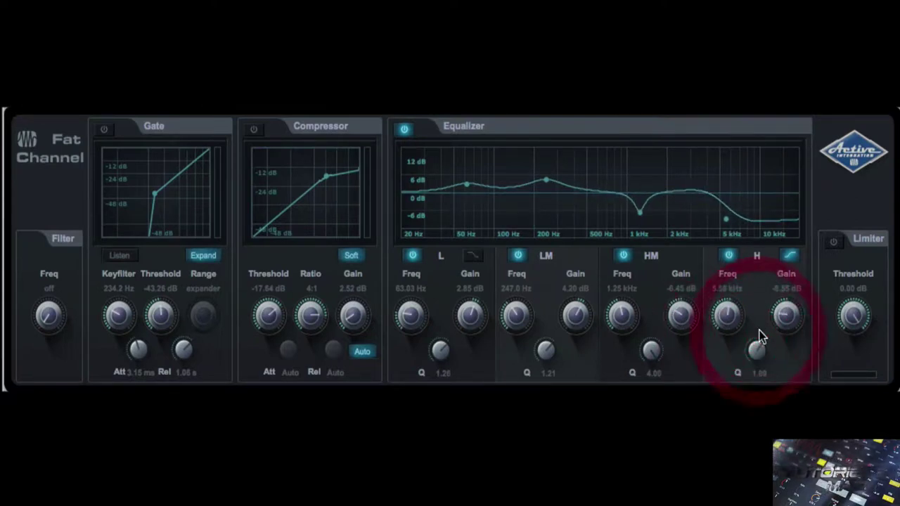
left_click(788, 256)
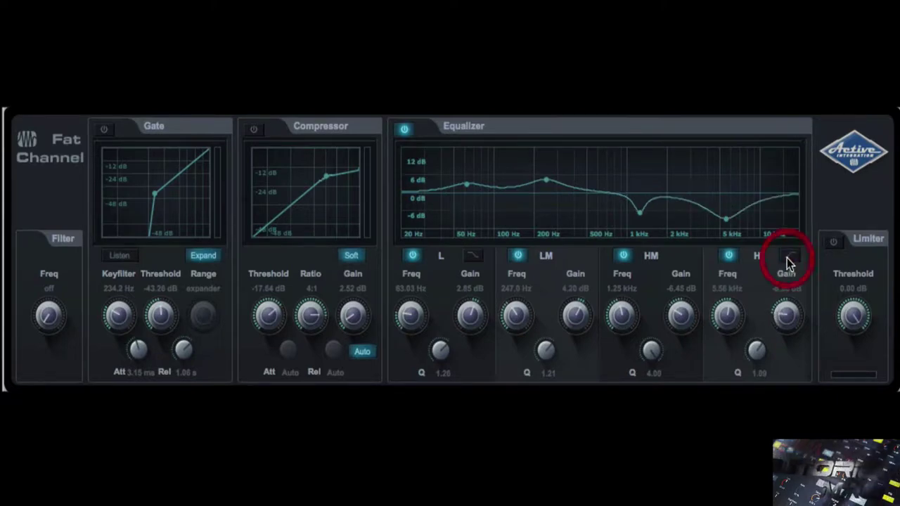
left_click(789, 256)
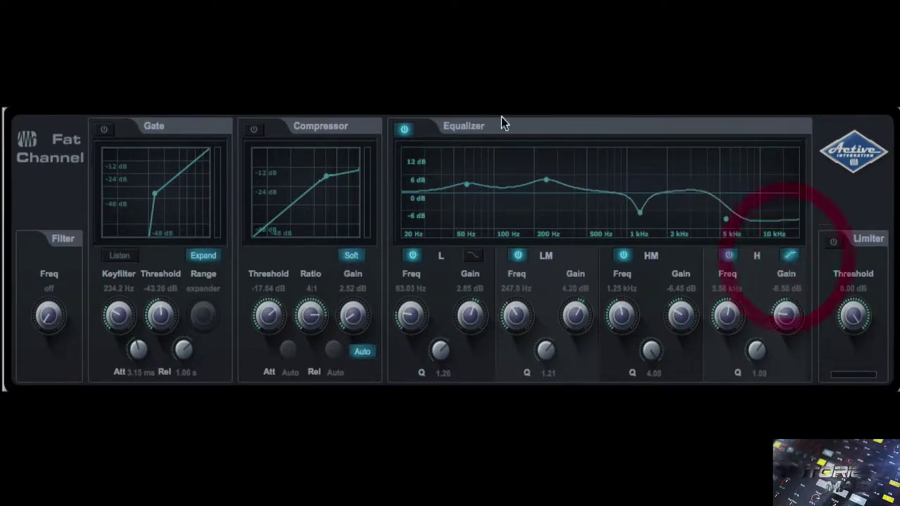
- Compare the EQ against bypass and leave the equalizer bypassed
left_click(404, 132)
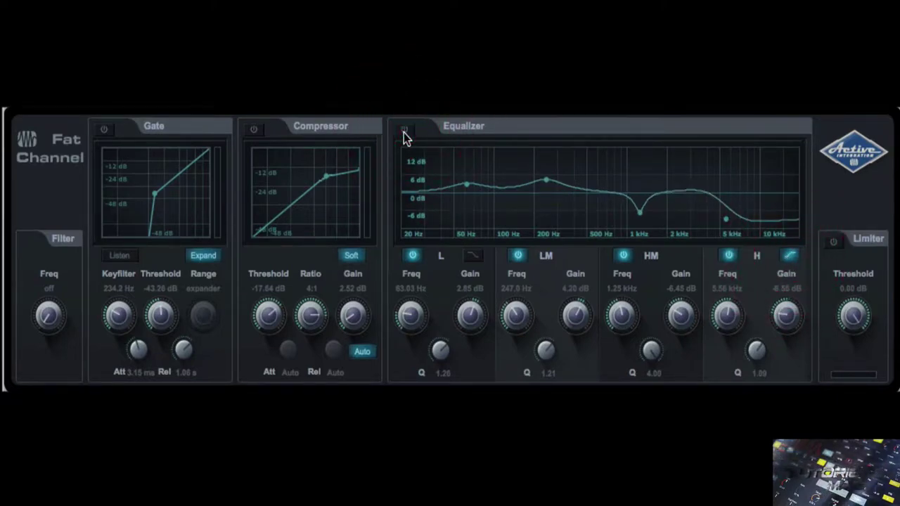
left_click(405, 132)
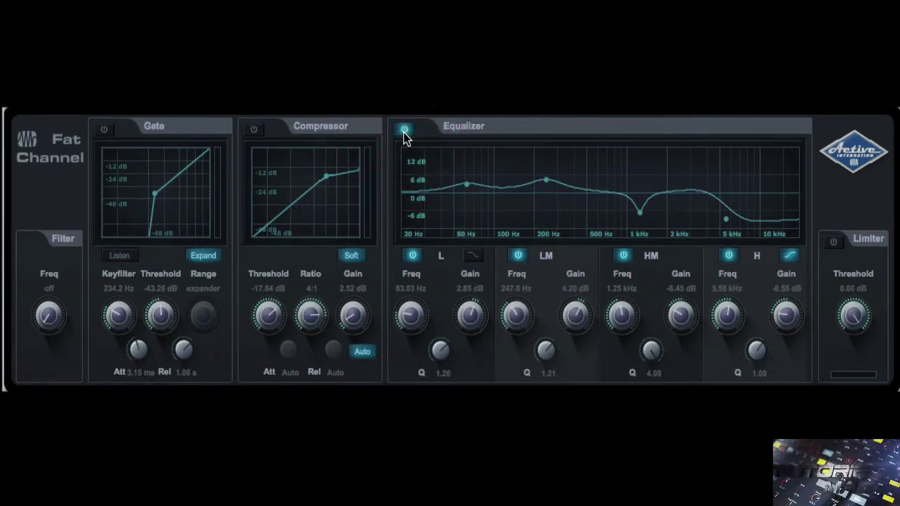
left_click(404, 131)
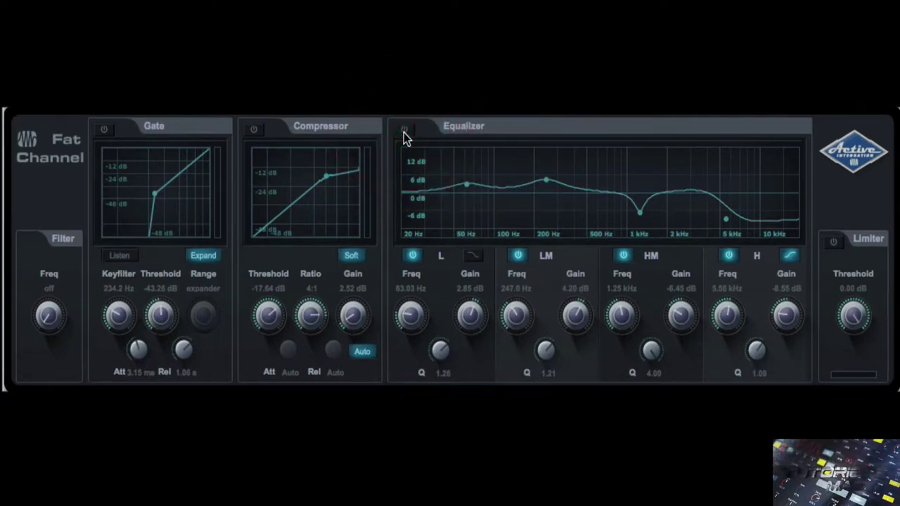
- Enable the limiter and lower its threshold
left_click(833, 242)
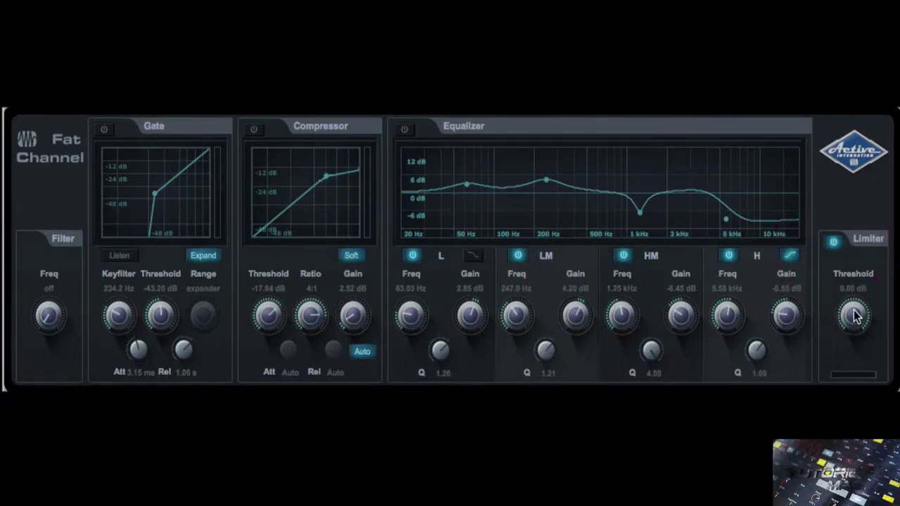
left_click_drag(855, 313, 840, 334)
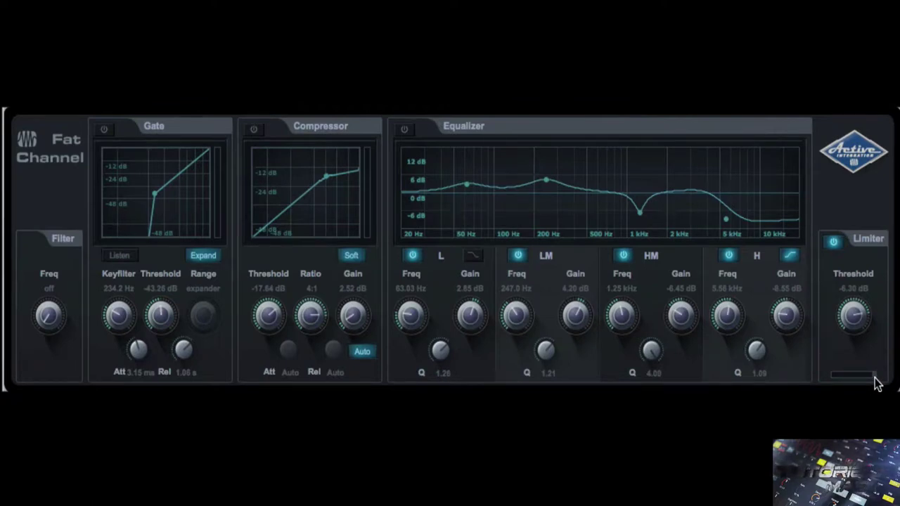
mouse_move(857, 324)
left_mouse_down()
mouse_move(845, 312)
mouse_move(851, 318)
left_mouse_up()
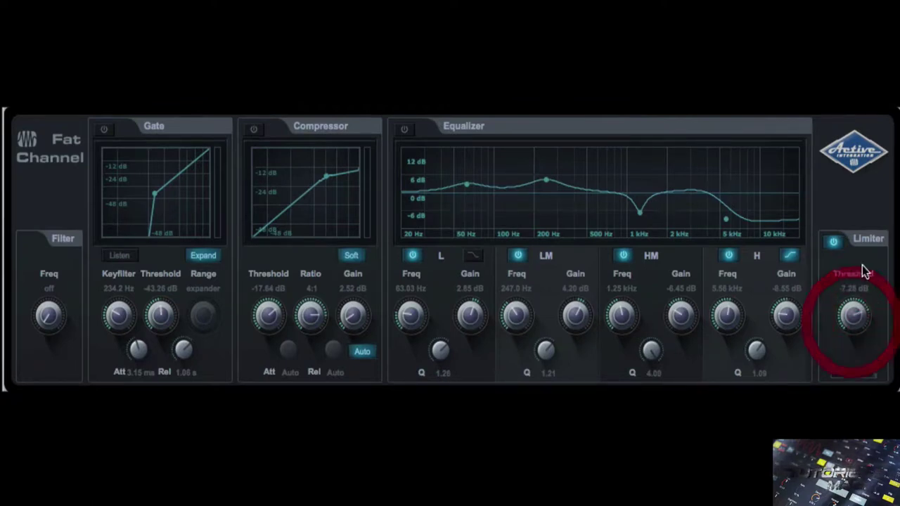
- Turn on the compressor with a hard knee, threshold -22.68 dB and gain 11.48 dB
left_click(254, 129)
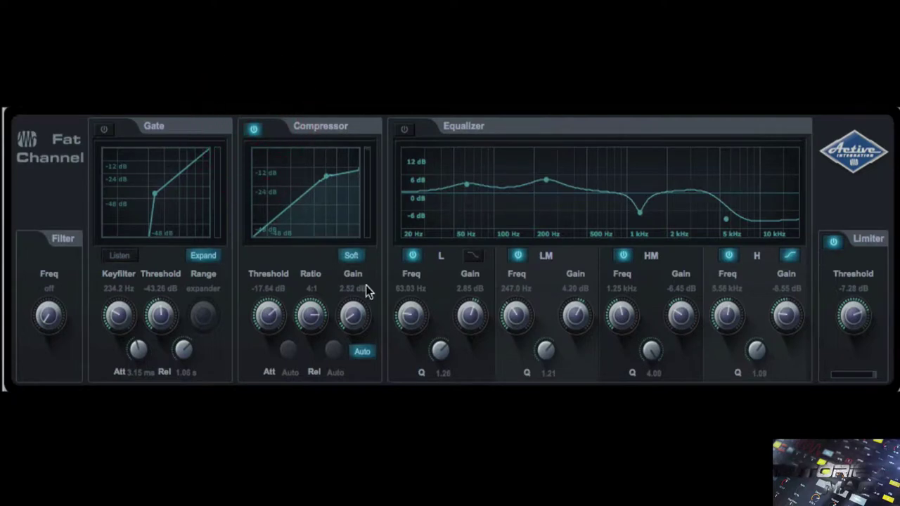
left_click_drag(352, 312, 365, 278)
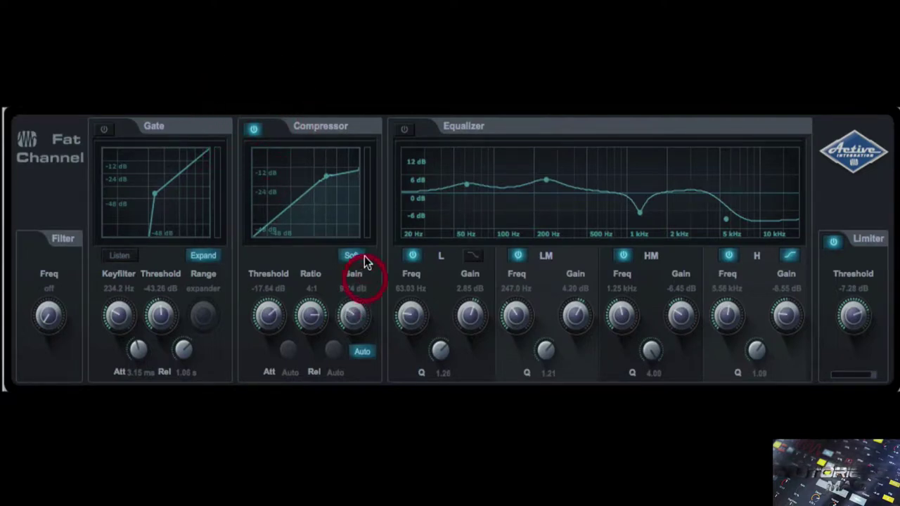
left_click(359, 256)
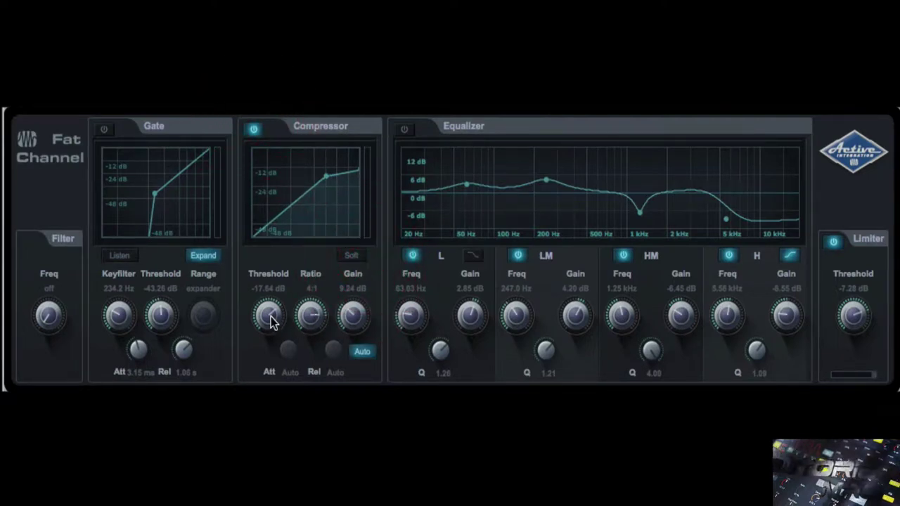
left_click_drag(273, 322, 266, 332)
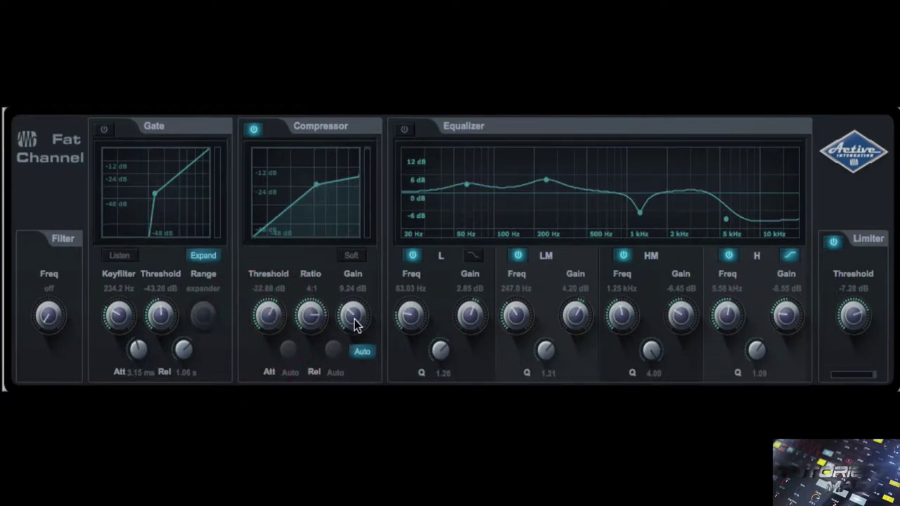
left_click_drag(355, 317, 356, 312)
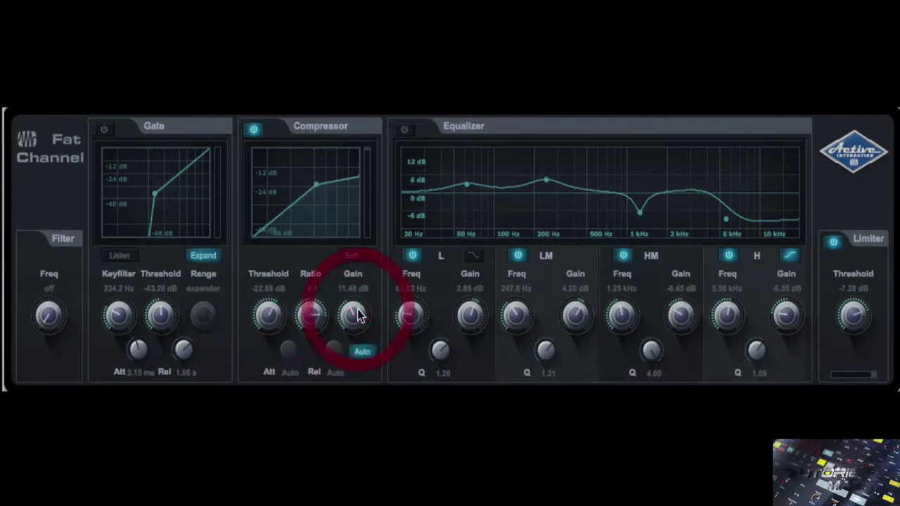
- Compare the limiter against bypass, leaving it switched on at -2.10 dB
left_click(831, 244)
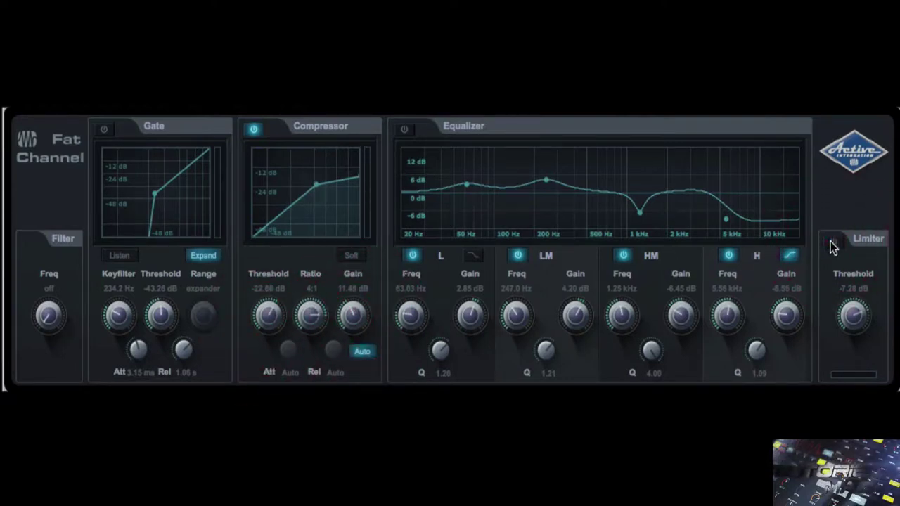
left_click(831, 244)
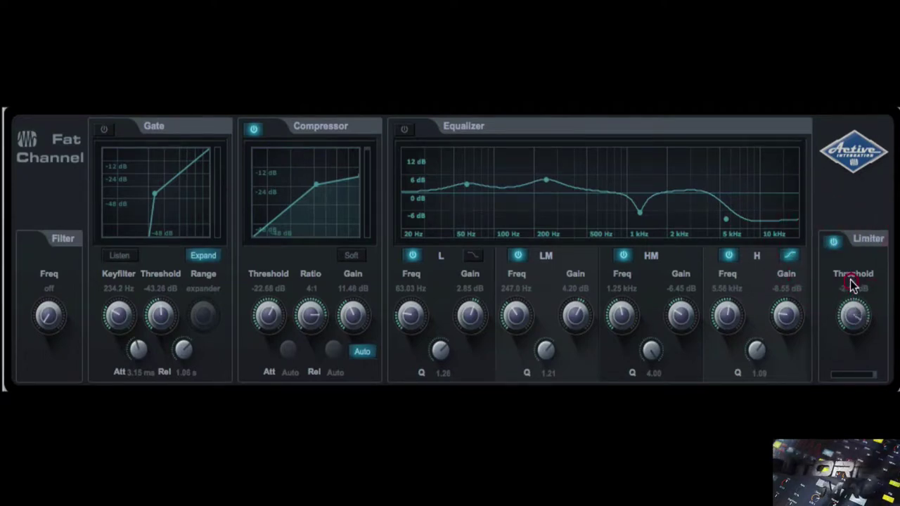
left_click(832, 244)
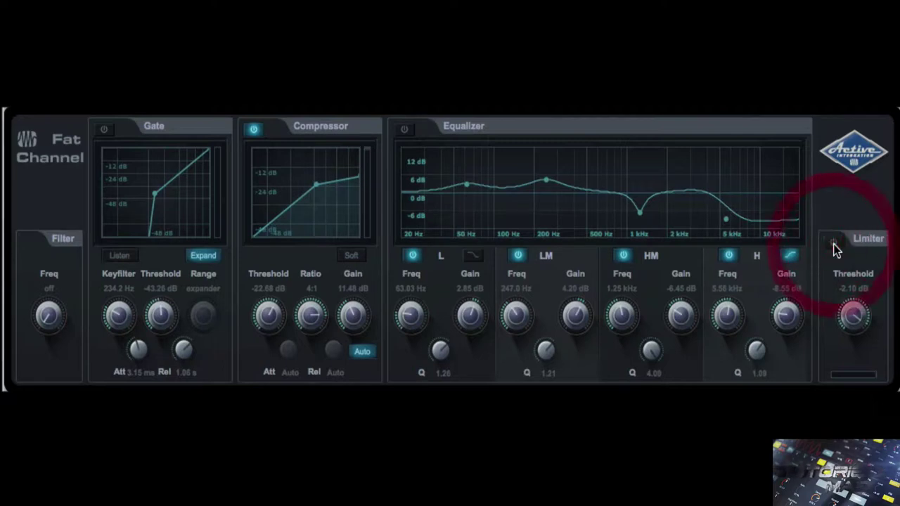
left_click(831, 244)
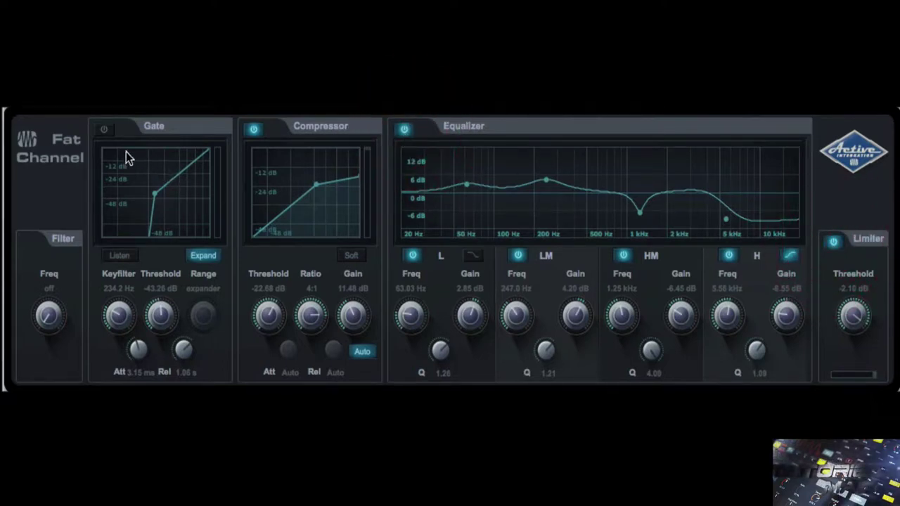
- Turn on the gate in expander mode with release 680 ms, threshold about -38 dB, attack 0.41 ms
left_click(103, 131)
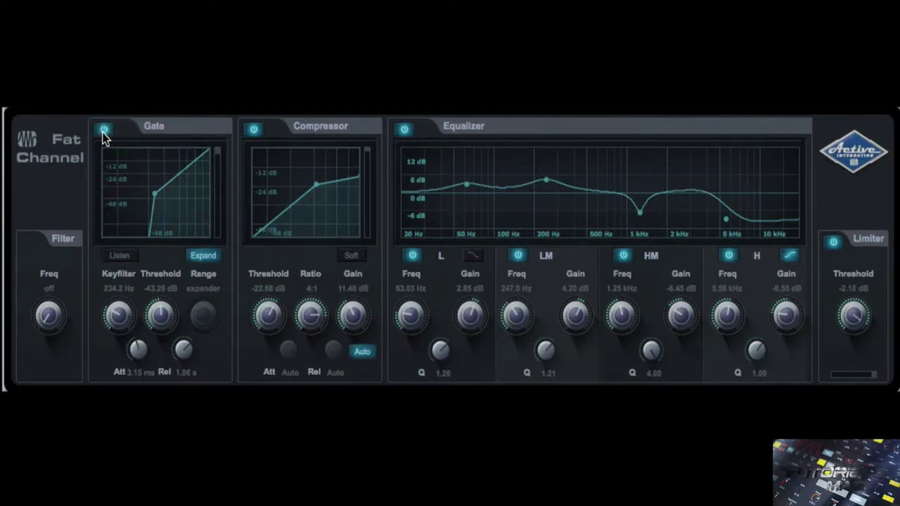
mouse_move(49, 316)
left_mouse_down()
mouse_move(48, 289)
mouse_move(54, 331)
left_mouse_up()
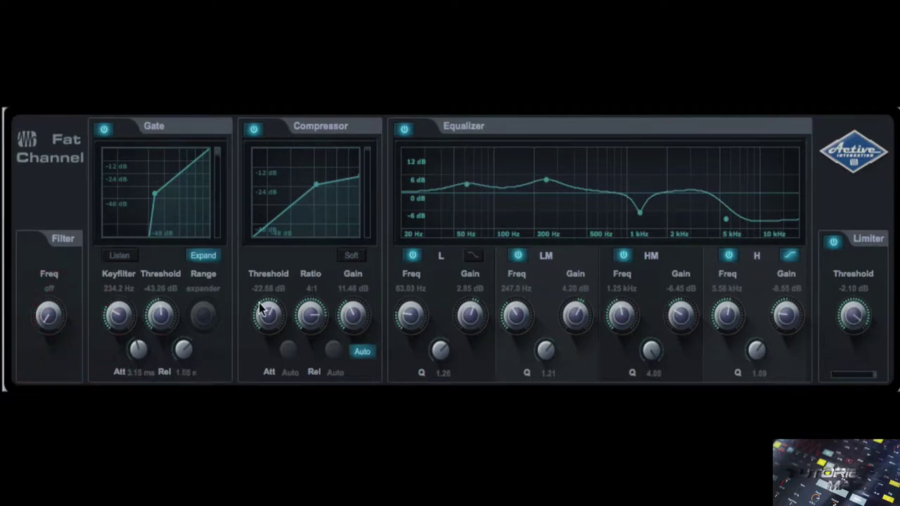
left_click(204, 255)
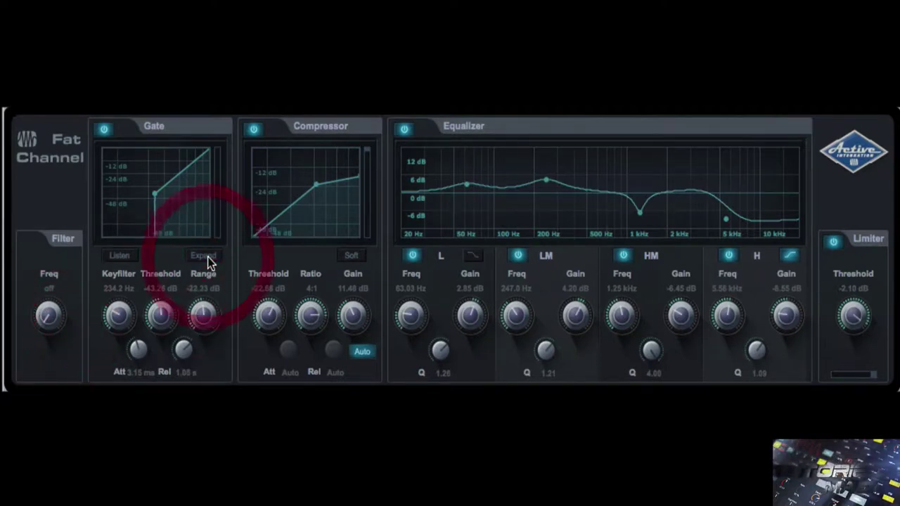
left_click(204, 256)
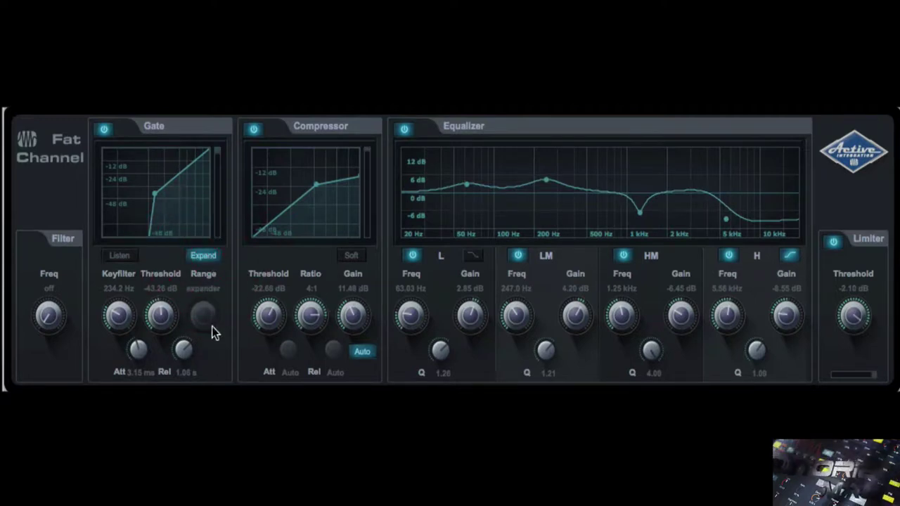
left_click_drag(180, 357, 165, 363)
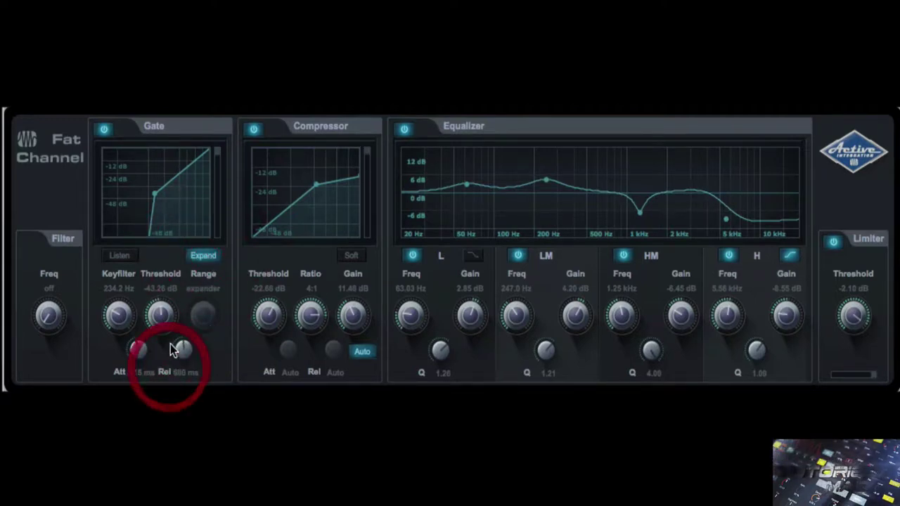
left_click_drag(157, 321, 133, 376)
left_click_drag(121, 325, 133, 389)
left_click_drag(137, 347, 138, 371)
- Set compressor threshold -24.36 dB, ratio 5:1, gate keyfilter 367 Hz, and low EQ gain 4.95 dB
left_click_drag(274, 325, 355, 302)
left_click(315, 318)
left_click_drag(120, 323, 130, 284)
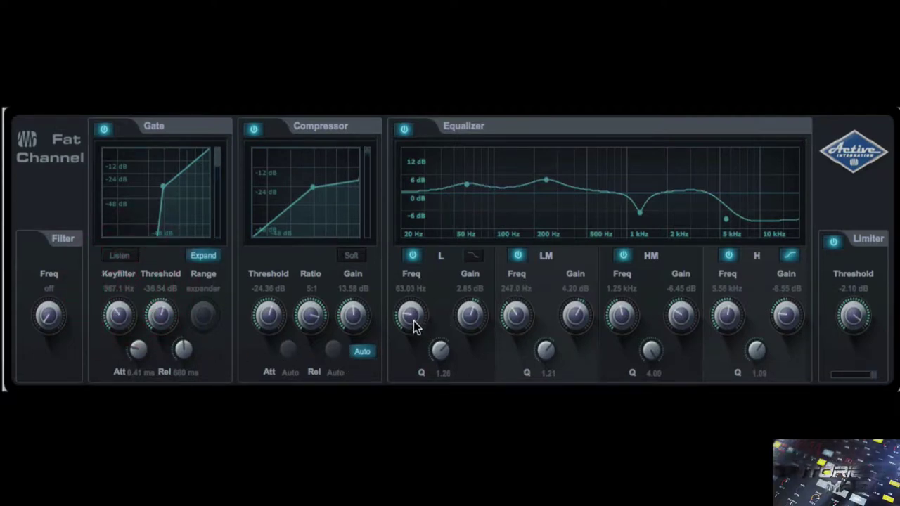
left_click_drag(412, 319, 411, 316)
left_click_drag(475, 320, 471, 312)
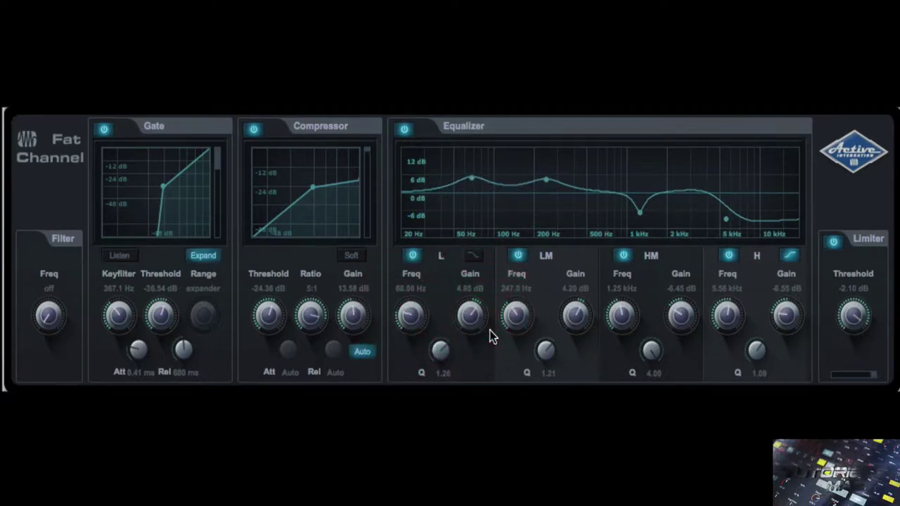
- Bypass the limiter, gate and compressor sections
left_click(835, 243)
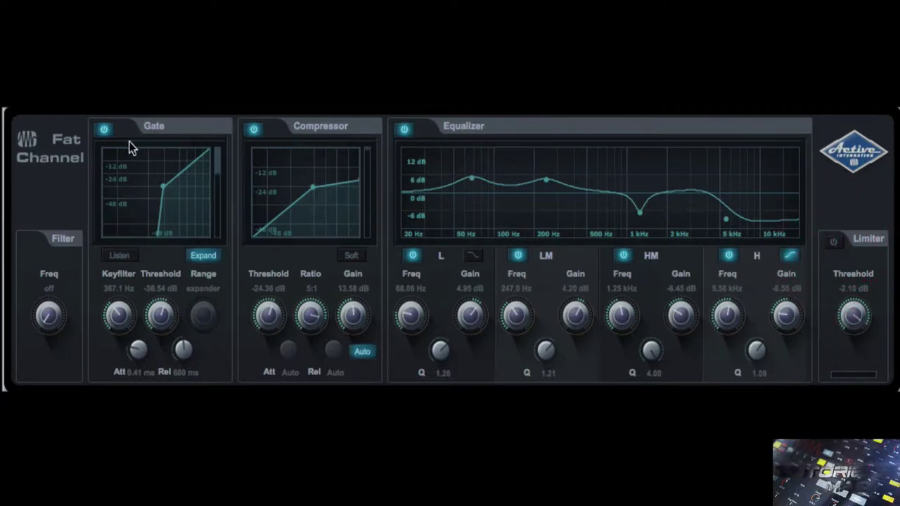
left_click(104, 129)
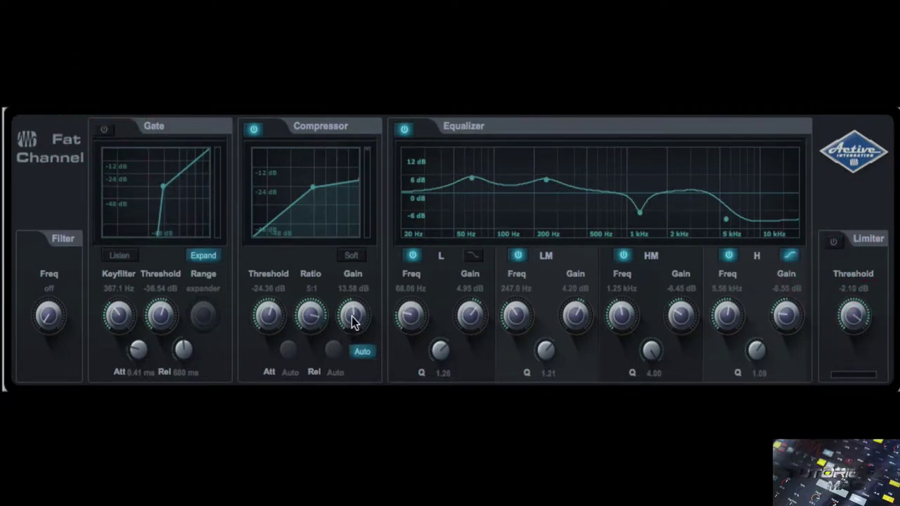
left_click(254, 132)
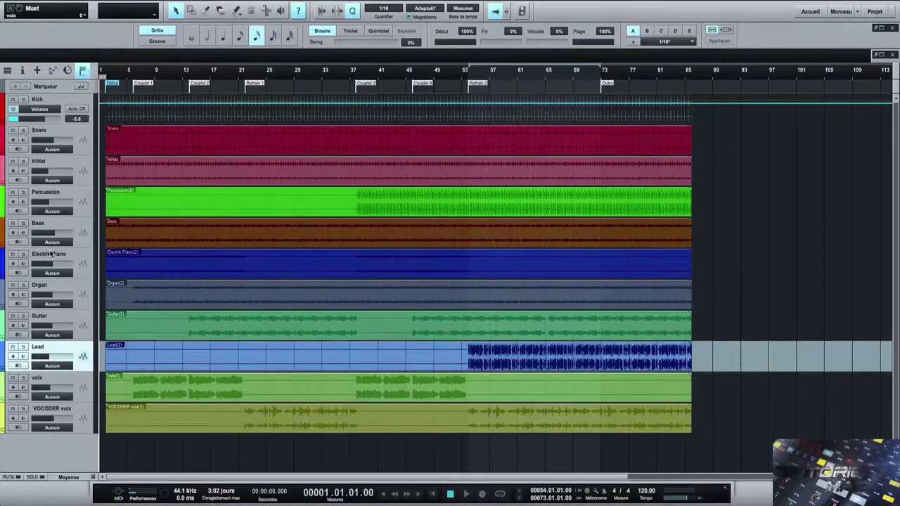
- Open the Console mixer with F3 to show every channel's Pro EQ and Fat Channel inserts
key("F3")
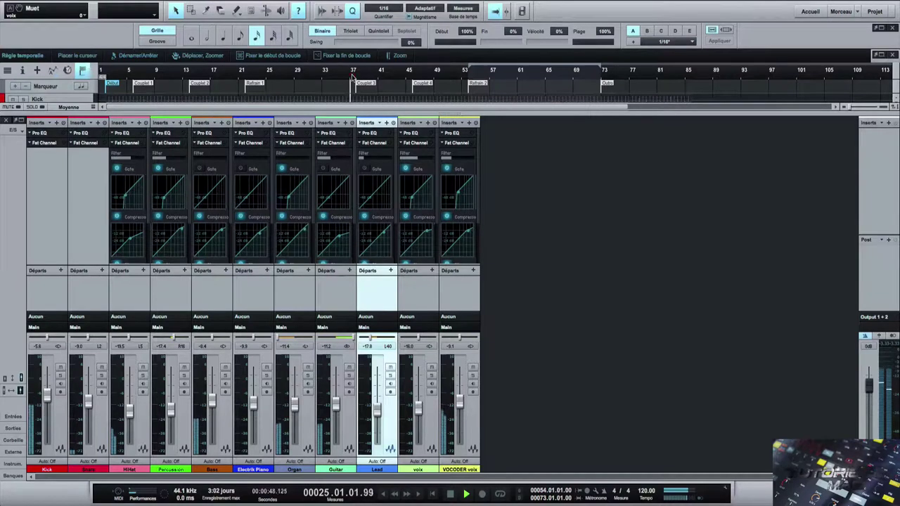
- Jump playback to bars 37 and 54, then stop and return to the song's start
left_click(353, 75)
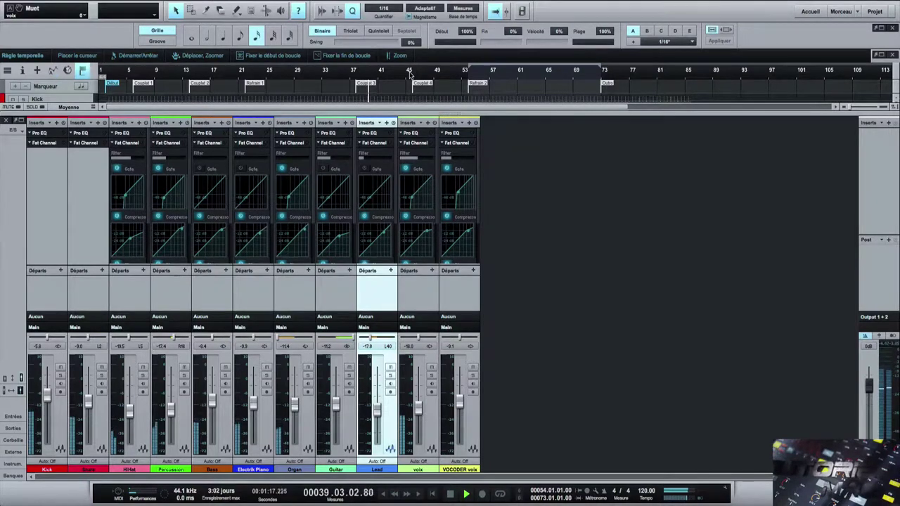
left_click(467, 74)
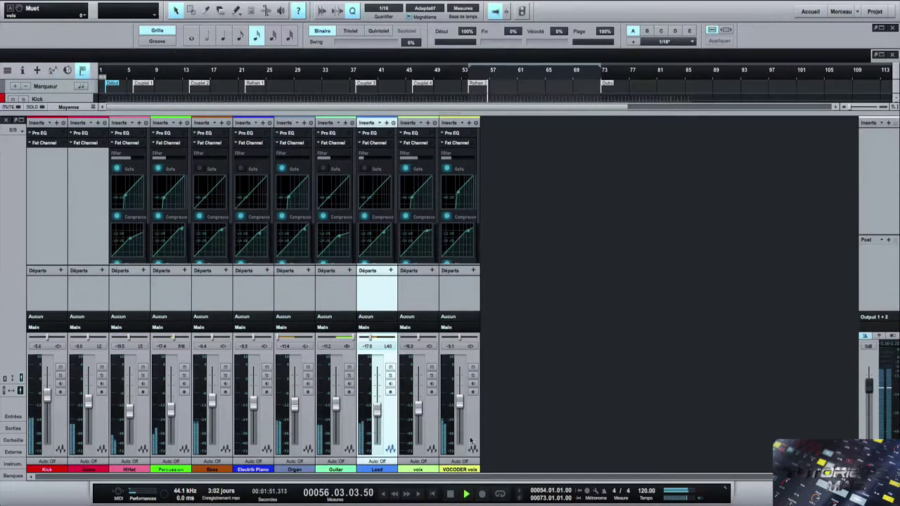
left_click(450, 494)
left_click(433, 495)
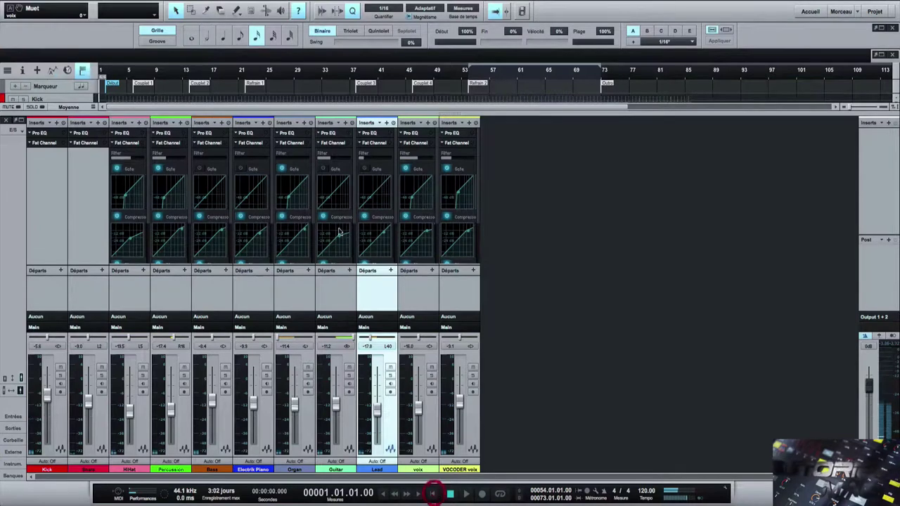
- Switch on the Fat Channel inserts for Kick, HiHat, Electric Piano, Guitar, voix and VOCODER voix
left_click(64, 143)
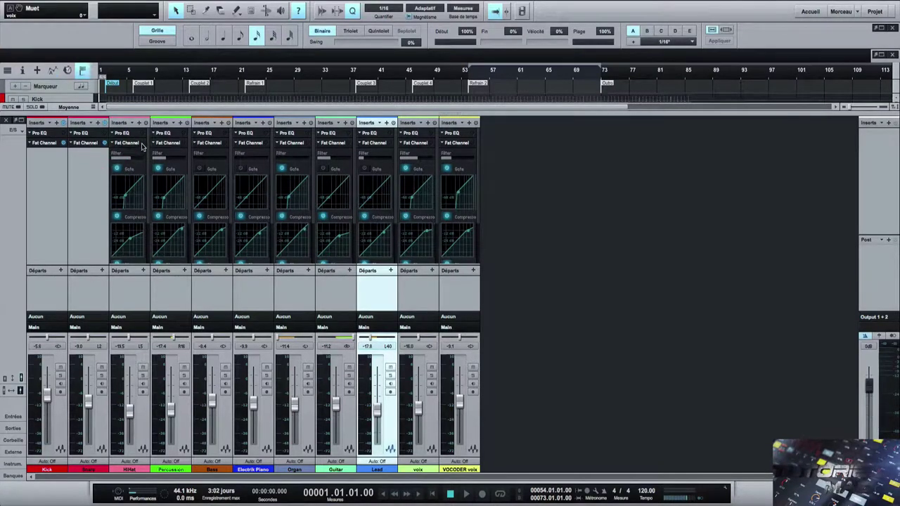
left_click(143, 143)
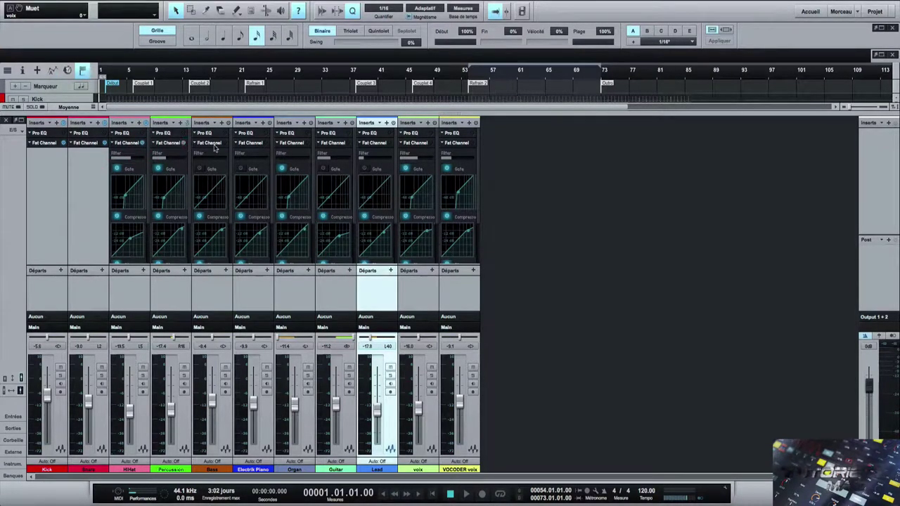
left_click(268, 144)
left_click(268, 143)
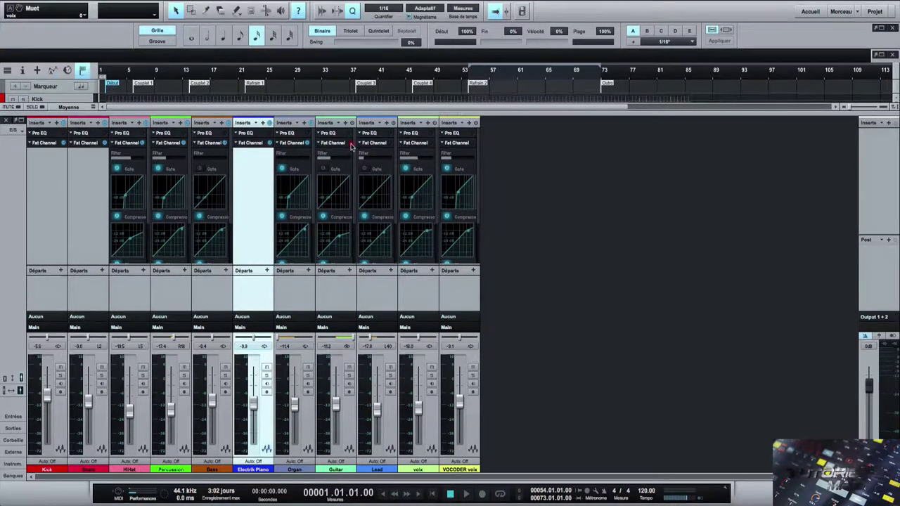
left_click(351, 144)
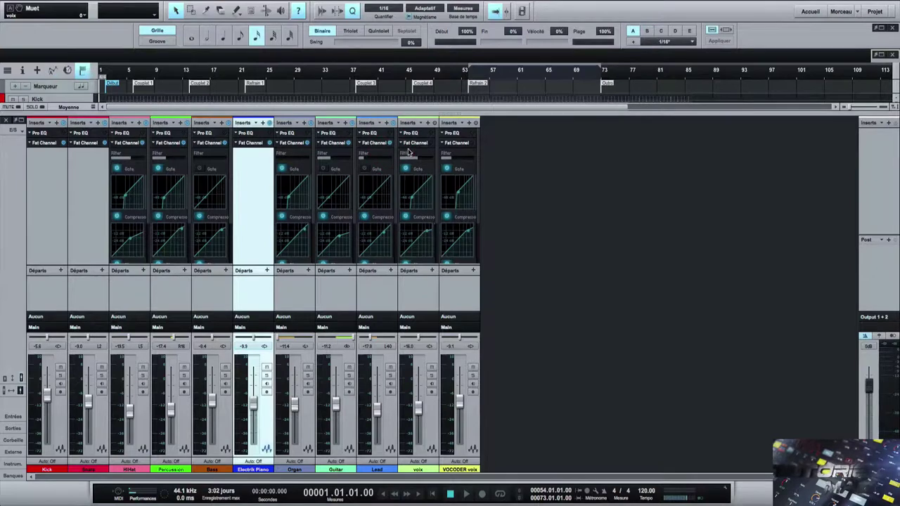
left_click(431, 144)
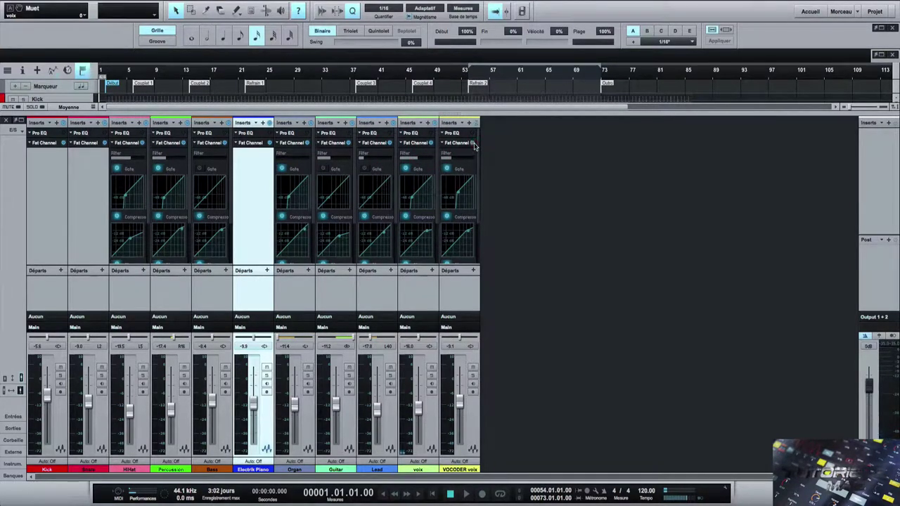
left_click(472, 143)
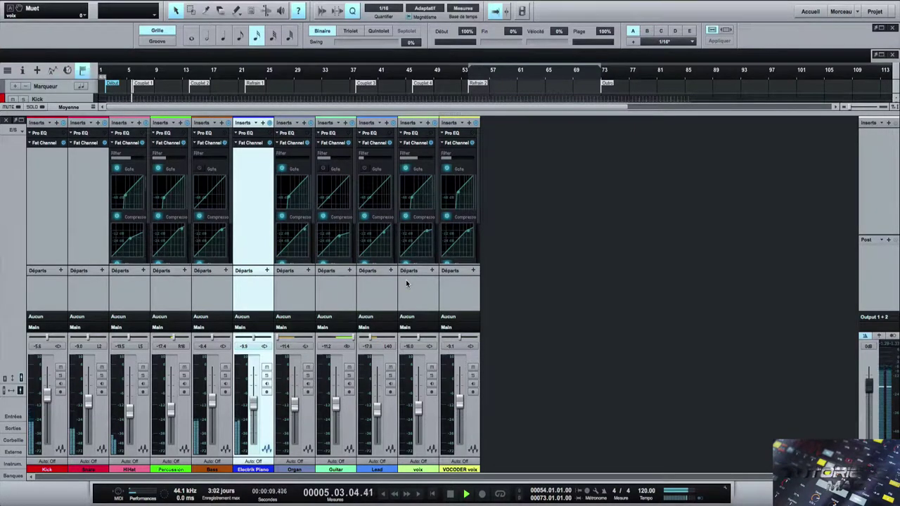
- Expand the Snare, Kick and Electric Piano Fat Channel controls in the mixer inserts
left_click(81, 144)
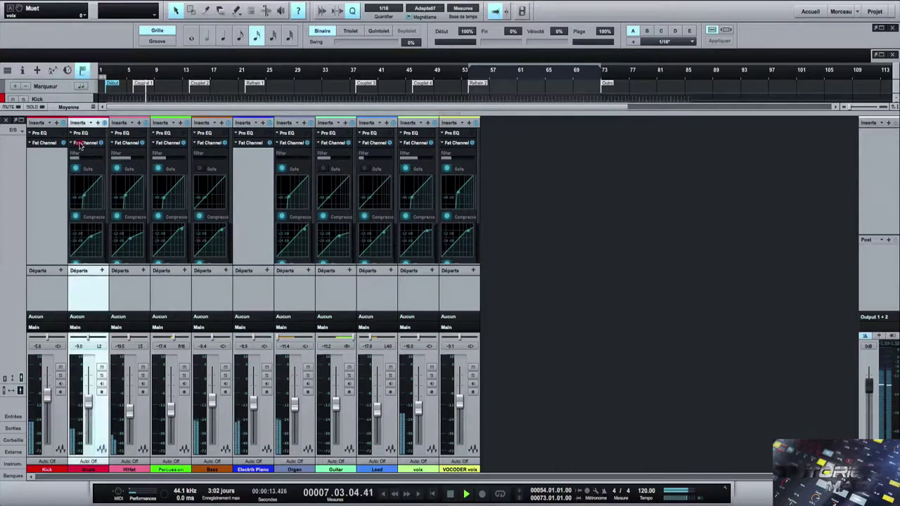
left_click(81, 145)
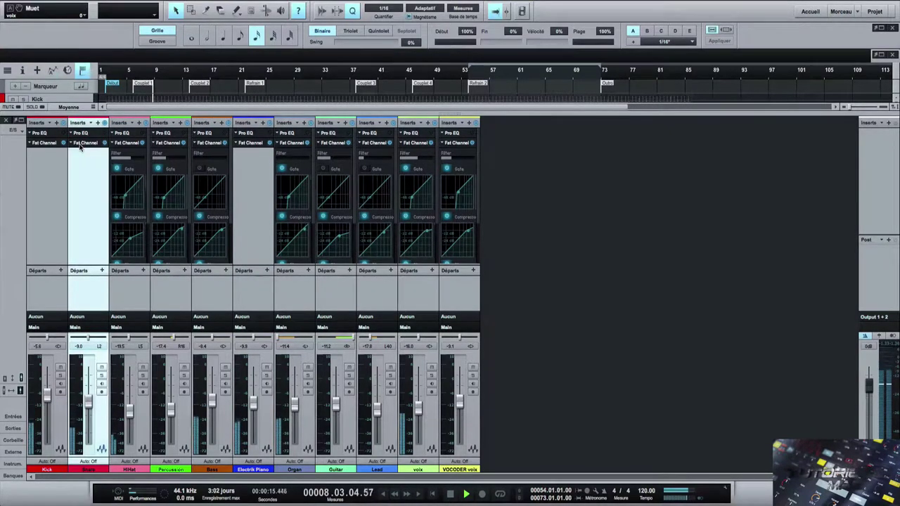
left_click(46, 145)
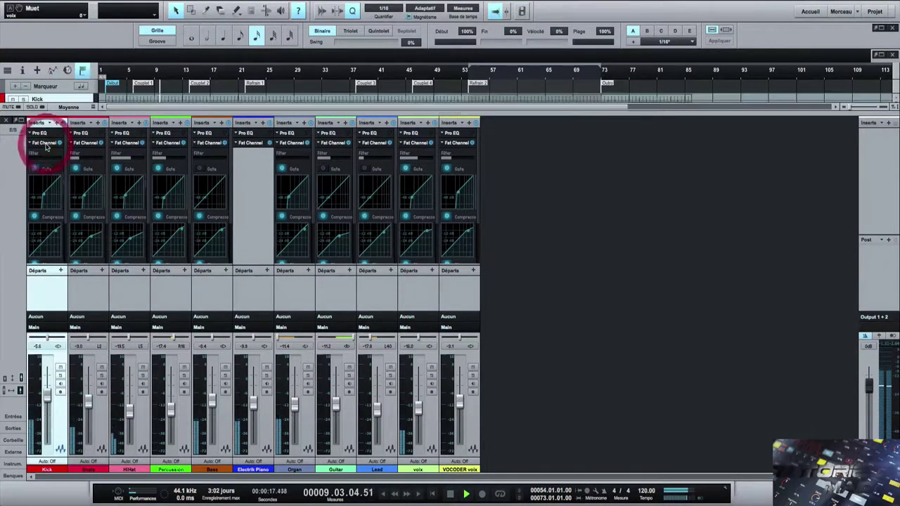
left_click(243, 145)
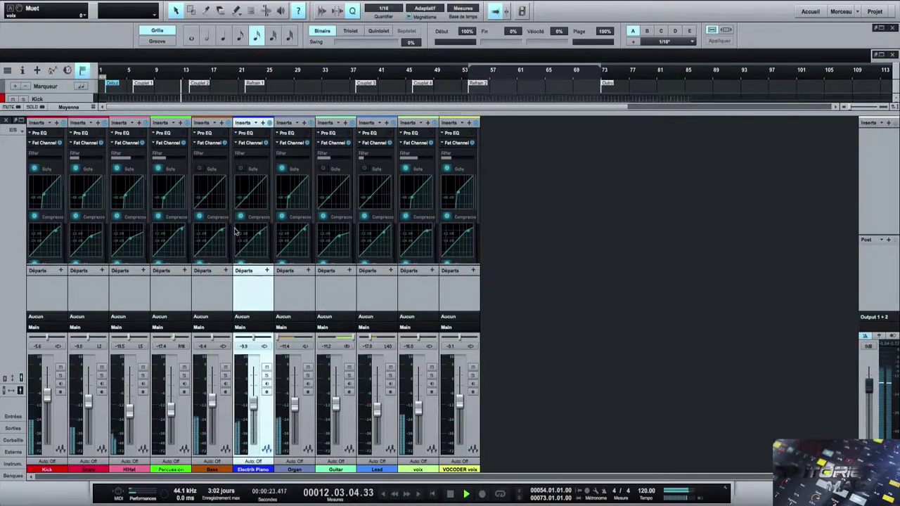
- Relocate the playhead to bar 37, then ahead to the Refrain 2 section
mouse_move(478, 184)
left_mouse_down()
mouse_move(480, 220)
mouse_move(480, 169)
left_mouse_up()
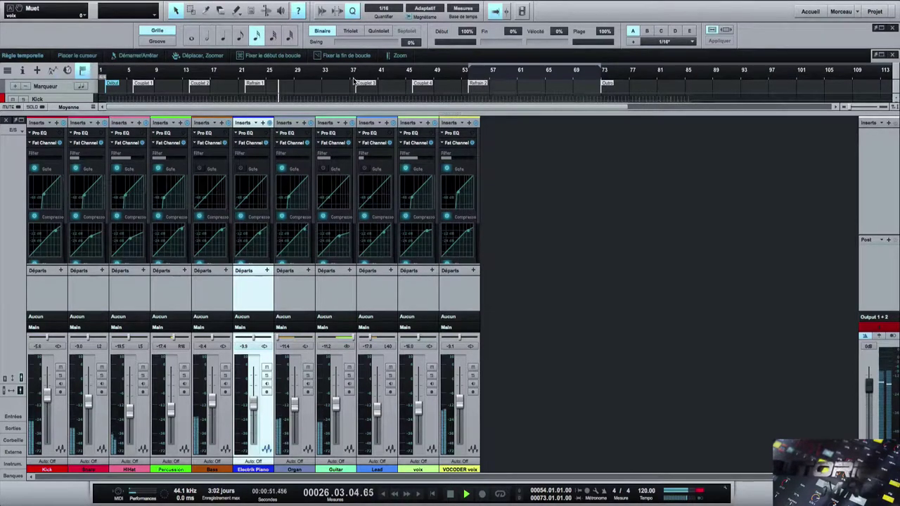
left_click(353, 78)
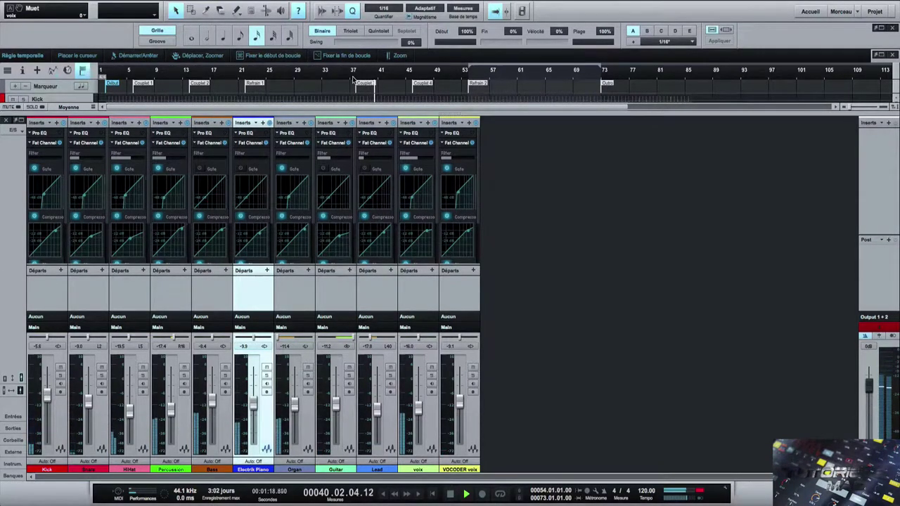
left_click(463, 80)
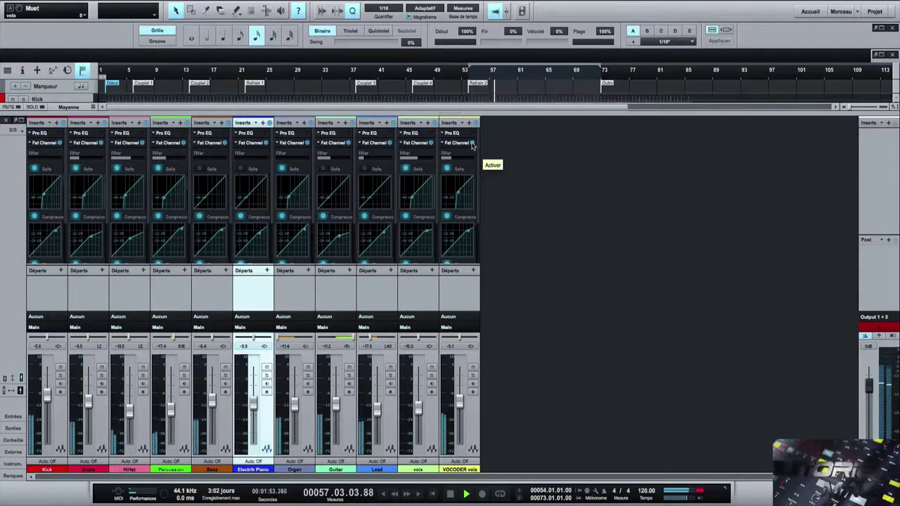
- Bypass the Fat Channel on VOCODER voix, Guitar, Electric Piano, Percussion, HiHat and Kick
left_click(473, 145)
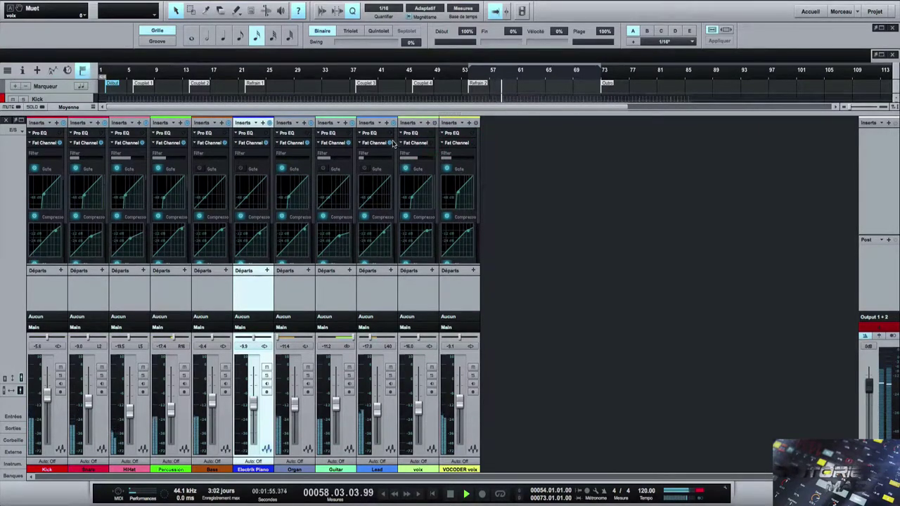
left_click(343, 144)
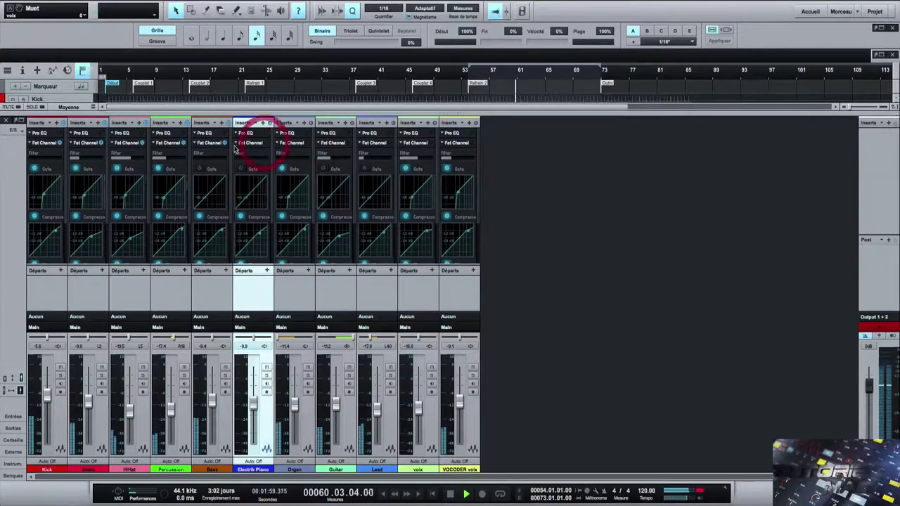
left_click(264, 144)
left_click(180, 144)
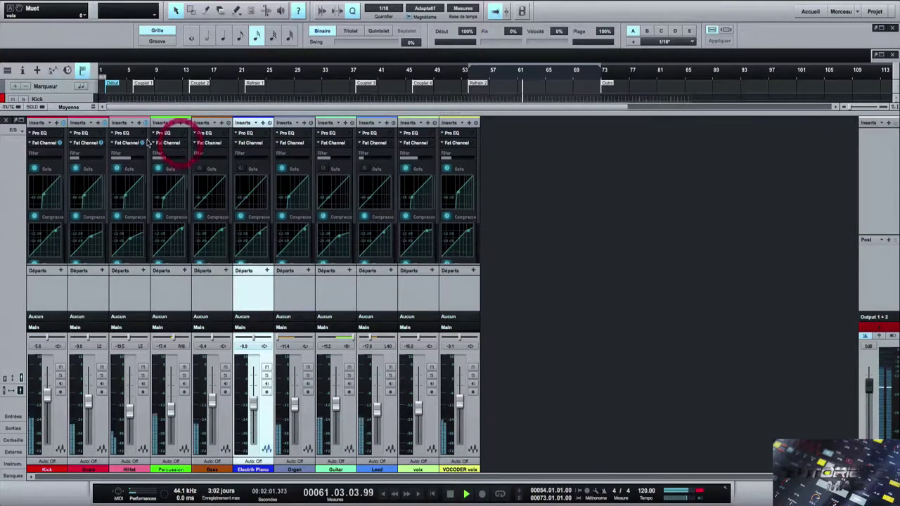
left_click(139, 144)
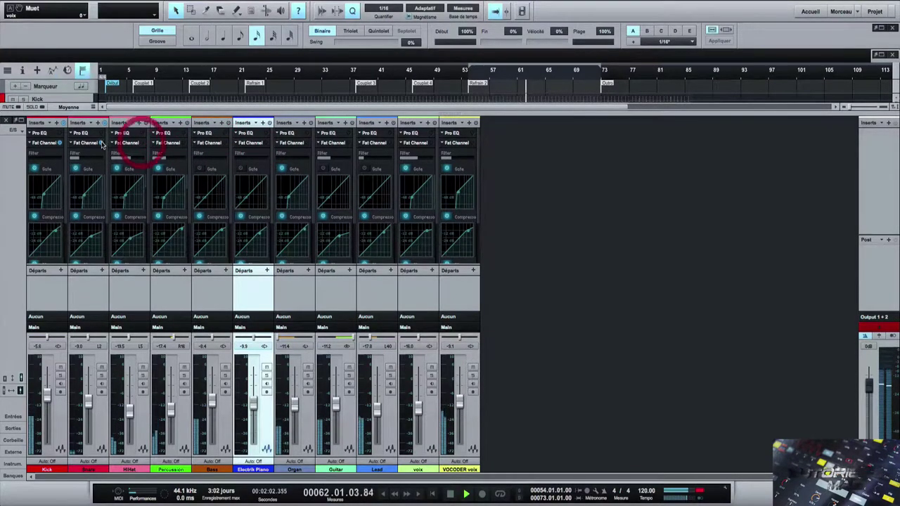
left_click(59, 144)
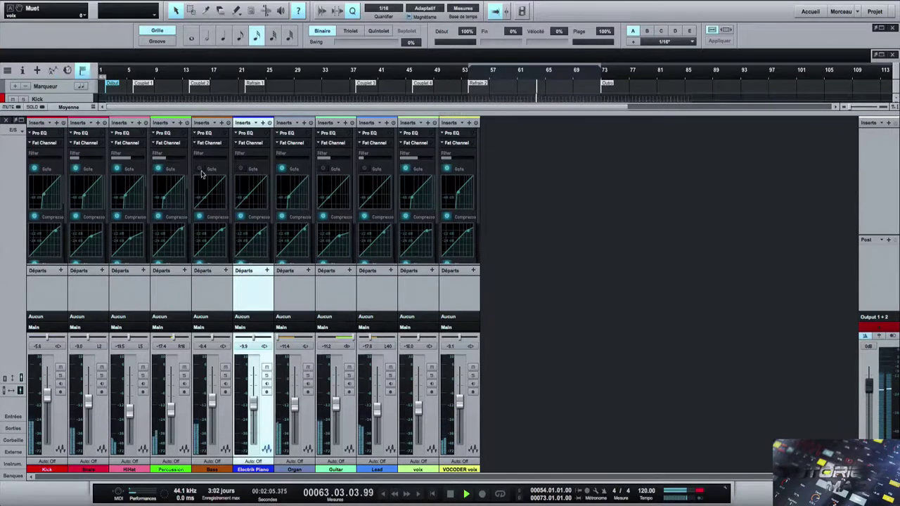
- Stop, return to zero and restart playback from the beginning
left_click(451, 495)
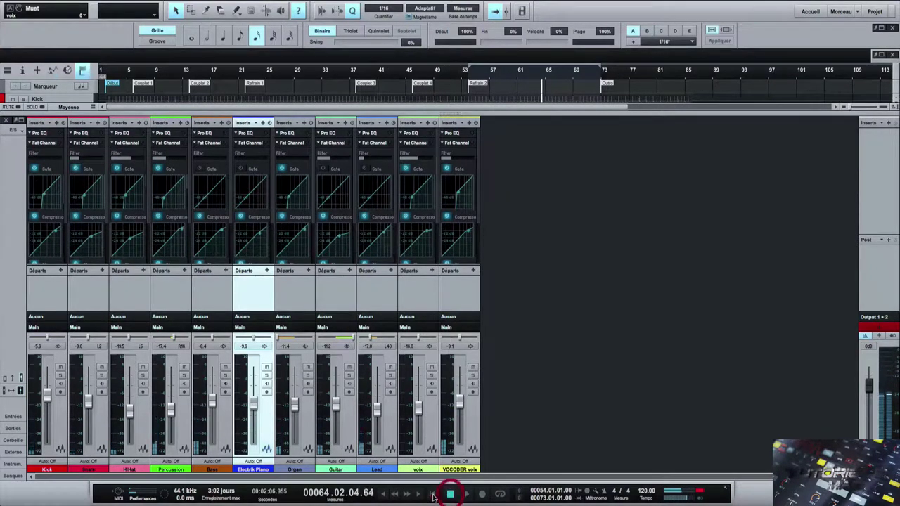
left_click(451, 495)
left_click(466, 494)
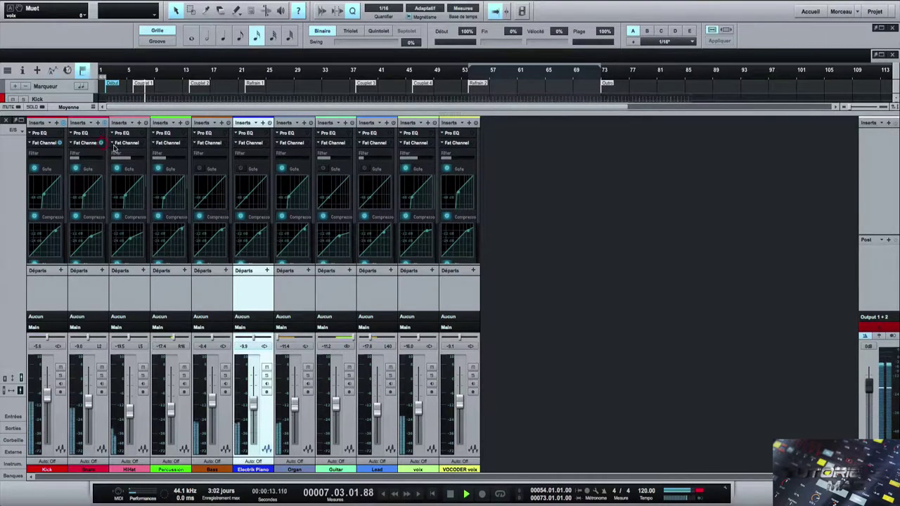
- Re-enable the HiHat and Electric Piano Fat Channels and open Kick's Fat Channel window
left_click(144, 146)
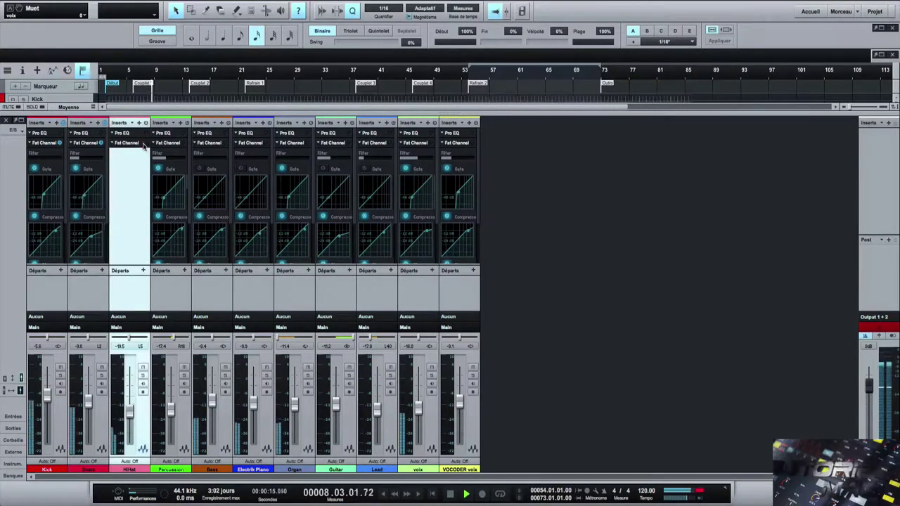
left_click(142, 143)
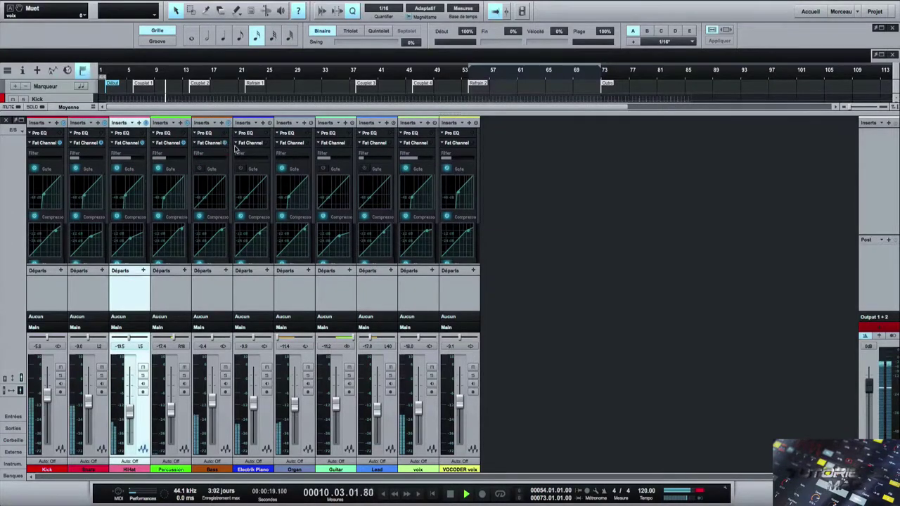
left_click(267, 143)
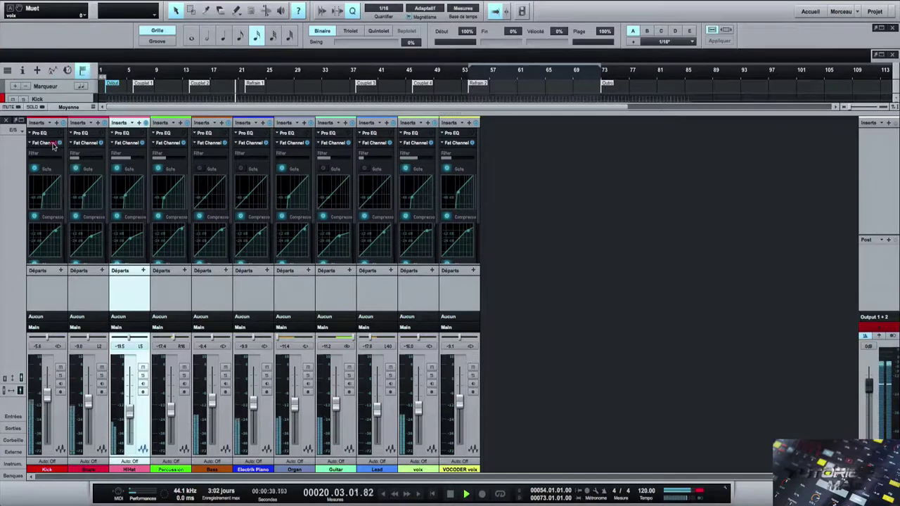
left_click(52, 148)
left_click(50, 145)
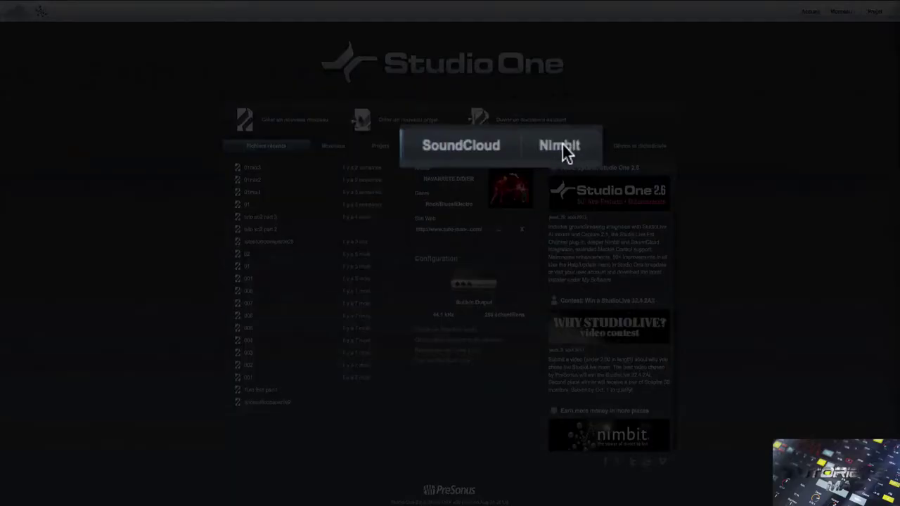
- From the Start page's Nimbit section, choose to log in, then create a new account
left_click(524, 146)
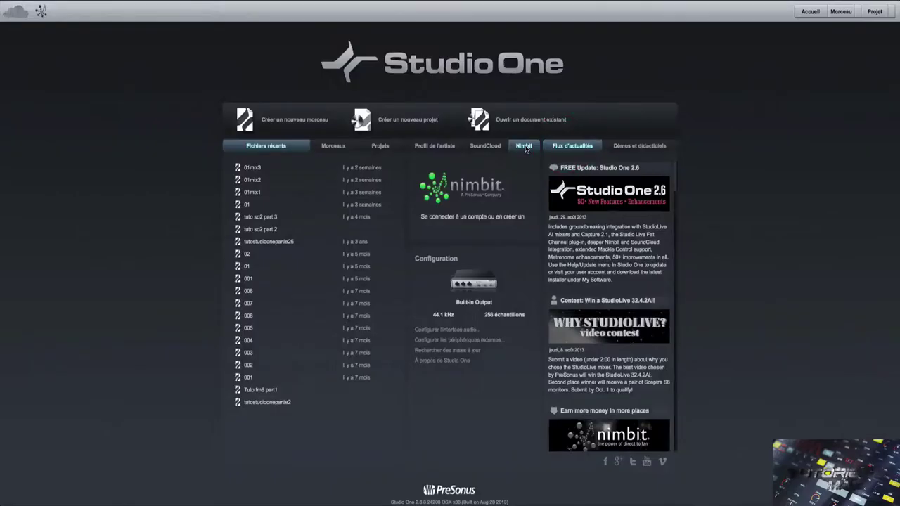
left_click(485, 218)
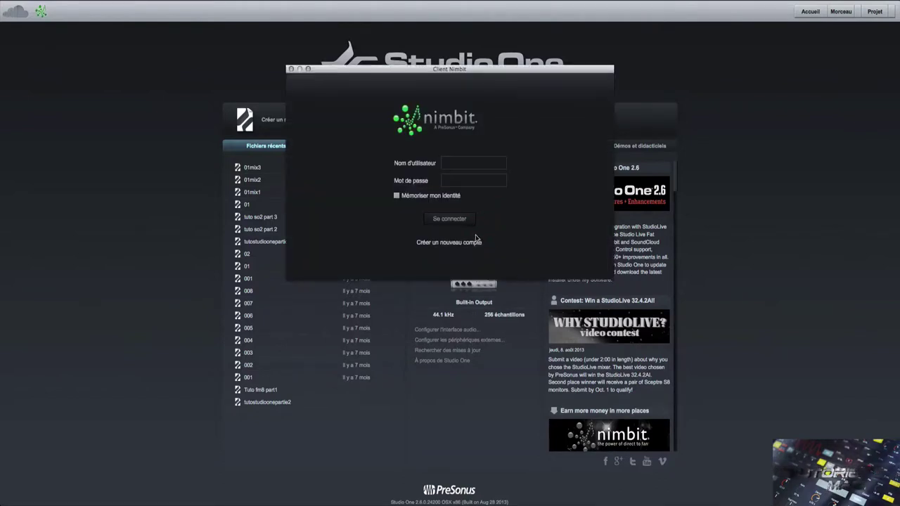
left_click(475, 244)
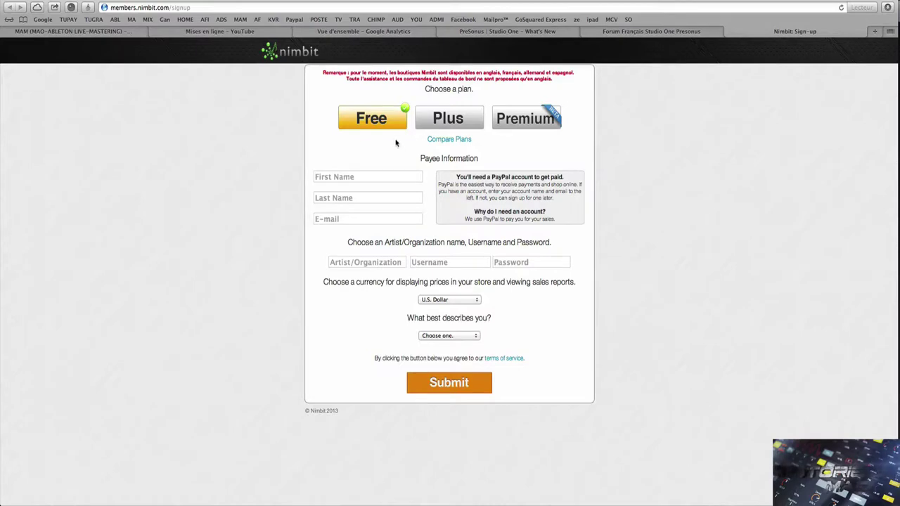
- Fill in the payee's first name, last name and e-mail address
left_click(355, 178)
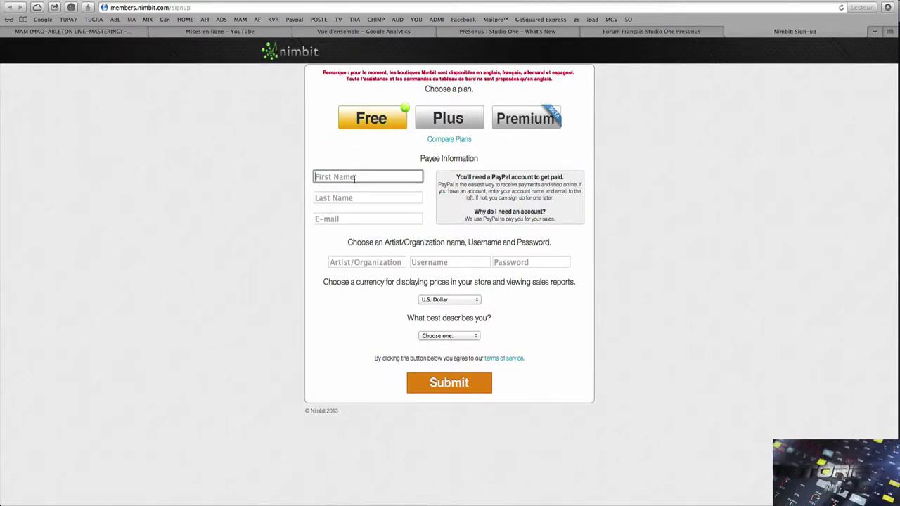
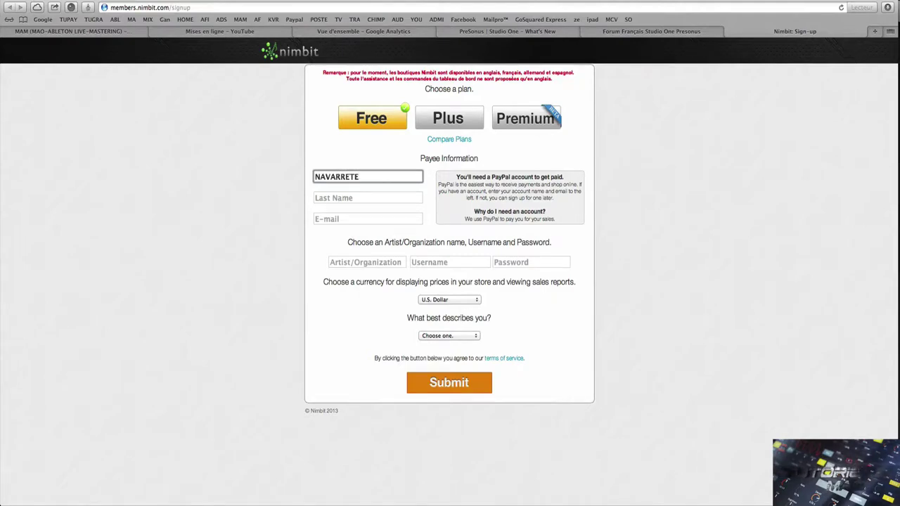
left_click(346, 198)
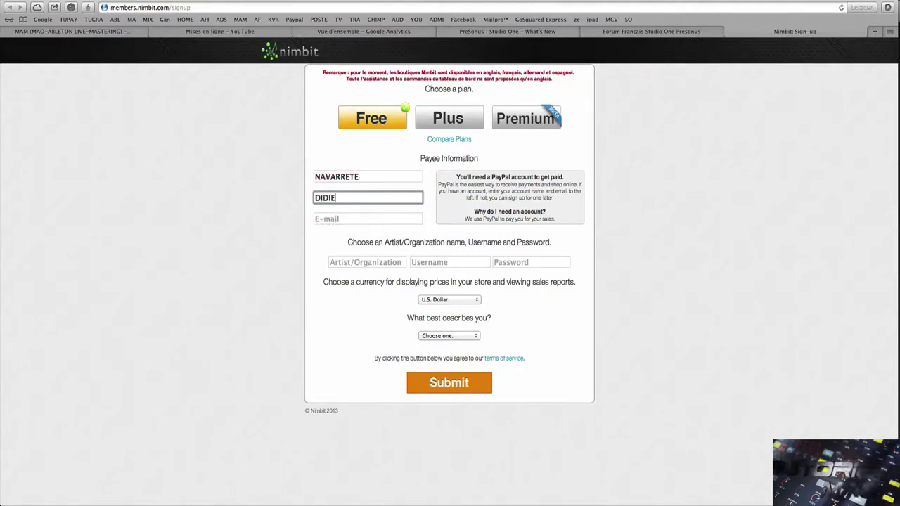
left_click(345, 218)
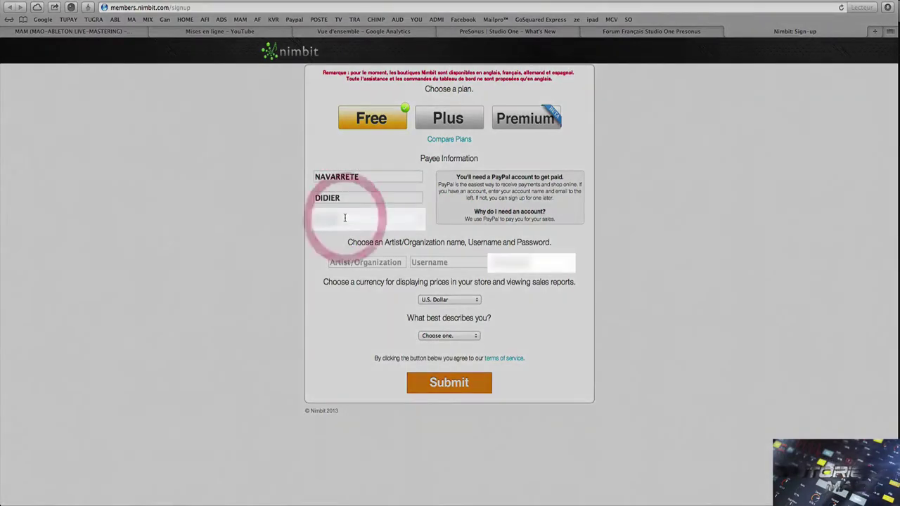
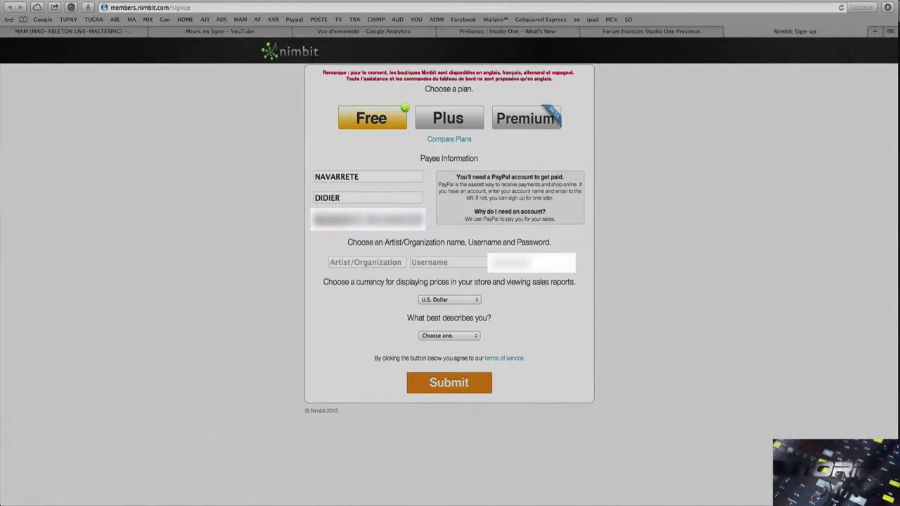
- Enter artist name 'tuto MAO', a username and the account password
left_click(354, 264)
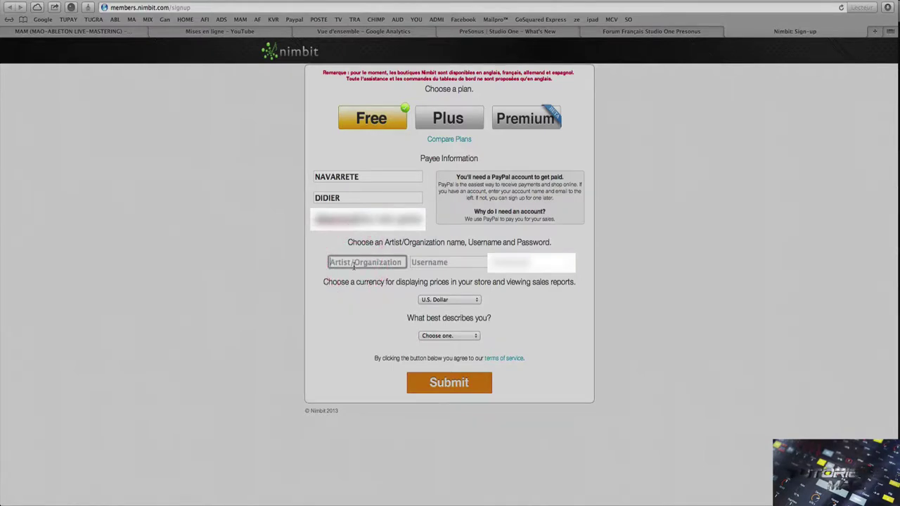
type("tuto MAO")
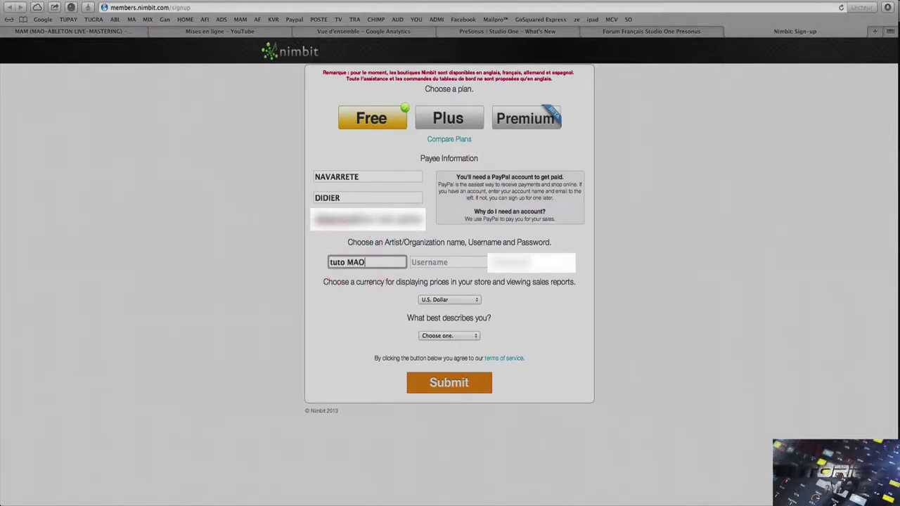
left_click(452, 263)
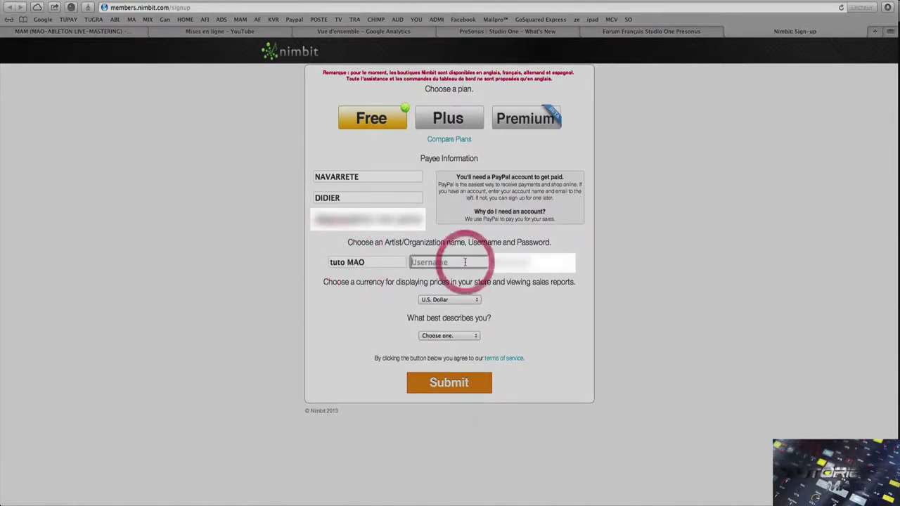
type("Didguitare")
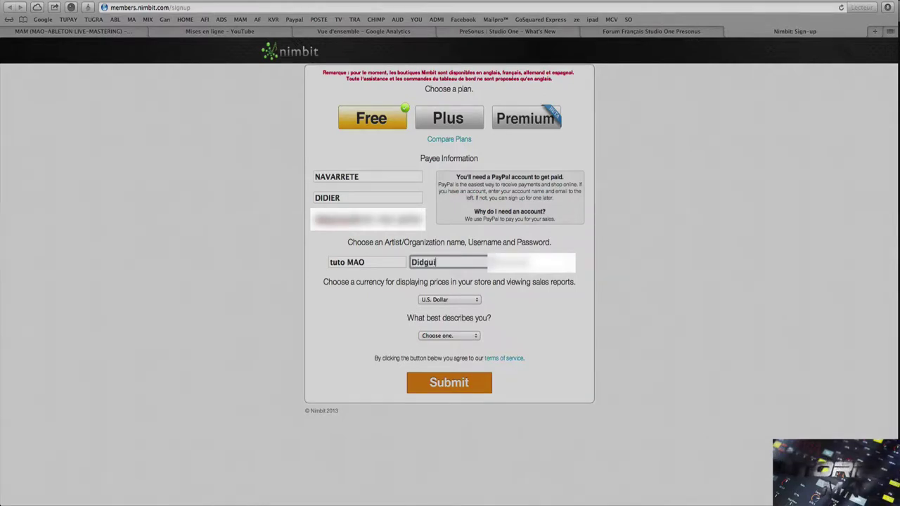
left_click(518, 261)
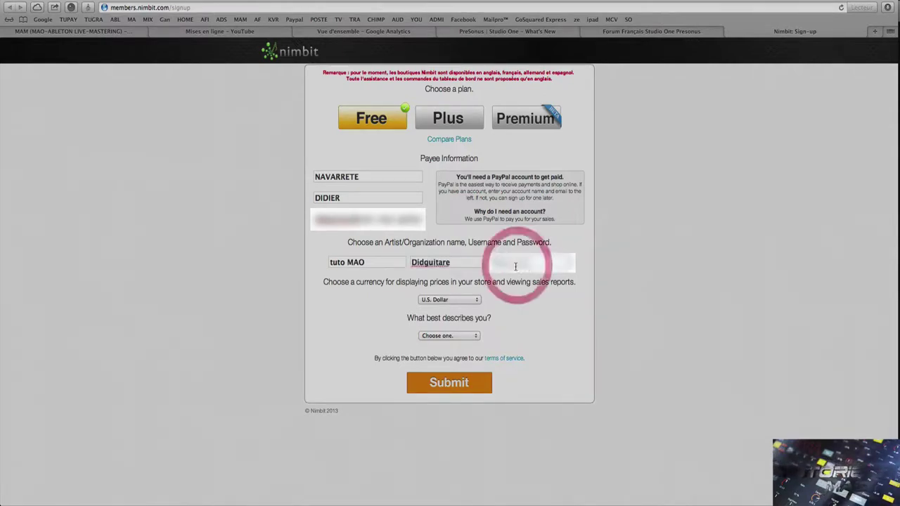
type("*****")
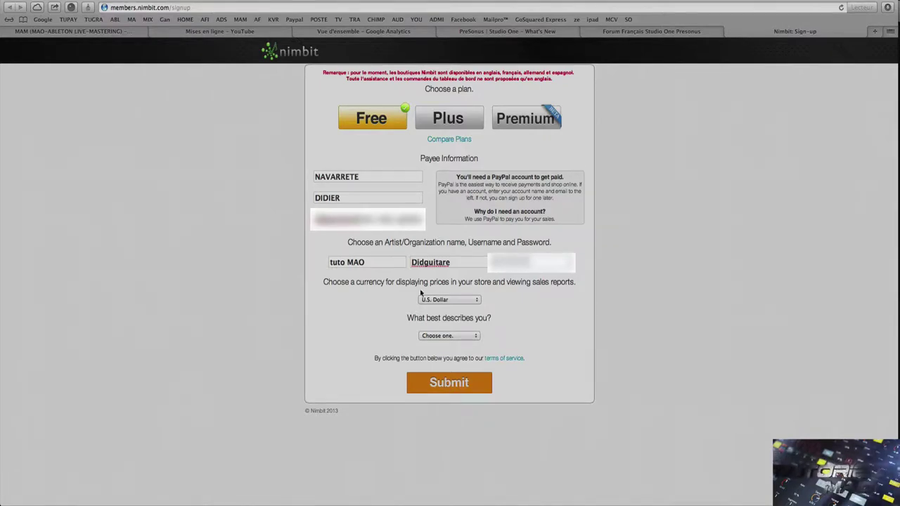
left_click(455, 301)
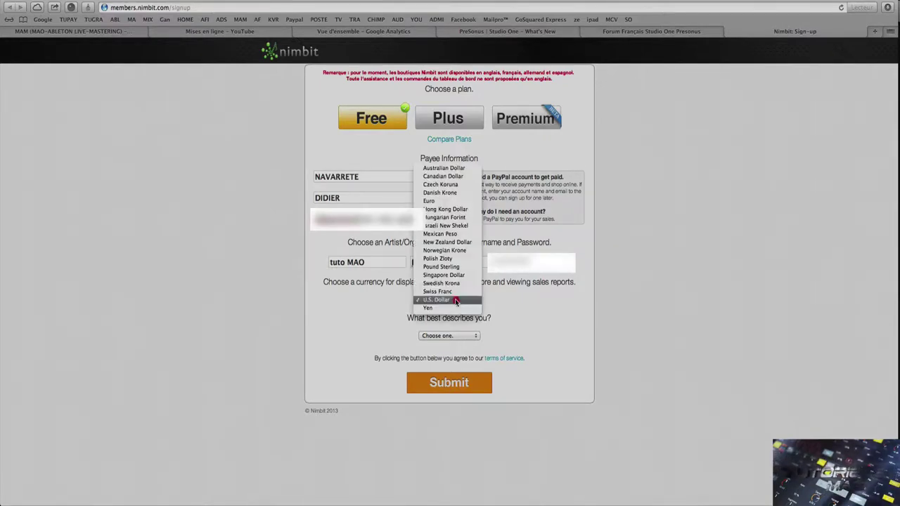
- Choose Euro currency and School/University as the role, then submit the free sign-up
left_click(452, 200)
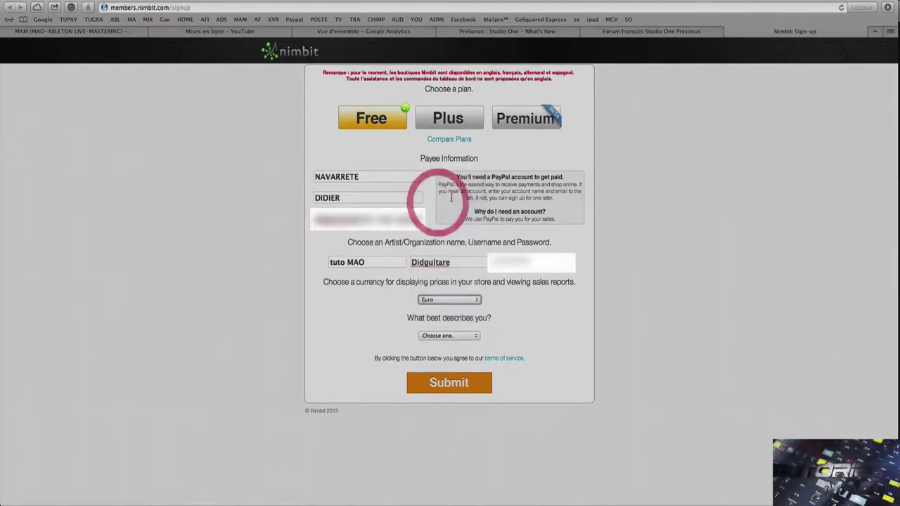
left_click(457, 337)
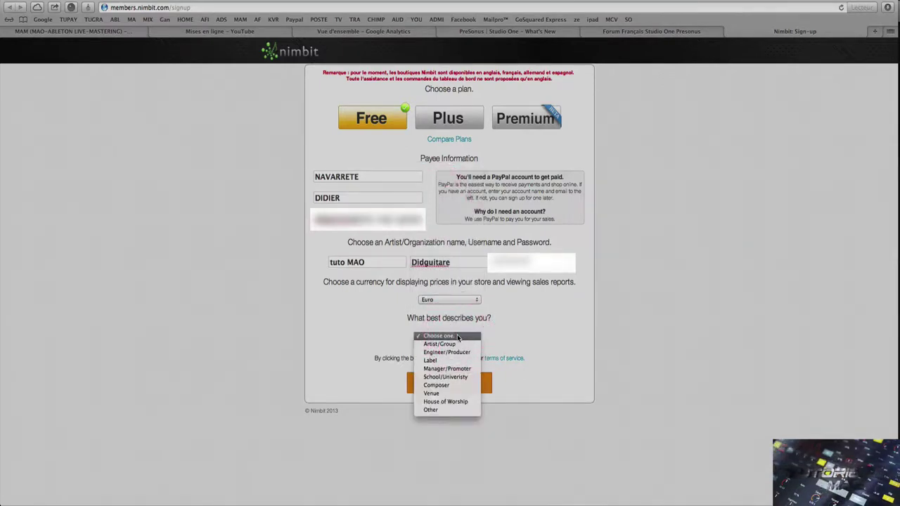
left_click(457, 378)
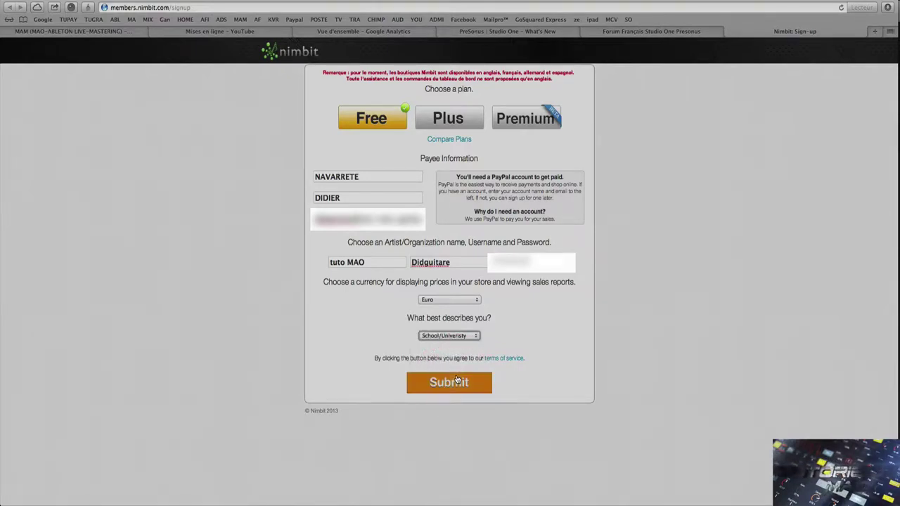
left_click(450, 386)
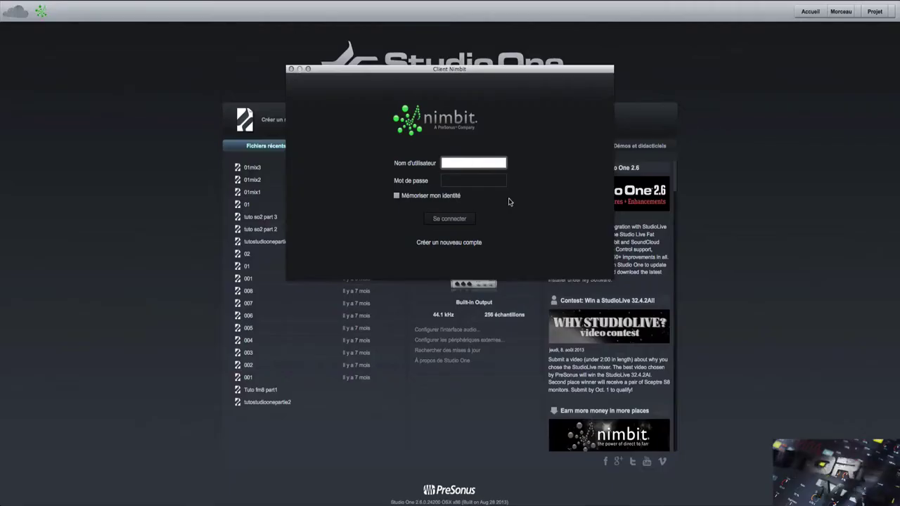
- Enter the Nimbit username and password, tick Mémoriser mon identité, and sign in
type("D")
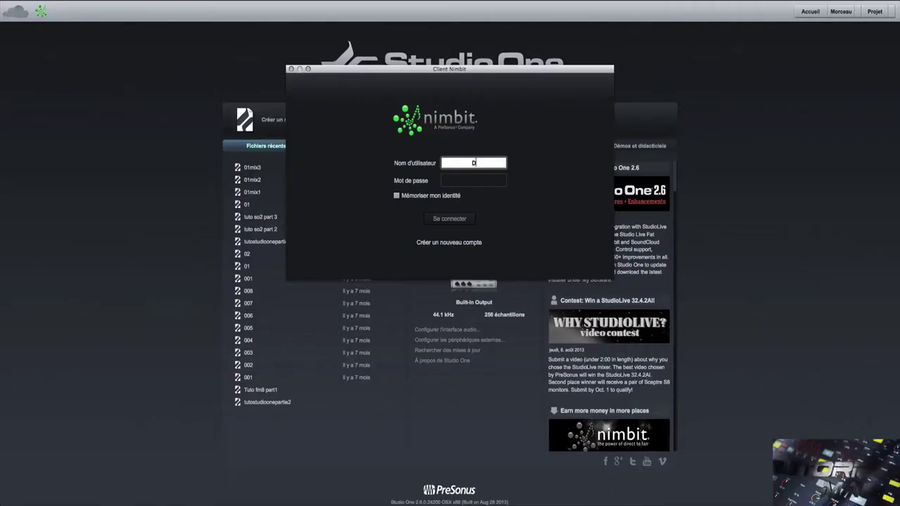
type("idguitare")
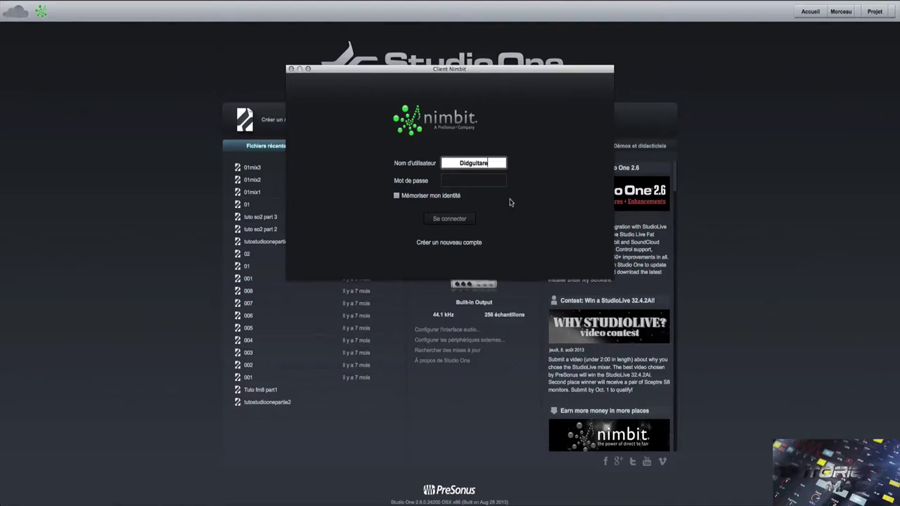
left_click(455, 181)
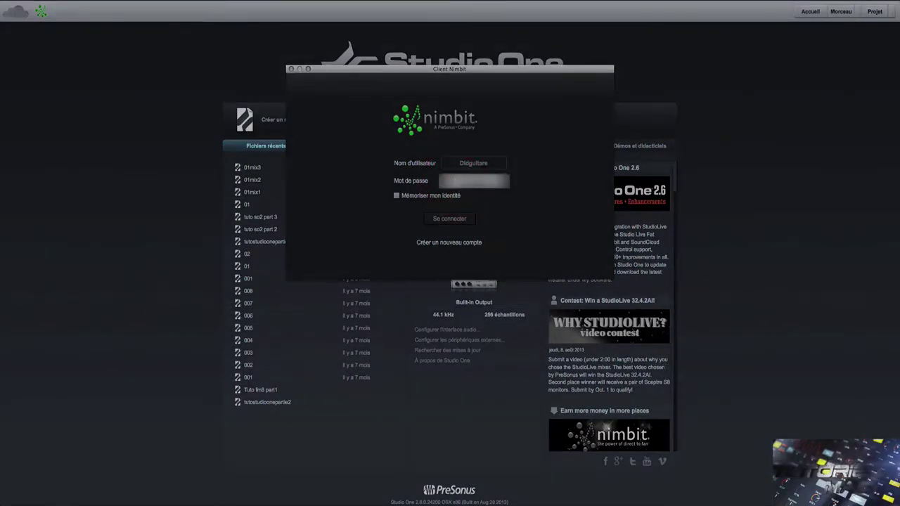
left_click(397, 195)
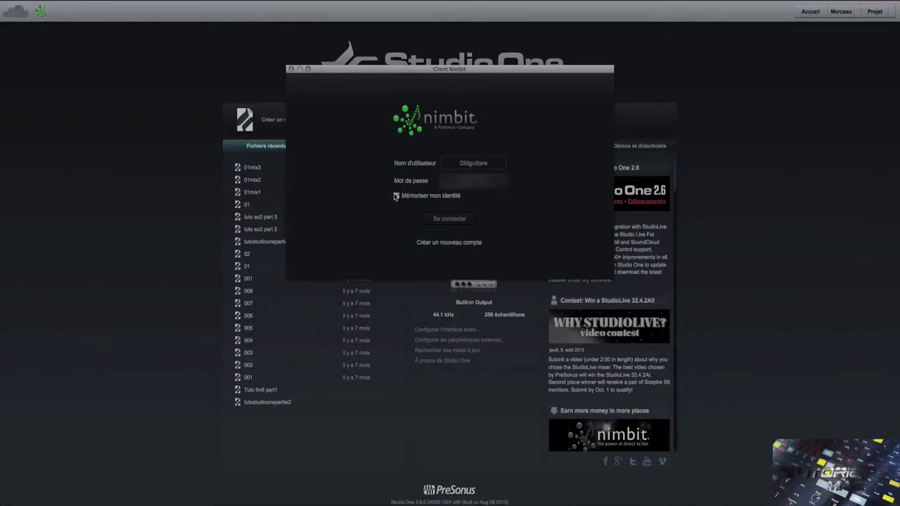
left_click(449, 220)
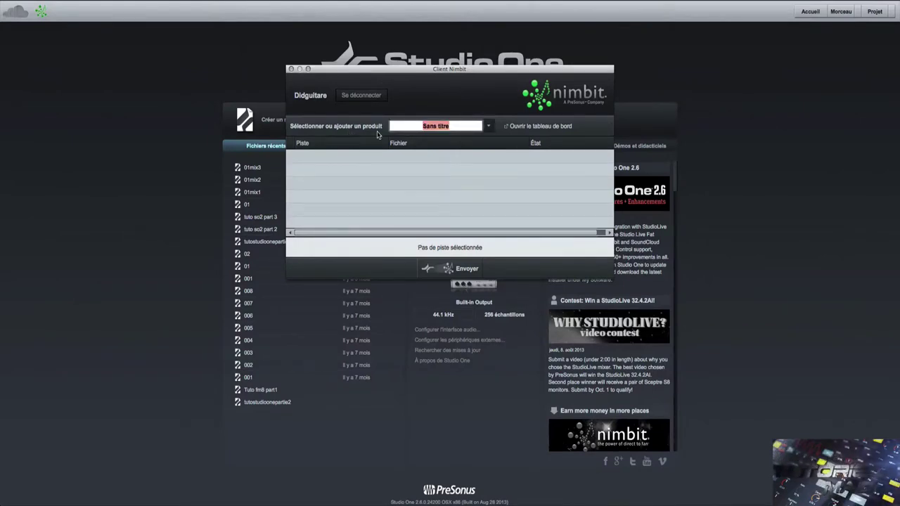
- Rename the untitled Nimbit product to 'test1' and close the Nimbit client window
left_click(488, 127)
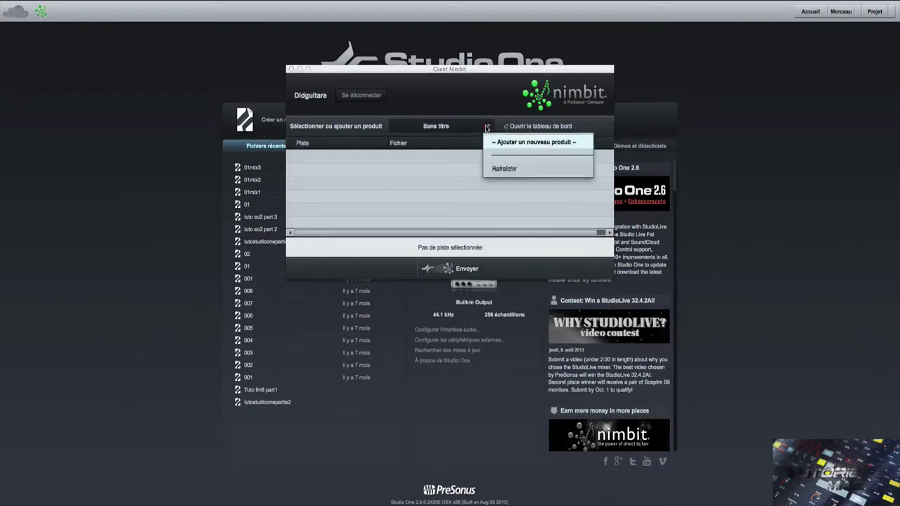
left_click(487, 128)
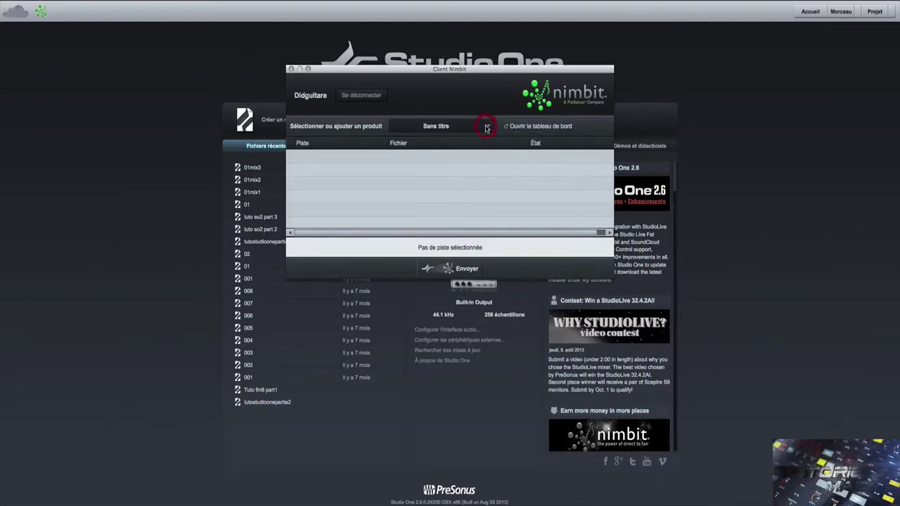
left_click(447, 127)
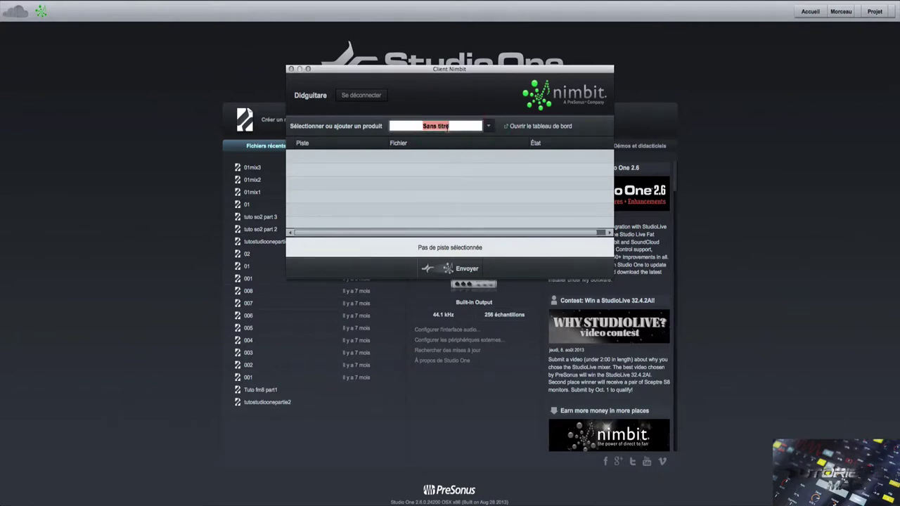
type("test1")
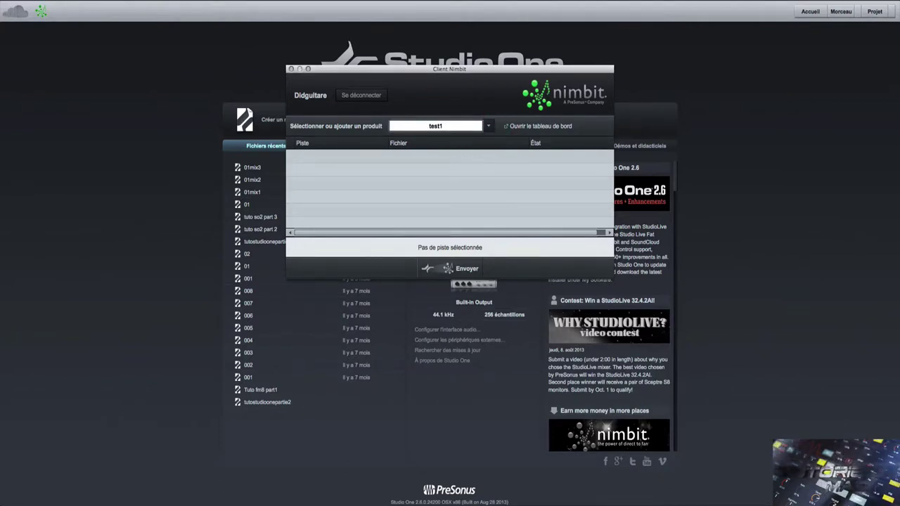
key("Return")
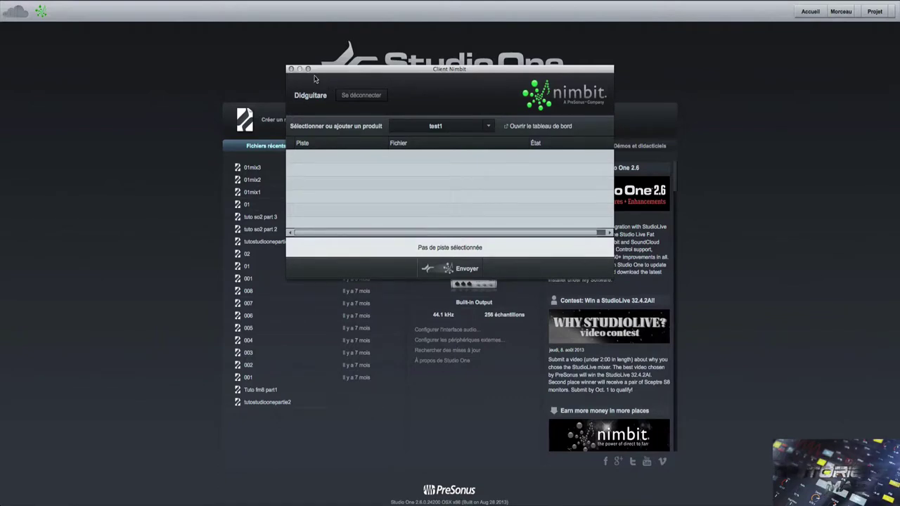
left_click(290, 70)
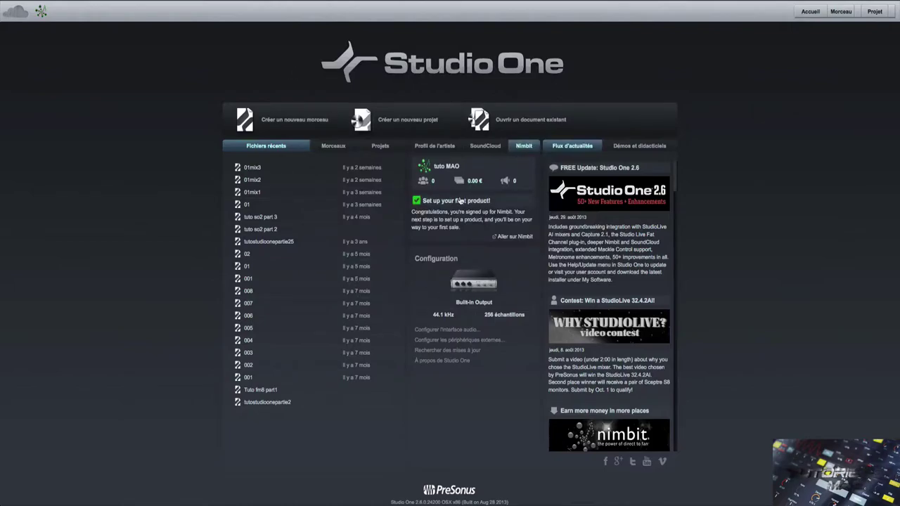
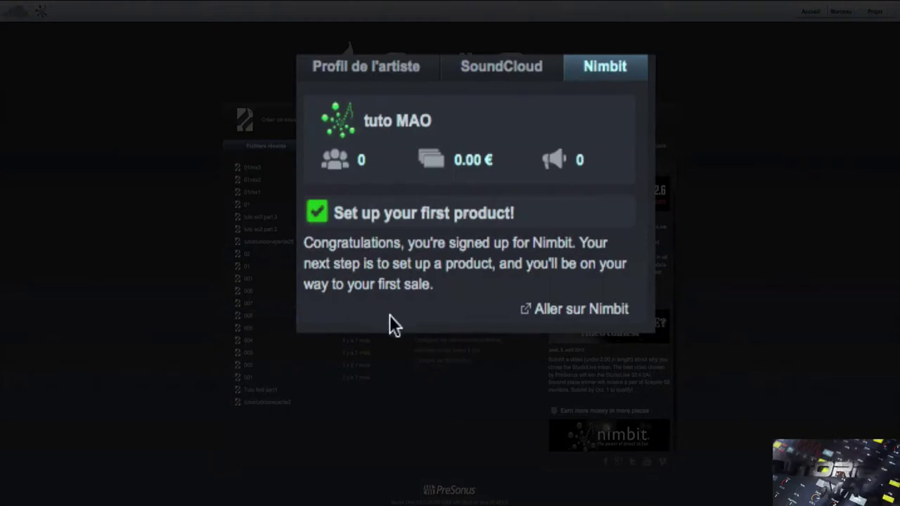
- Show the SoundCloud tab on the Start page and look over each profile statistic
left_click(477, 72)
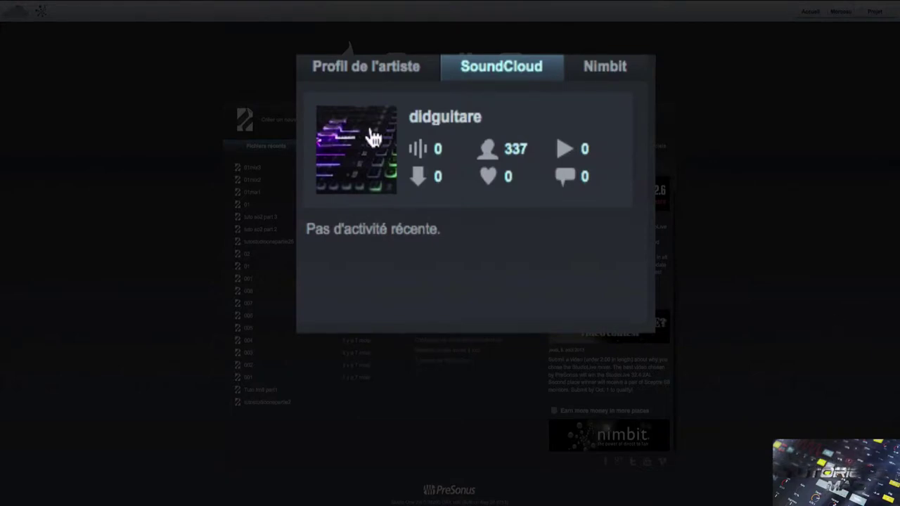
mouse_move(416, 147)
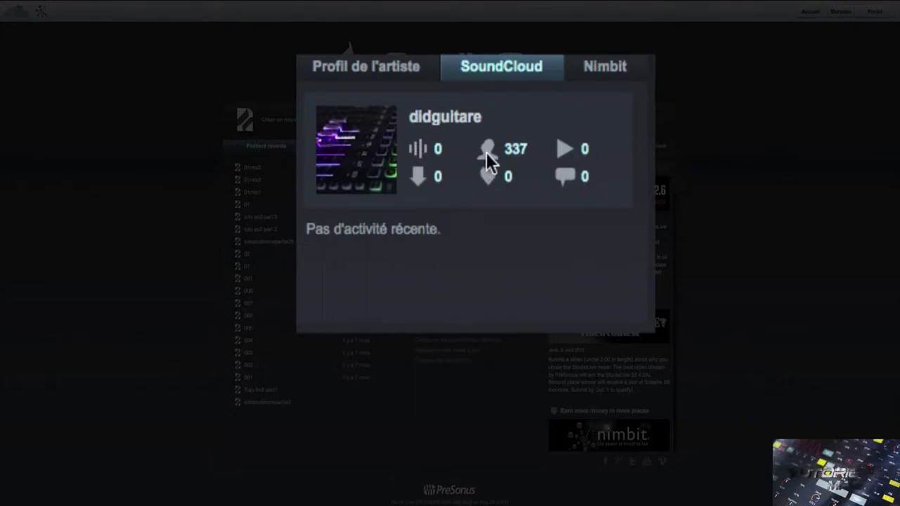
mouse_move(494, 152)
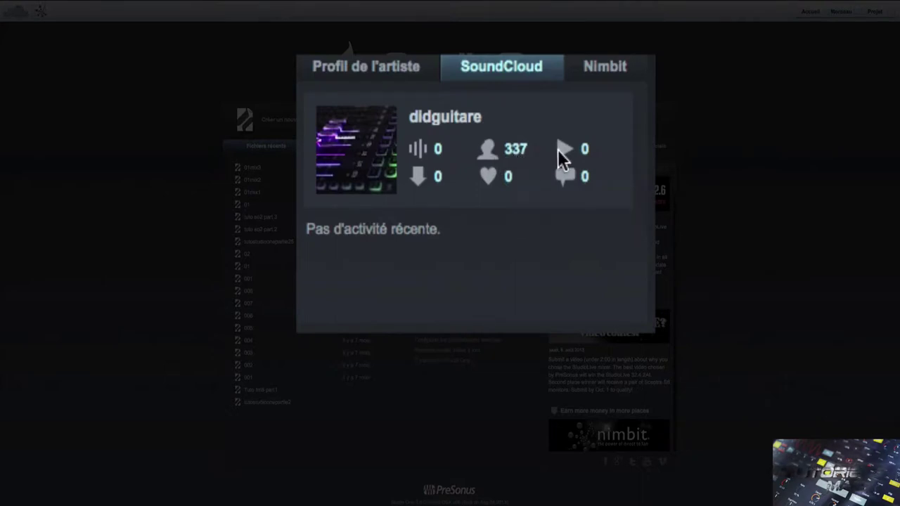
mouse_move(557, 150)
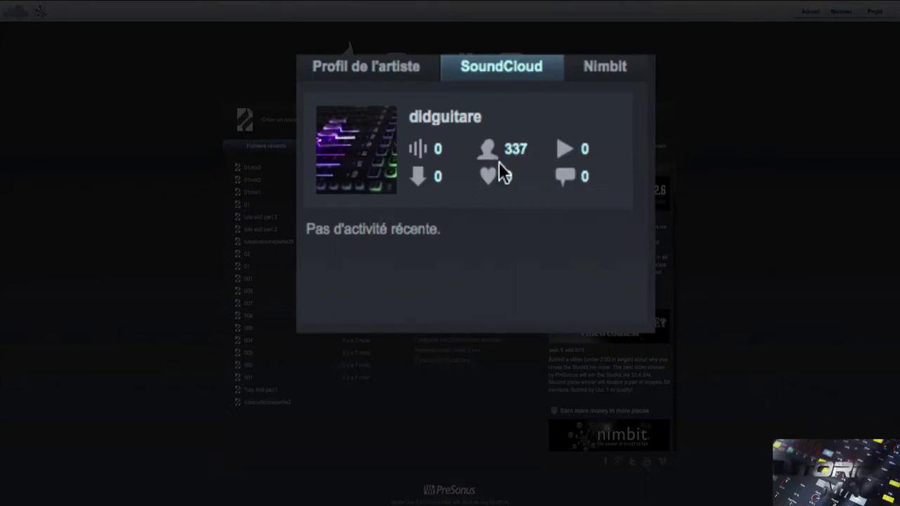
mouse_move(427, 172)
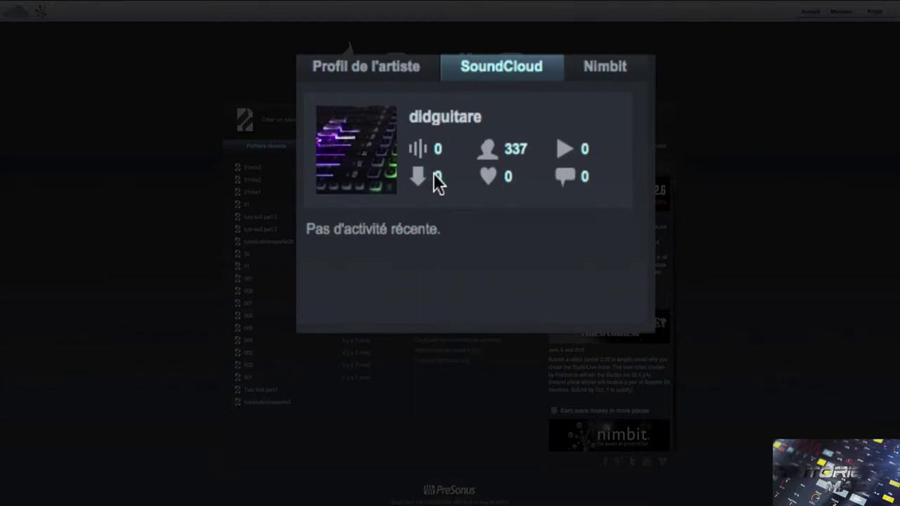
mouse_move(492, 181)
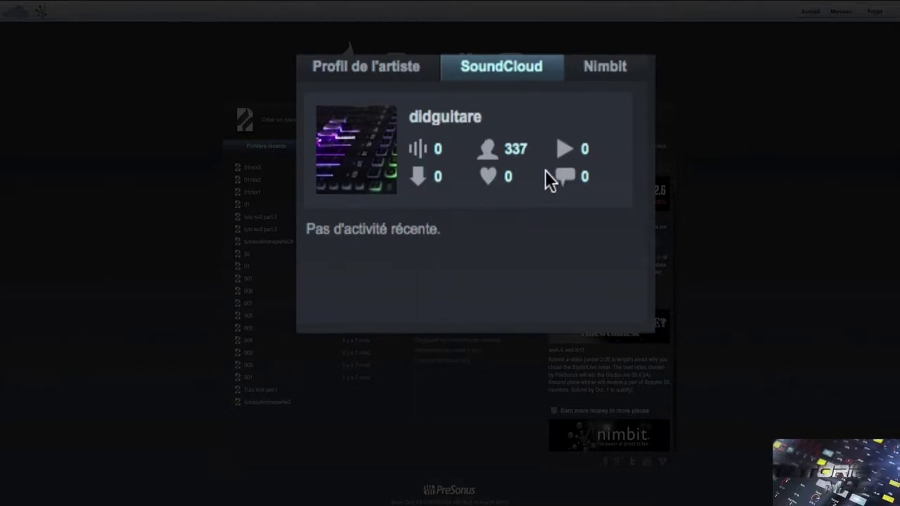
mouse_move(558, 176)
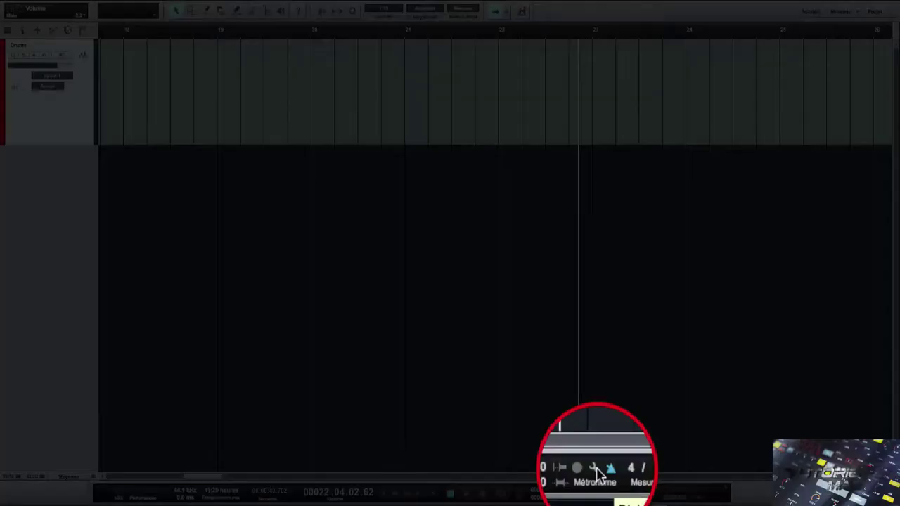
- Open the metronome settings and raise the Accent, Battement and Temps faible volumes
left_click(594, 469)
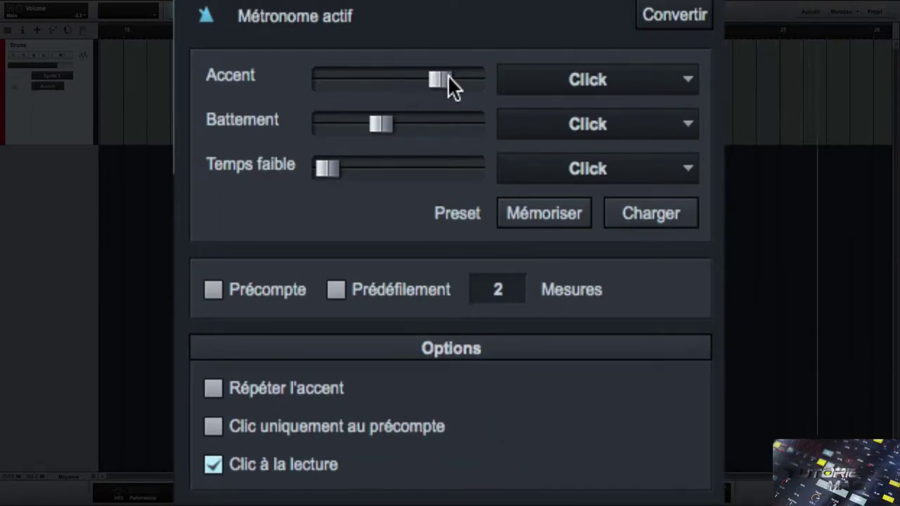
left_click_drag(443, 78, 512, 80)
left_click_drag(376, 121, 422, 121)
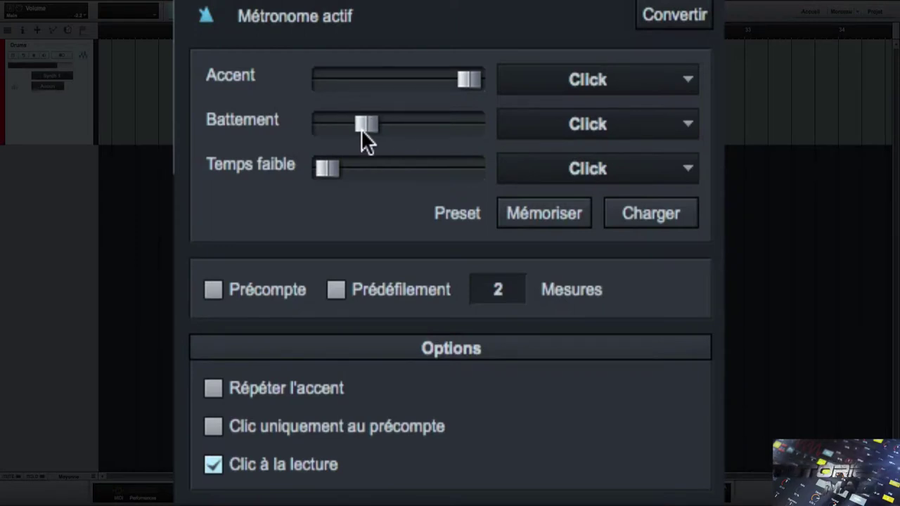
left_click_drag(361, 129, 360, 129)
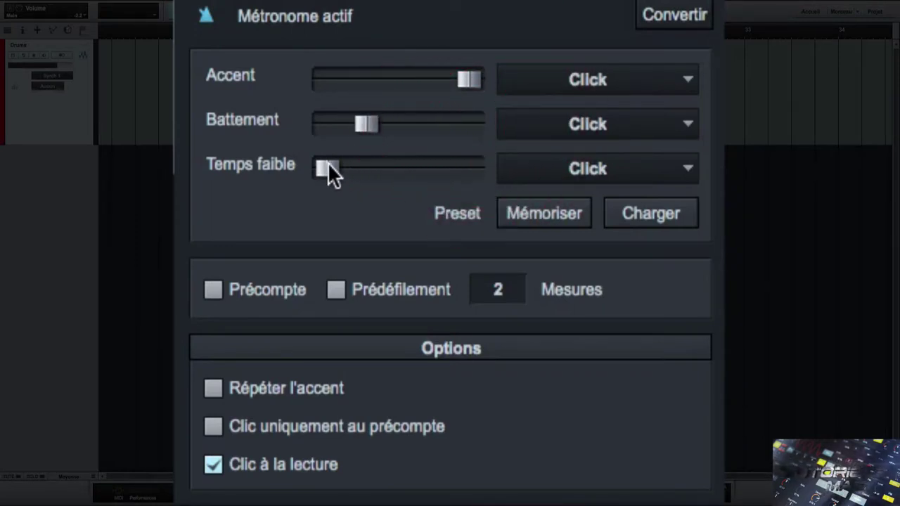
left_click_drag(329, 163, 386, 160)
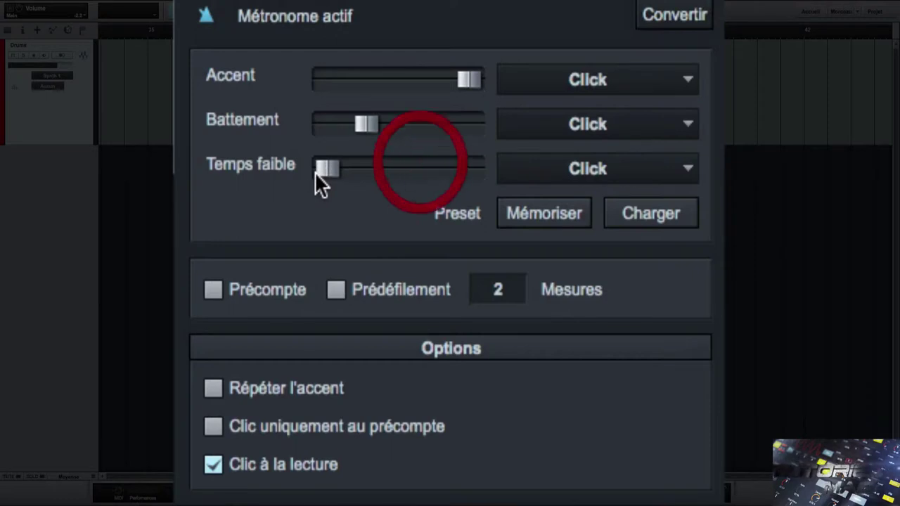
- Set the accent sound to Beep and the weak beat to Clave, fine-tuning both levels
left_click(686, 83)
left_click(610, 117)
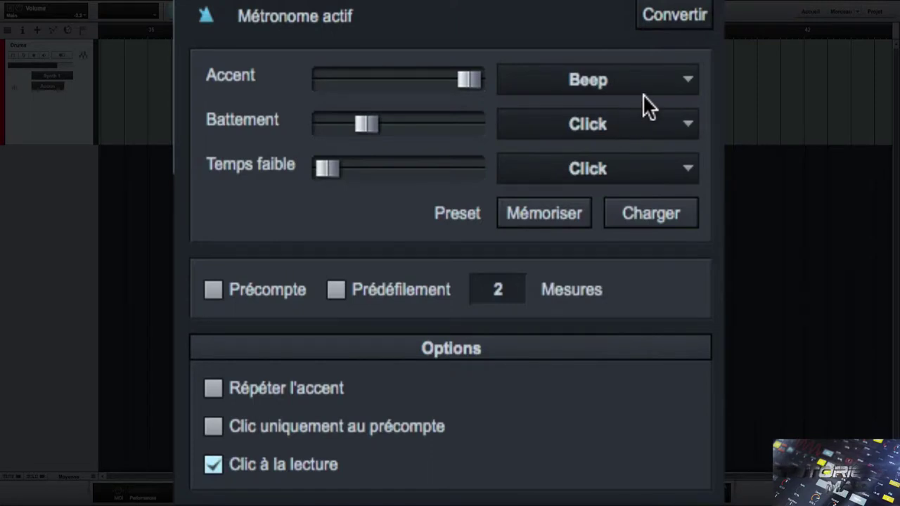
left_click_drag(459, 77, 449, 78)
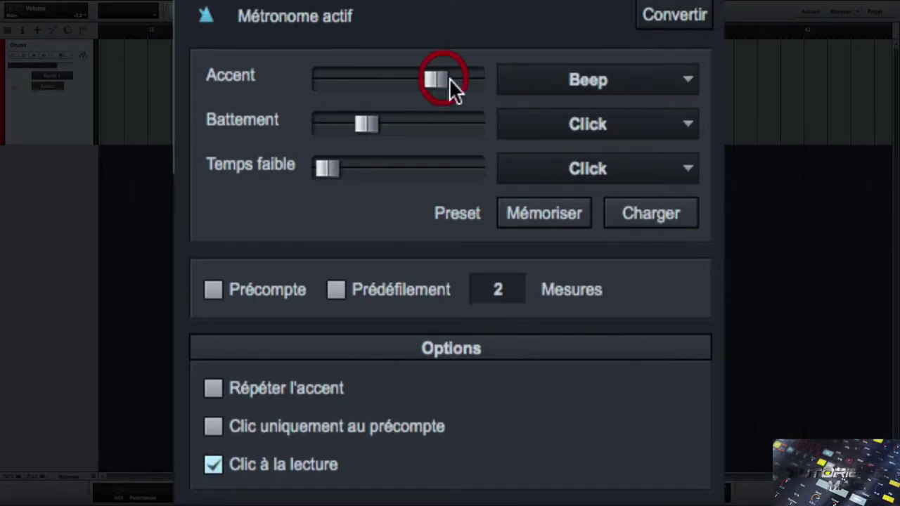
left_click(618, 171)
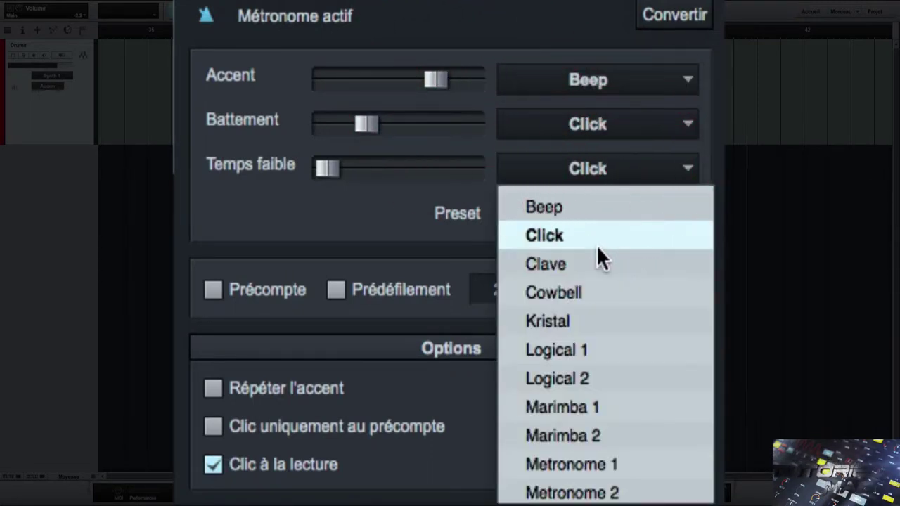
left_click(590, 264)
left_click_drag(323, 166, 329, 166)
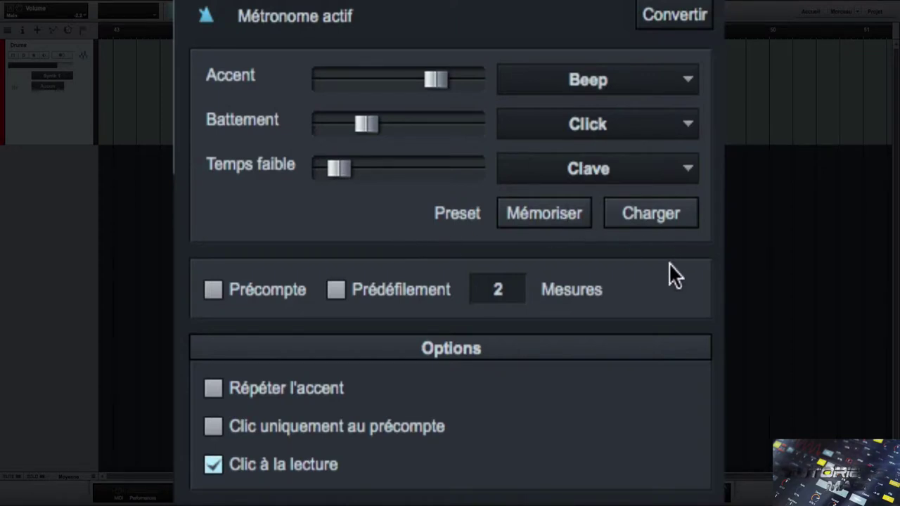
- Play the click, then save the current metronome settings as a preset named Did1
key("space")
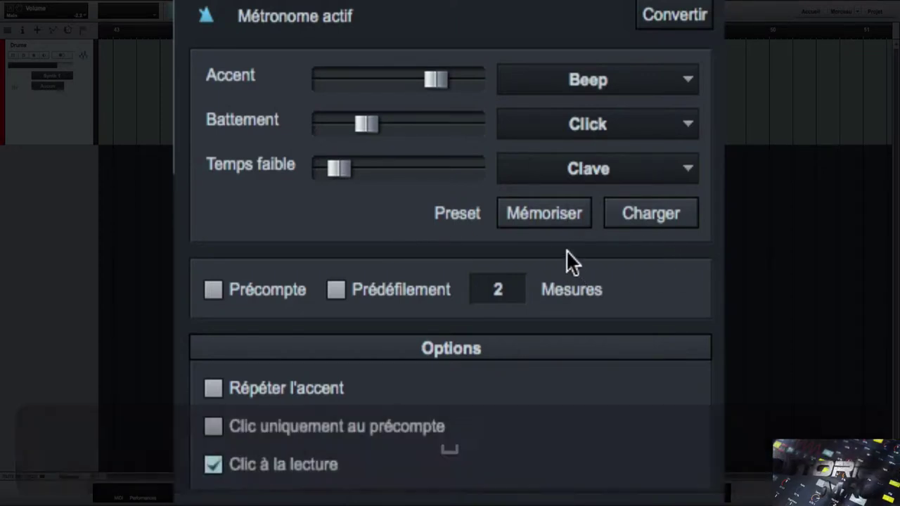
left_click(530, 208)
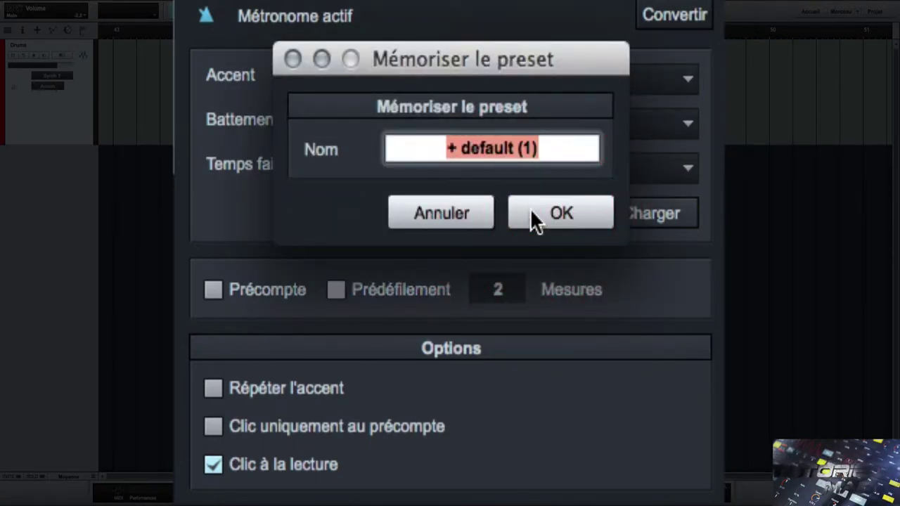
type("Did")
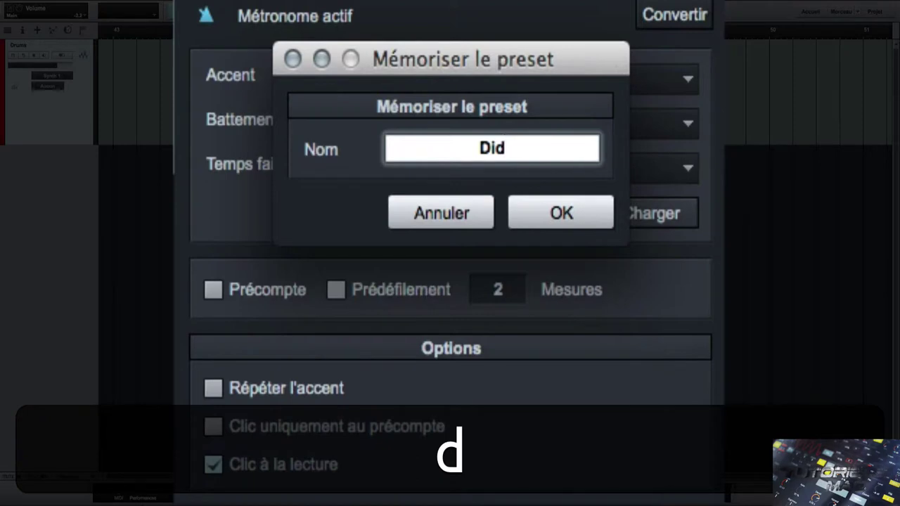
type("1")
key("Return")
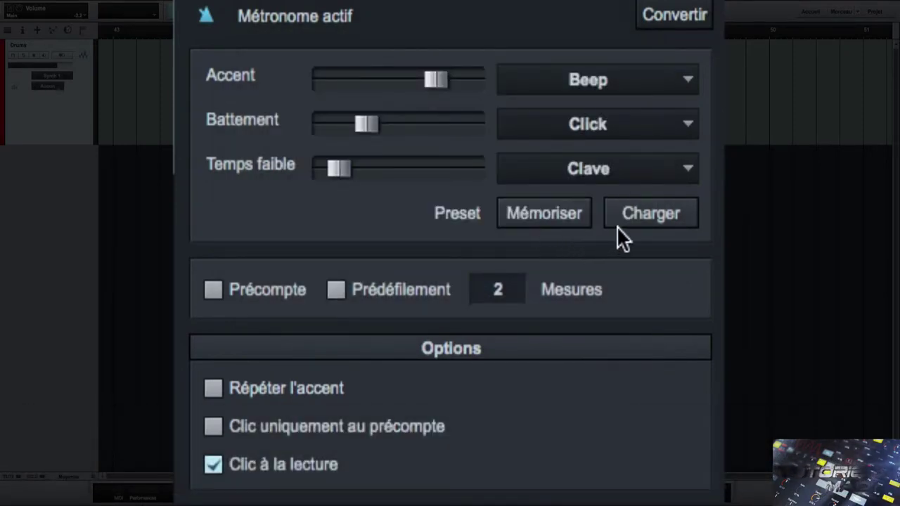
- Load the + default preset and then Did1, playing each to compare
left_click(627, 215)
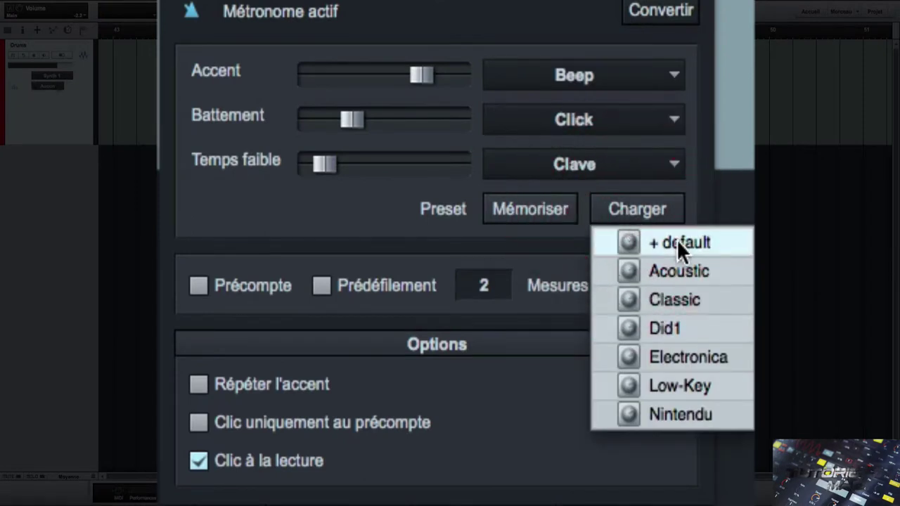
left_click(676, 239)
left_click(395, 209)
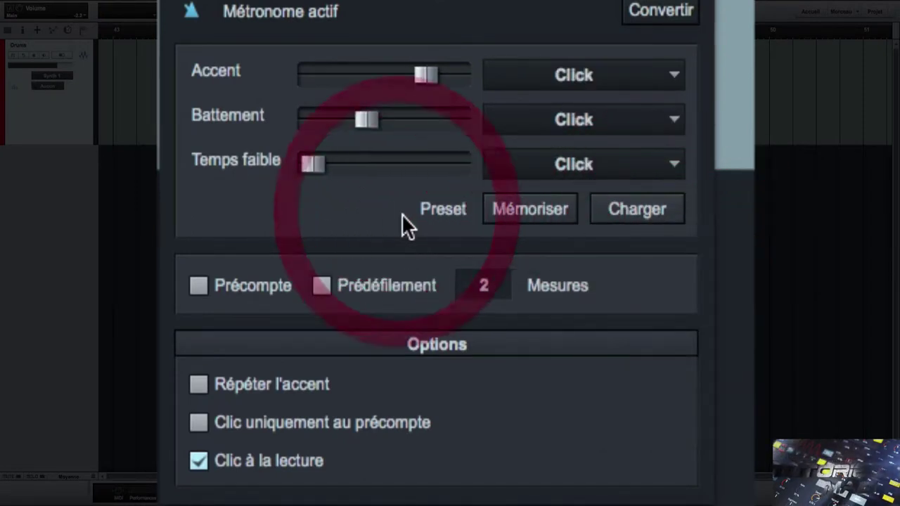
key("space")
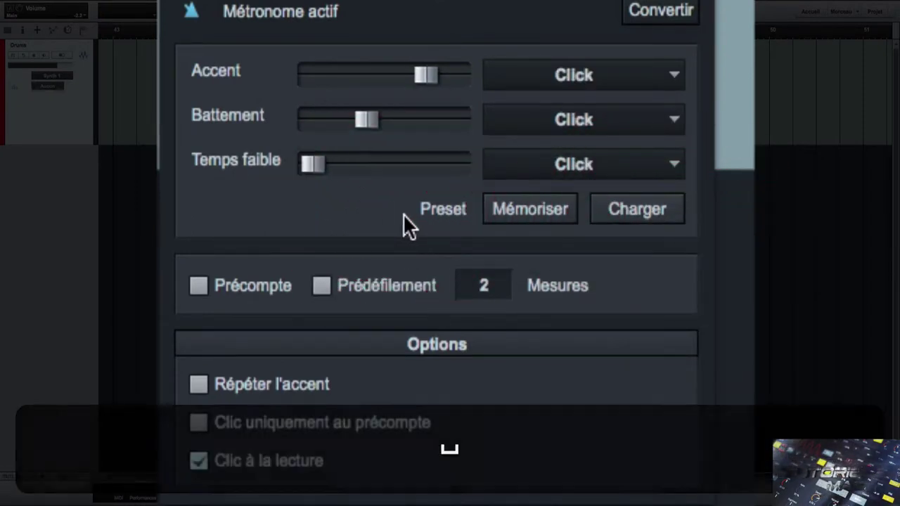
key("space")
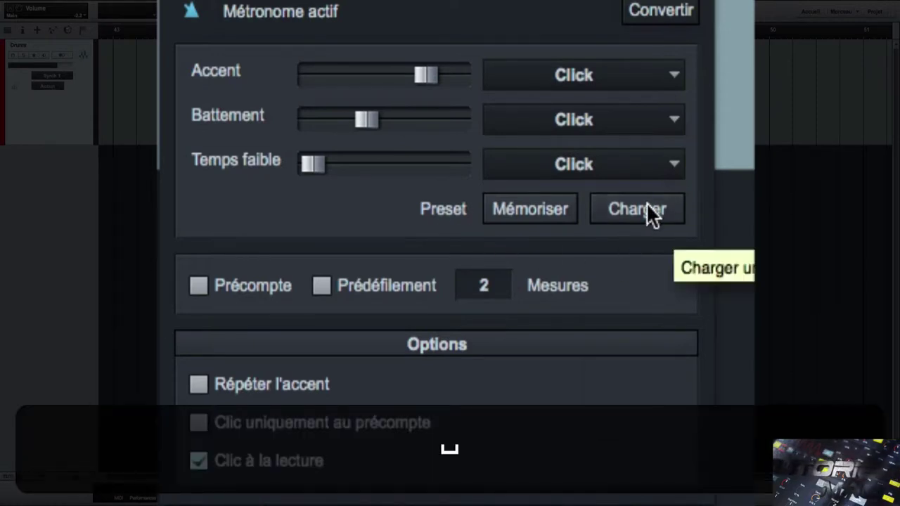
left_click(647, 209)
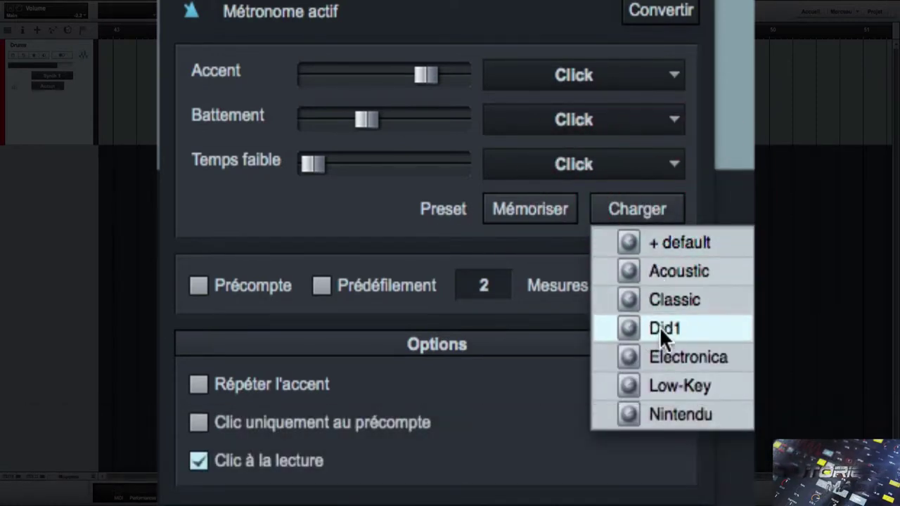
left_click(662, 327)
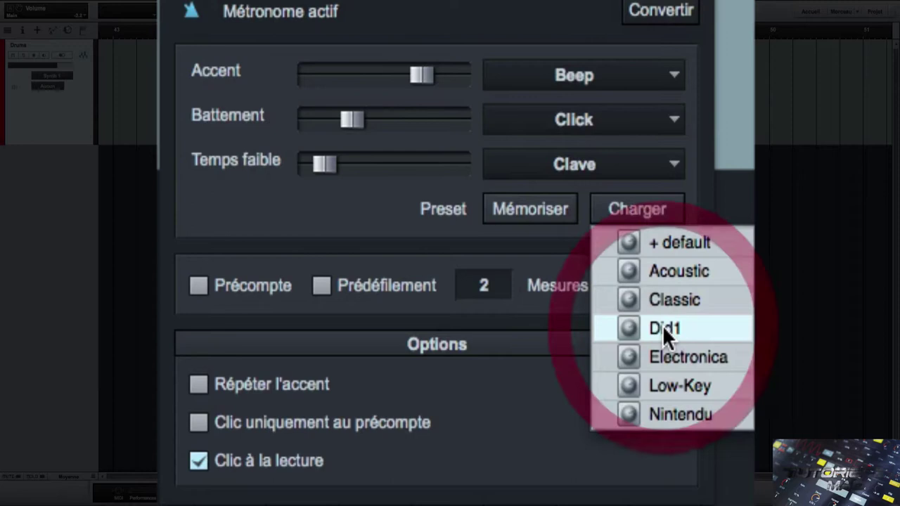
left_click(528, 377)
key("space")
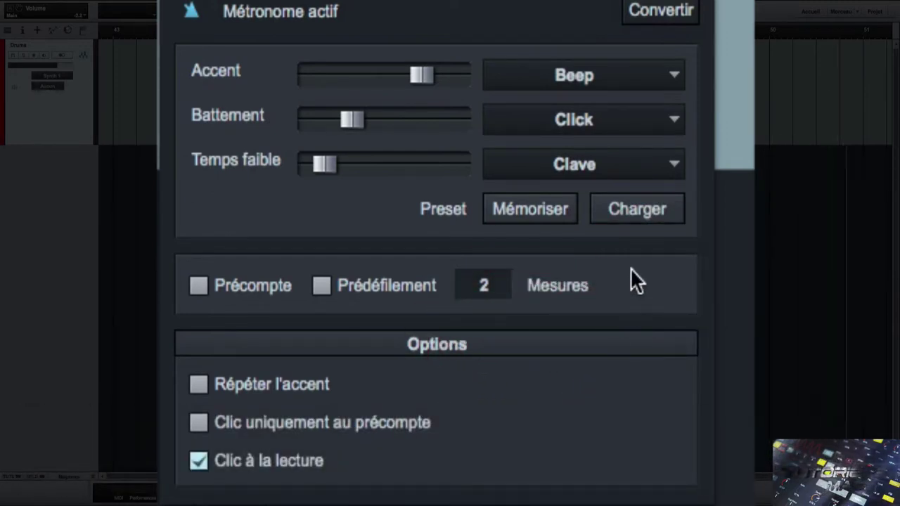
key("space")
- Audition the Electronica and Low-Key metronome presets during playback
left_click(636, 212)
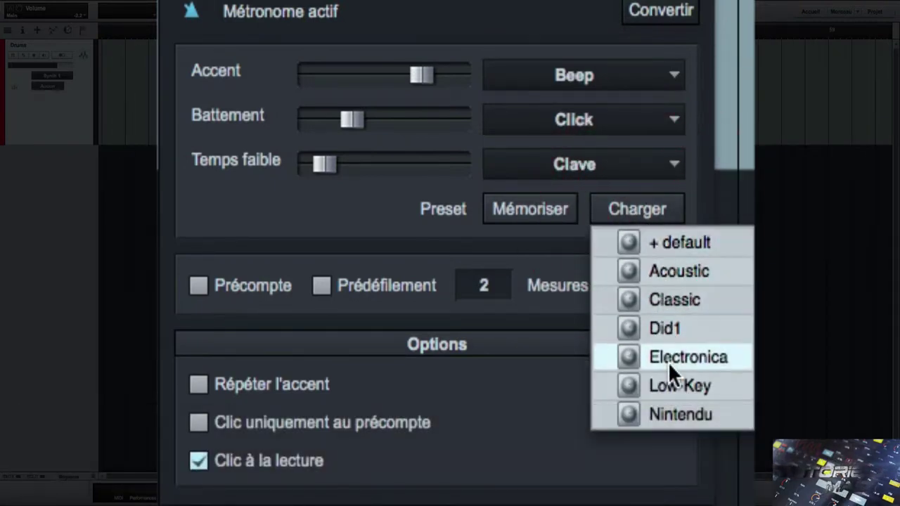
left_click(667, 363)
key("space")
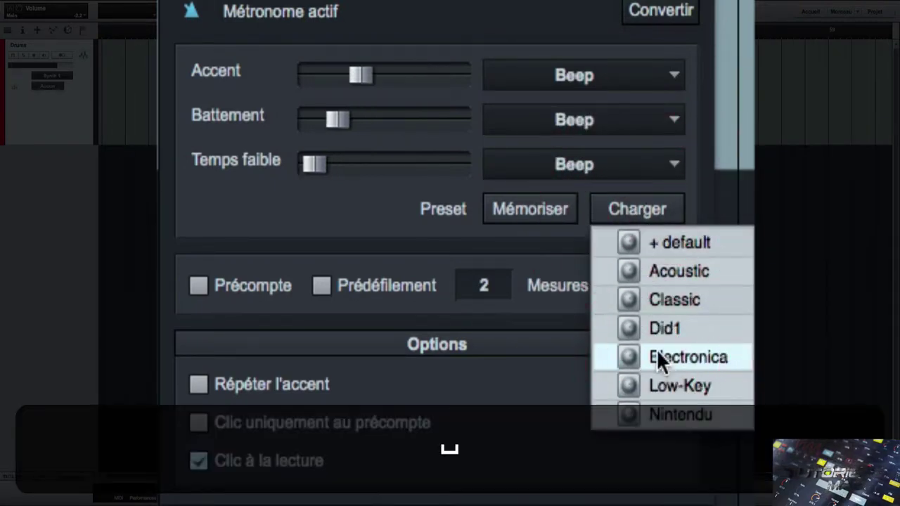
left_click(554, 301)
key("space")
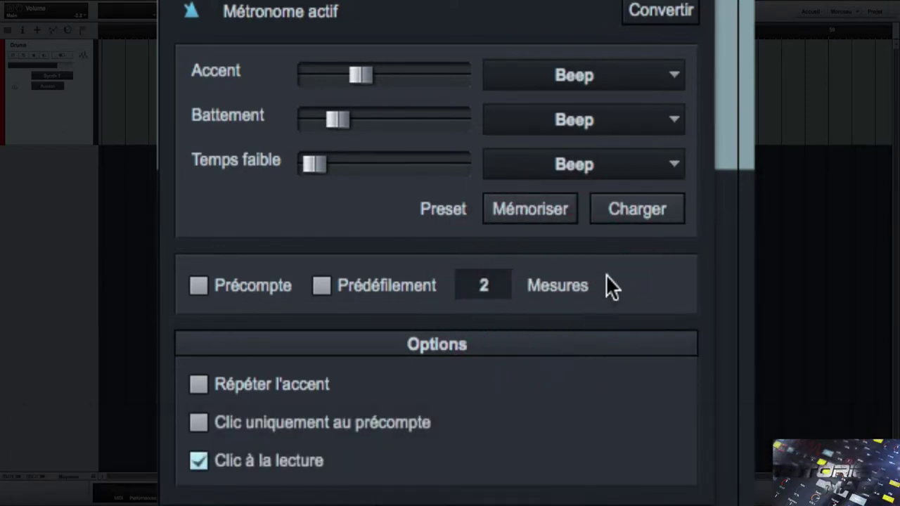
key("space")
left_click(641, 210)
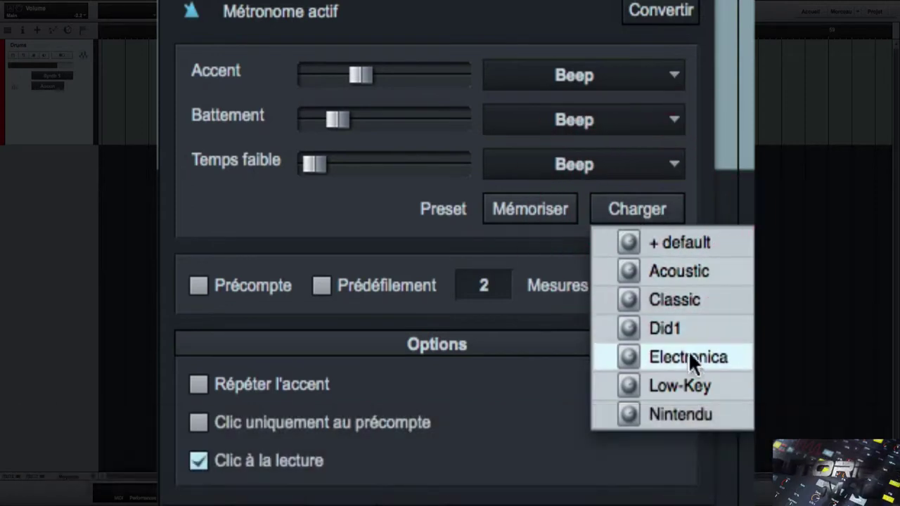
left_click(684, 385)
key("space")
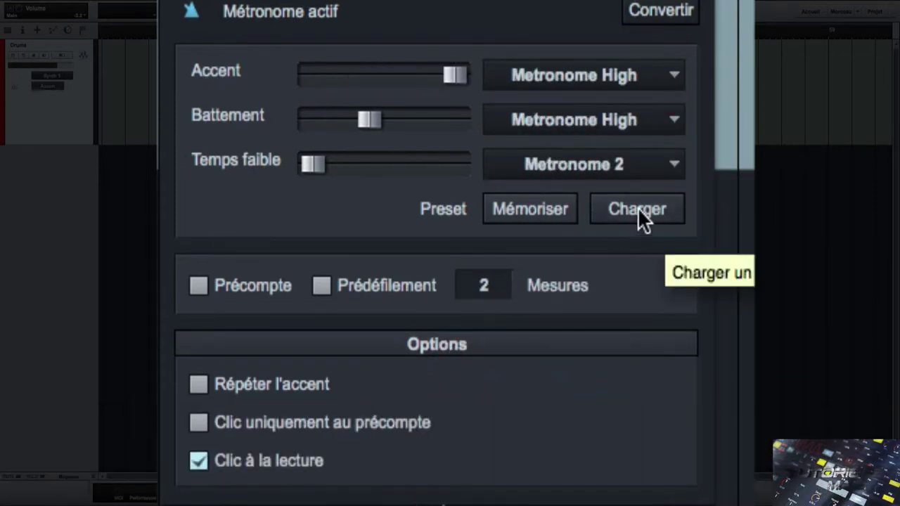
key("space")
- Audition the Nintendu and Classic metronome presets during playback
left_click(638, 207)
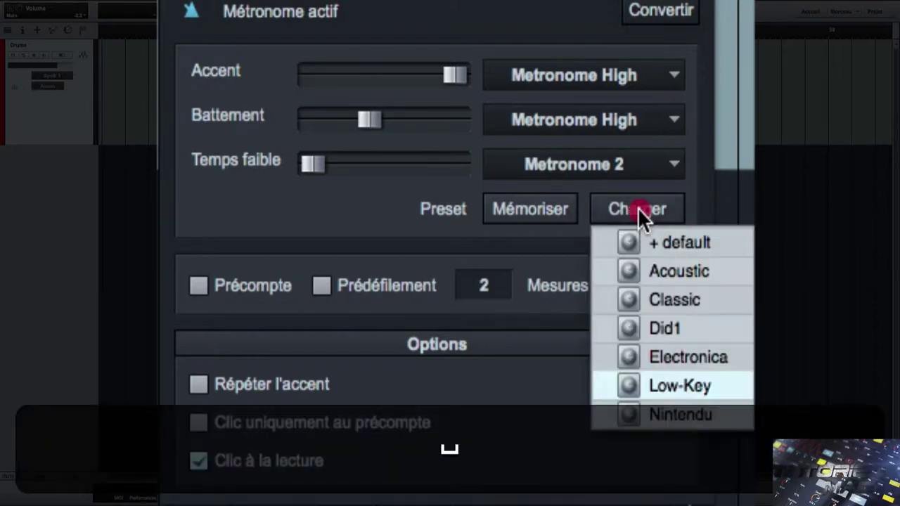
left_click(695, 410)
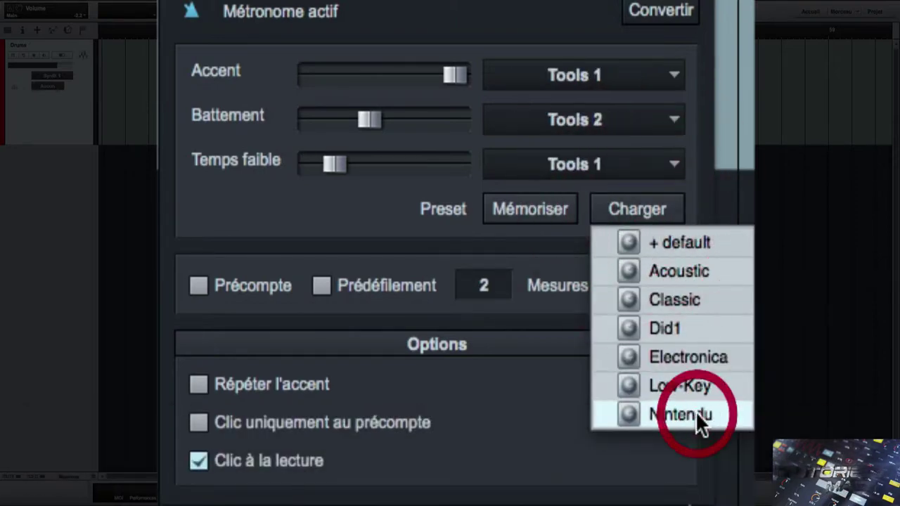
left_click(538, 341)
key("space")
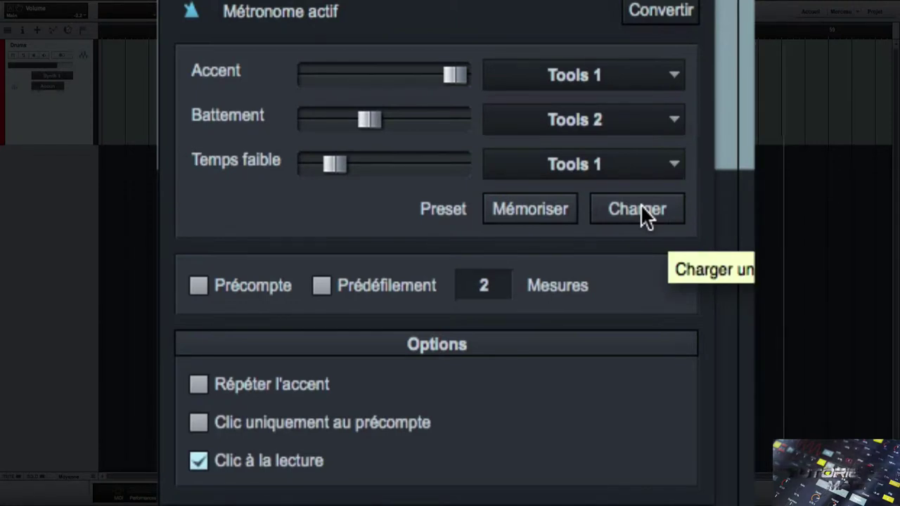
key("space")
left_click(640, 205)
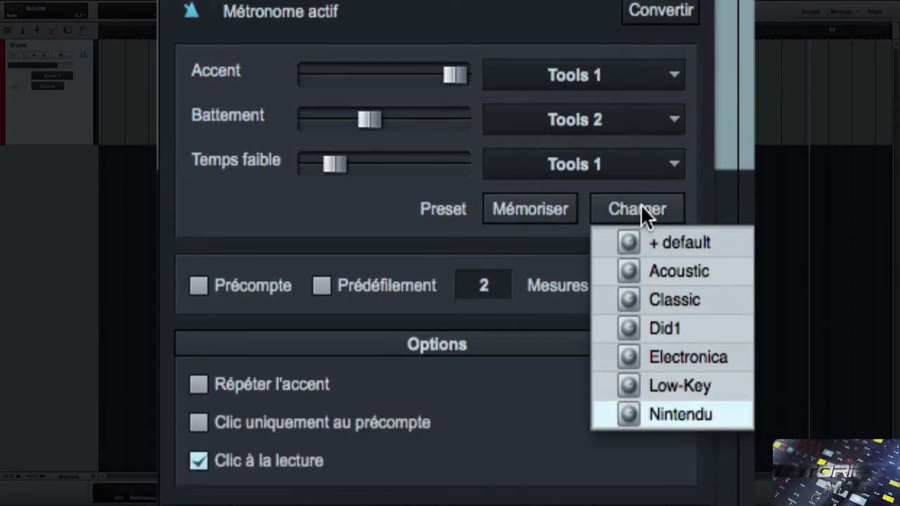
left_click(673, 297)
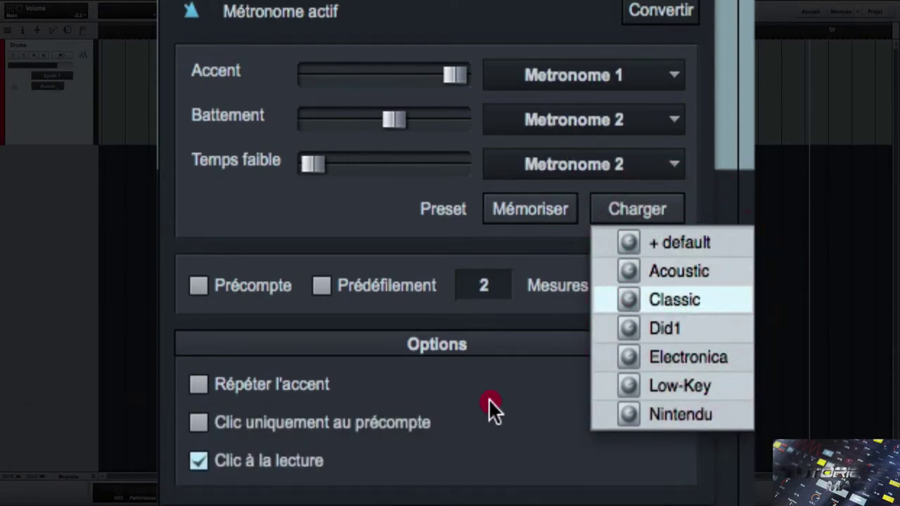
left_click(520, 401)
key("space")
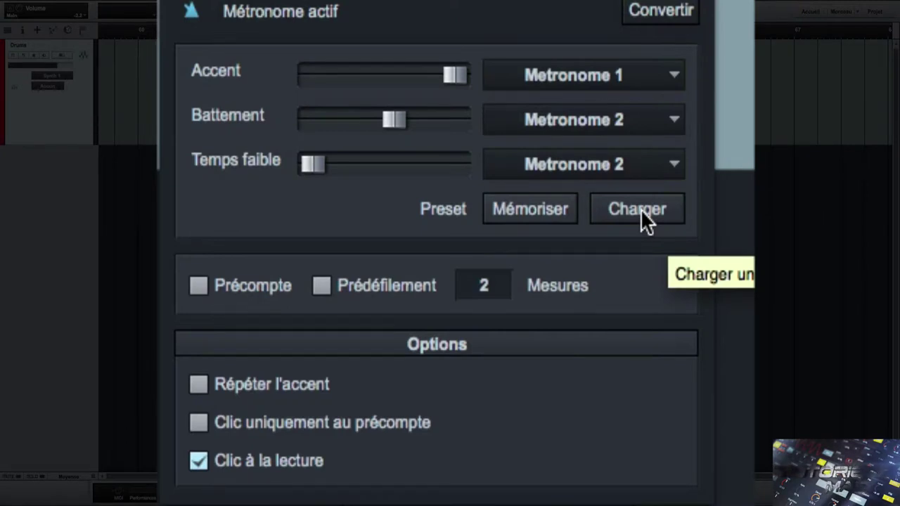
key("space")
- Load the Acoustic preset with Tambourine sounds and play it to hear the click
left_click(641, 208)
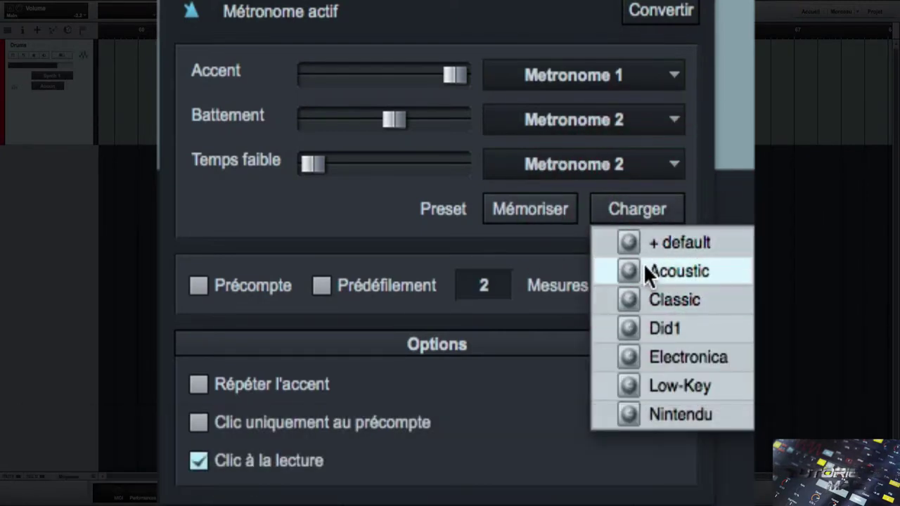
left_click(644, 267)
key("space")
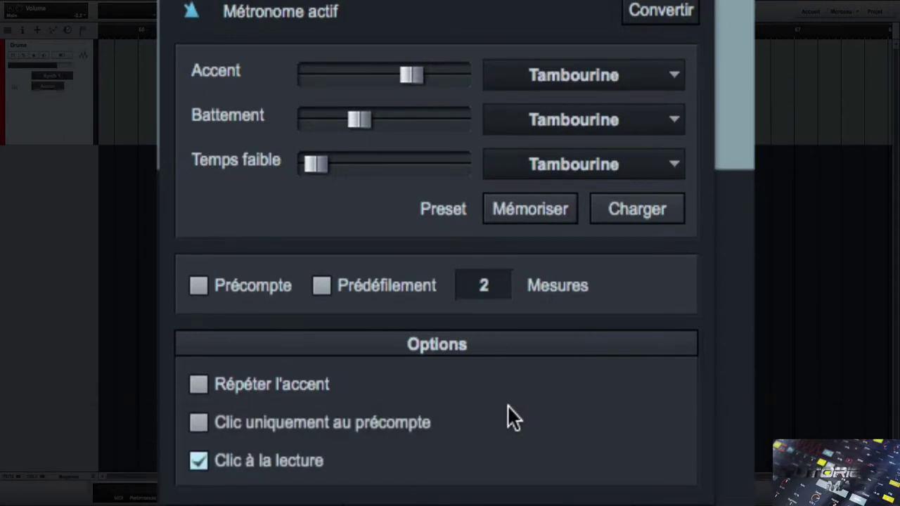
key("space")
left_click(522, 110)
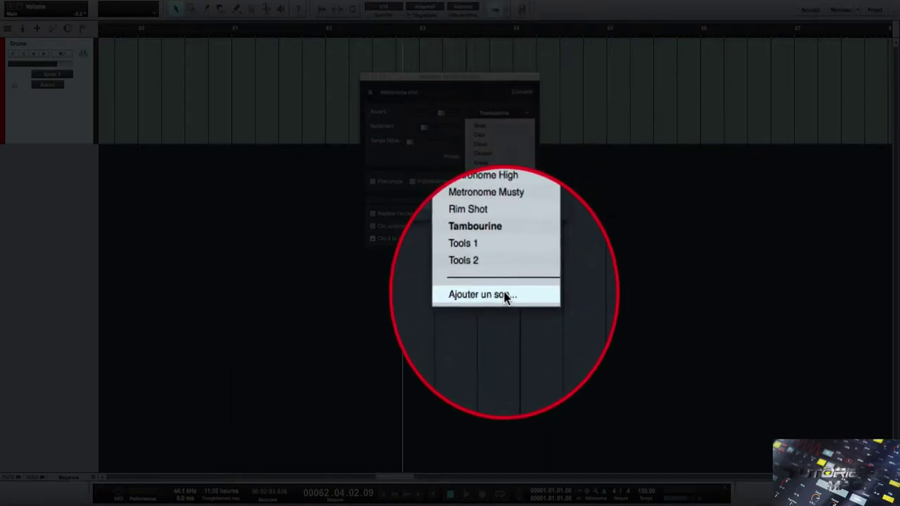
- Make the 808SD_FatEMPEQ_B_R6 sample the accent sound and play it back
left_click(503, 296)
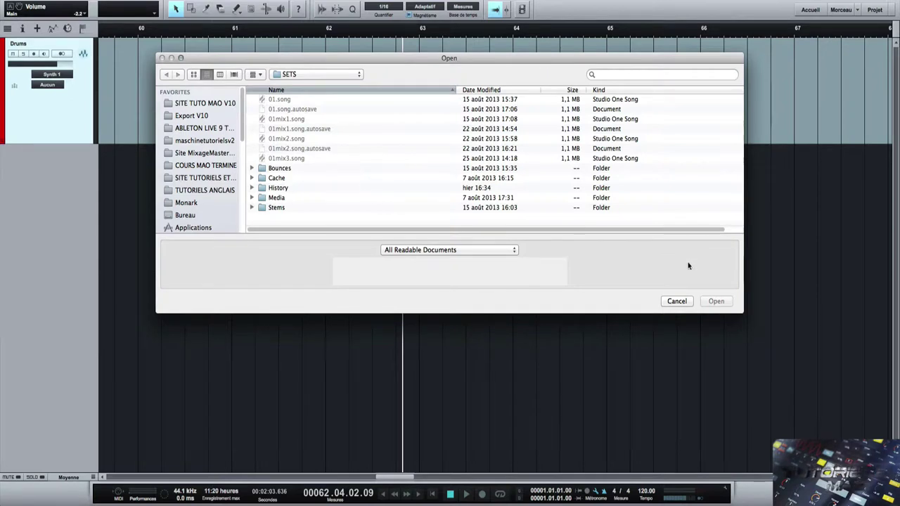
left_click(677, 302)
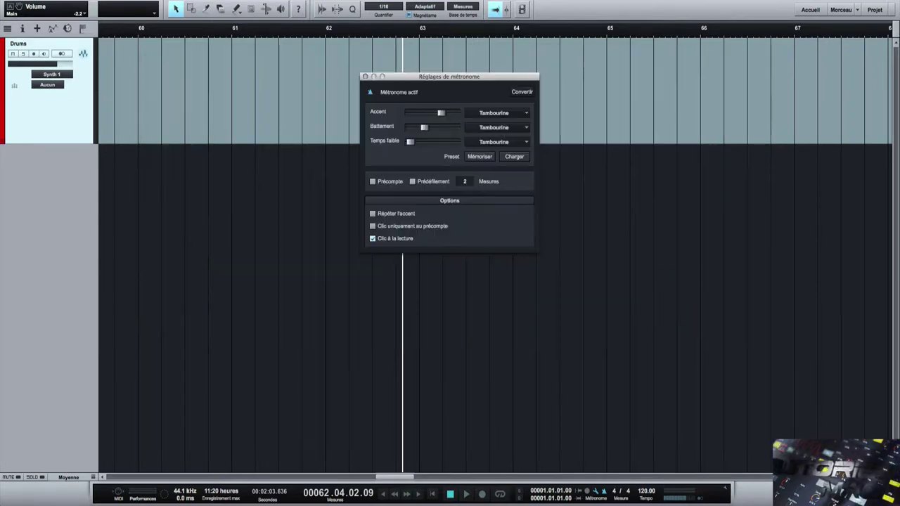
left_click_drag(660, 85, 501, 117)
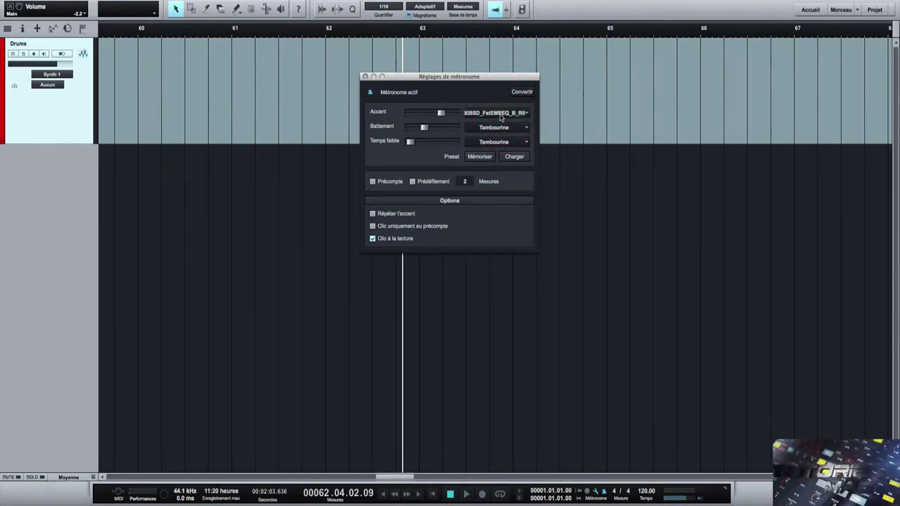
key("space")
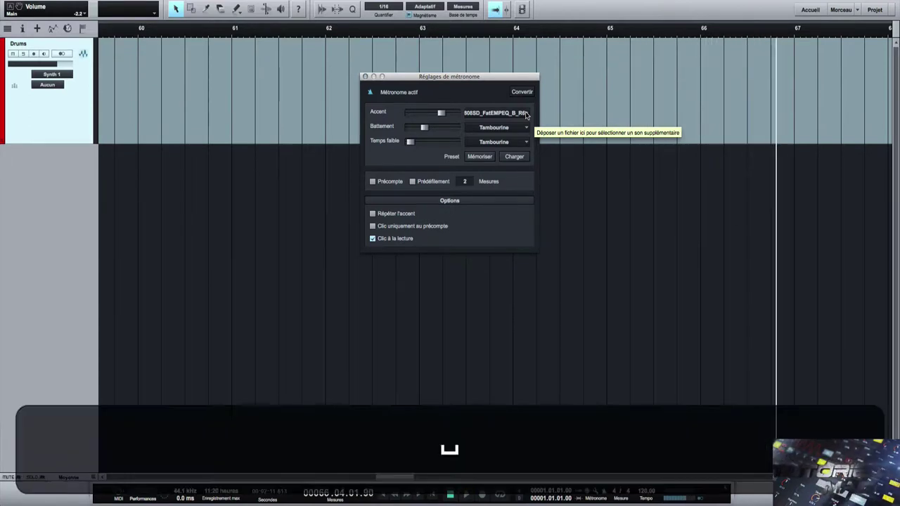
- Set the accent sound to Click and turn on Précompte
left_click(526, 114)
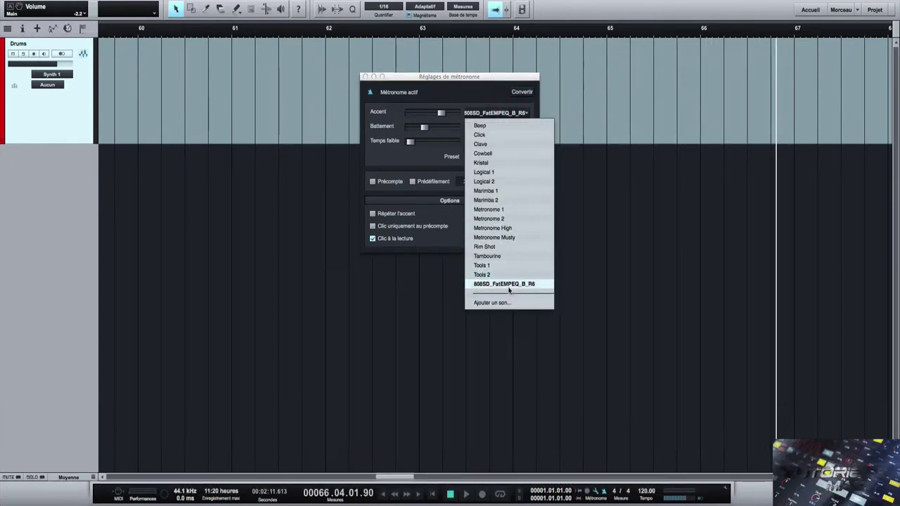
left_click(503, 134)
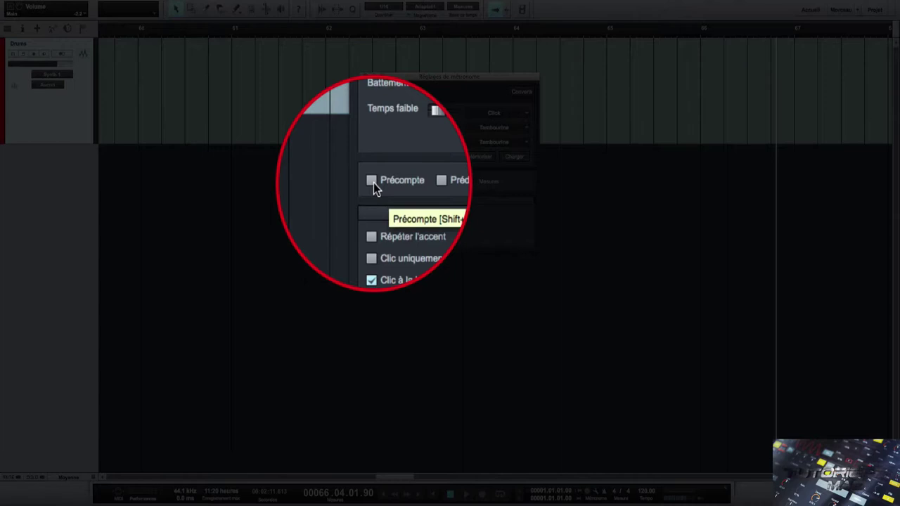
left_click(372, 182)
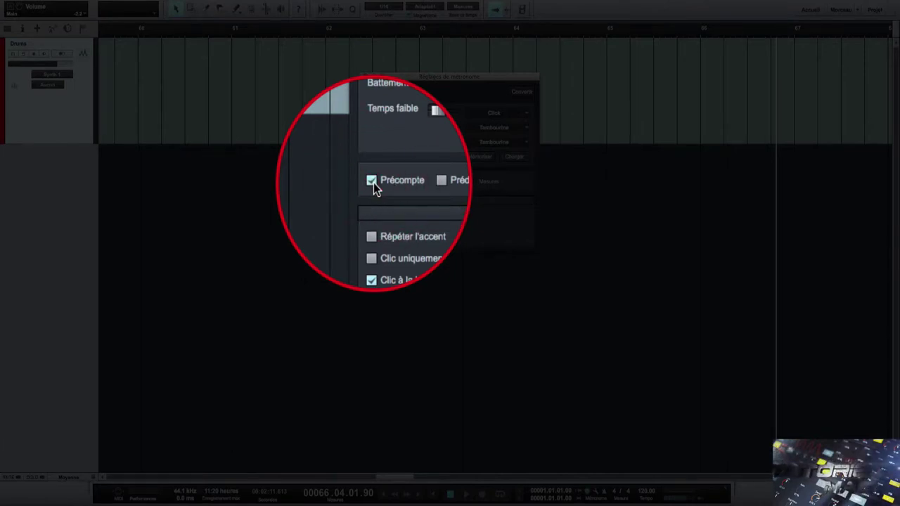
- Toggle the precount on and off, then record and stop a test take
left_click(373, 182)
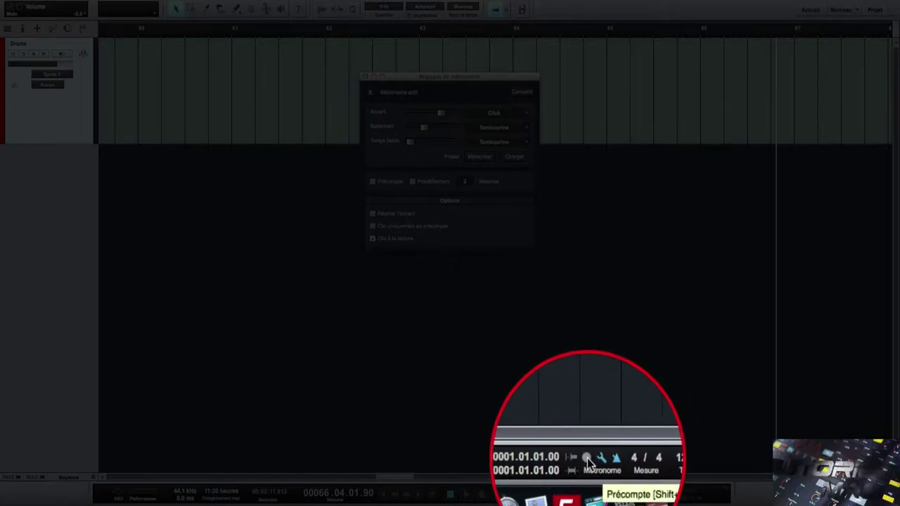
left_click(586, 459)
left_click(587, 458)
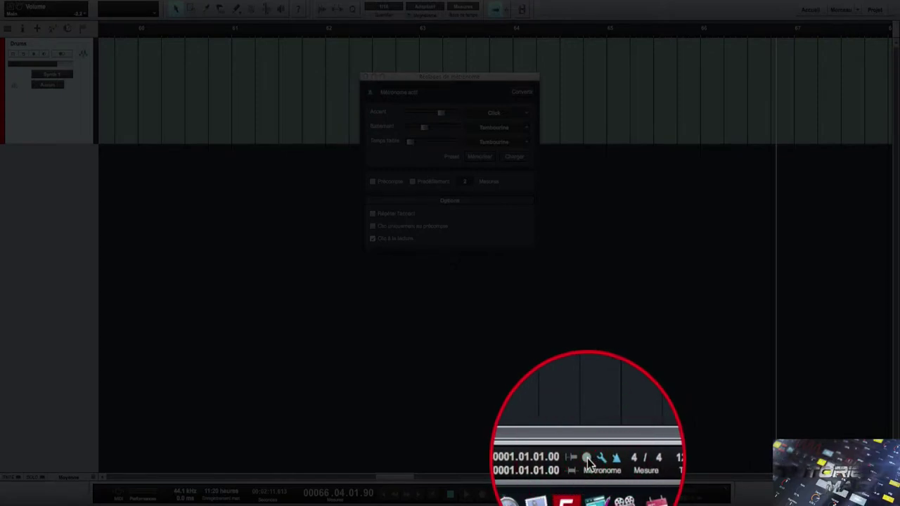
key("shift+c")
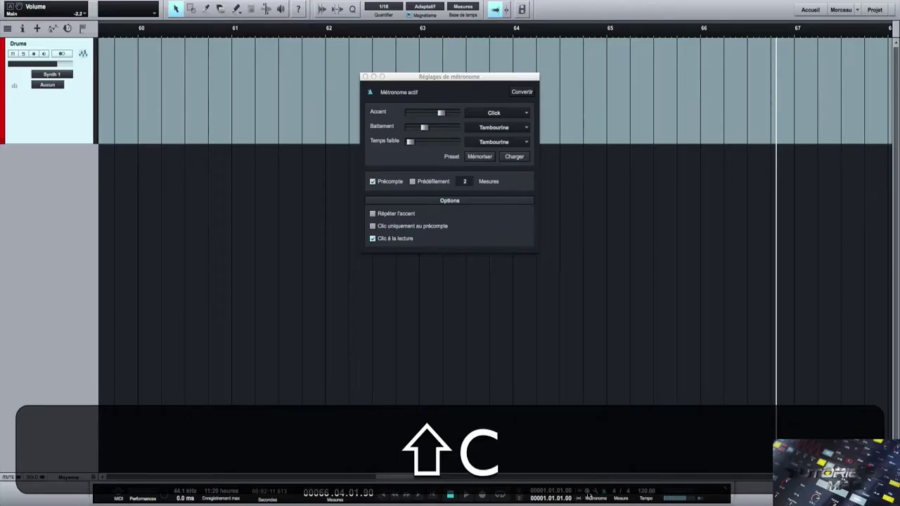
key("shift+c")
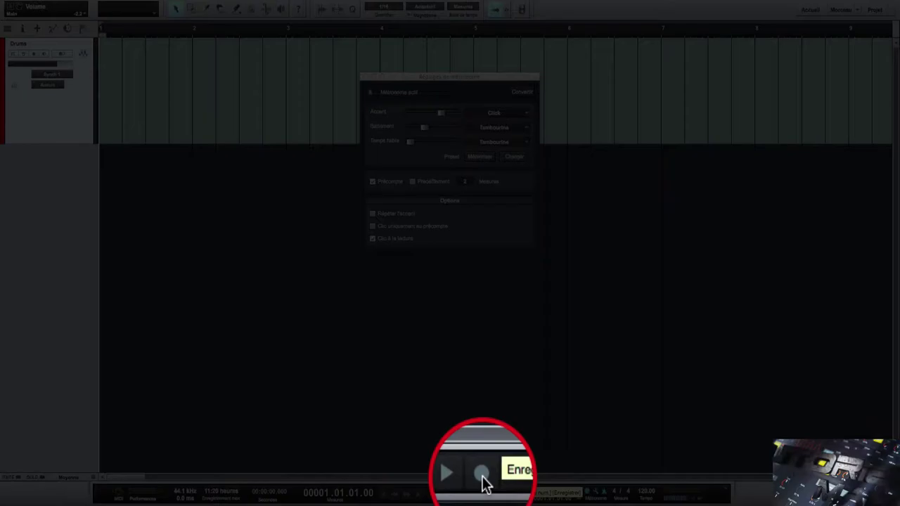
left_click(482, 476)
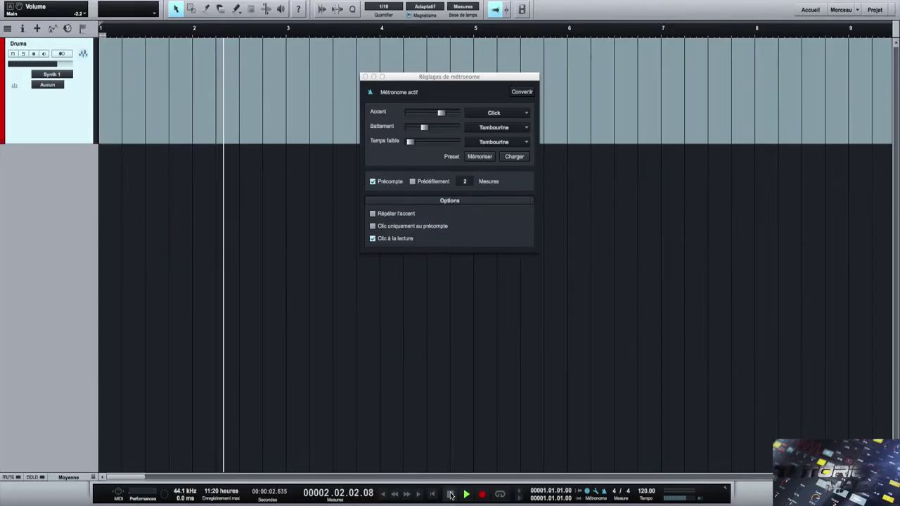
left_click(451, 494)
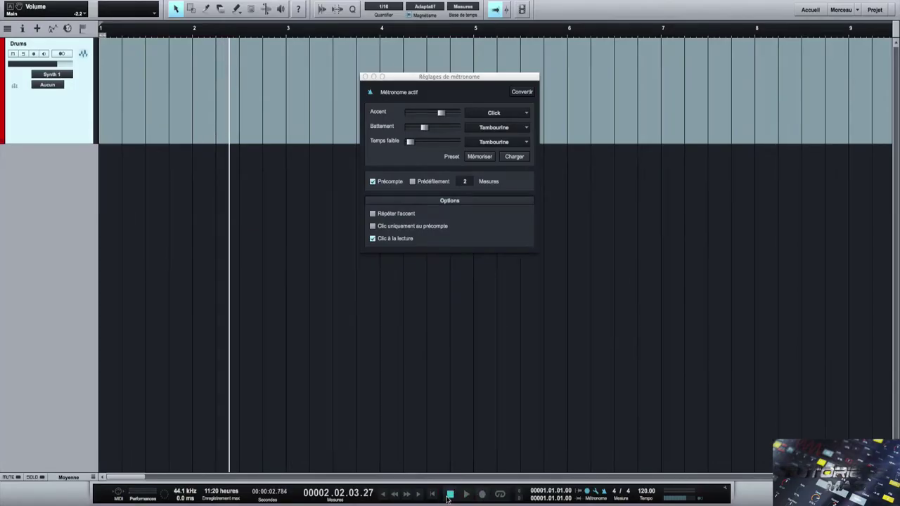
left_click(433, 494)
- Record with a 4-bar precount from the song start, then reduce the count-in to 2 bars
left_click(464, 181)
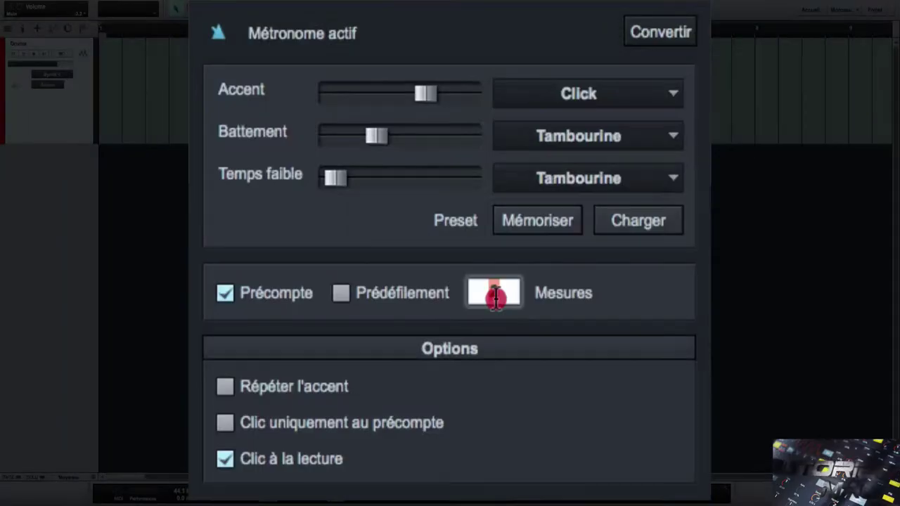
type("4")
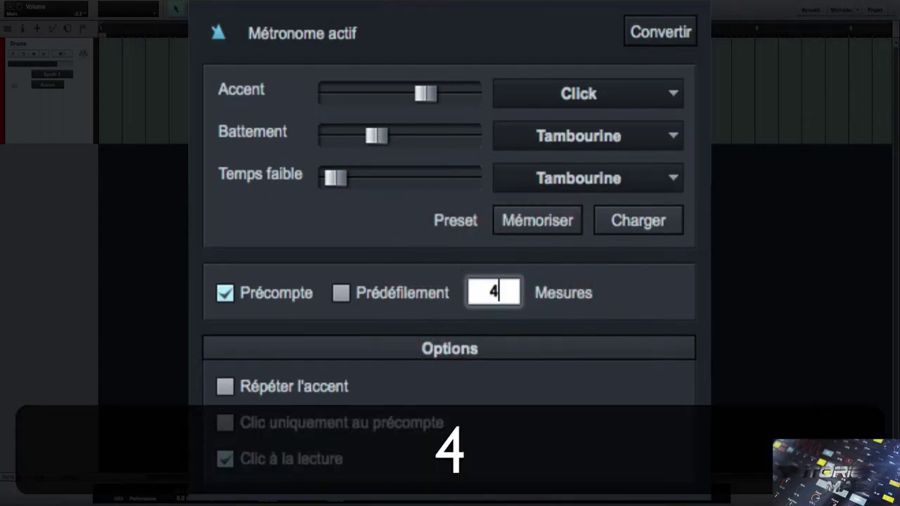
key("Return")
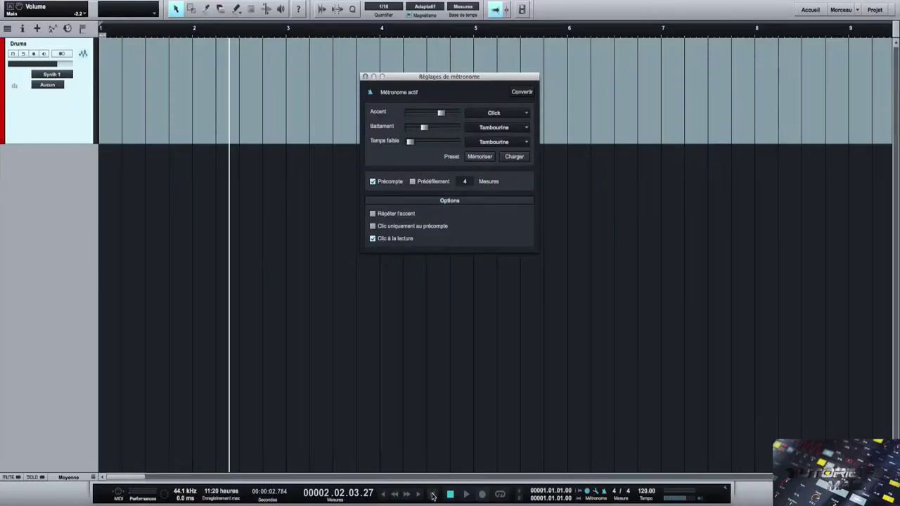
left_click(431, 495)
left_click(482, 494)
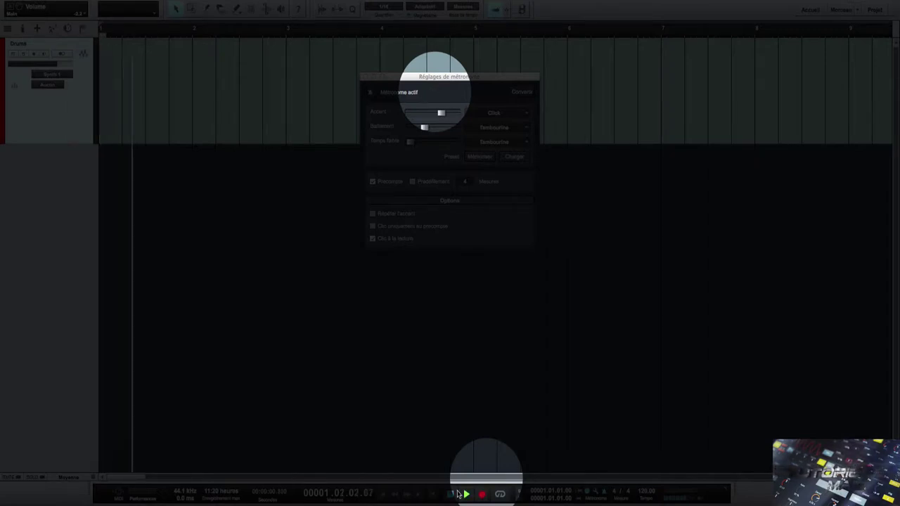
left_click(450, 494)
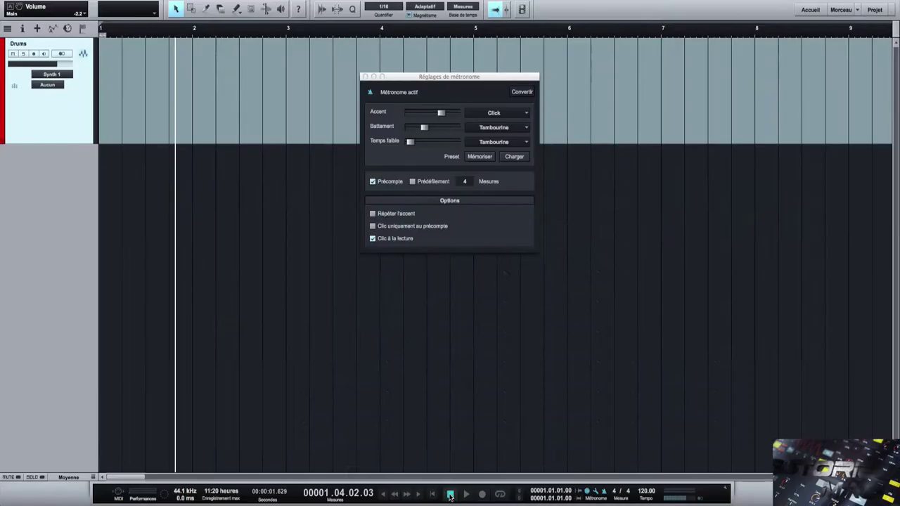
left_click(466, 181)
type("2")
key("Return")
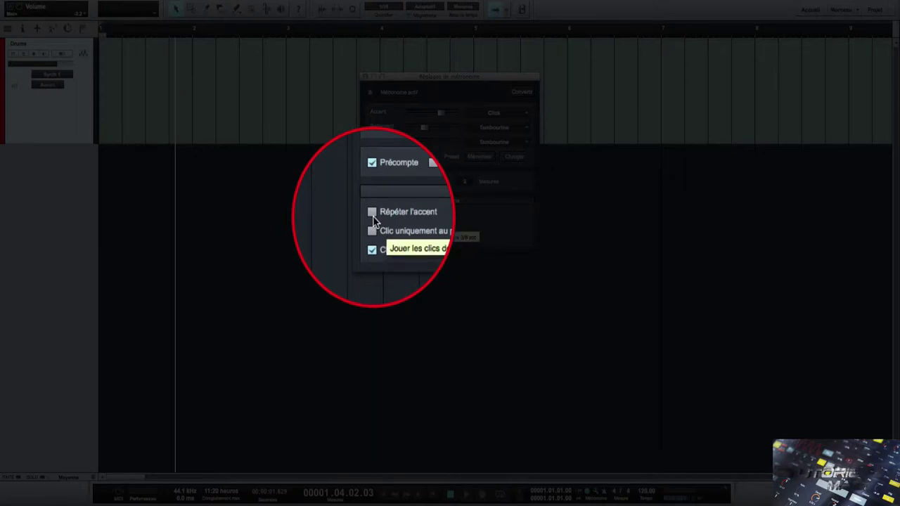
- Turn on Répéter l'accent and play briefly to hear the metronome
left_click(373, 213)
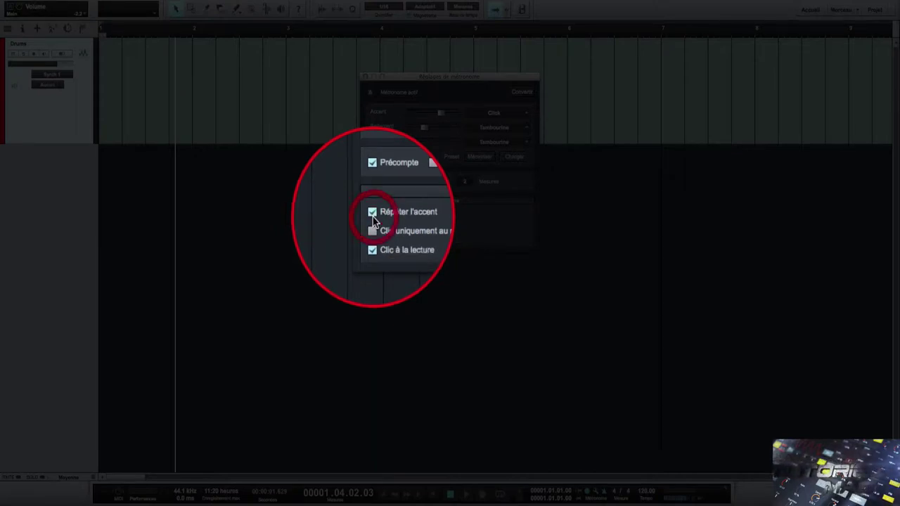
key("space")
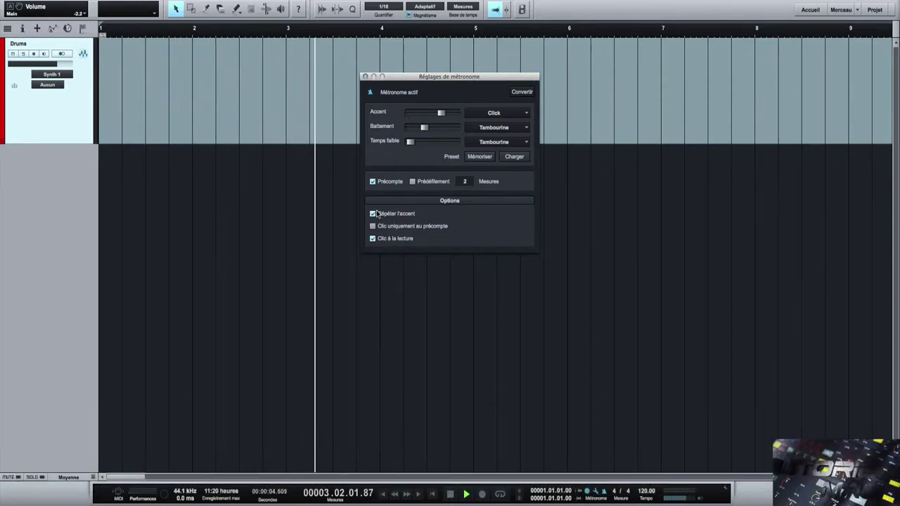
key("space")
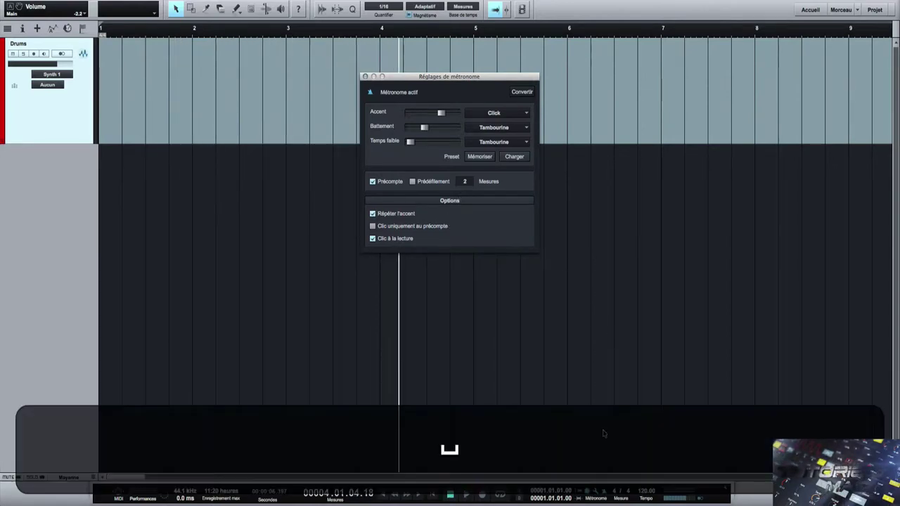
- Set the time signature to 12/8, play the click, then untick Répéter l'accent
left_click(614, 490)
left_click(613, 485)
left_click(611, 485)
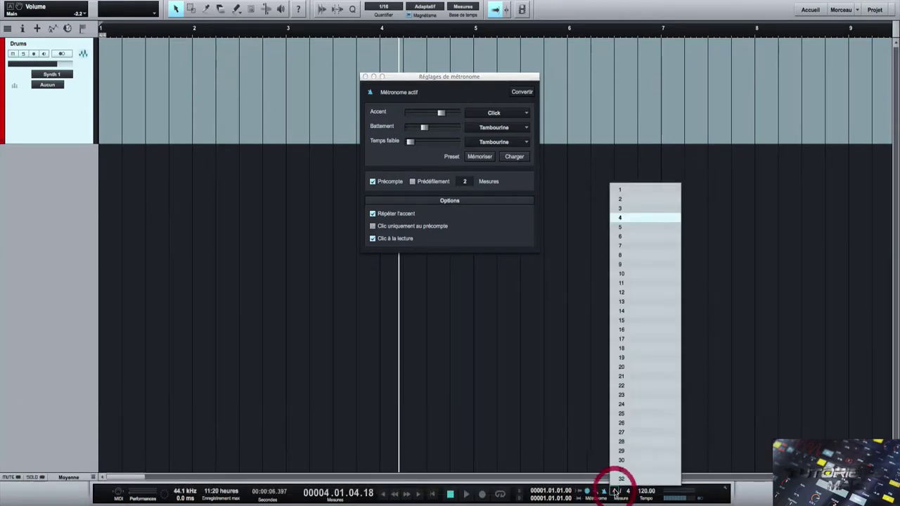
left_click(628, 294)
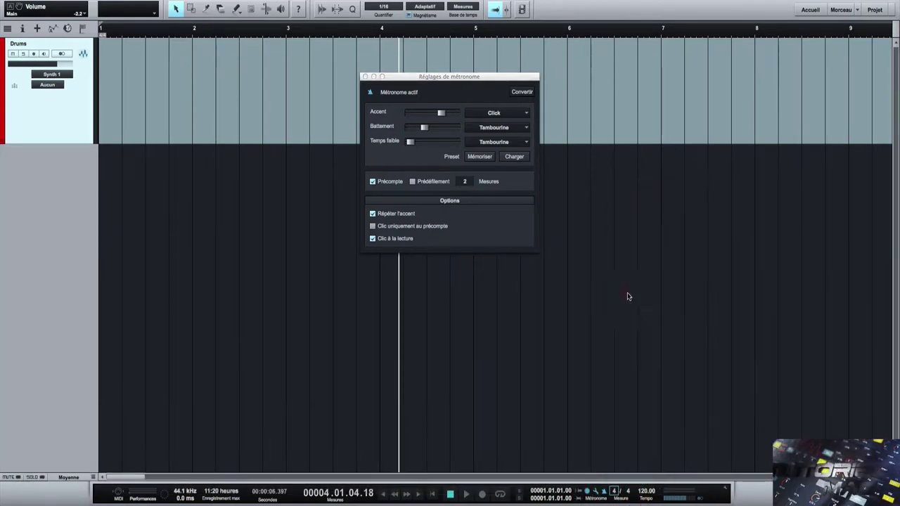
left_click(631, 496)
left_click(644, 461)
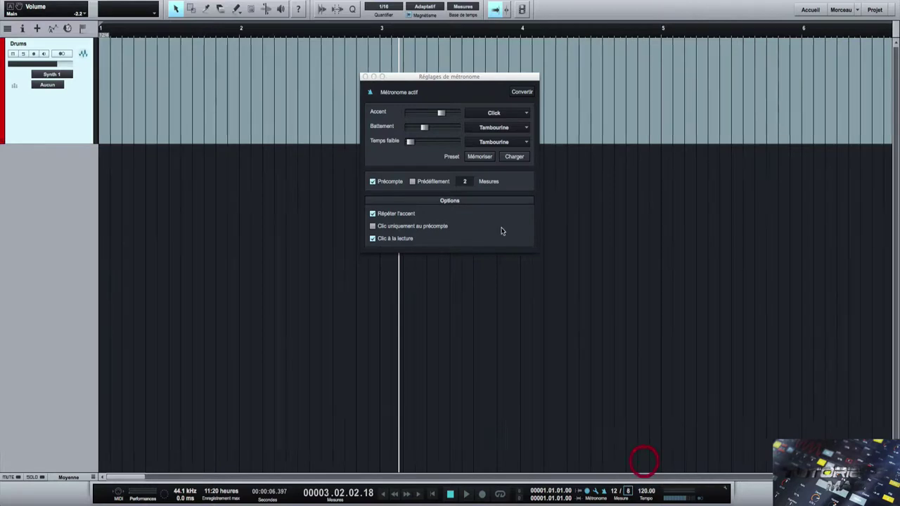
key("space")
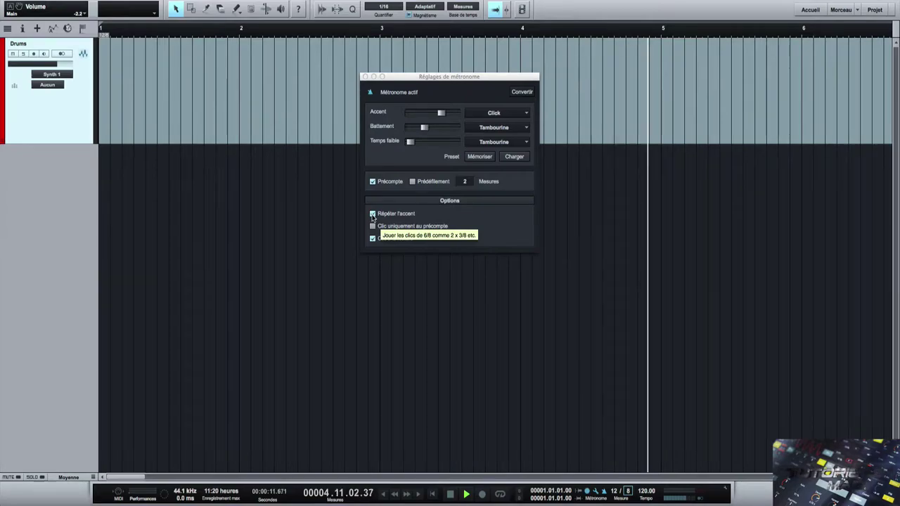
key("space")
left_click(373, 214)
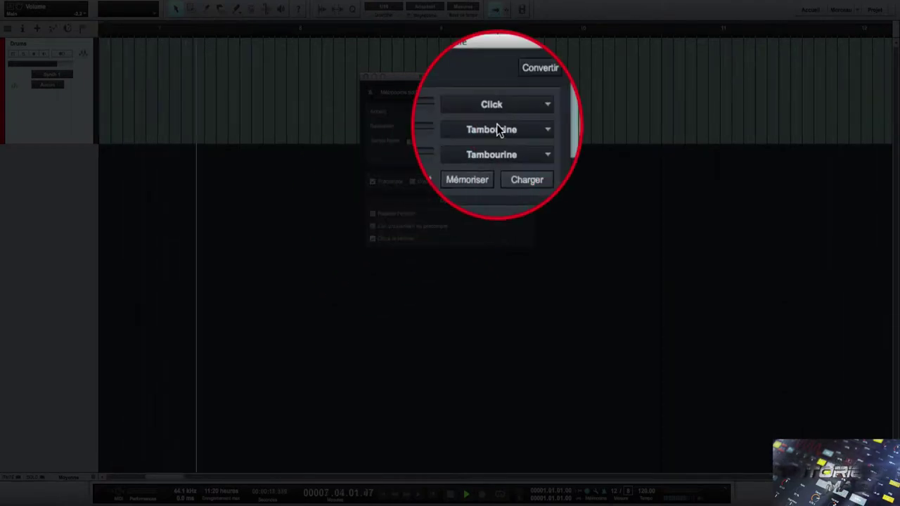
- Load the stock preset with Click on all three sounds and audition it with Répéter l'accent
key("space")
left_click(514, 156)
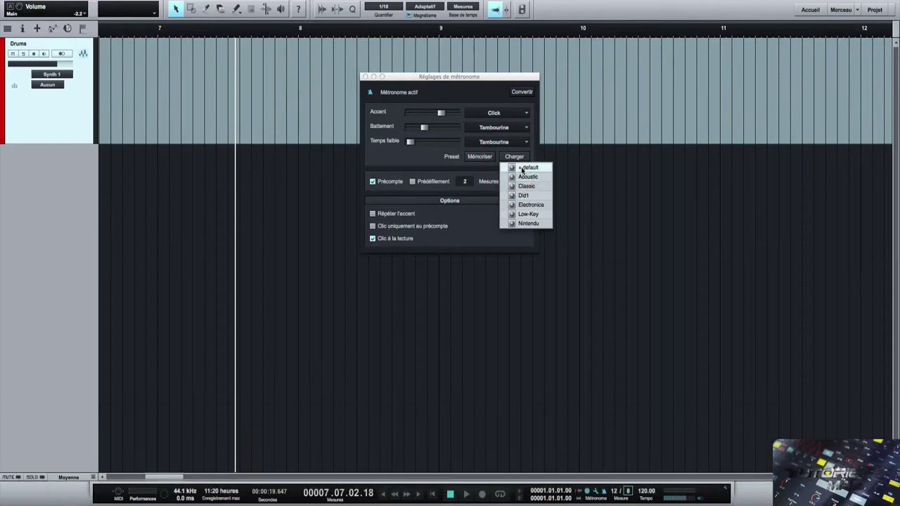
left_click(463, 238)
key("space")
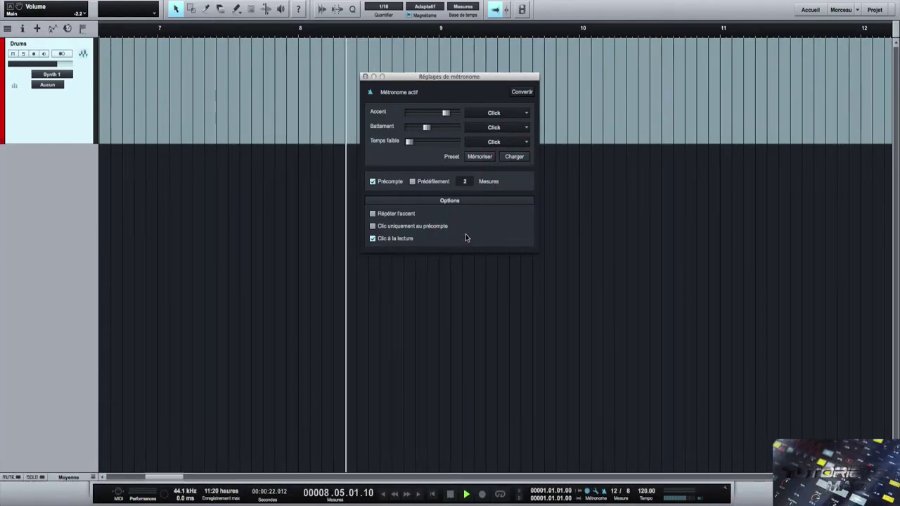
key("space")
left_click(373, 215)
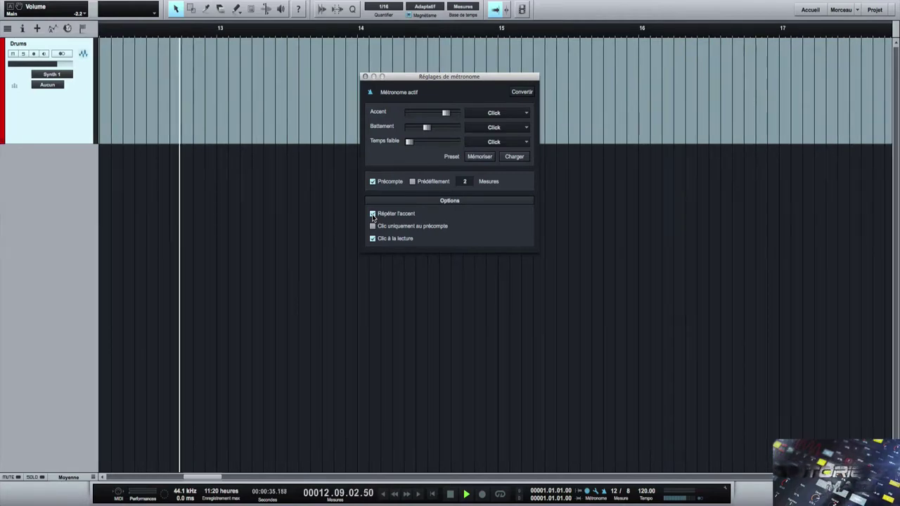
key("space")
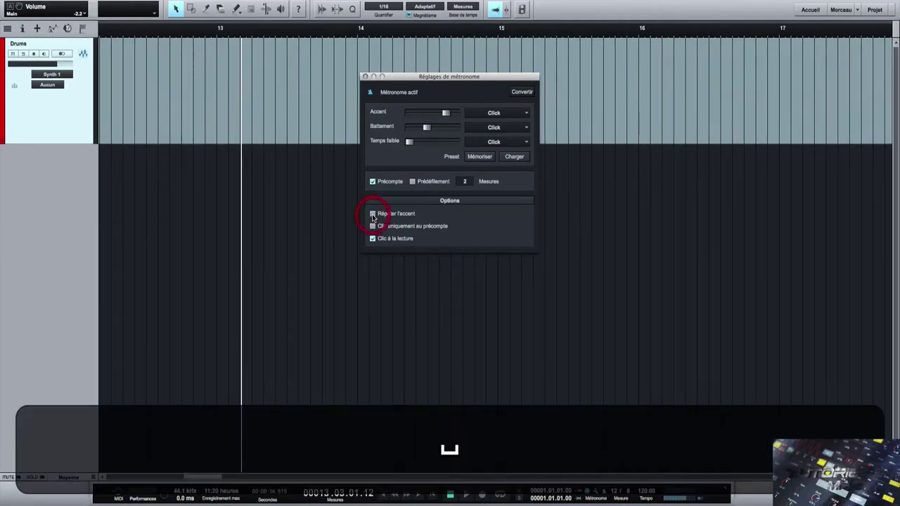
left_click(616, 492)
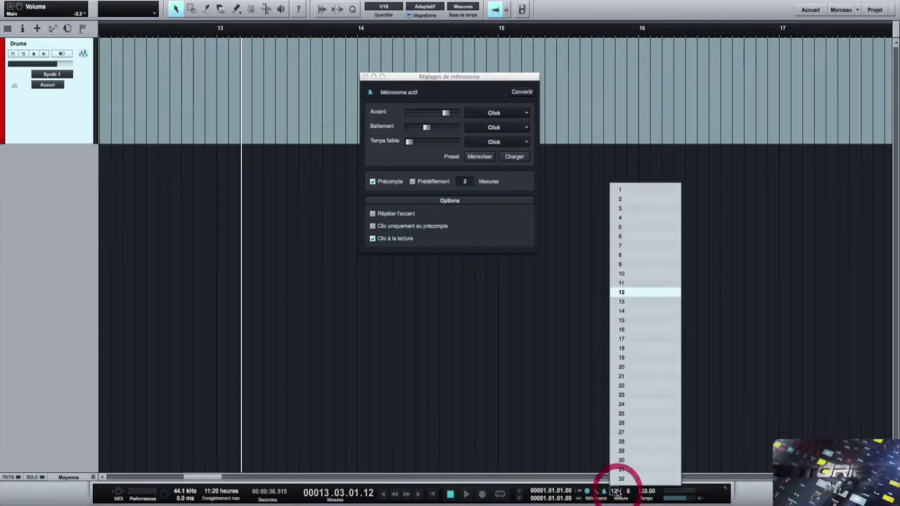
- Return the time signature to 4/4 and limit the click to the count-in, then test it
left_click(628, 218)
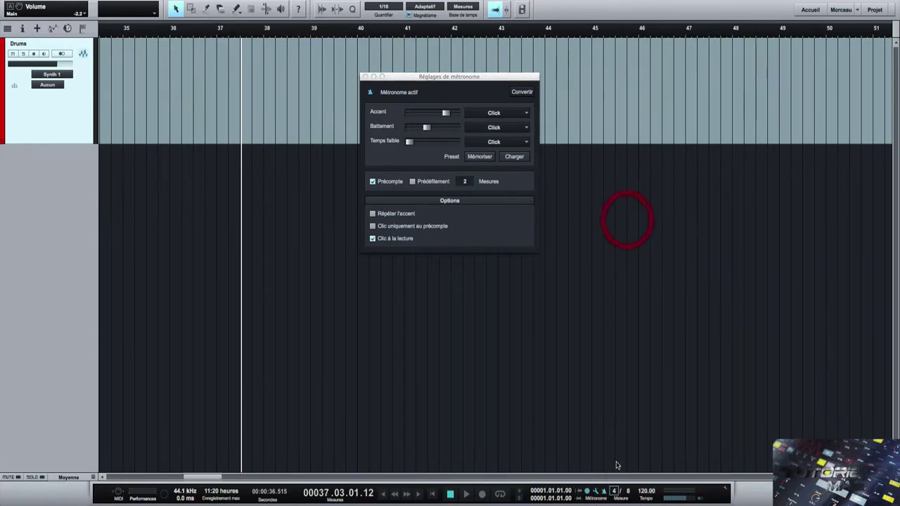
left_click(628, 493)
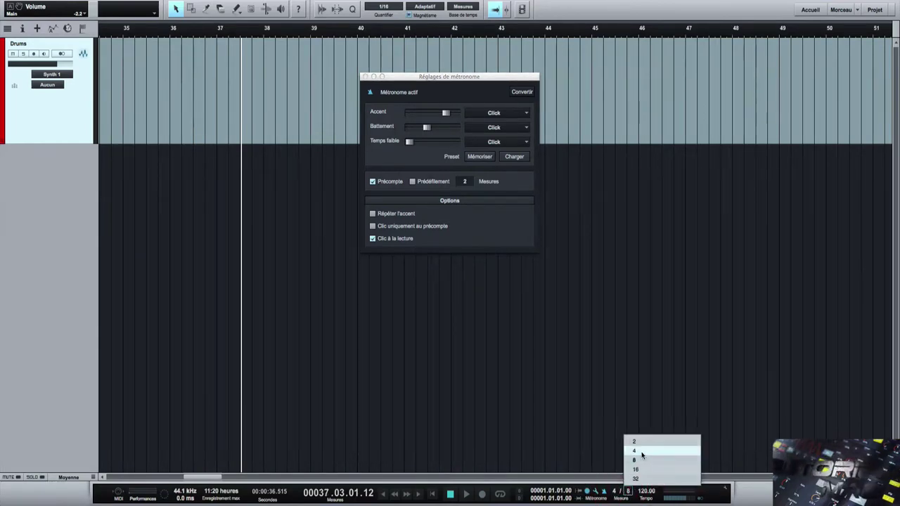
left_click(641, 450)
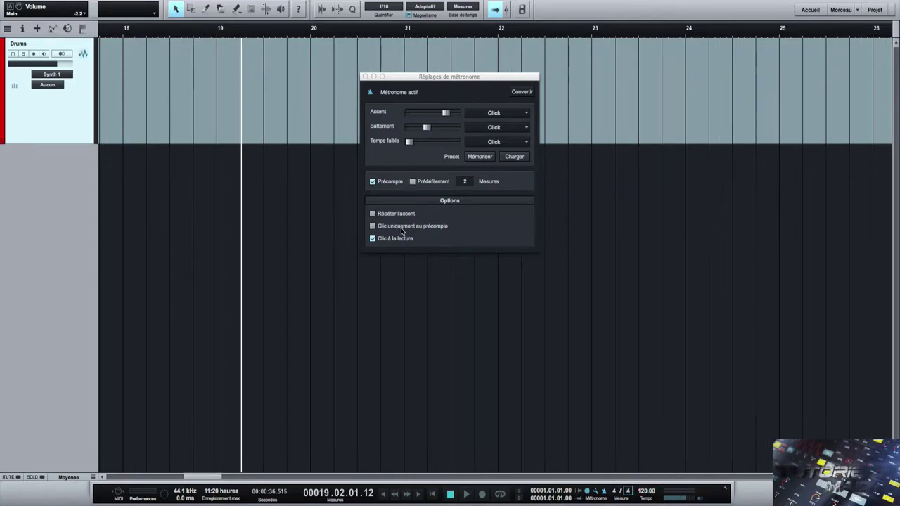
left_click(372, 226)
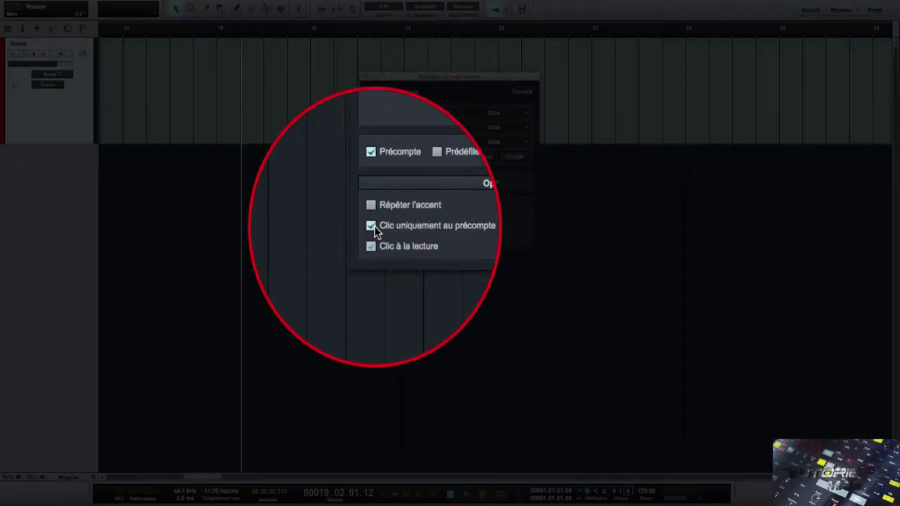
key("space")
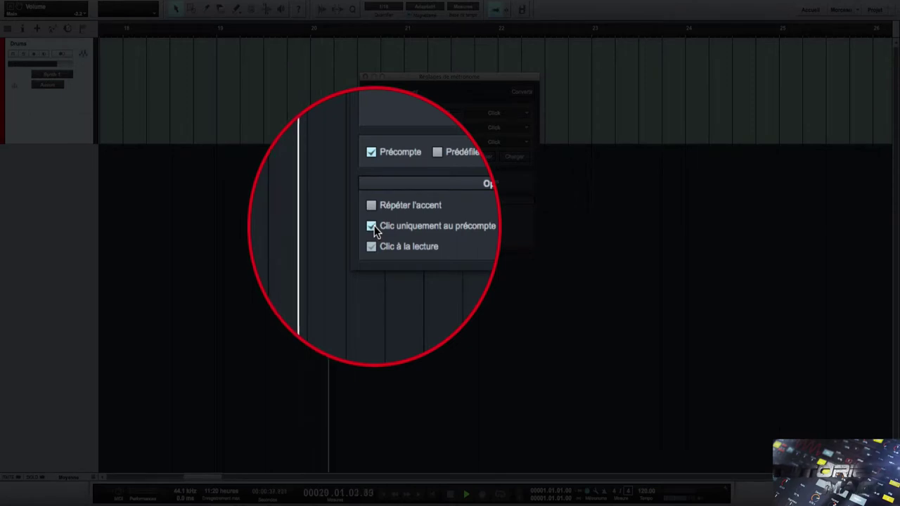
key("space")
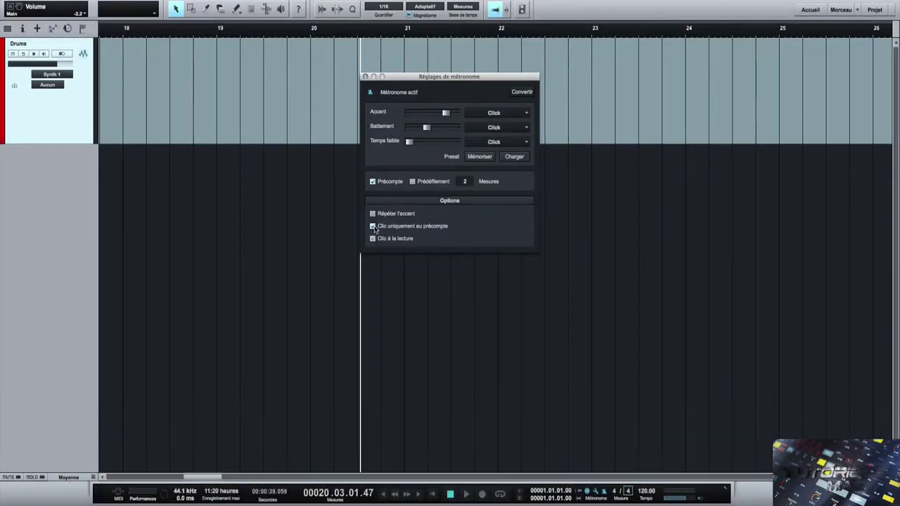
- Toggle the metronome with C during playback, leaving Clic à la lecture checked, then stop
key("c")
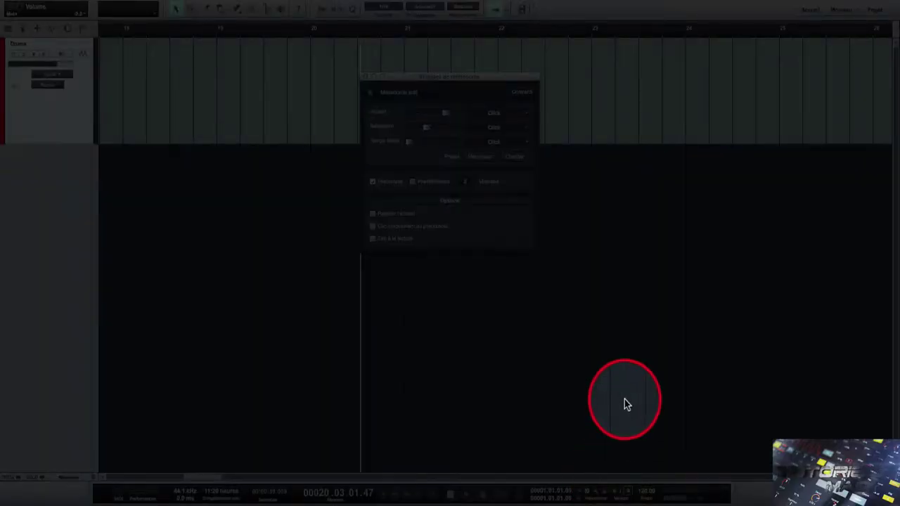
key("c")
key("space")
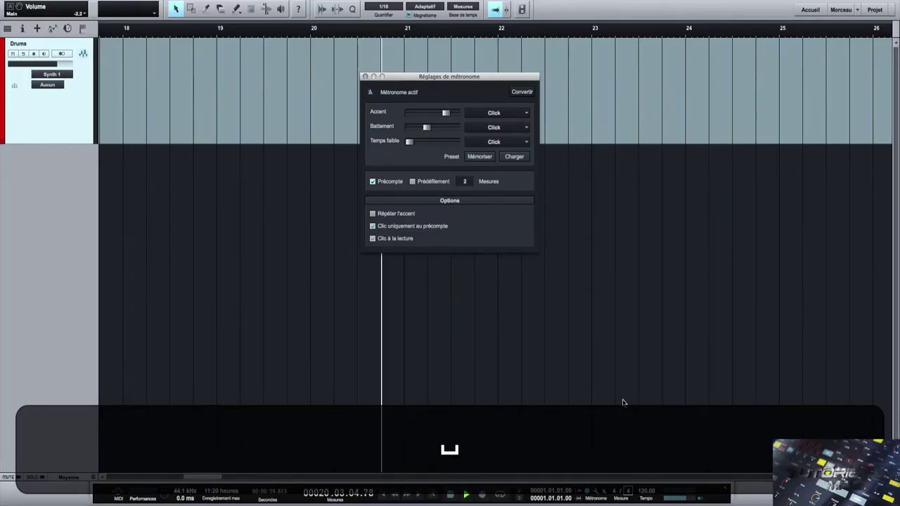
key("c")
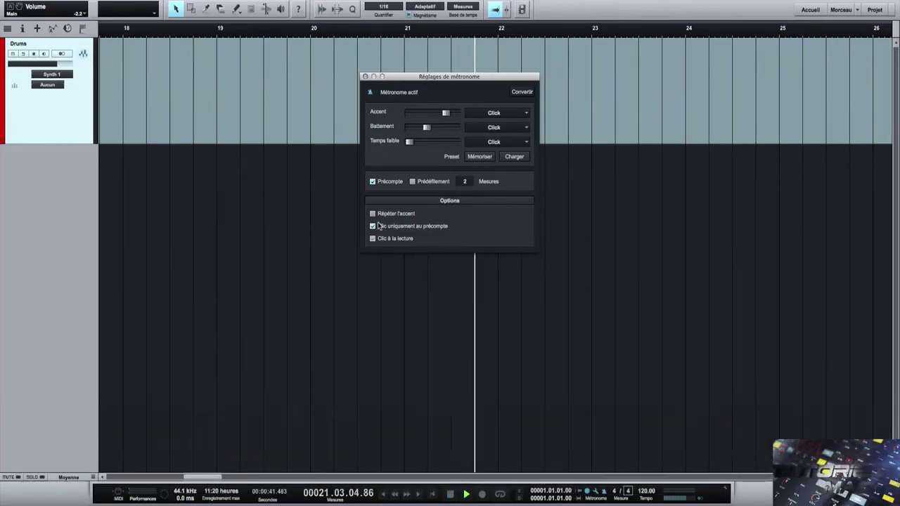
left_click(373, 226)
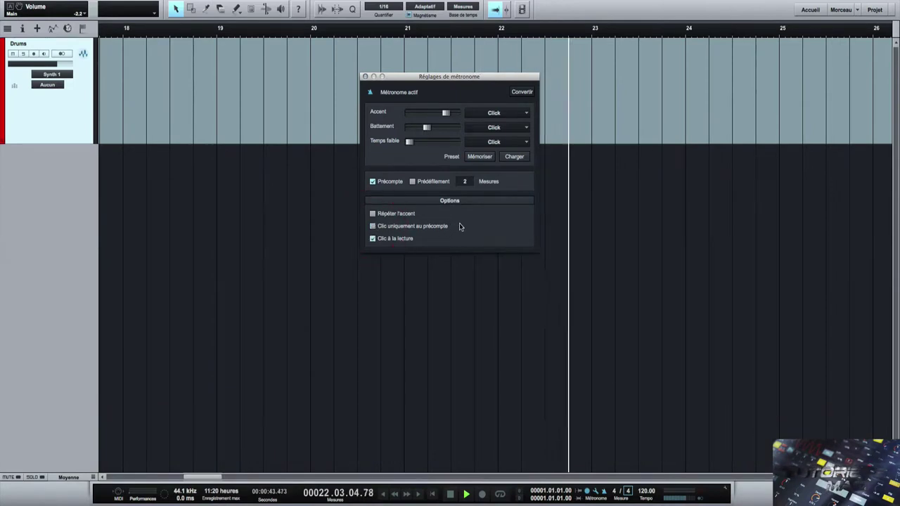
key("c")
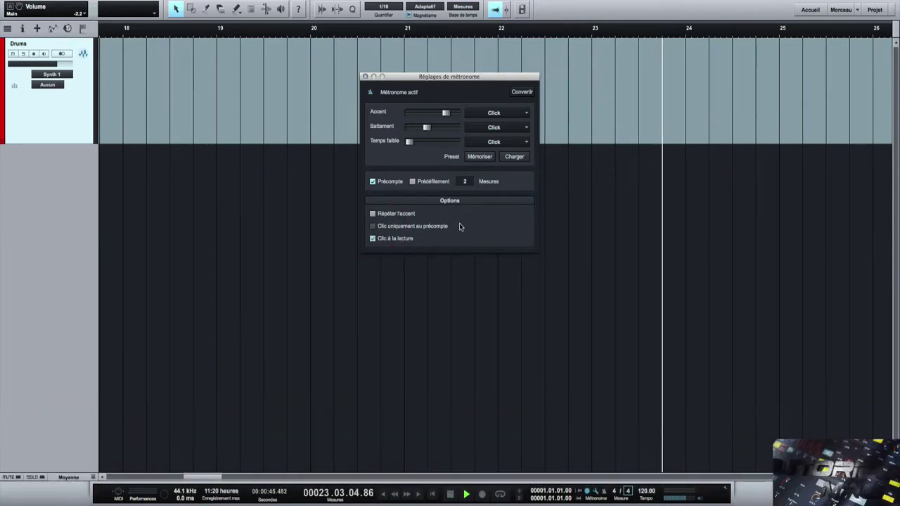
key("c")
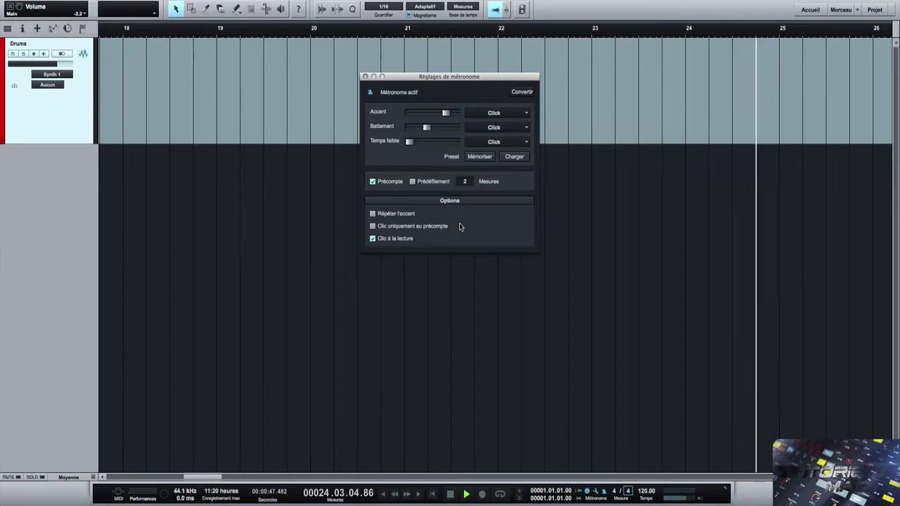
left_click(374, 239)
key("space")
key("space")
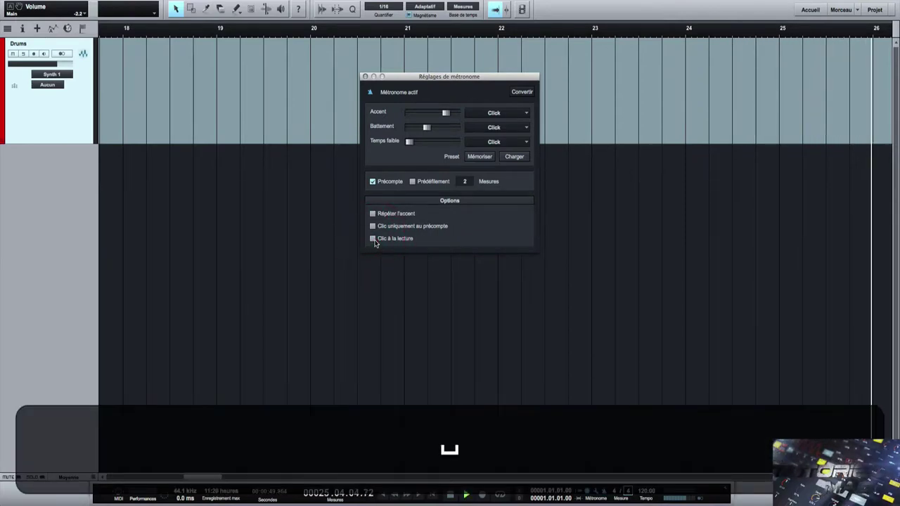
key("c")
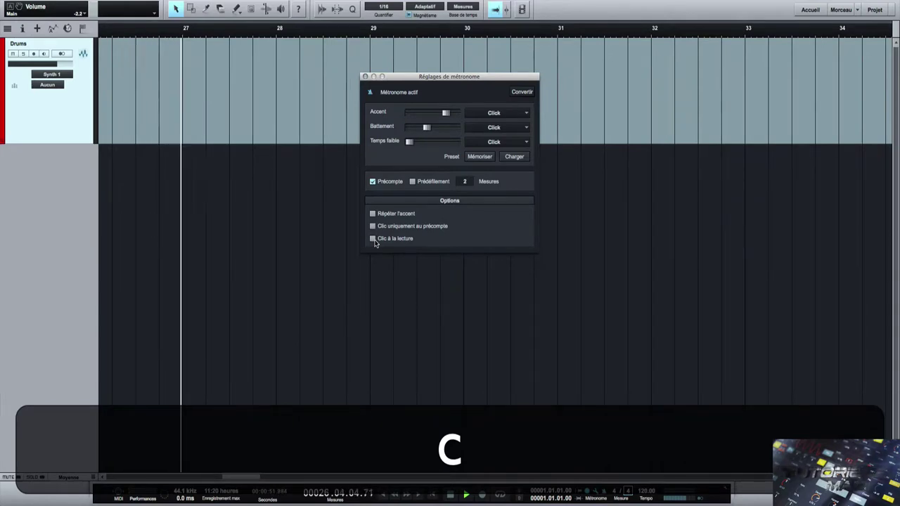
left_click(374, 239)
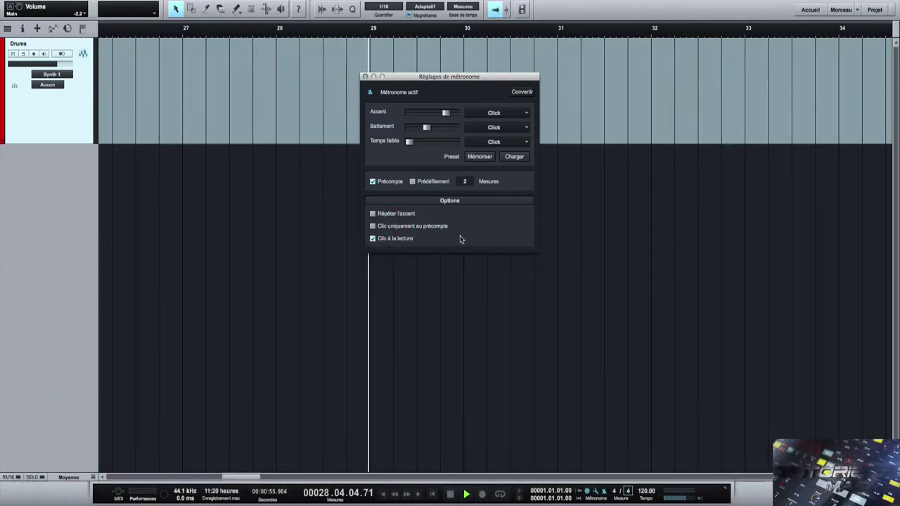
key("space")
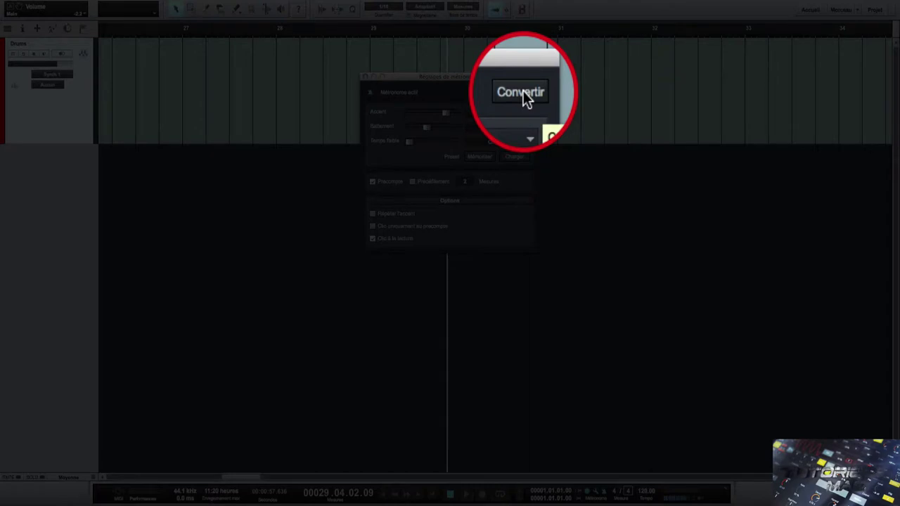
- Extend the loop to bar 41 and convert the metronome click over the loop range
left_click(523, 91)
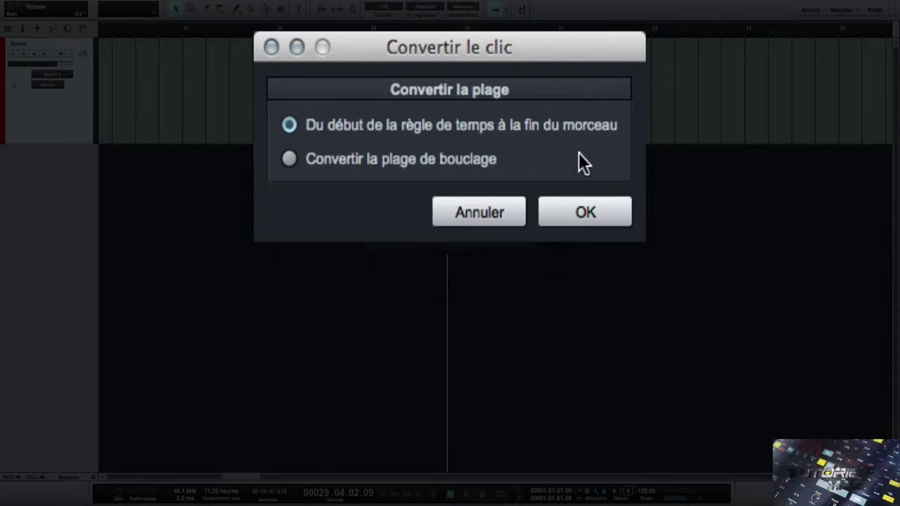
left_click(499, 210)
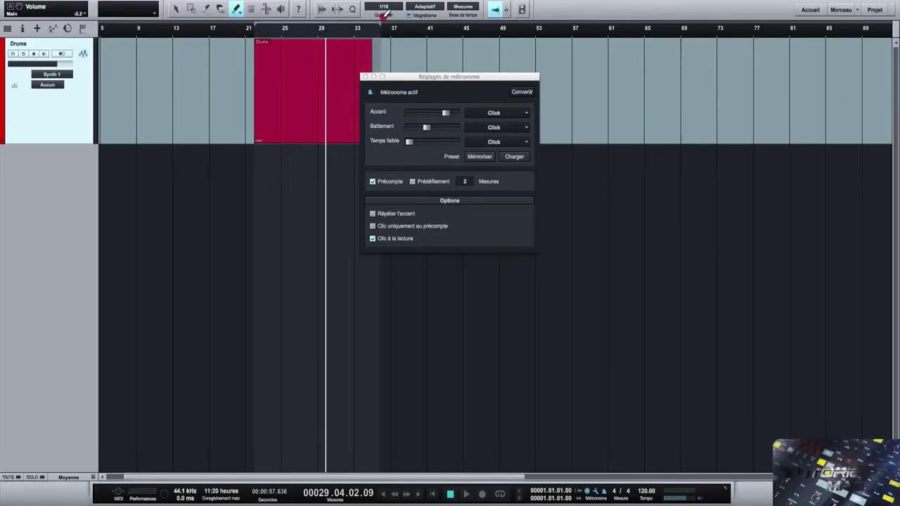
left_click_drag(401, 18, 427, 22)
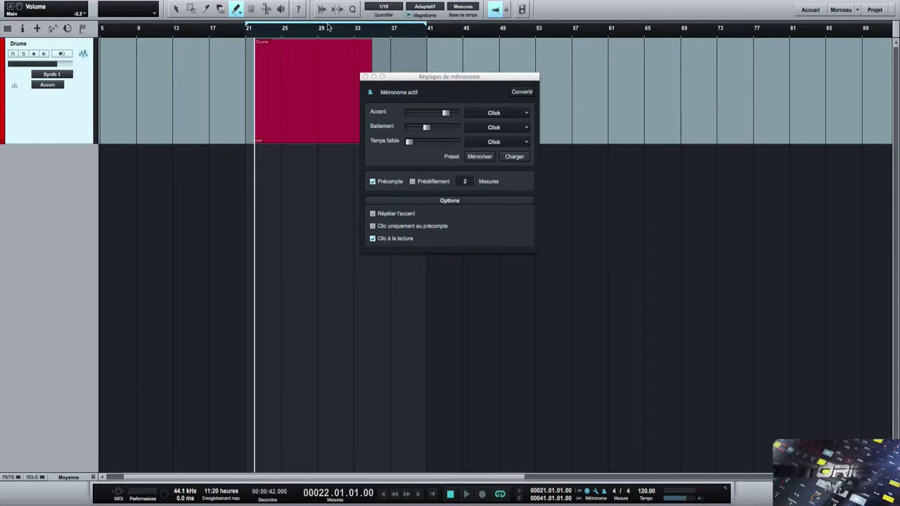
left_click(523, 92)
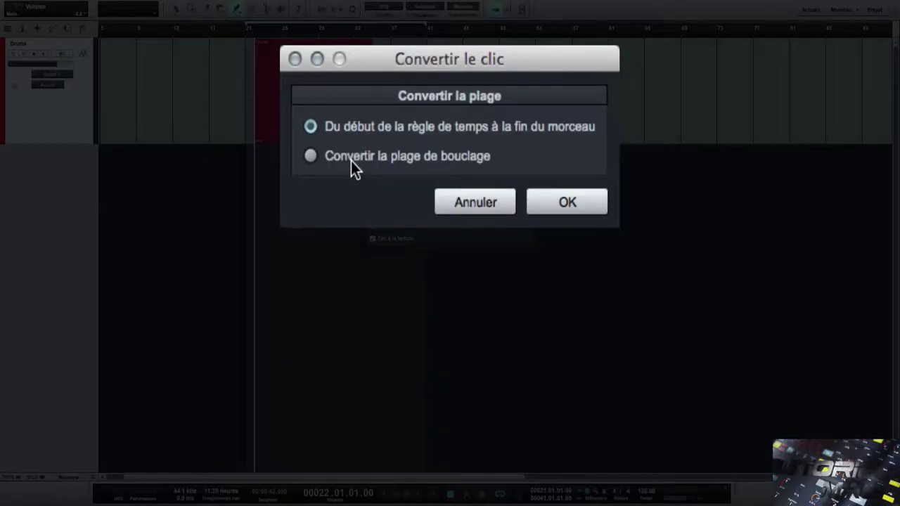
left_click(556, 200)
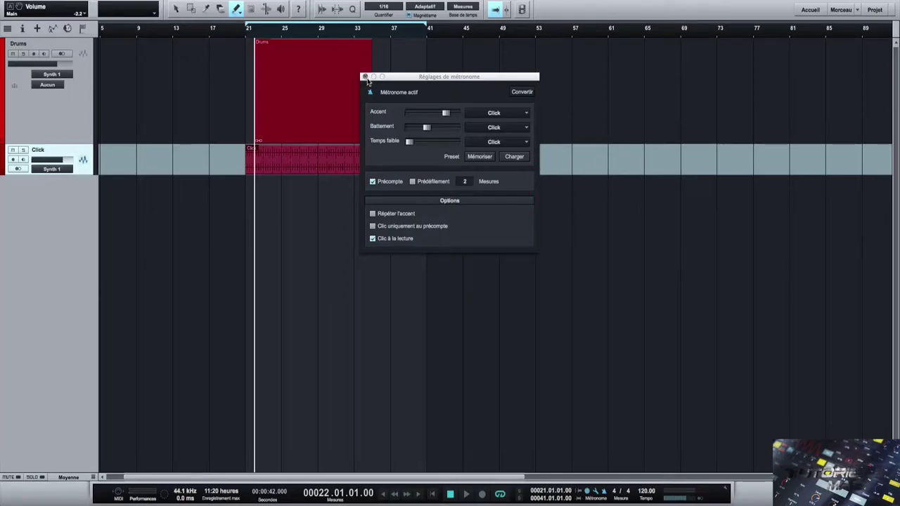
- Close the metronome settings, turn the metronome off, and play from just before the loop
left_click(364, 77)
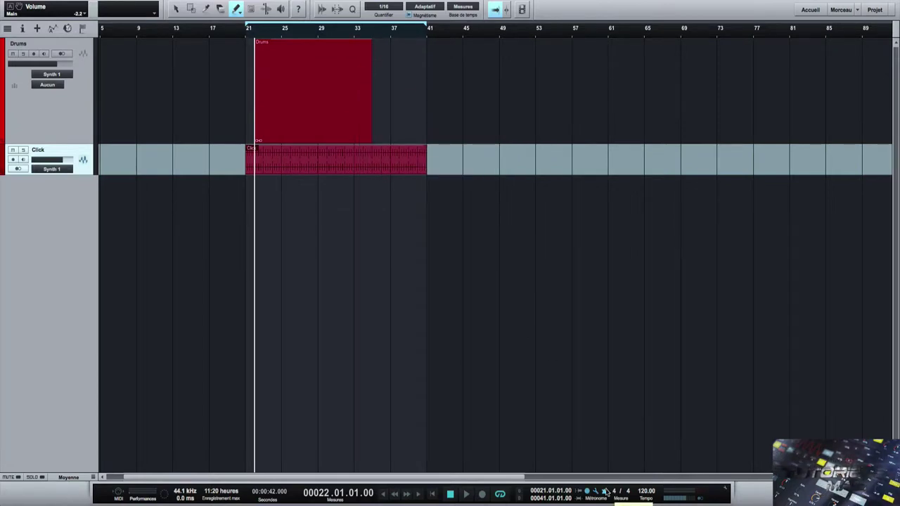
key("c")
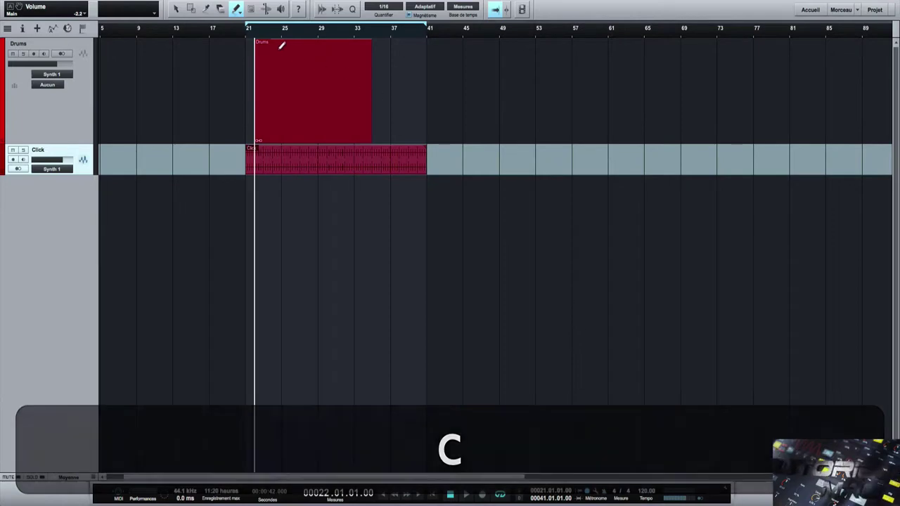
left_click(239, 35)
key("space")
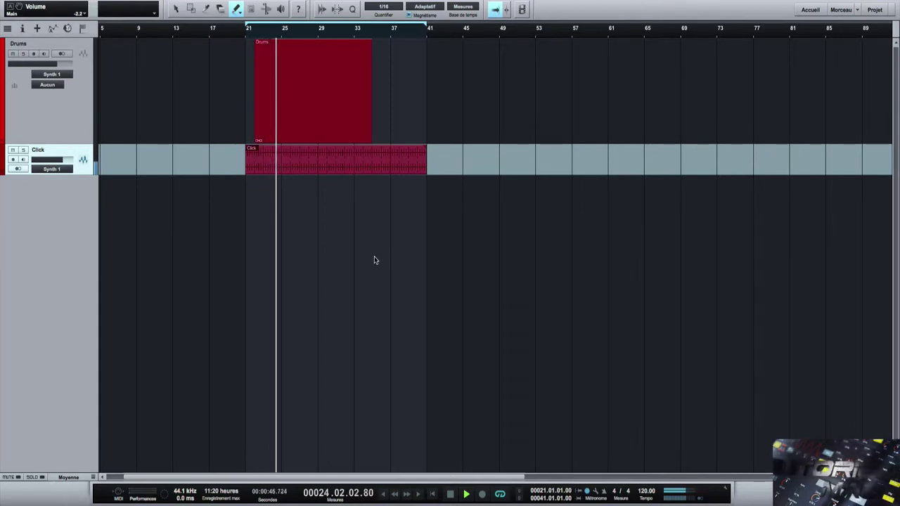
key("space")
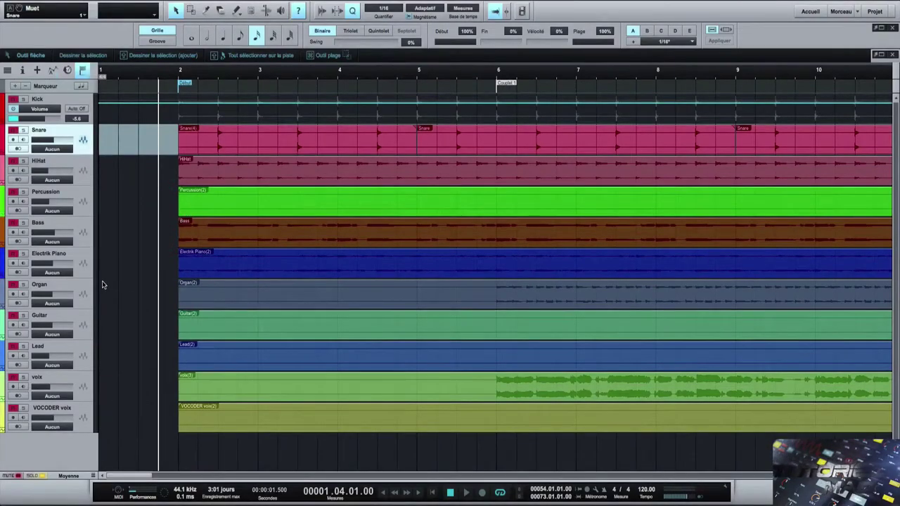
- Solo the Snare track and play a few bars to hear it alone
left_click(23, 131)
key("space")
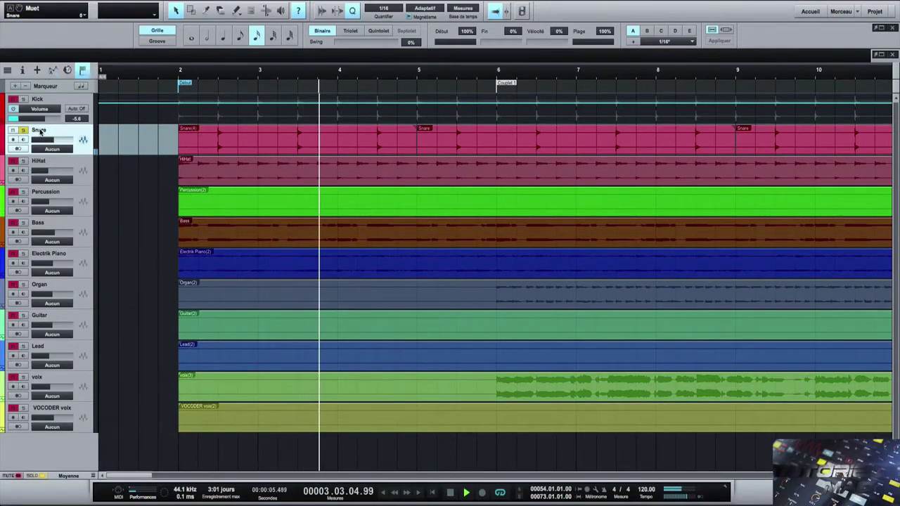
key("space")
- Load Beat Delay, Flanger and Mixverb as inserts on the Snare channel in the mixer
key("F3")
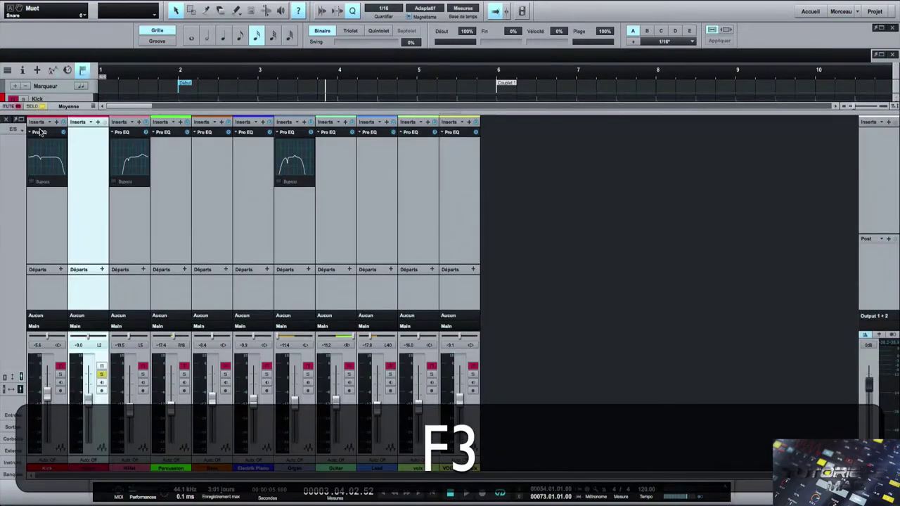
left_click(97, 123)
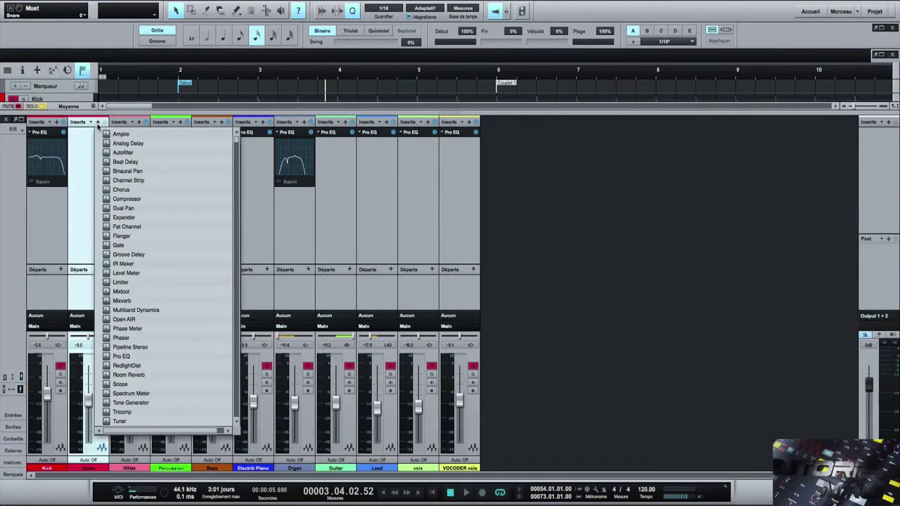
left_click(122, 161)
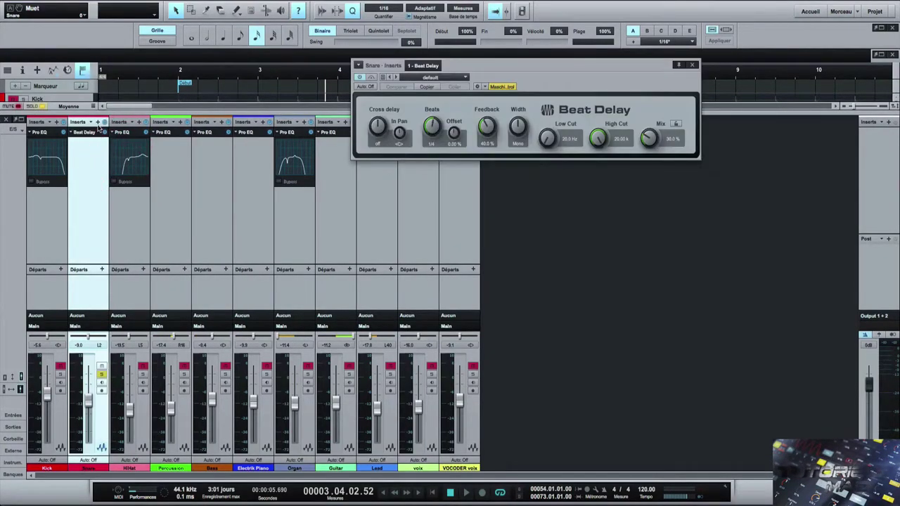
left_click(98, 123)
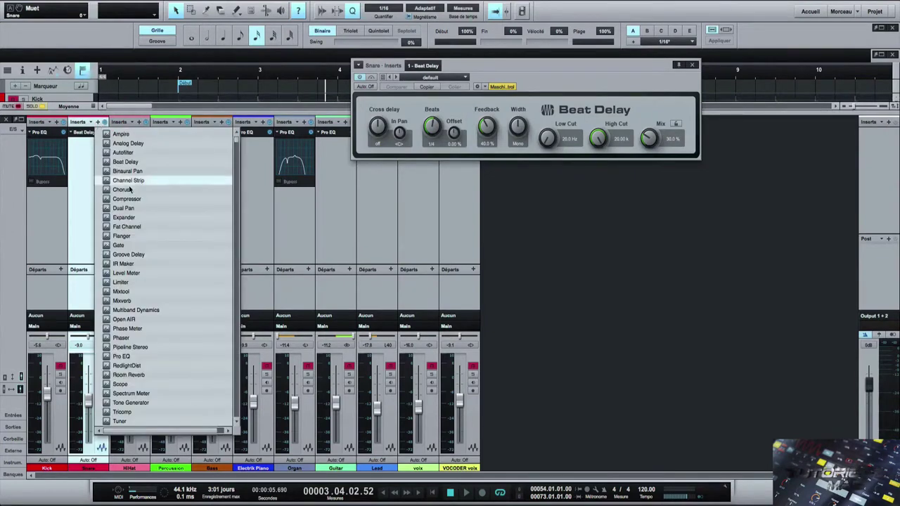
left_click(129, 236)
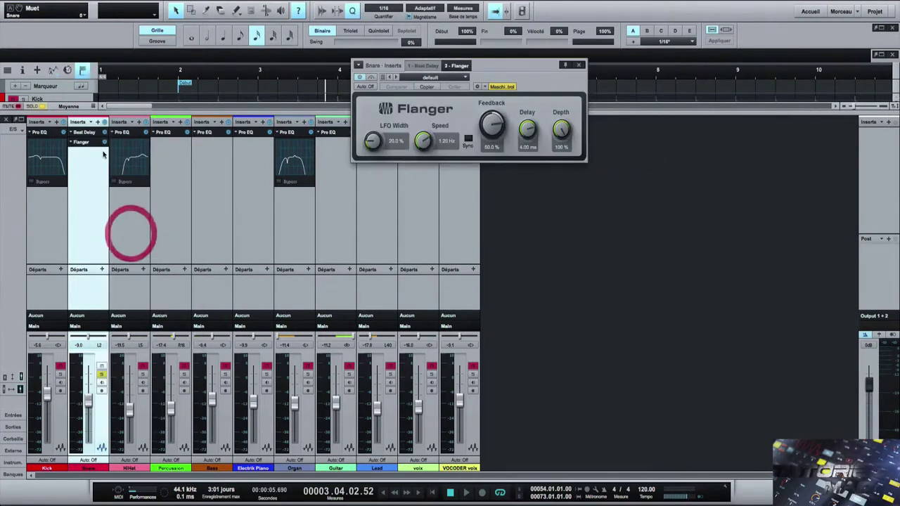
left_click(97, 124)
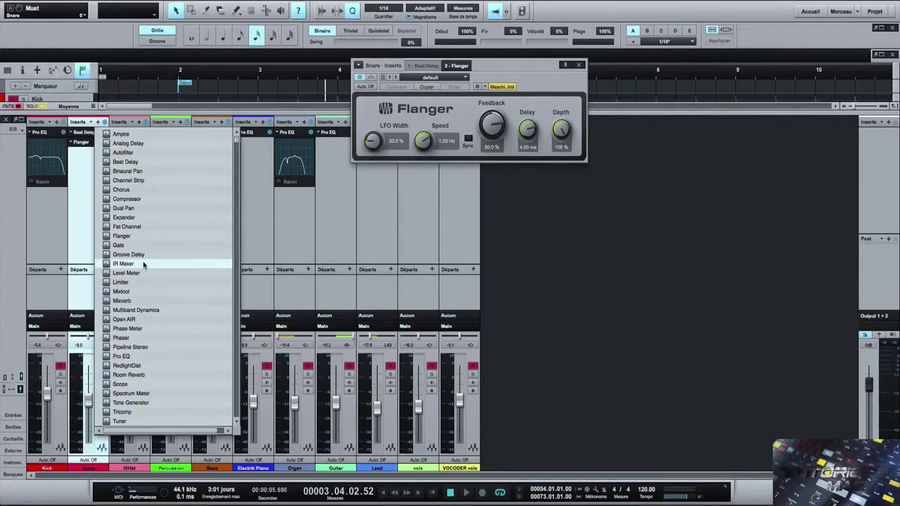
left_click(134, 301)
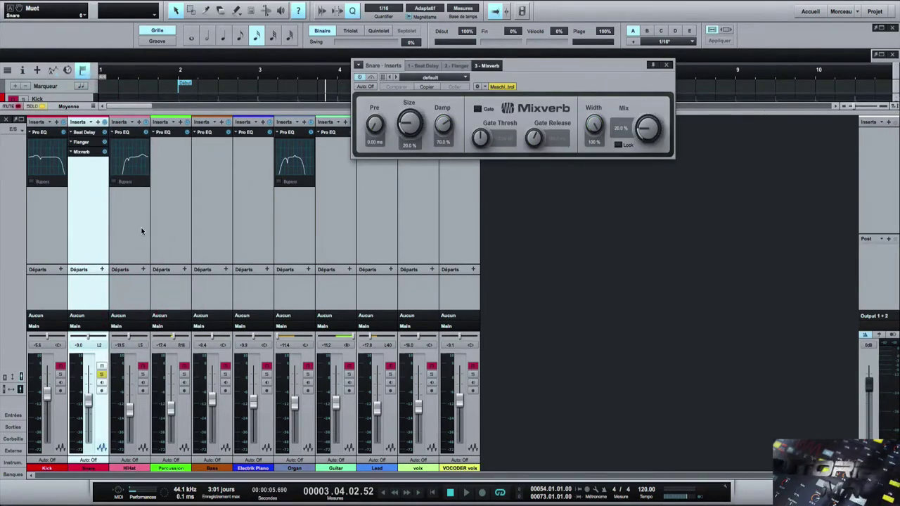
key("F3")
left_click(177, 99)
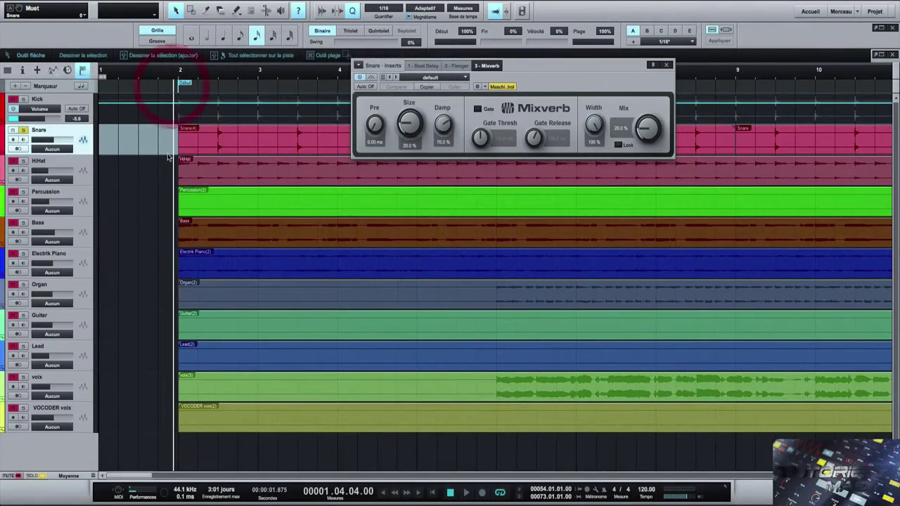
- Play the song and close the Mixverb effect window
key("space")
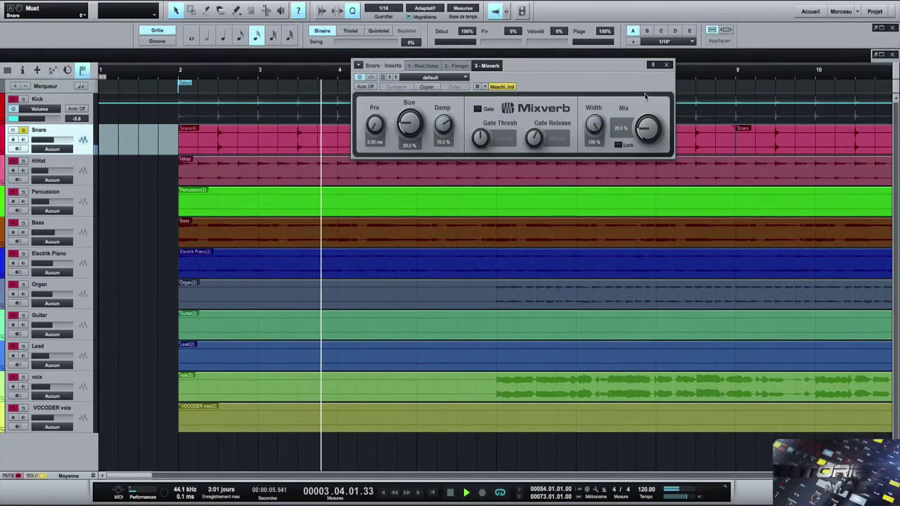
left_click(666, 64)
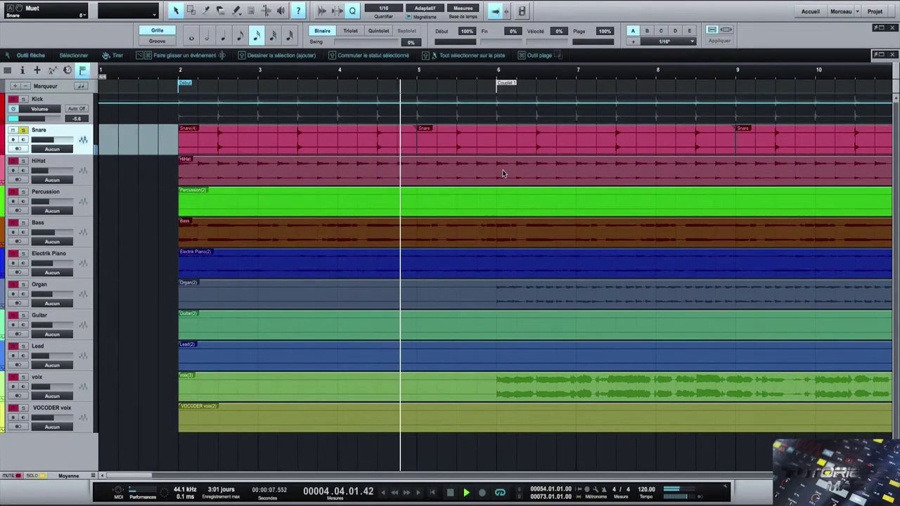
key("space")
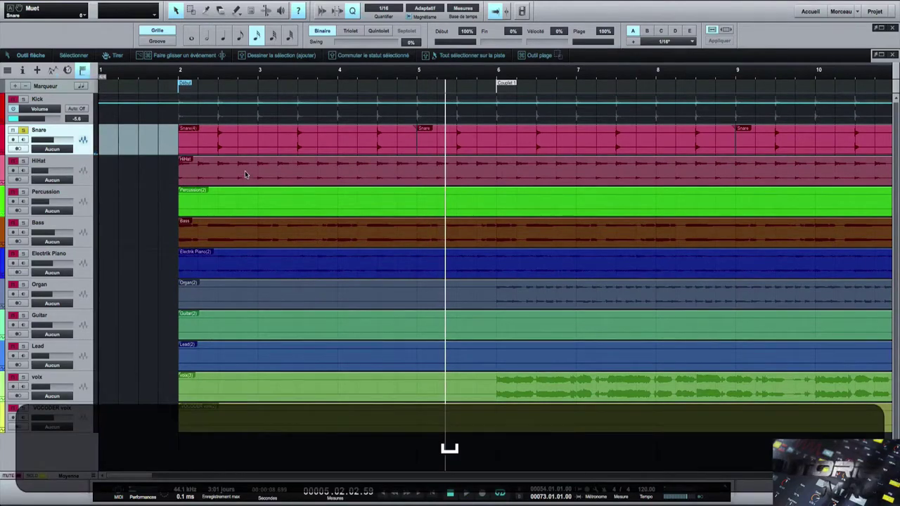
- Move the bars 2–5 Snare(4) event to a new track with Reporter sur nouvelle piste
right_click(244, 134)
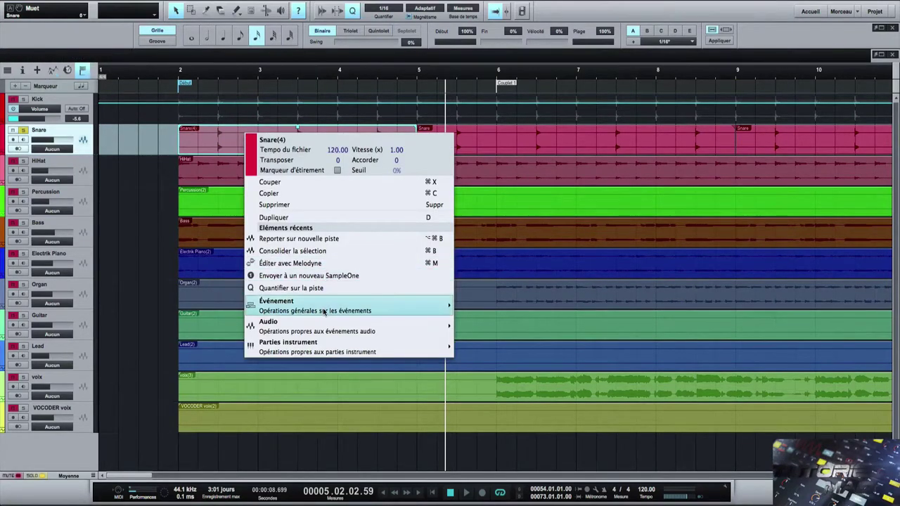
mouse_move(324, 311)
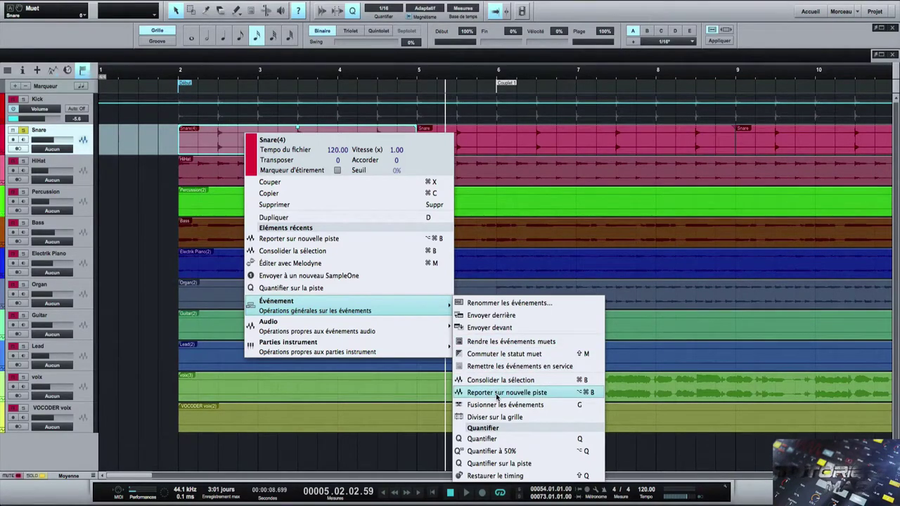
left_click(496, 393)
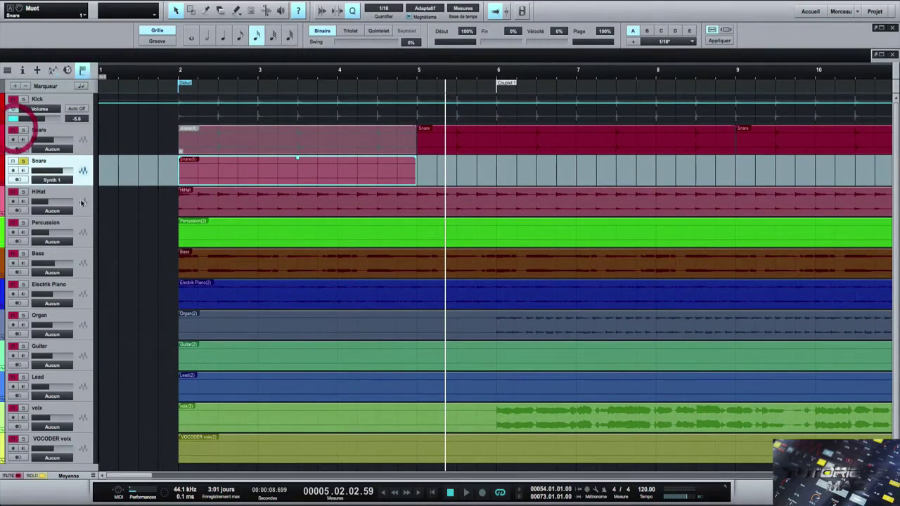
left_click(172, 93)
- Play the song and check the mixer, which now shows the new Snare channel
key("space")
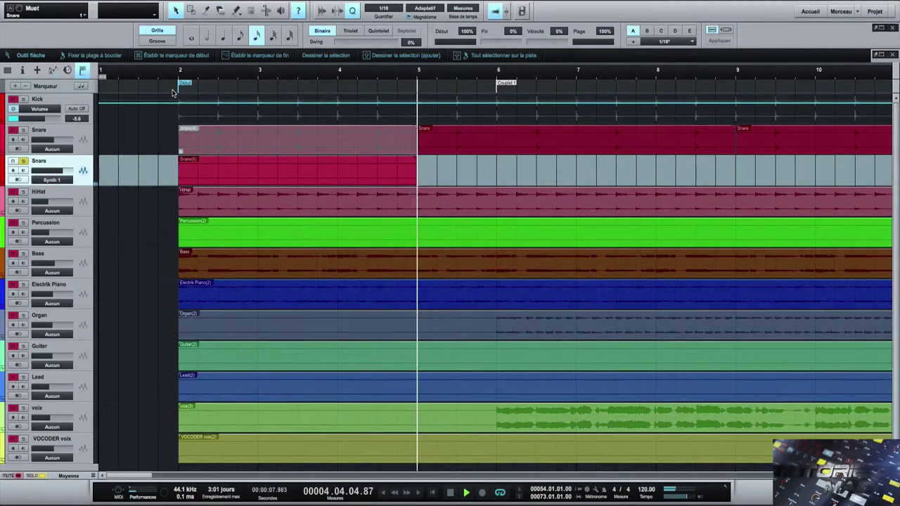
key("space")
key("F3")
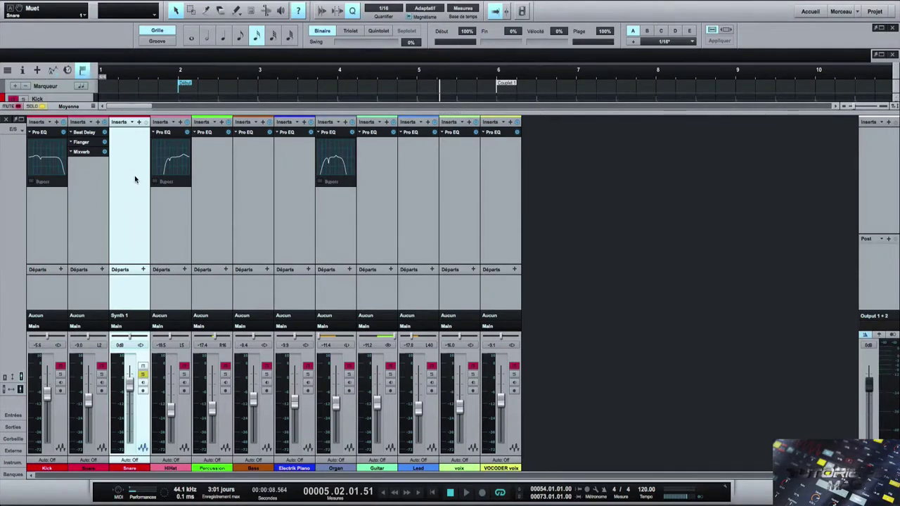
key("F3")
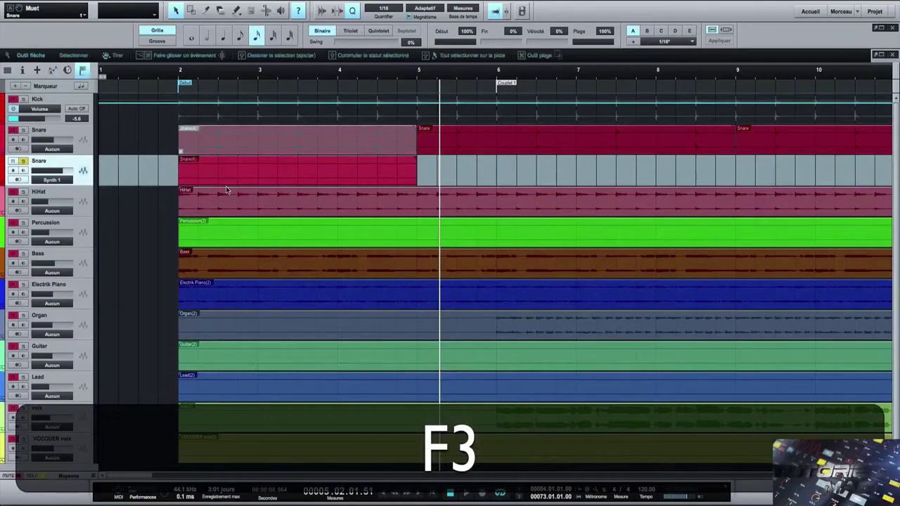
- Select the Electrik Piano track, start playback and bring up the mixer console
left_click(65, 130)
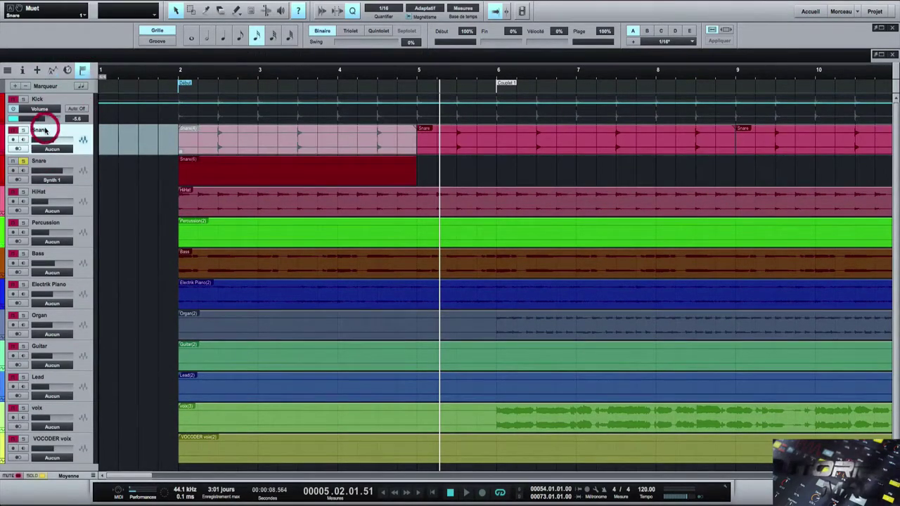
left_click(137, 141)
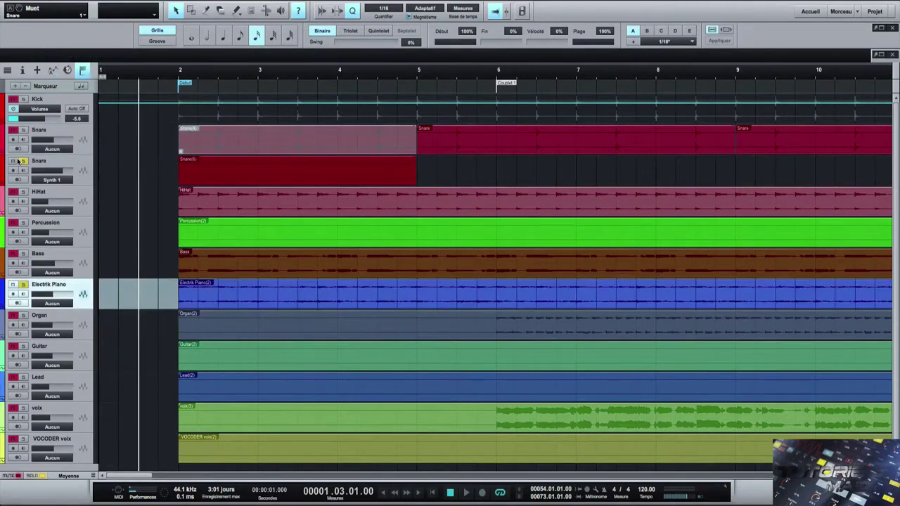
key("space")
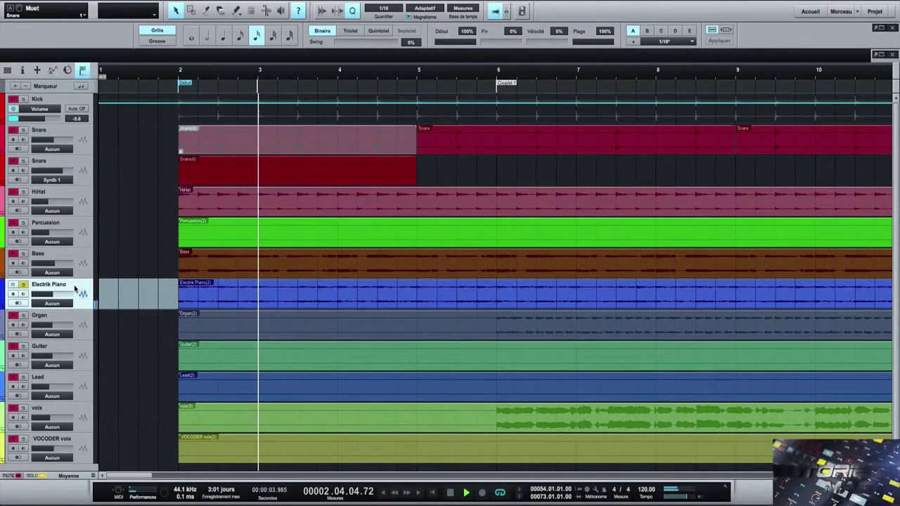
key("F3")
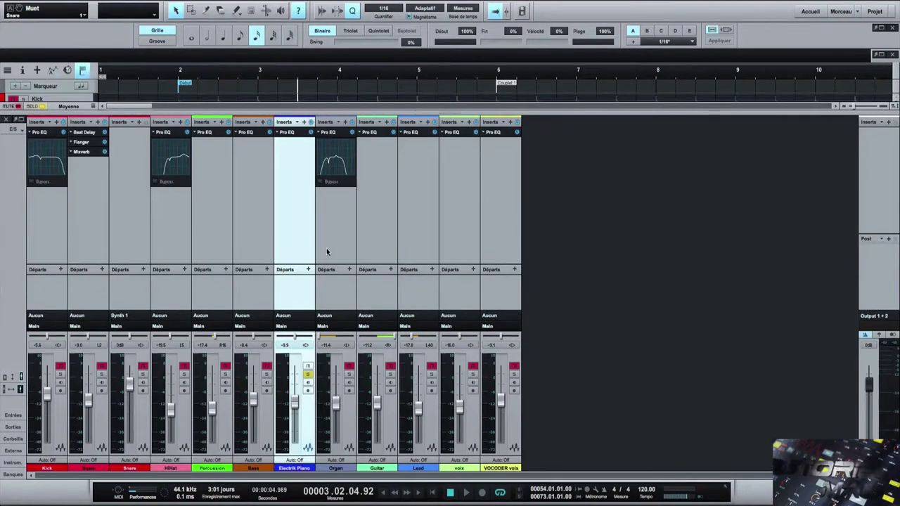
- Add Chorus, Mixverb and Phaser inserts after Pro EQ on Electrik Piano, then listen and close the mixer
left_click(304, 123)
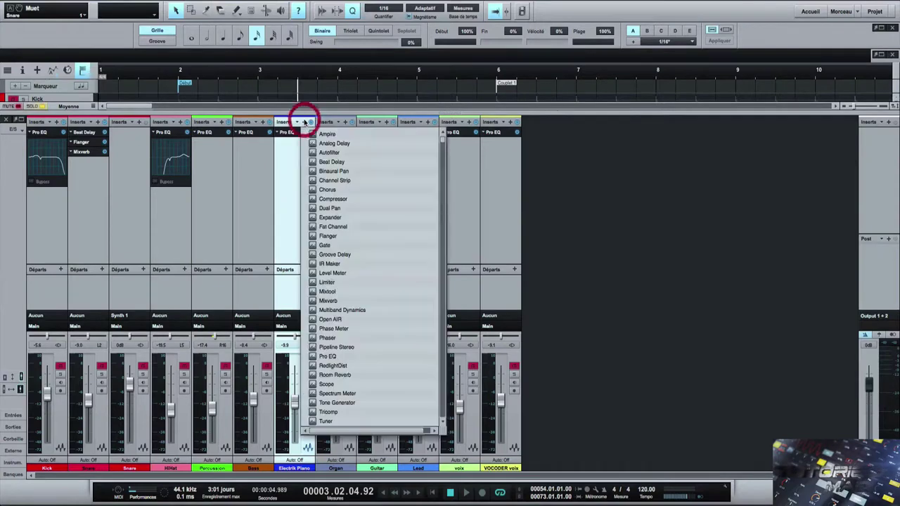
left_click(322, 191)
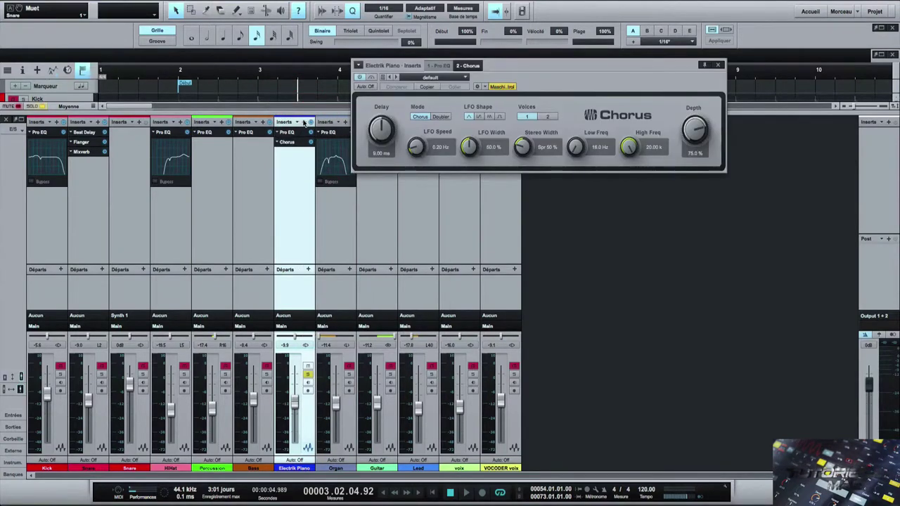
left_click(304, 122)
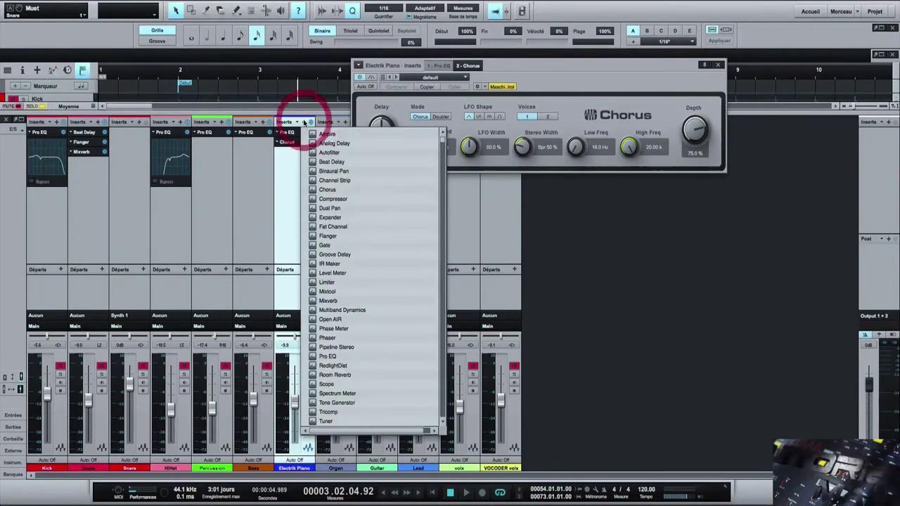
left_click(355, 301)
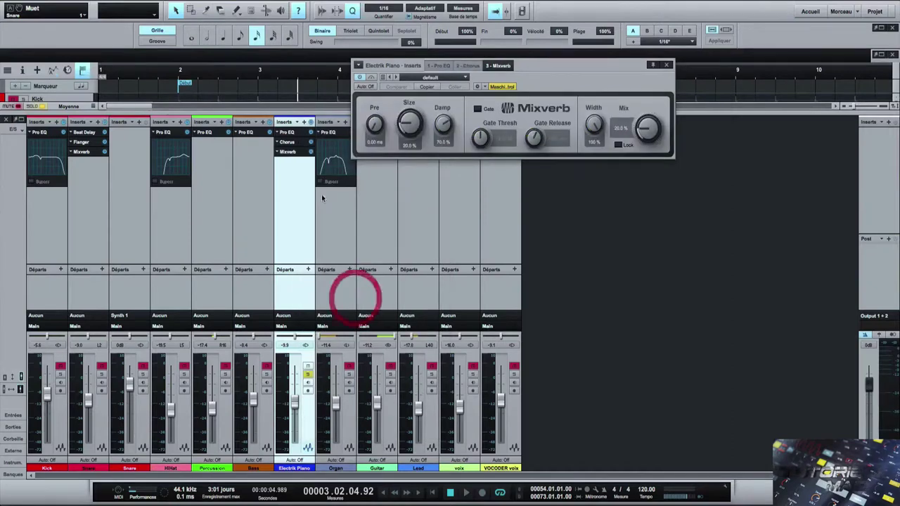
left_click(304, 122)
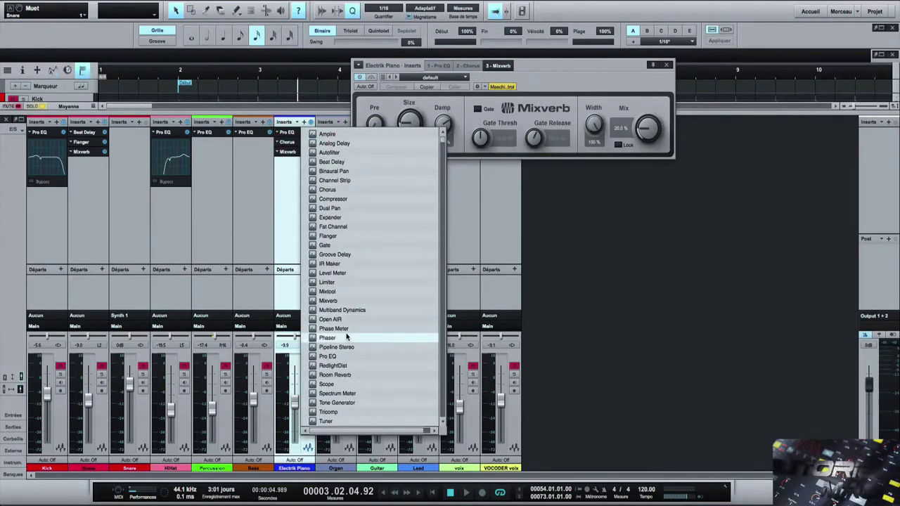
left_click(346, 338)
key("space")
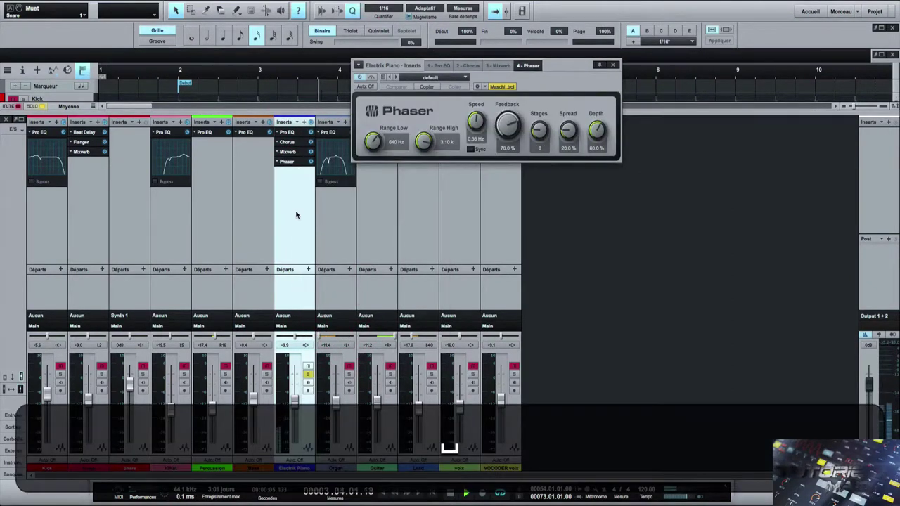
key("F3")
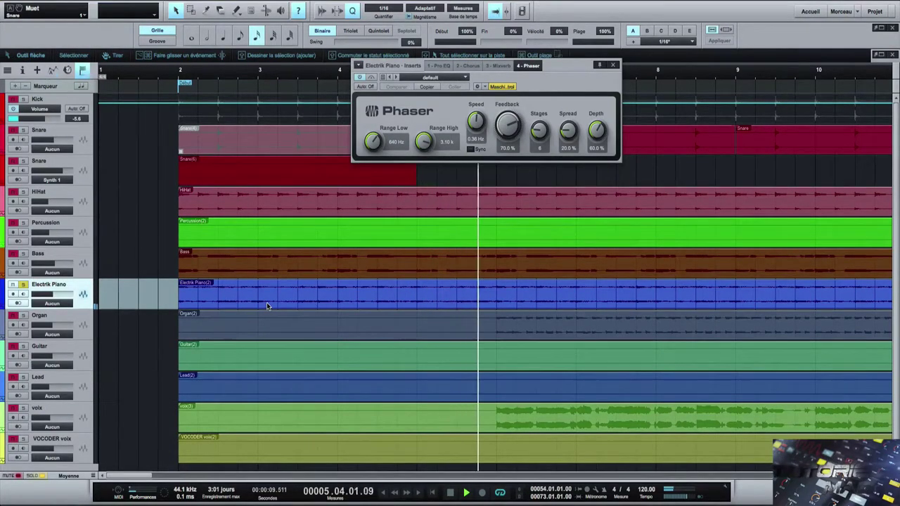
- Bounce the effected Electrik Piano(2) event to a new track, then play it and open the mixer
right_click(215, 291)
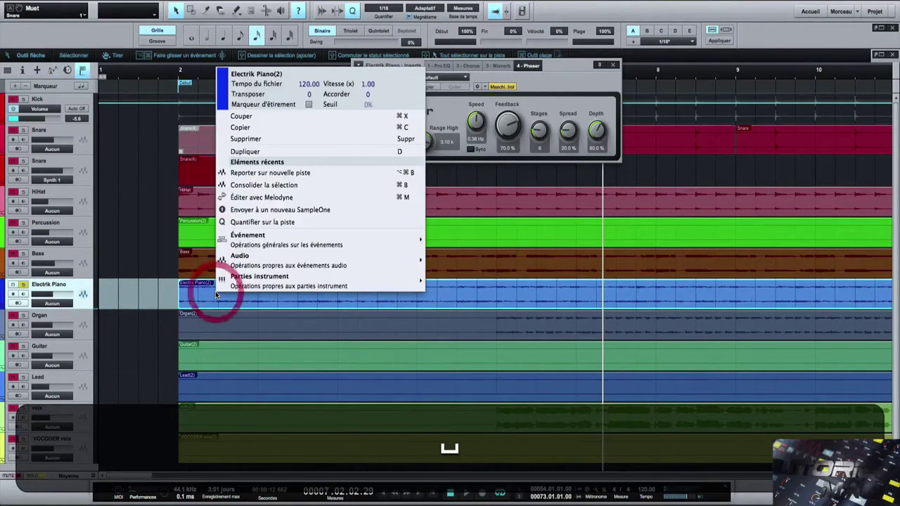
mouse_move(305, 233)
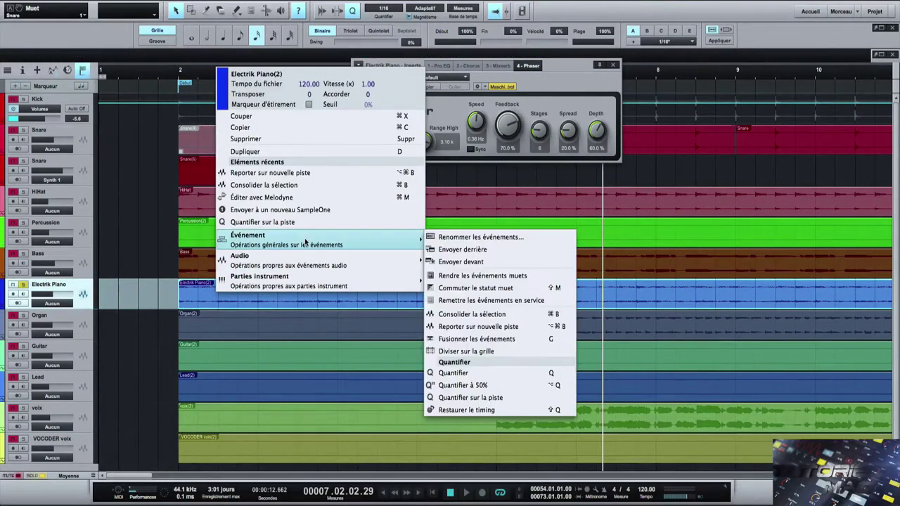
left_click(481, 326)
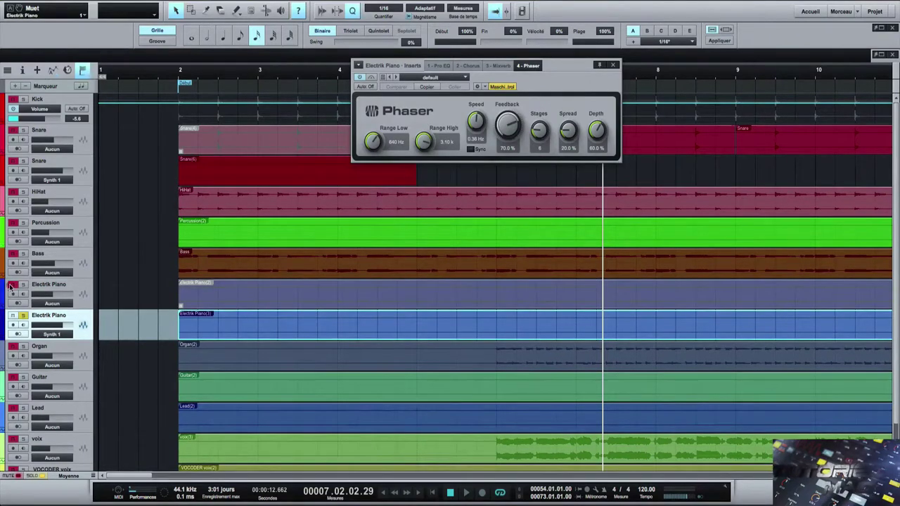
left_click(176, 93)
key("space")
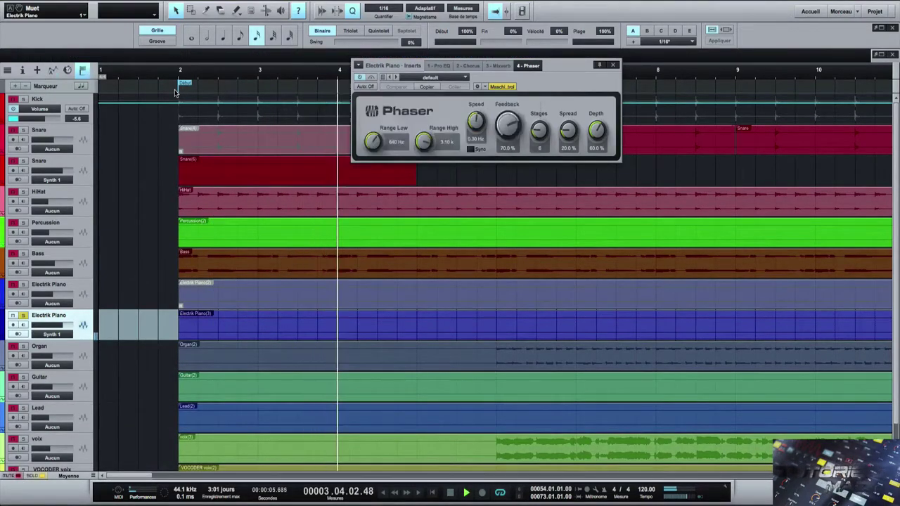
key("F3")
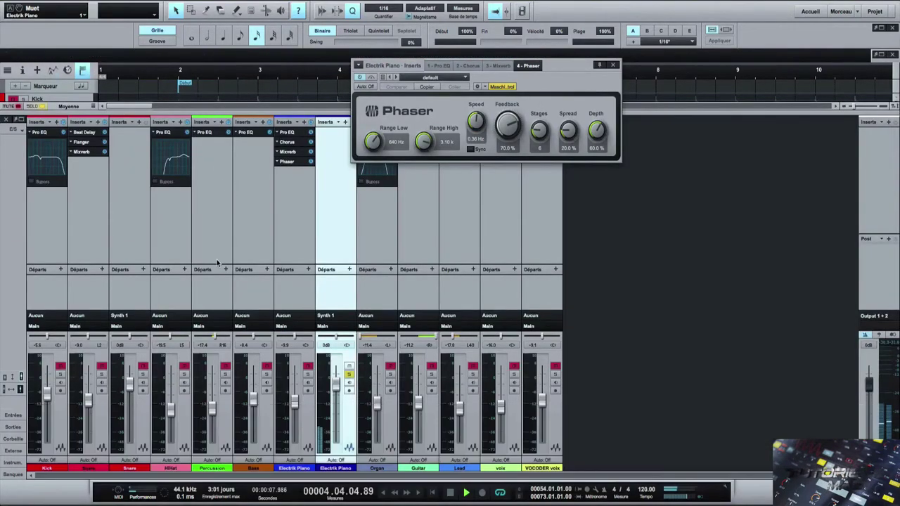
left_click(328, 214)
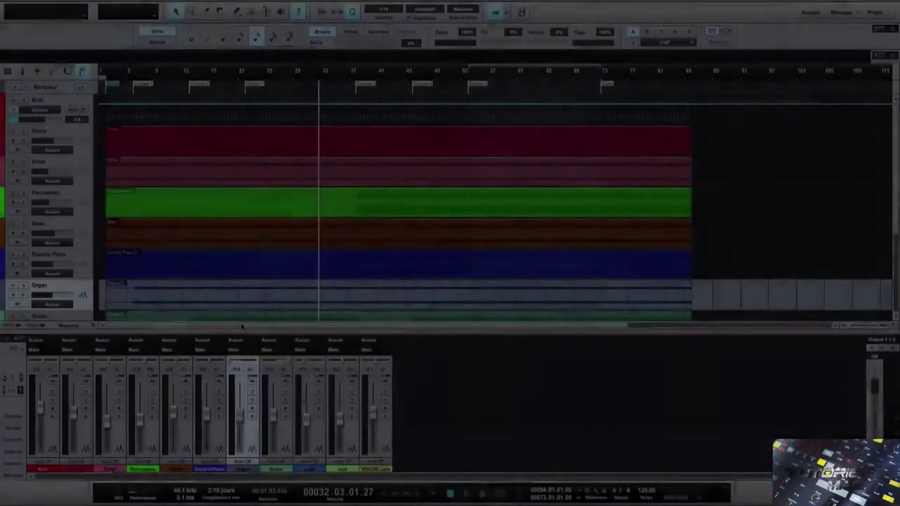
- Close the mixer, zoom to the song start, solo Snare and play bars 2 to 6
key("F3")
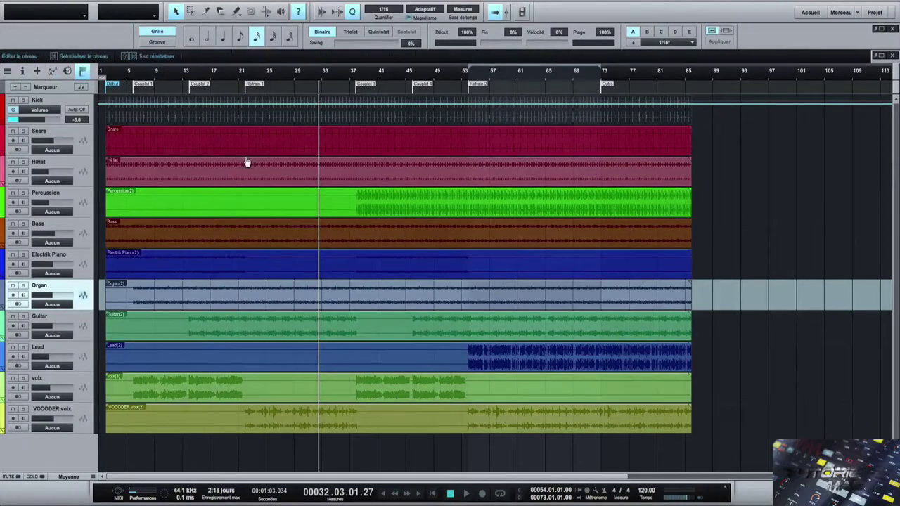
left_click_drag(107, 83, 158, 104)
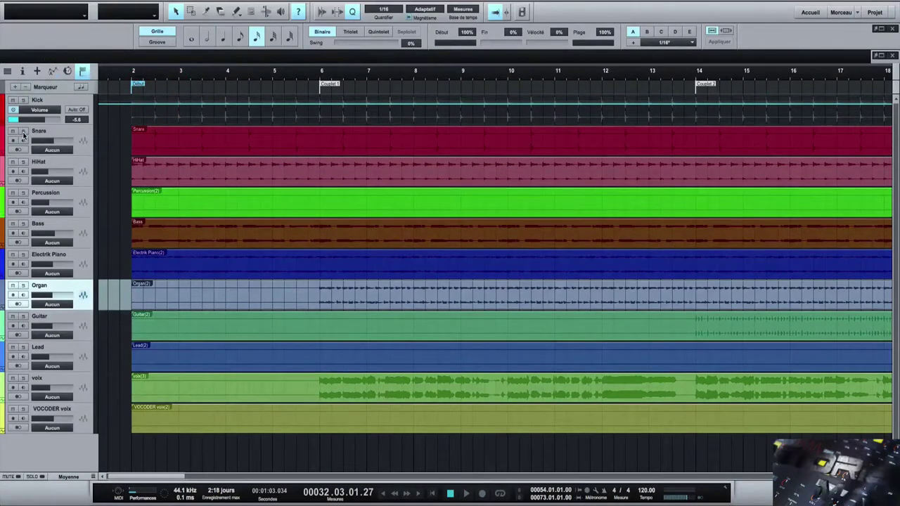
left_click(23, 133)
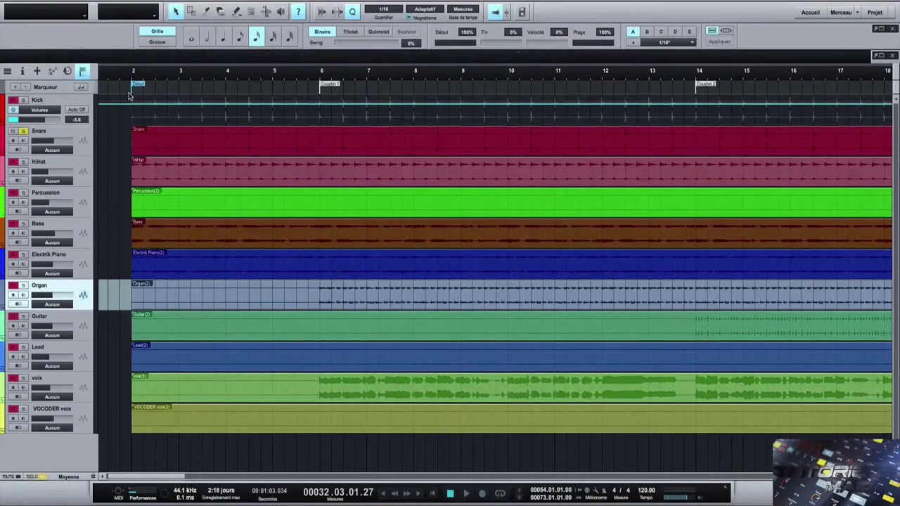
left_click_drag(129, 92, 235, 177)
key("space")
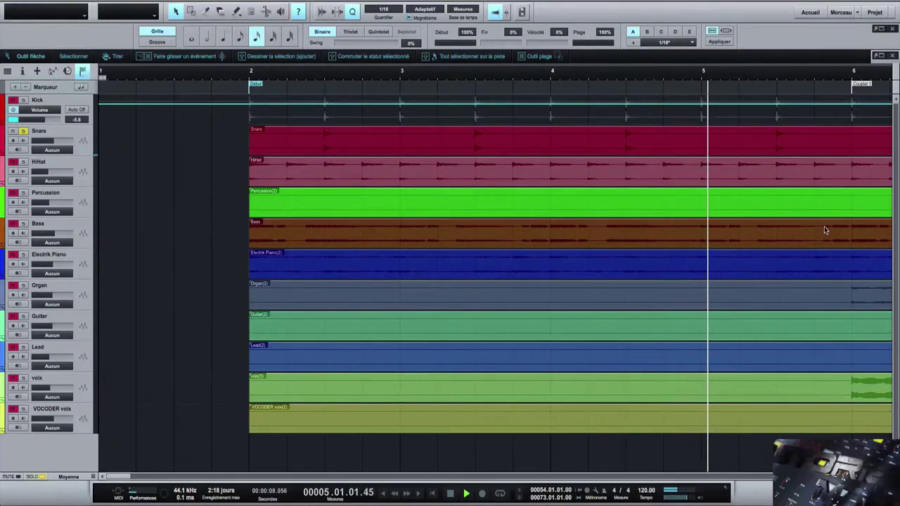
key("space")
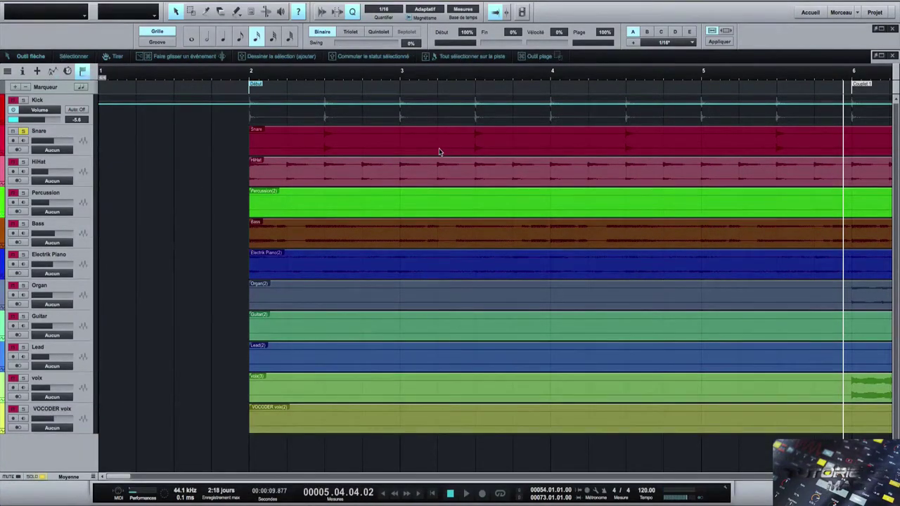
- Split the Snare event with the split tool at four points, once per bar across bars 2–6
left_click(206, 12)
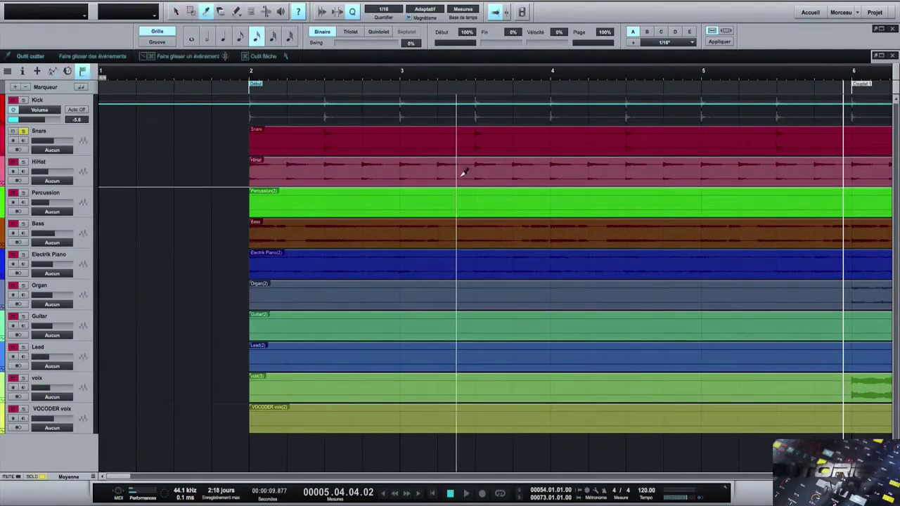
left_click(440, 145)
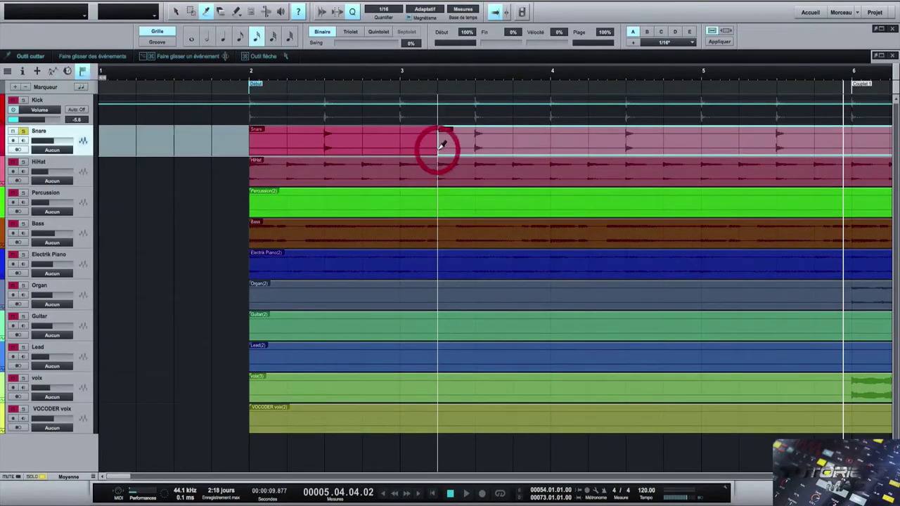
left_click(595, 137)
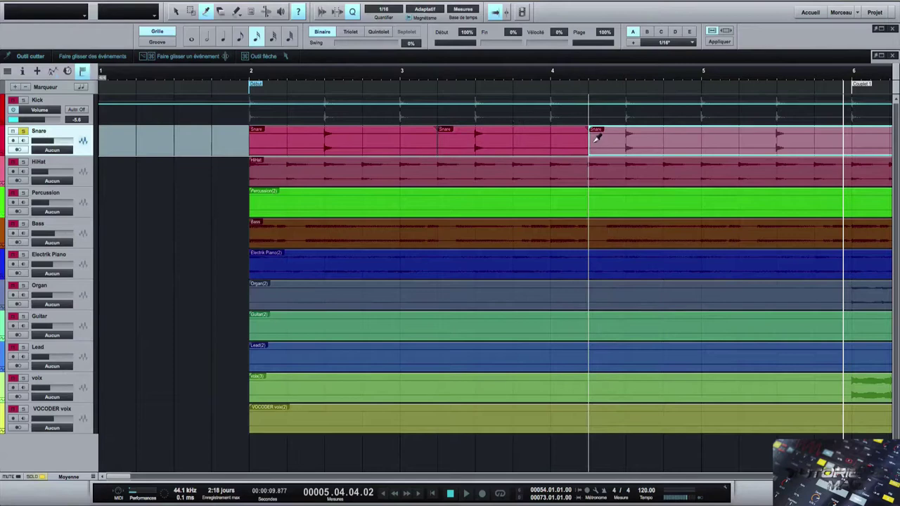
left_click(740, 141)
left_click(889, 140)
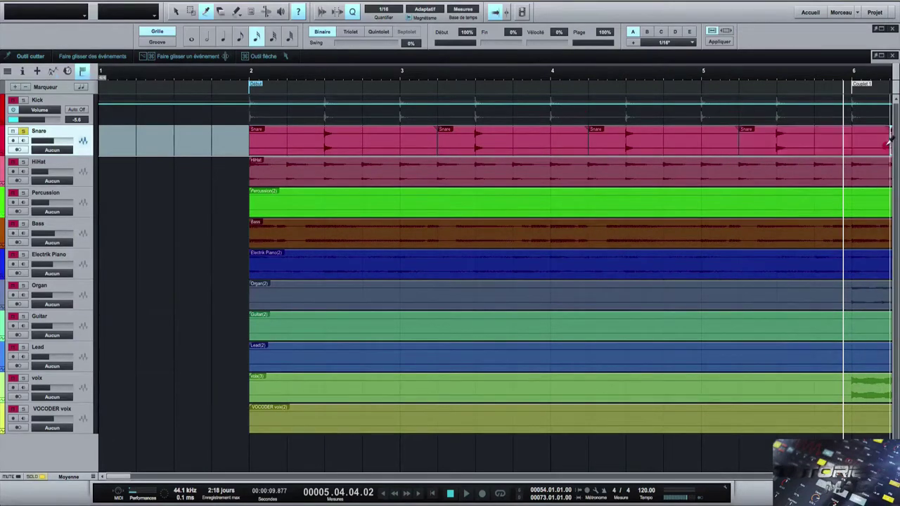
left_click(176, 11)
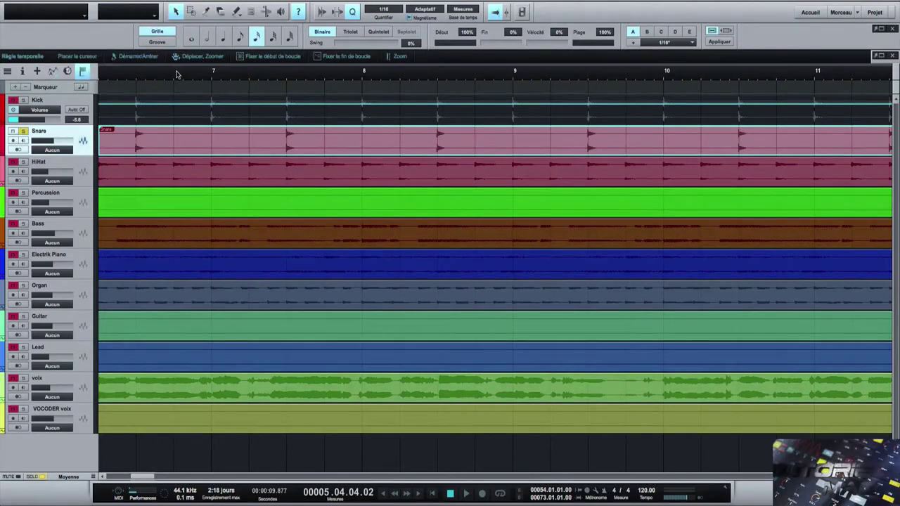
- Check the short Snare pieces, then clear the selection and return the playhead to the start
left_click_drag(177, 74, 266, 46)
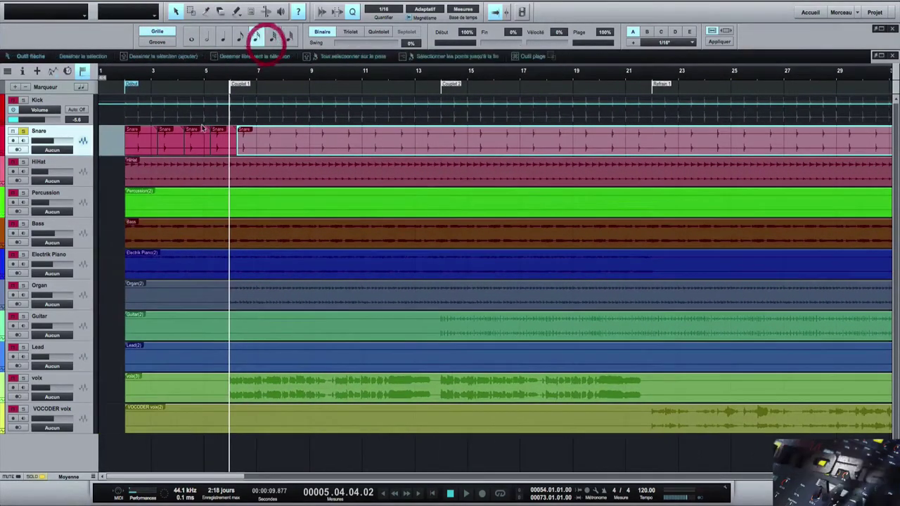
left_click(148, 138)
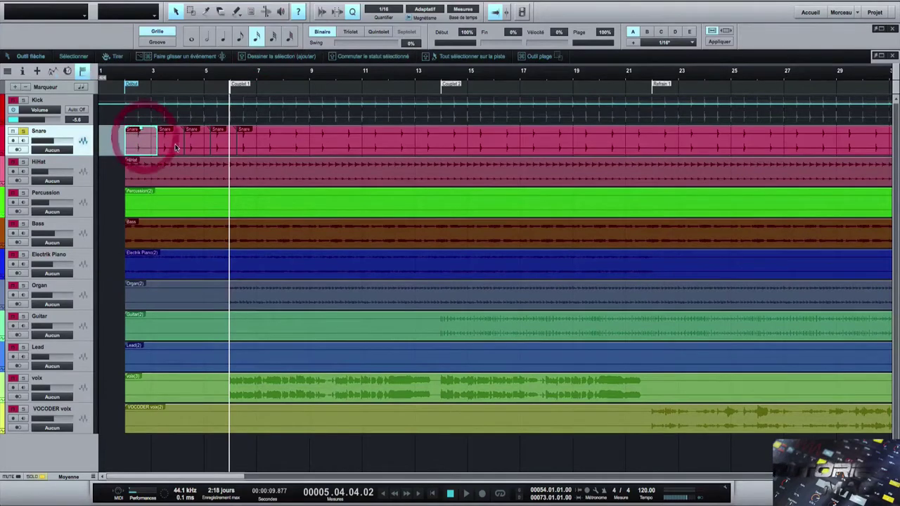
left_click(215, 147)
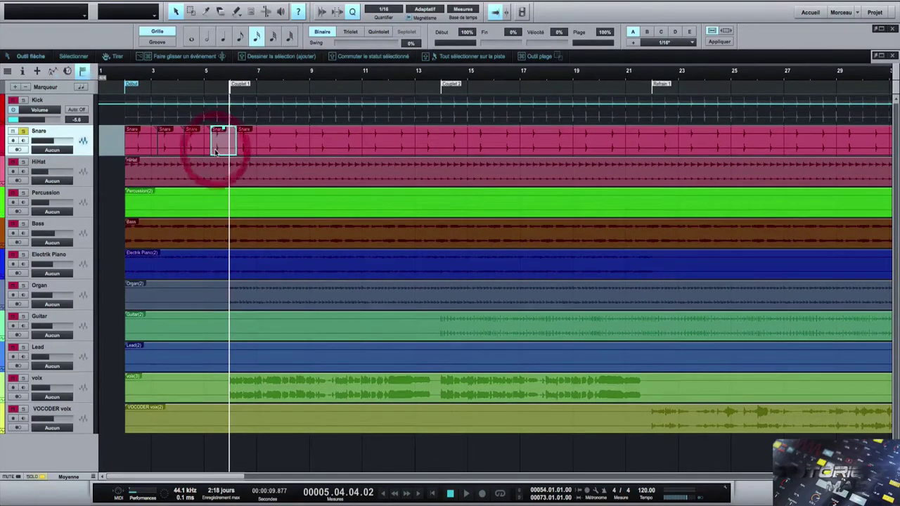
left_click(127, 95)
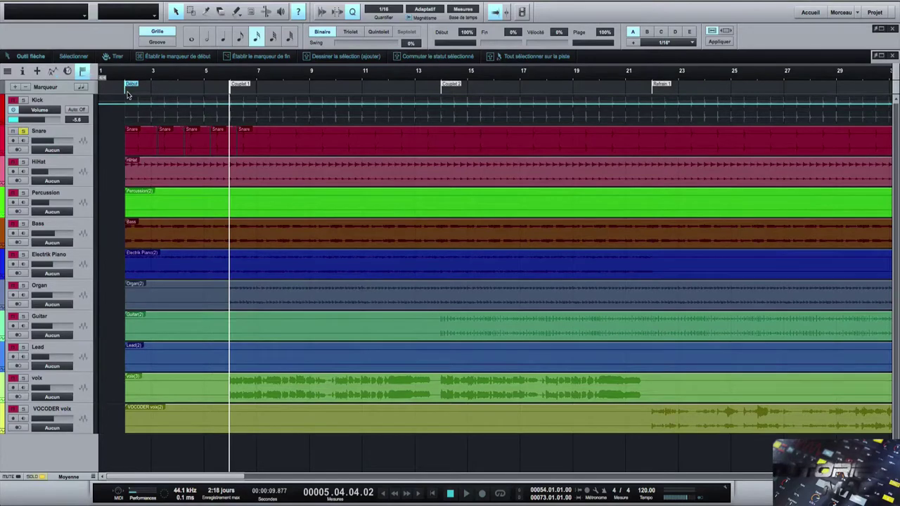
left_click(120, 89)
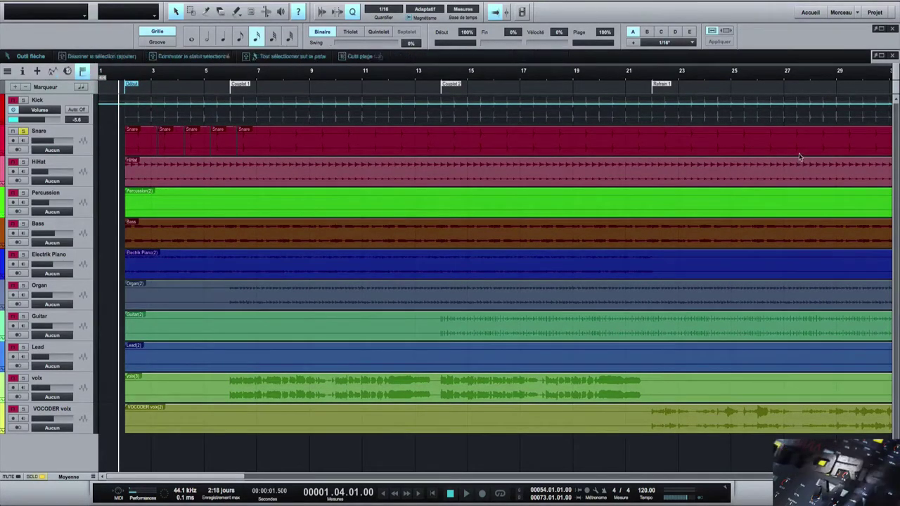
- Drag the Analog Delay 'Slap you back' preset from the Browser onto the first Snare event
left_click(876, 494)
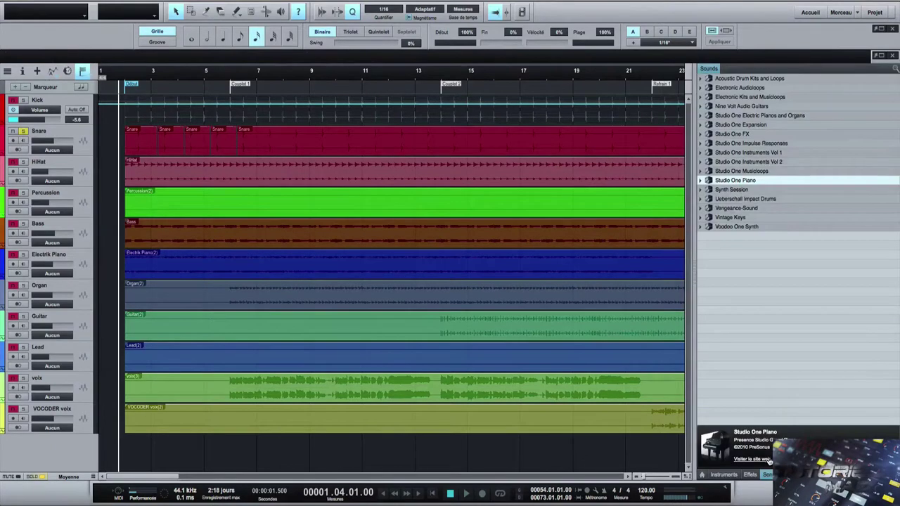
left_click(750, 476)
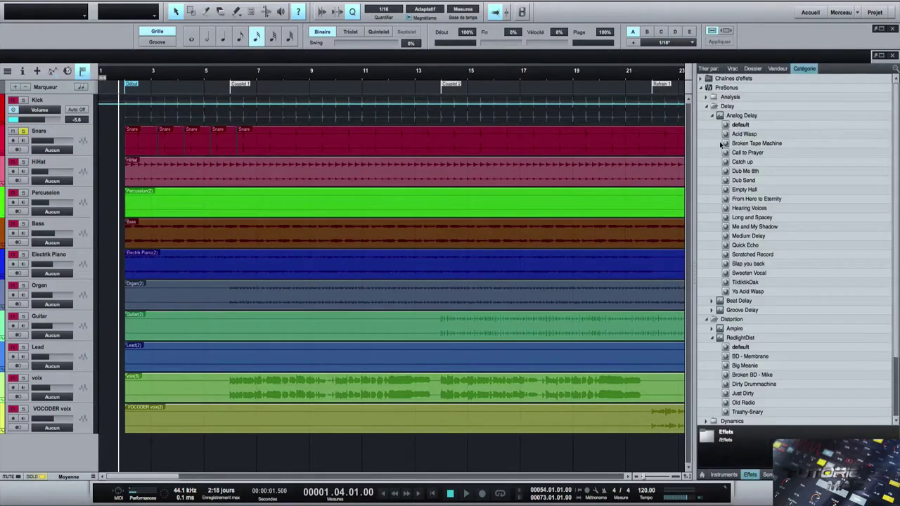
left_click(708, 105)
left_click(700, 87)
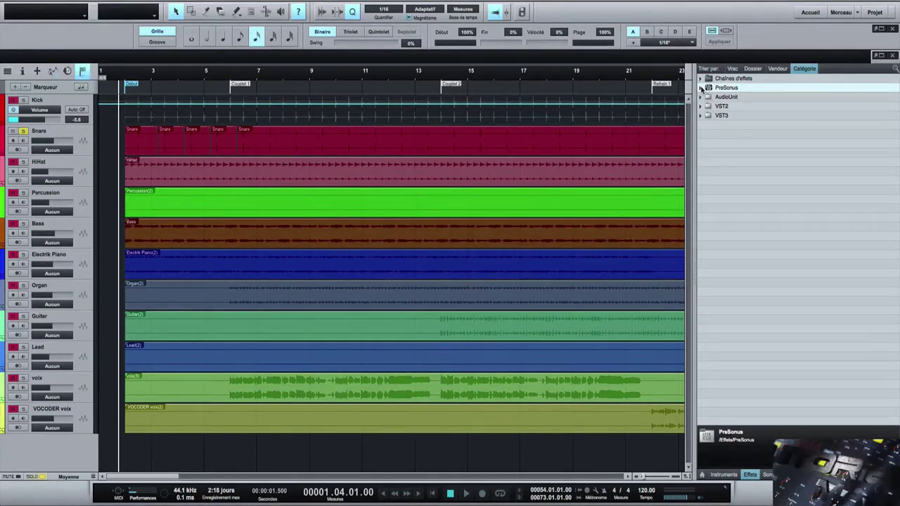
left_click(700, 87)
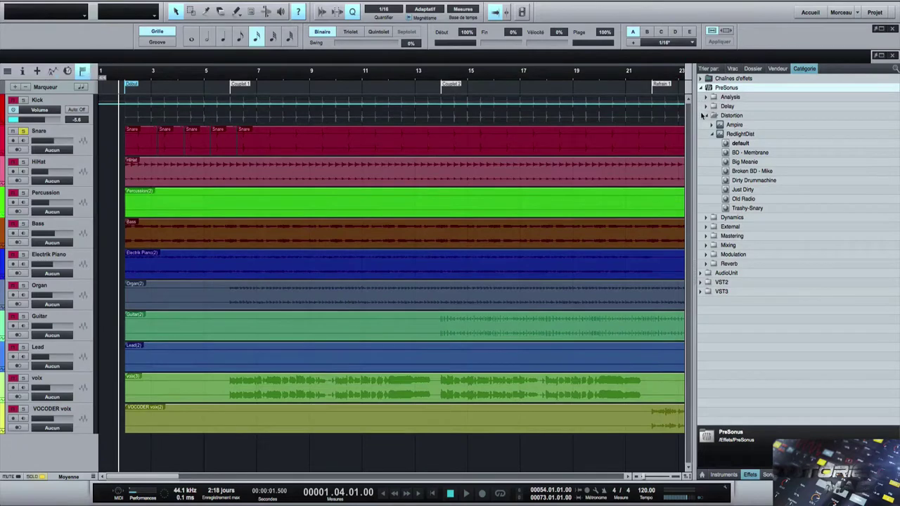
left_click(708, 116)
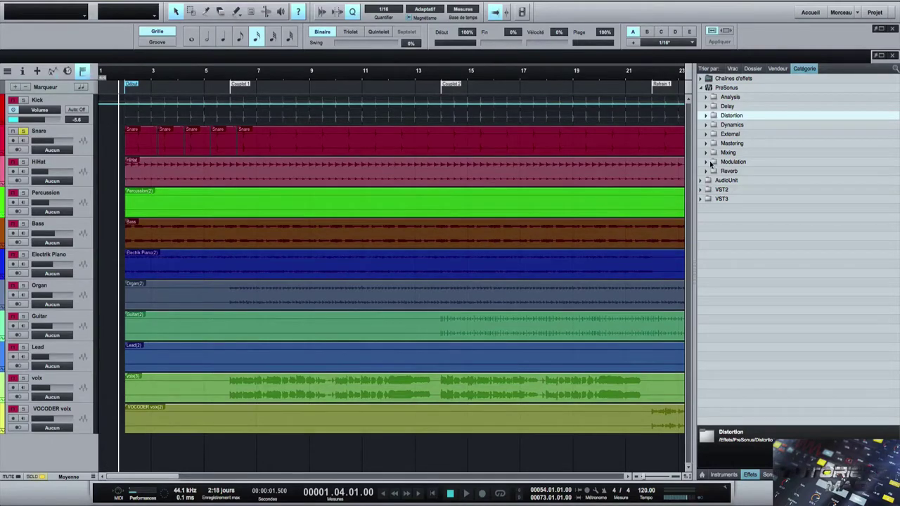
left_click(706, 106)
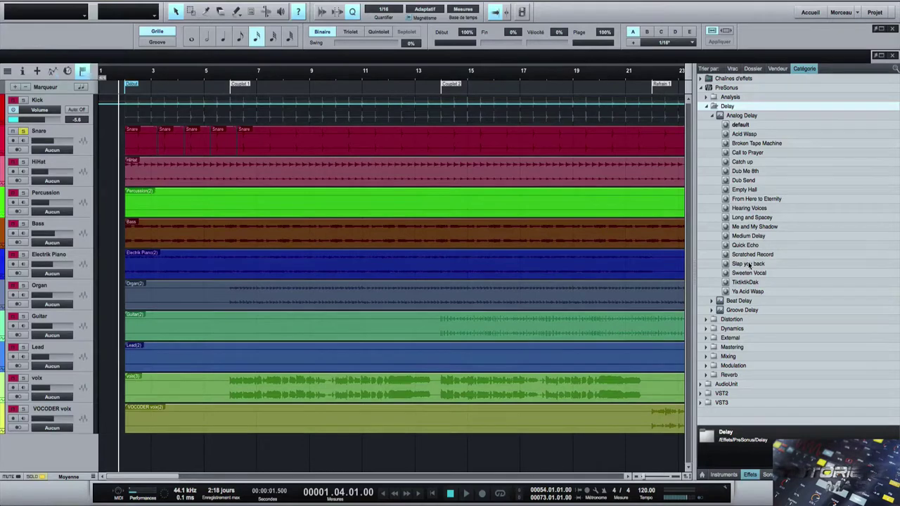
left_click_drag(749, 265, 148, 136)
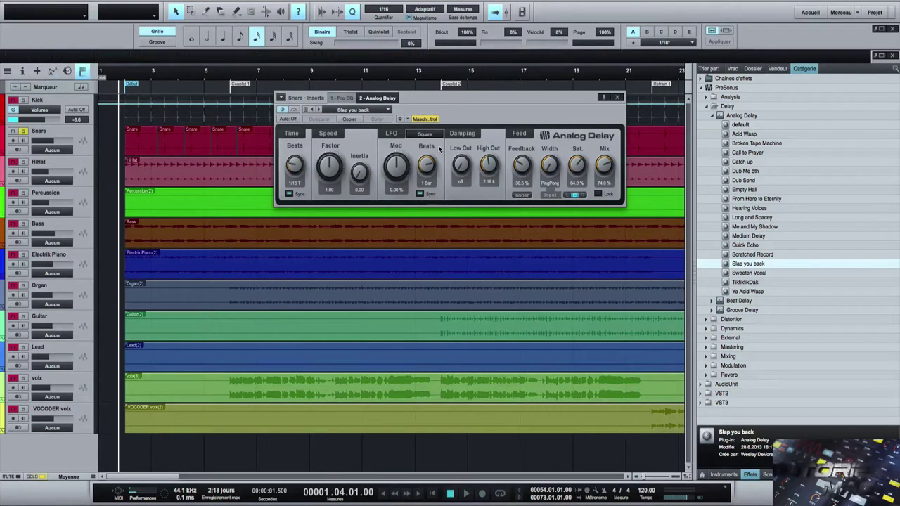
- Listen, remove the Analog Delay insert from the Snare channel, and select the Medium Delay preset
key("space")
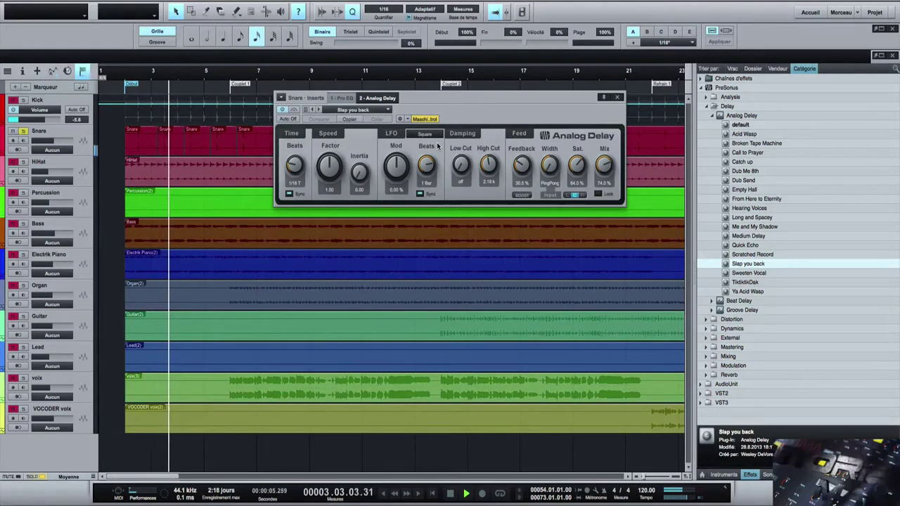
key("space")
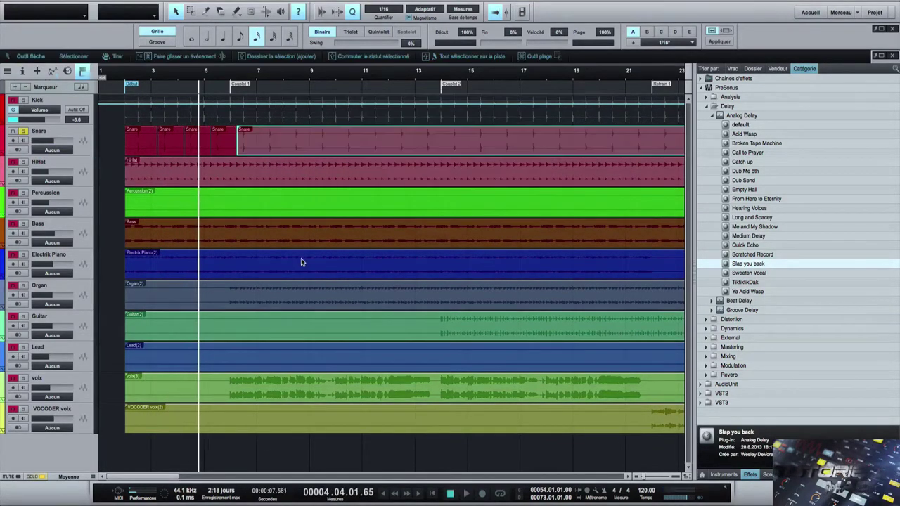
key("F3")
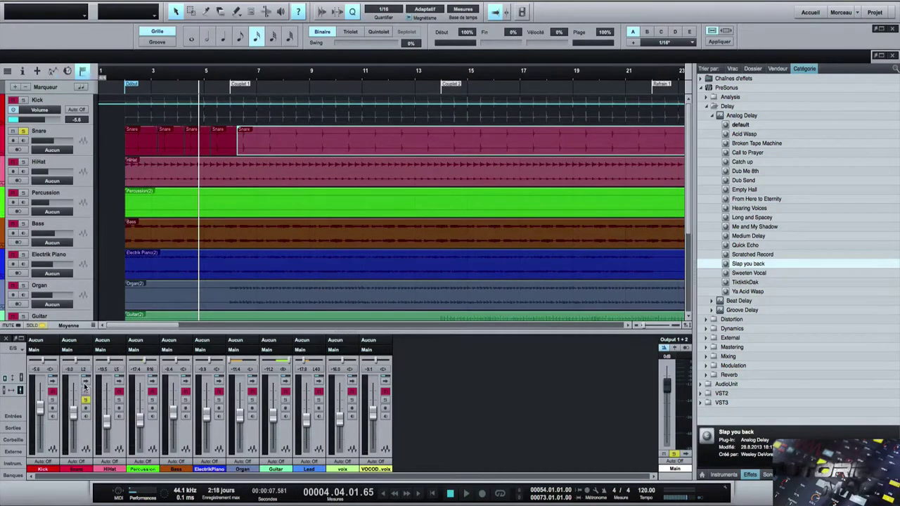
left_click(85, 385)
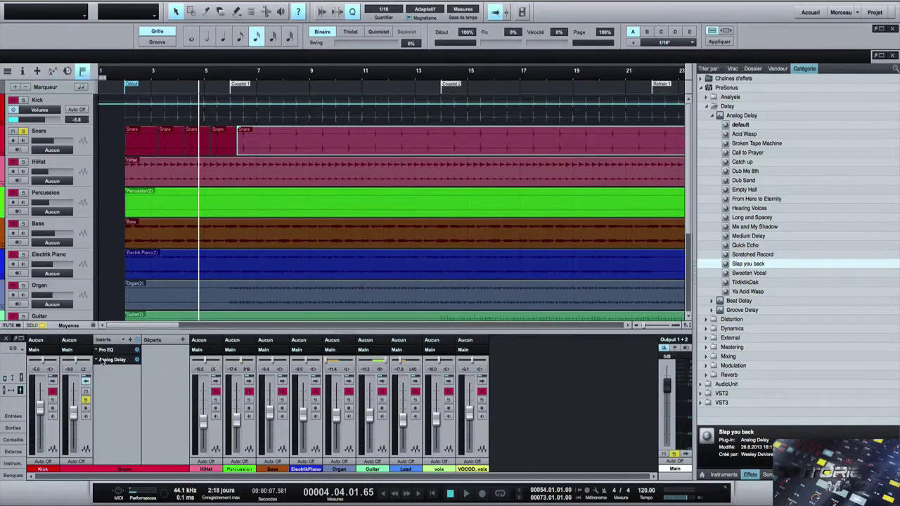
right_click(99, 360)
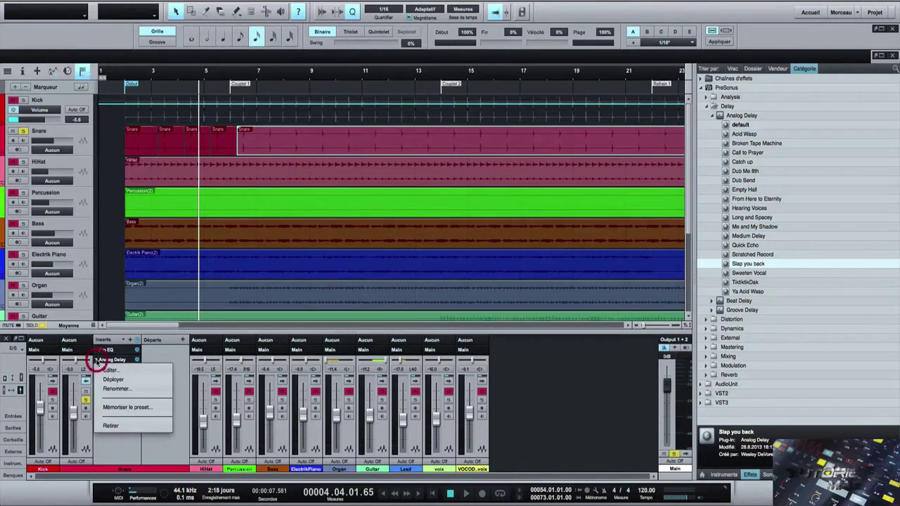
left_click(116, 426)
key("F3")
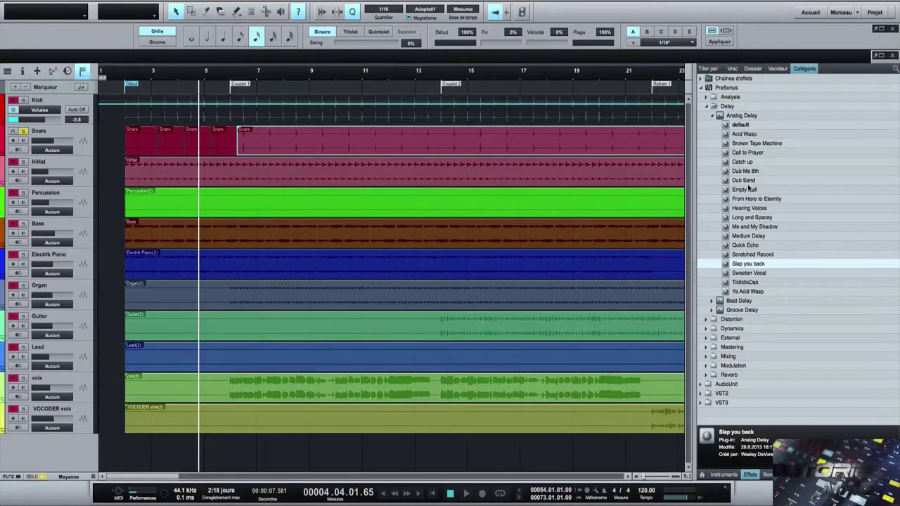
left_click(746, 236)
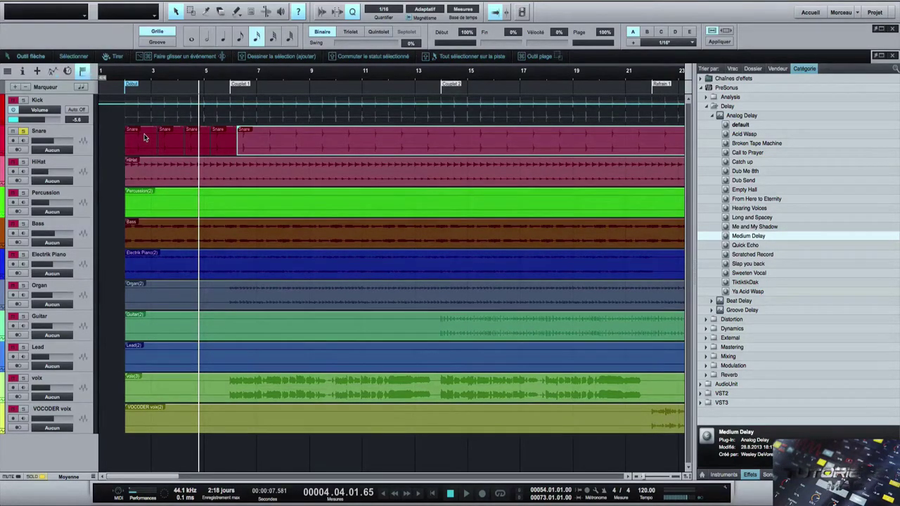
- Alt-drag the Medium Delay preset onto a single Snare event as an event effect and play it back
left_click(168, 145)
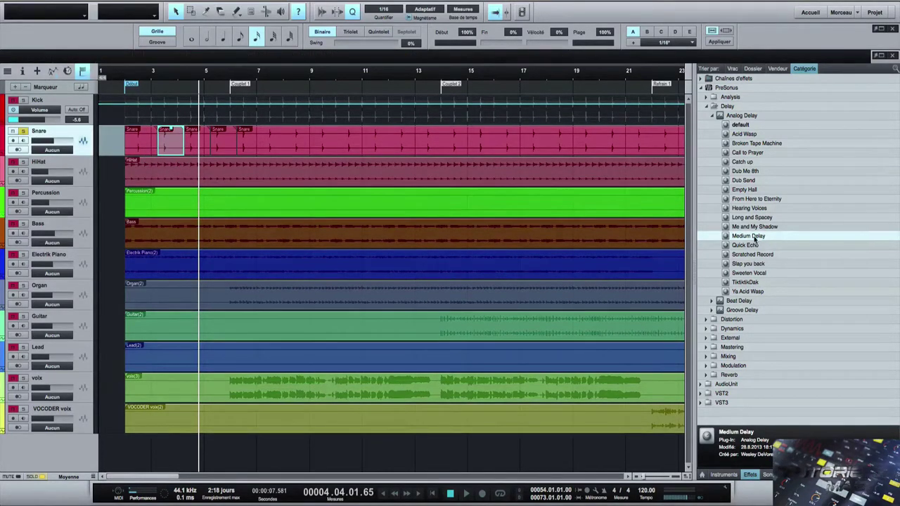
left_click_drag(753, 237, 248, 135)
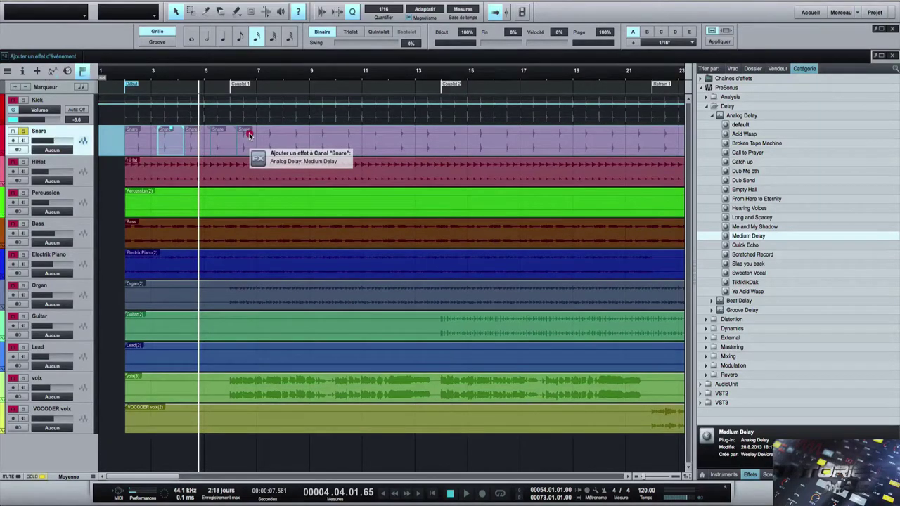
key("alt")
left_click_drag(249, 135, 249, 134)
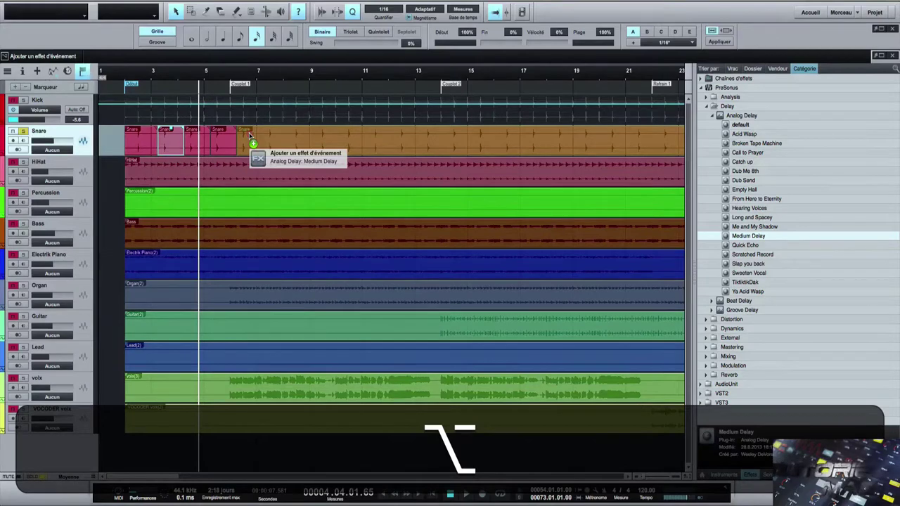
left_click_drag(249, 134, 171, 136)
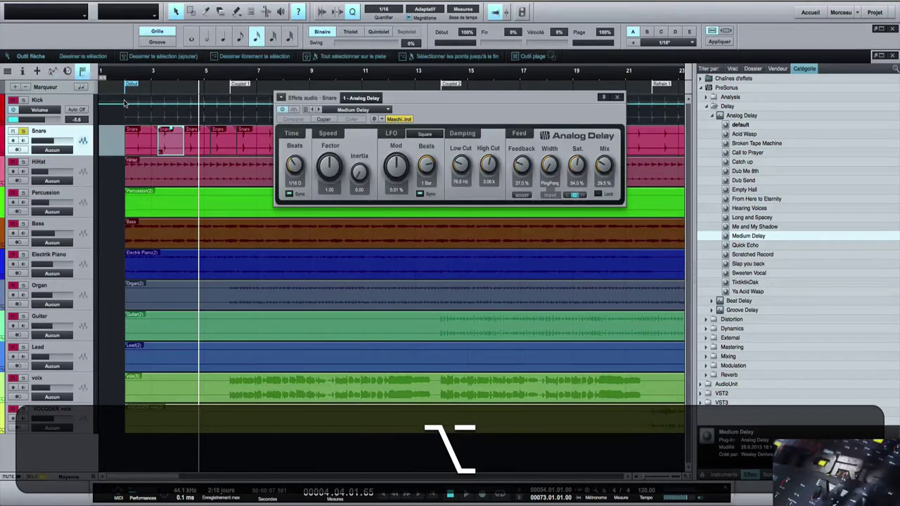
left_click(121, 90)
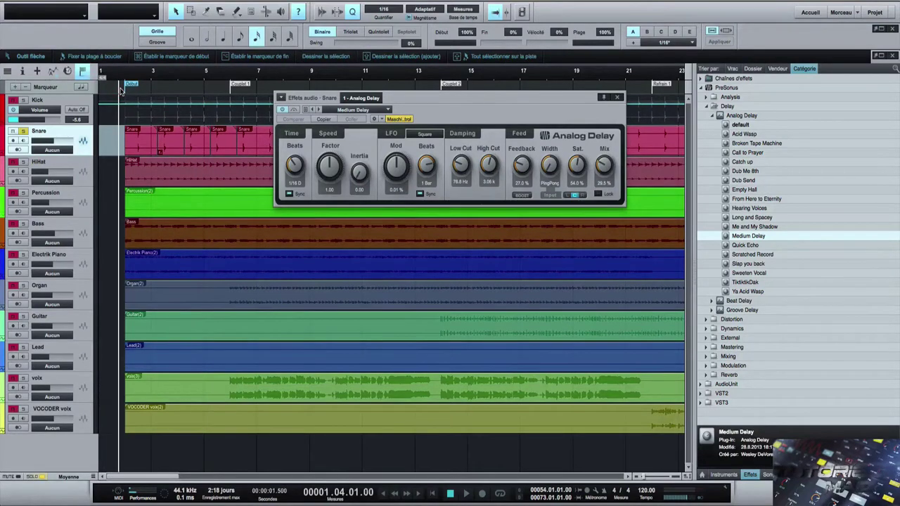
key("space")
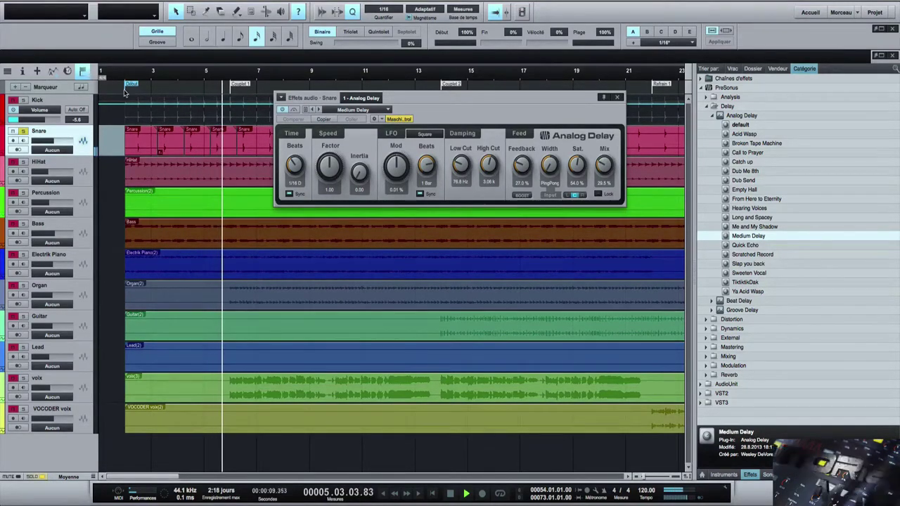
key("space")
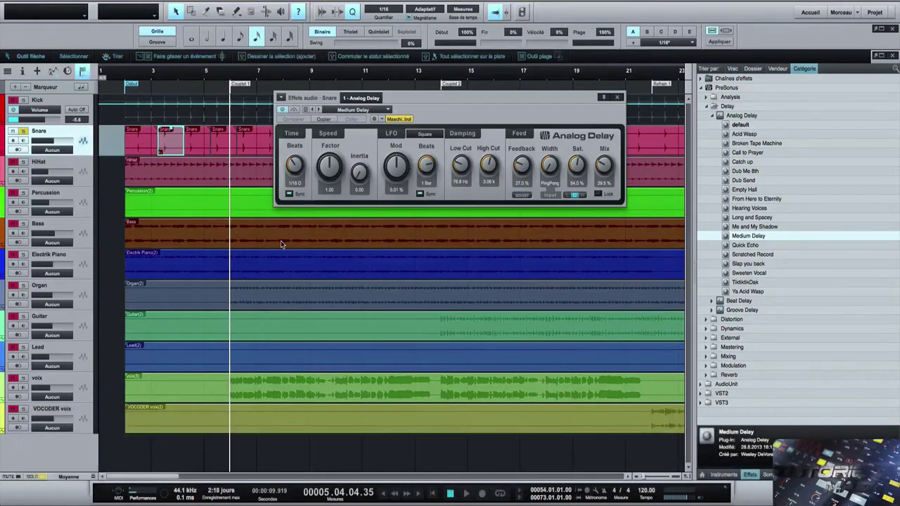
- Confirm the Snare channel inserts, then remove the Analog Delay from that event and reset the playhead
key("F3")
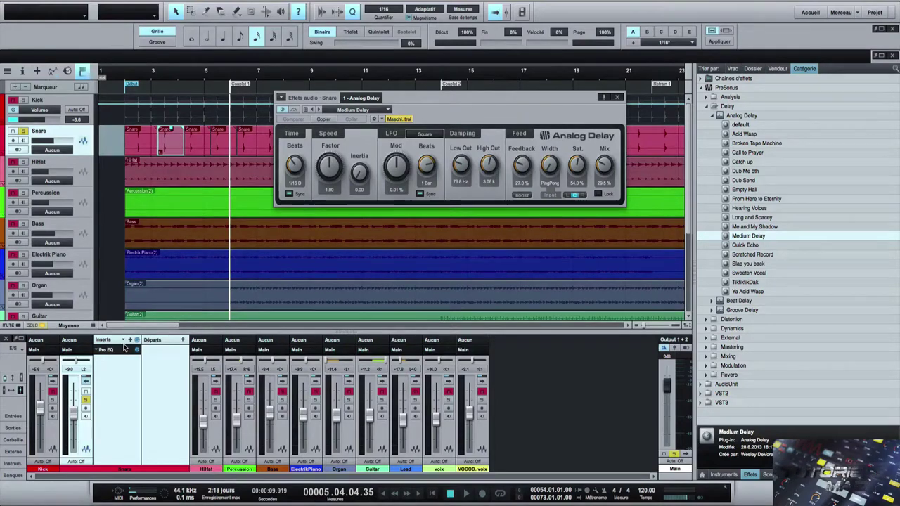
key("F3")
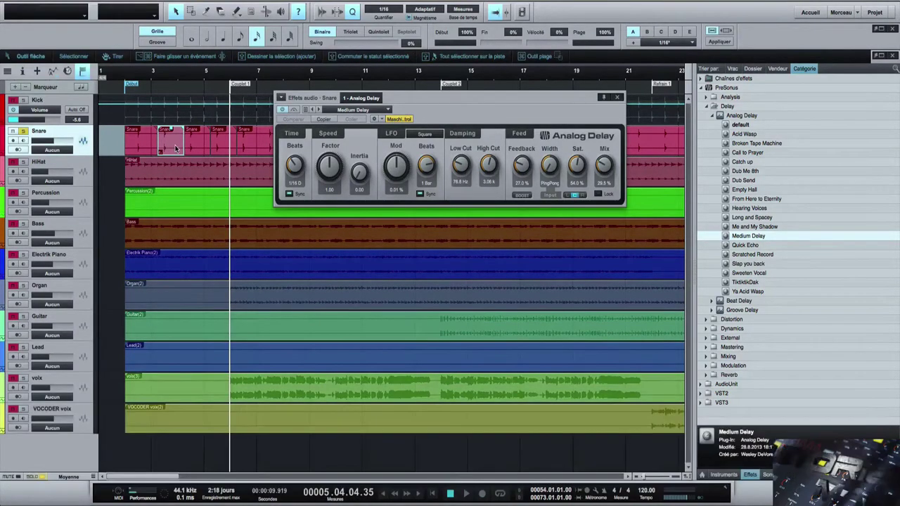
left_click(284, 98)
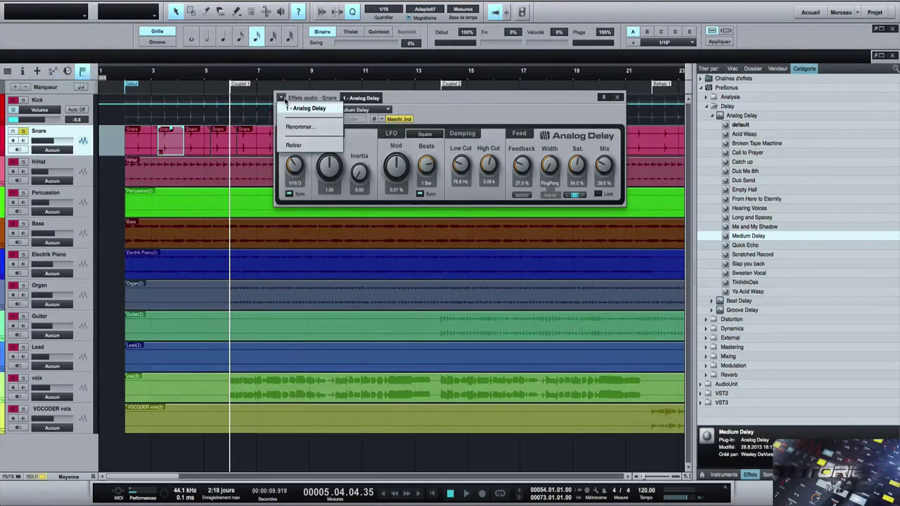
left_click(292, 147)
left_click(118, 98)
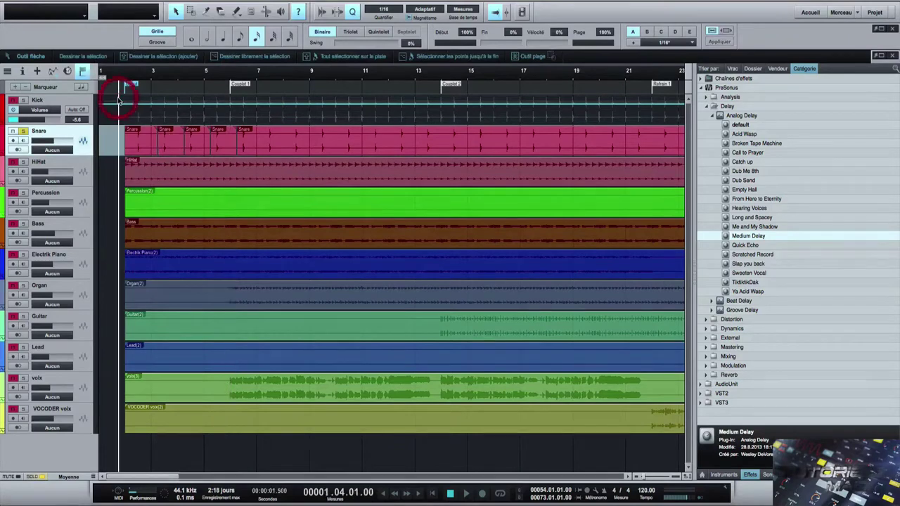
- Apply the Analog Delay Medium Delay preset as an event effect to the second and fourth Snare events
key("space")
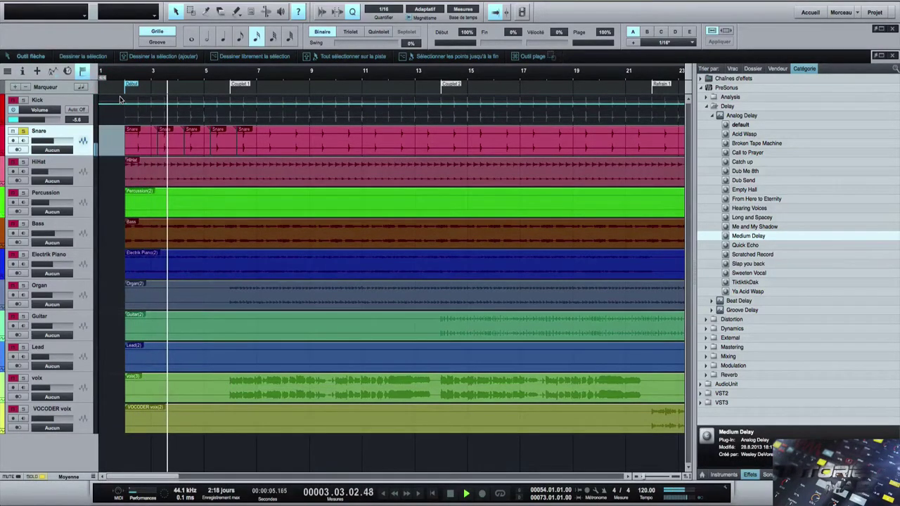
key("space")
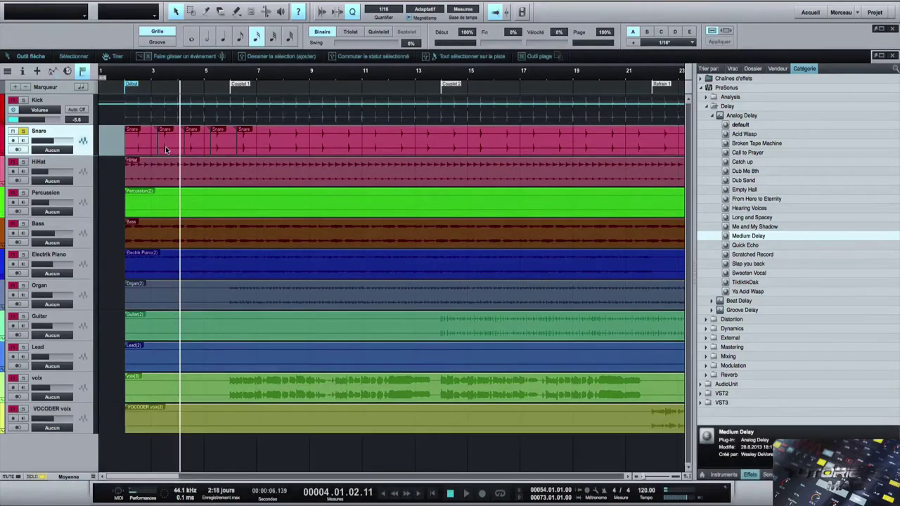
left_click(165, 146)
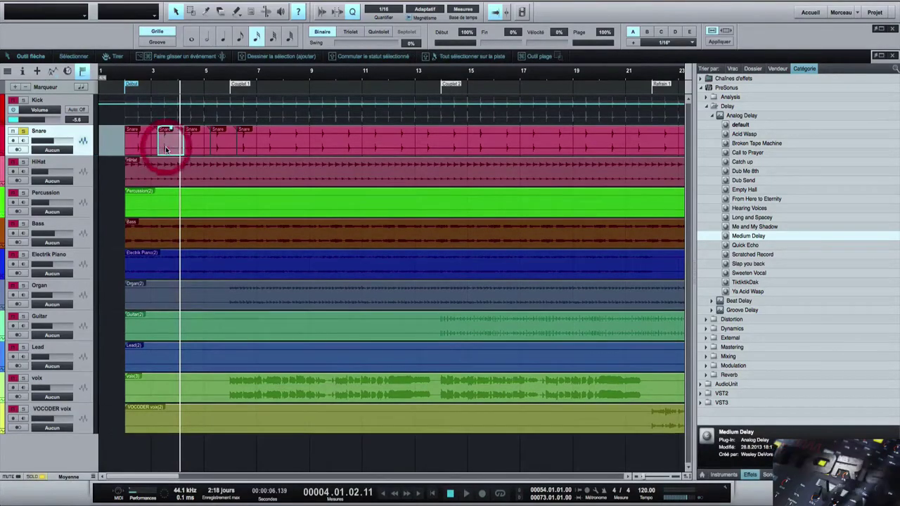
left_click(223, 147, "shift")
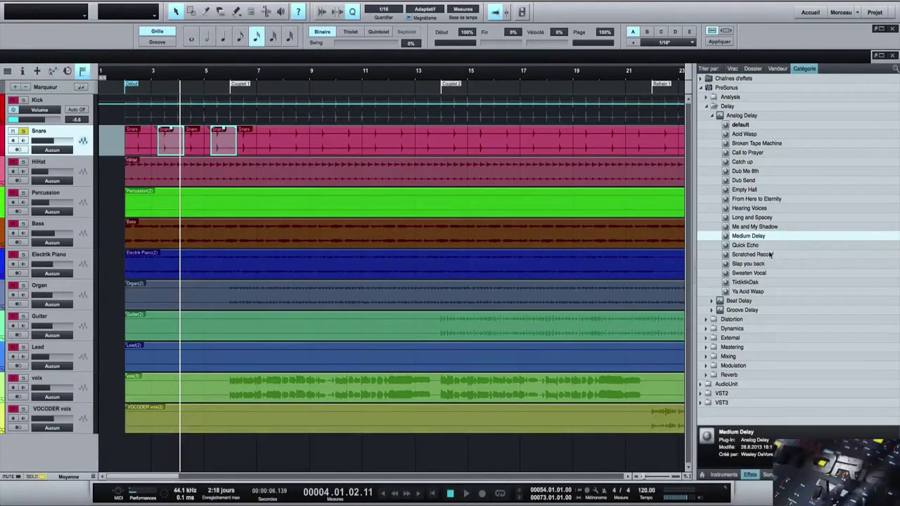
left_click_drag(752, 237, 226, 137)
key("alt")
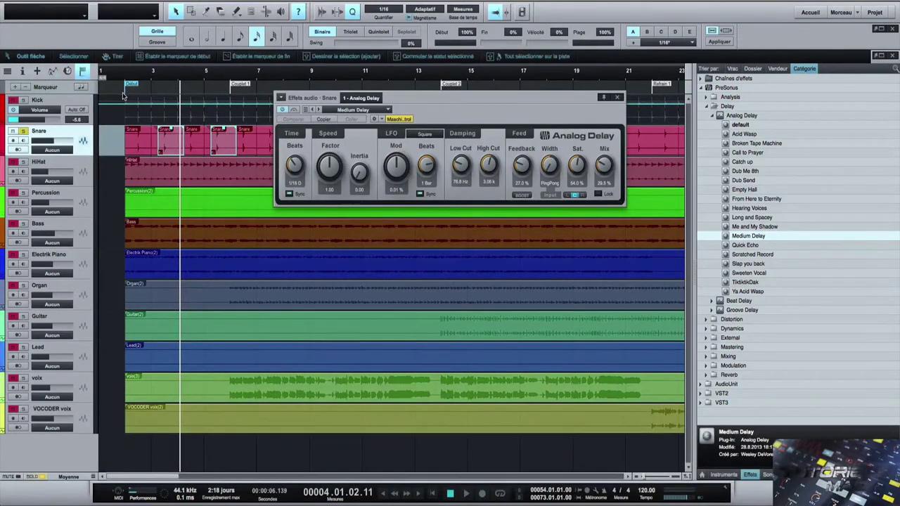
- Audition the delay from bar 2, then select the first and third Snare events
left_click(122, 92)
key("space")
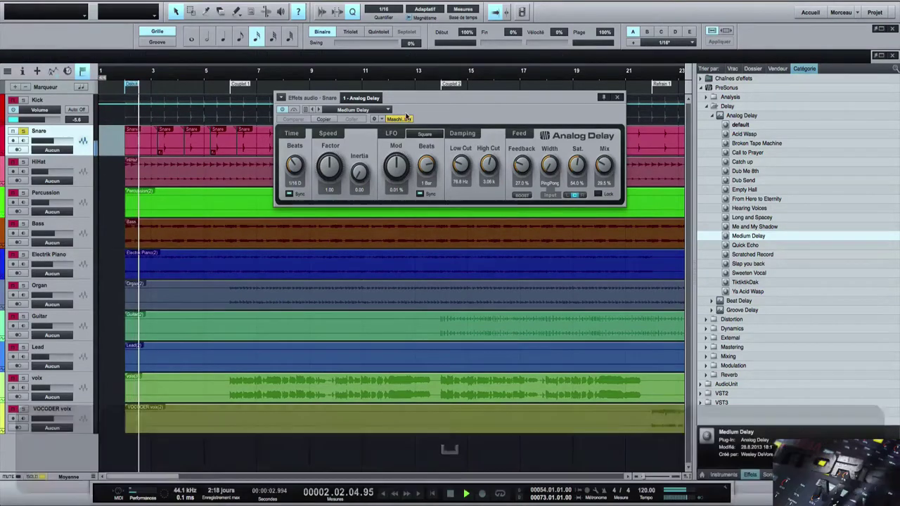
left_click_drag(405, 99, 386, 202)
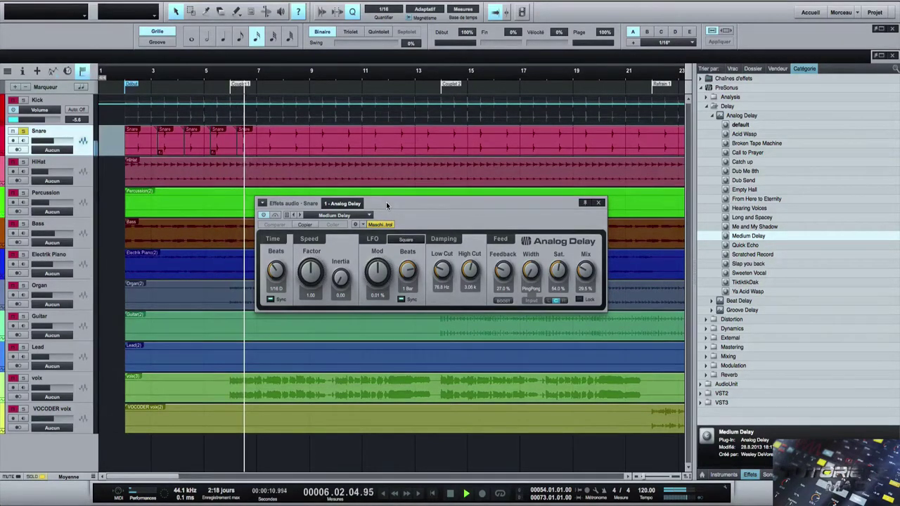
key("space")
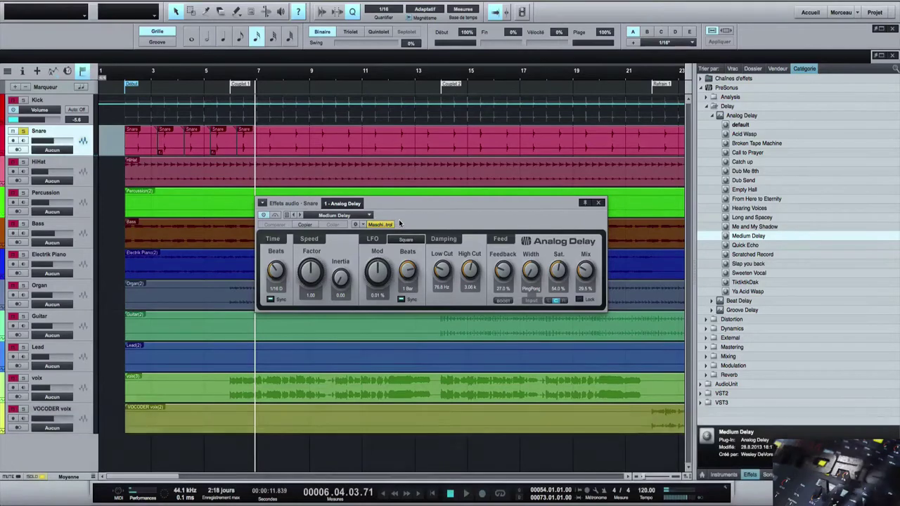
left_click(142, 144)
left_click(197, 147, "shift")
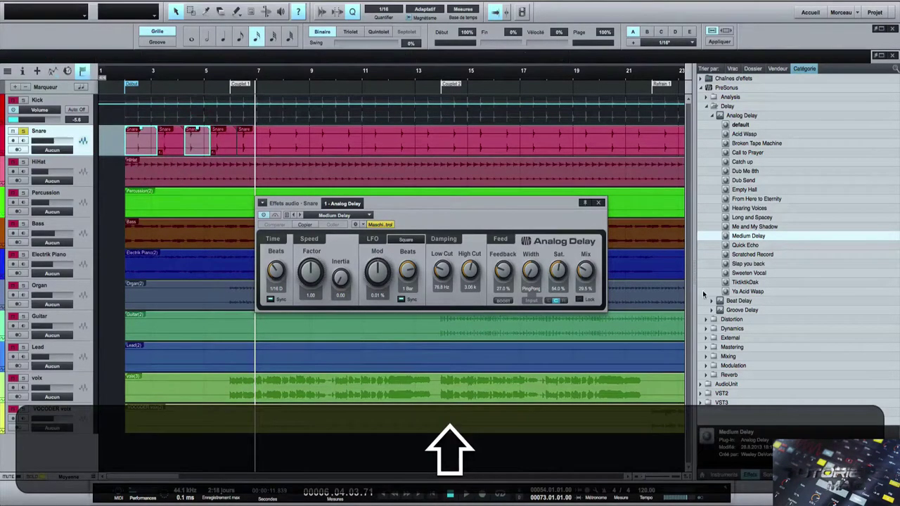
- Apply a default Room Reverb as an event effect on the selected first and third Snare events
left_click(706, 375)
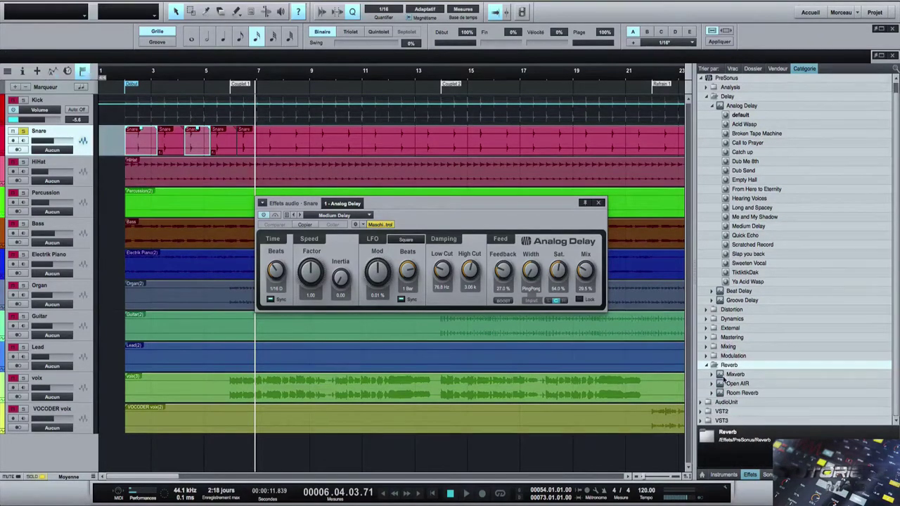
left_click_drag(731, 393, 195, 153)
key("alt")
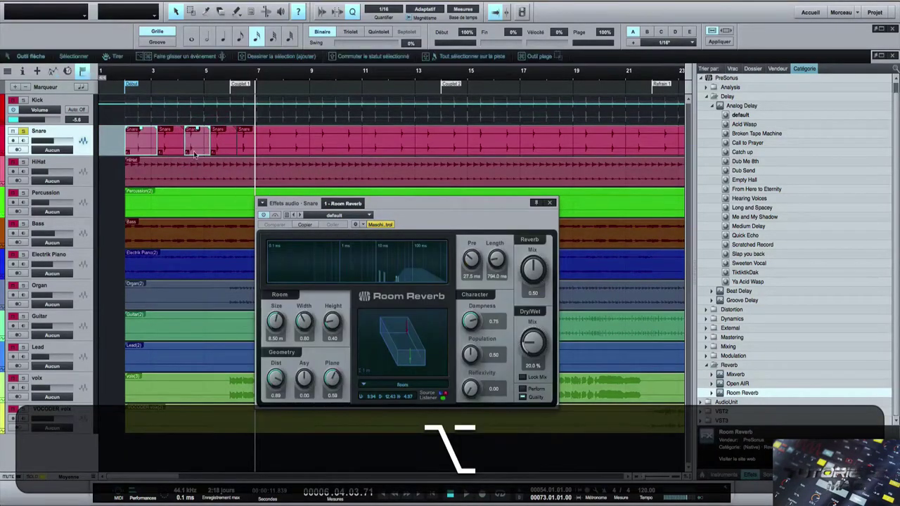
- Audition the Room Reverb from the song start, then close its settings window
left_click(125, 97)
key("space")
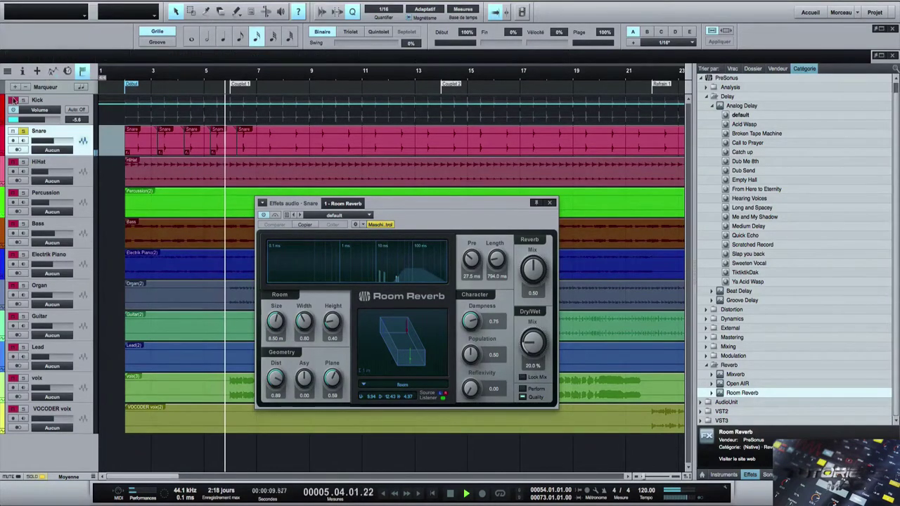
key("space")
left_click(24, 132)
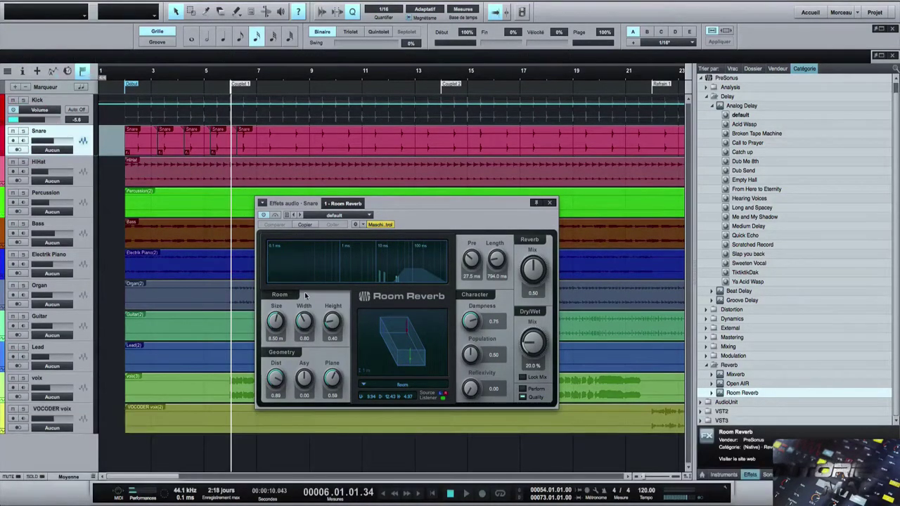
left_click(550, 204)
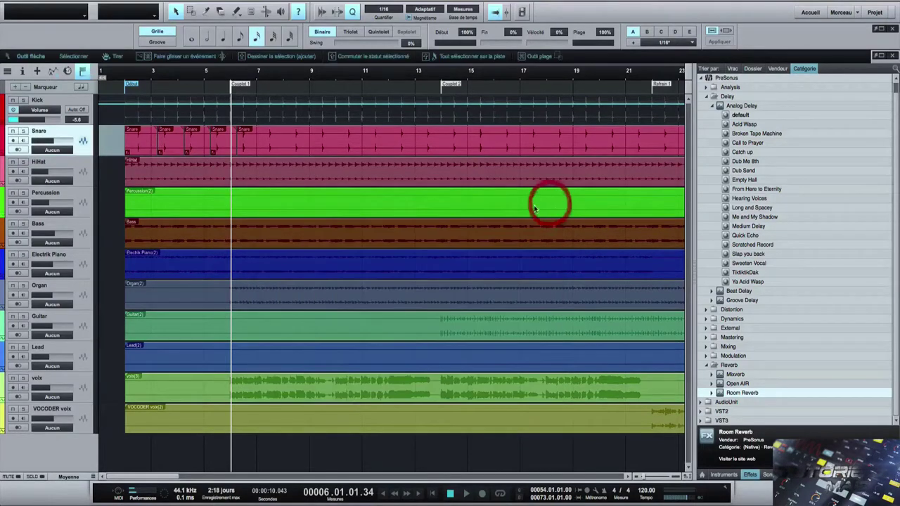
- Select the voix track and play from bar 6 to find where to cut the vocal
left_click(255, 381)
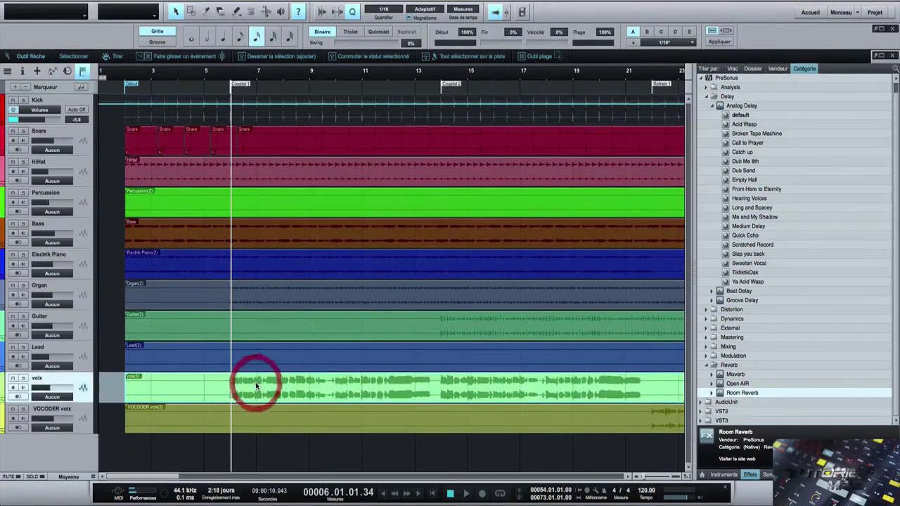
left_click(228, 96)
key("space")
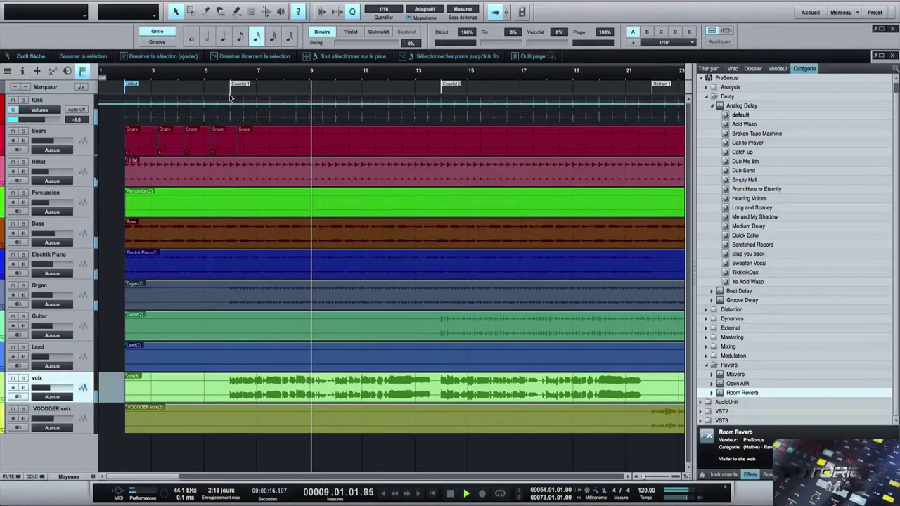
key("space")
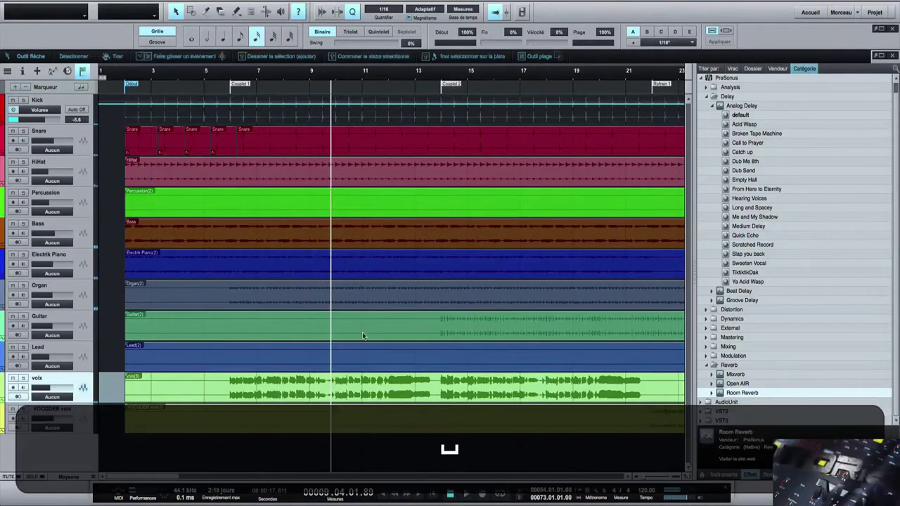
- Split the voix event with the cutter tool at three points along the song
left_click(345, 394)
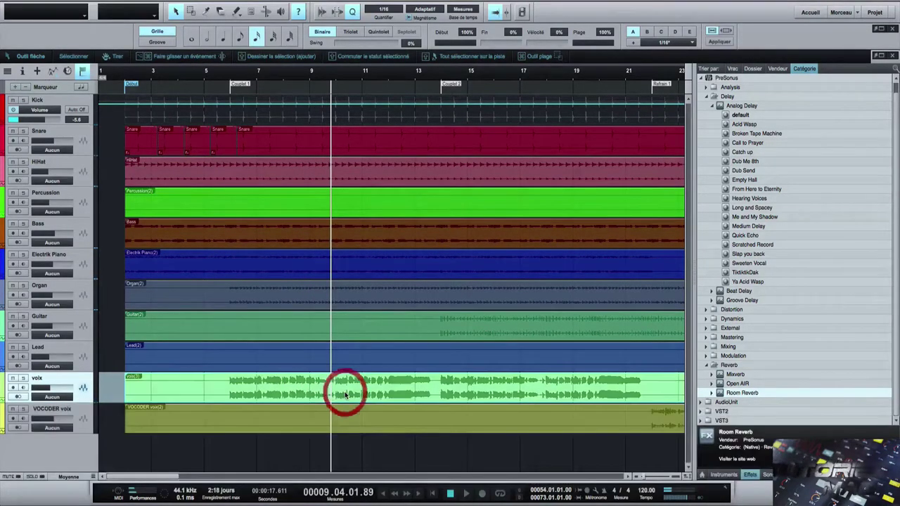
left_click(206, 11)
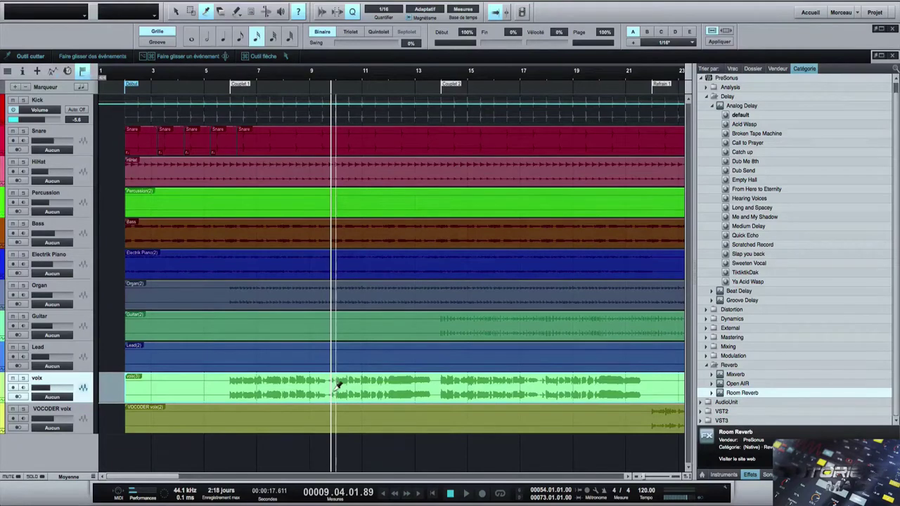
left_click(335, 385)
left_click(436, 386)
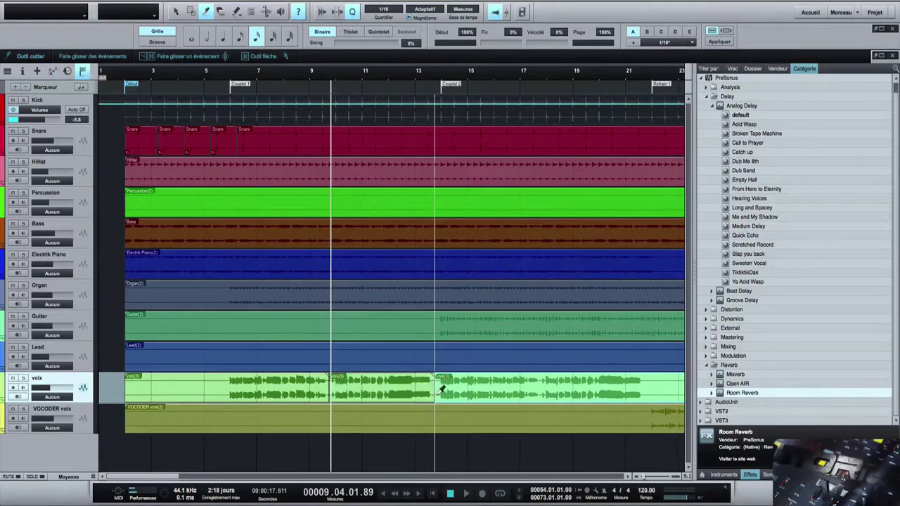
left_click(539, 392)
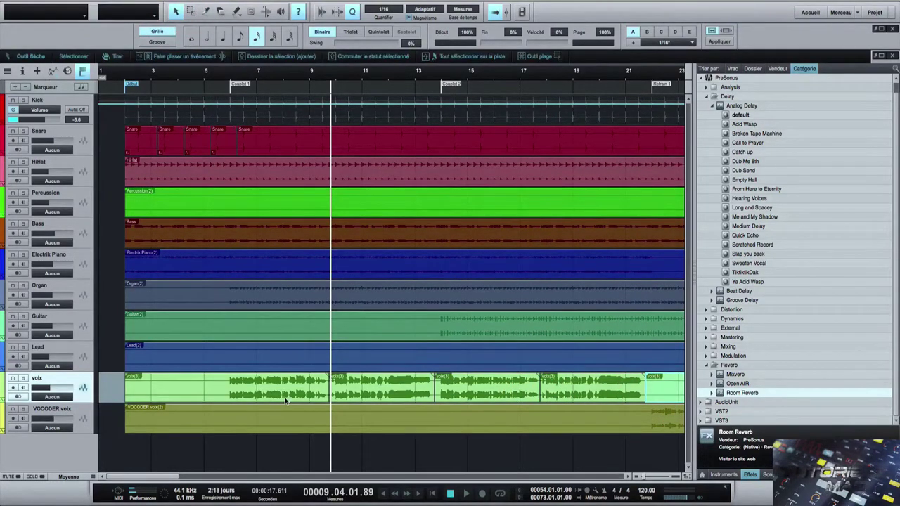
- Apply the Open AIR Vocal Rooms 'Ballad Vocal' reverb preset to the third voix event only
double_click(736, 383)
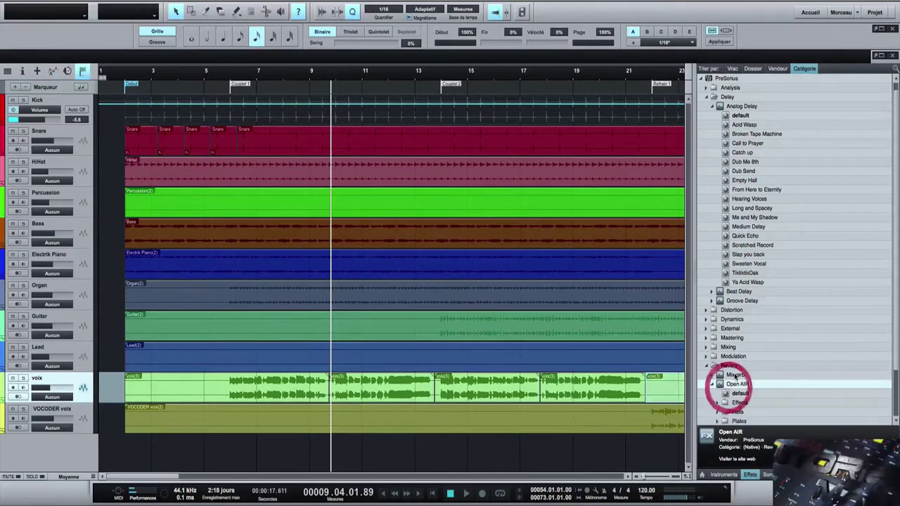
scroll(734, 383, "down", 3)
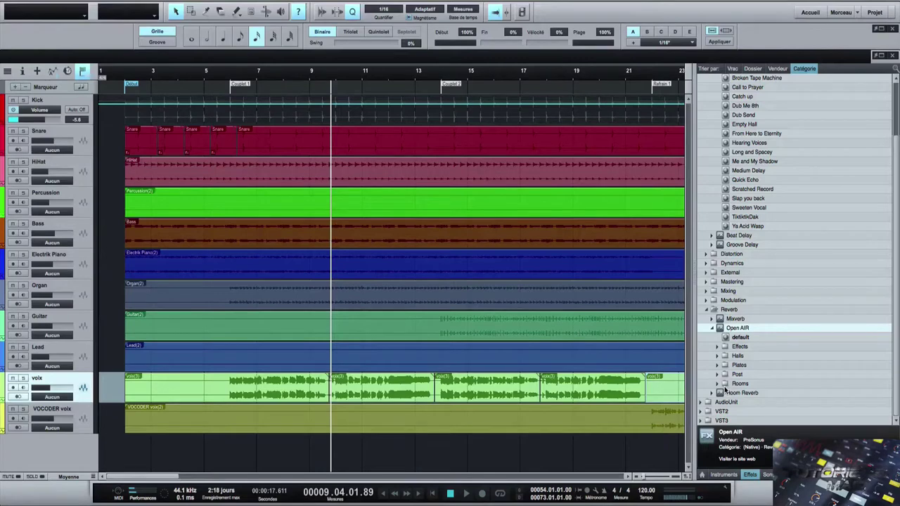
double_click(721, 384)
scroll(719, 387, "down", 3)
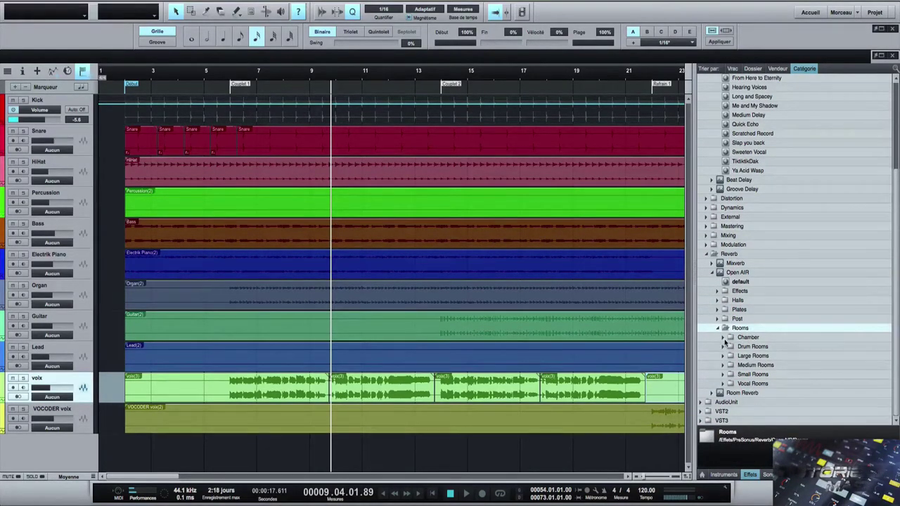
double_click(724, 384)
scroll(731, 379, "down", 3)
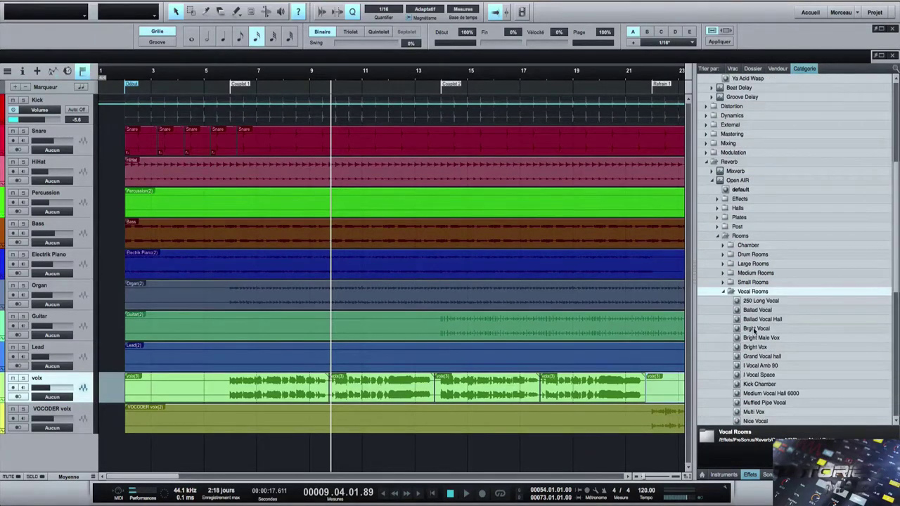
left_click_drag(753, 311, 346, 388)
key("alt")
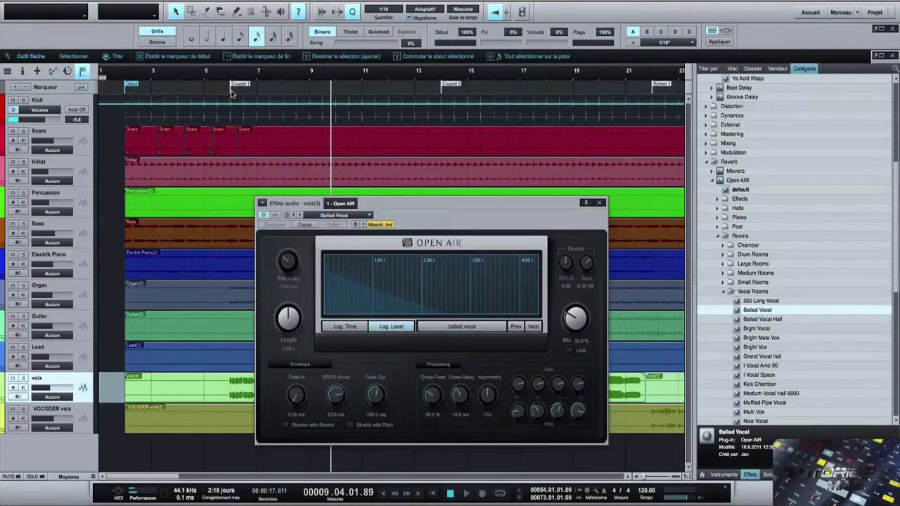
- Reposition the Open AIR window and restart playback from bar 5 to audition the reverb
left_click(232, 94)
mouse_move(394, 204)
left_mouse_down()
mouse_move(500, 105)
mouse_move(512, 43)
left_mouse_up()
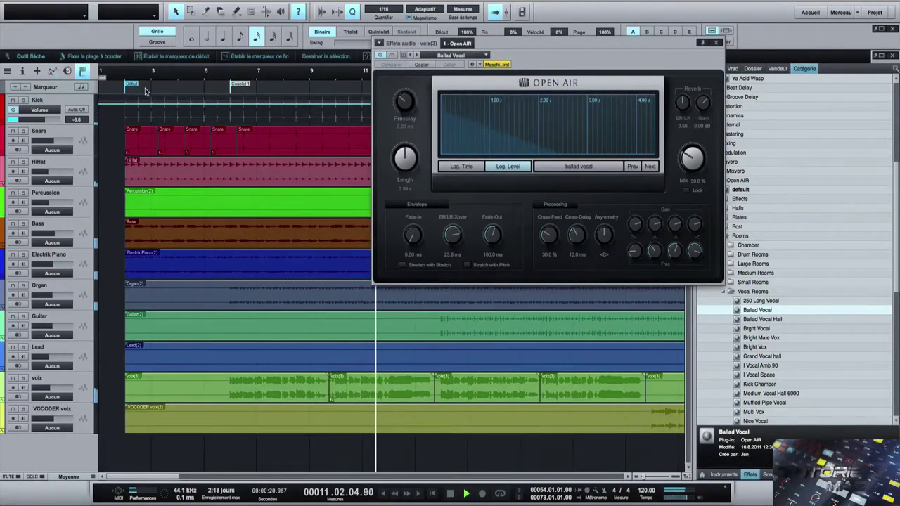
key("space")
left_click(201, 89)
key("space")
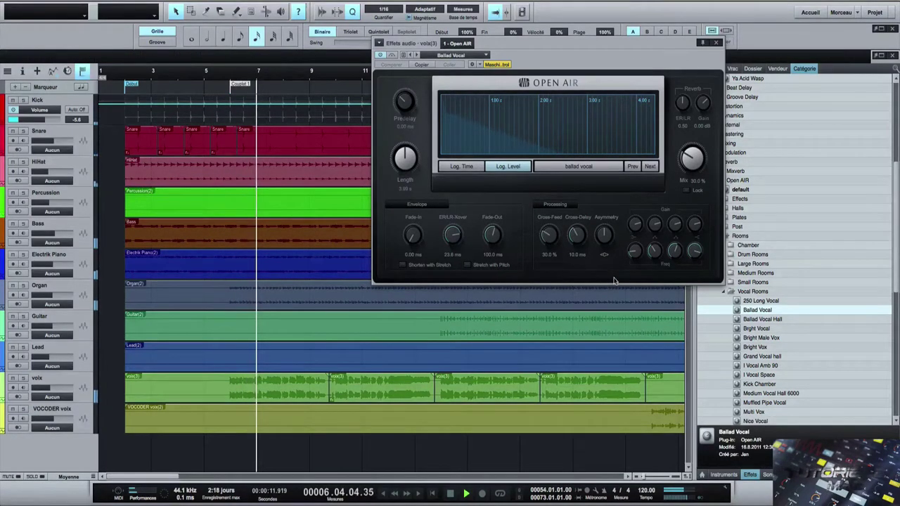
- Tune the Ballad Vocal reverb to 1.48 s length, −76.75 ms predelay and 13.5% mix
left_click_drag(691, 159, 691, 168)
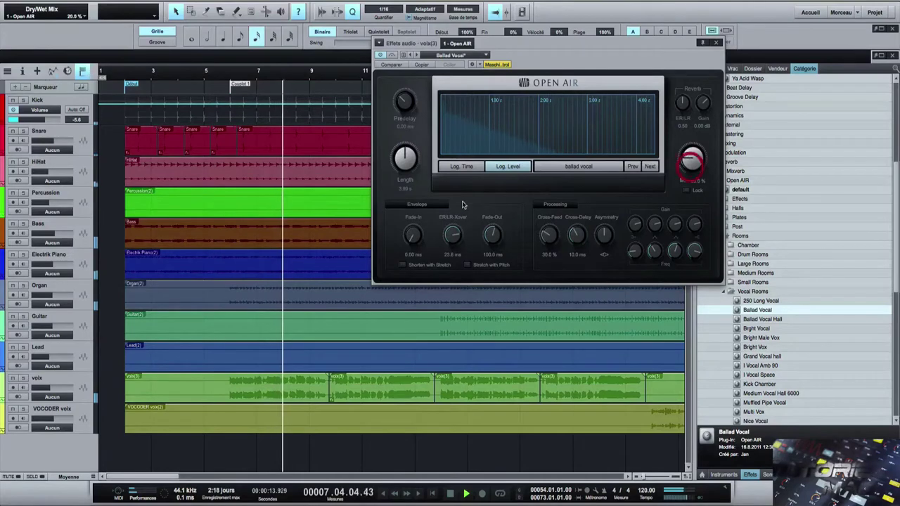
left_click_drag(396, 163, 396, 176)
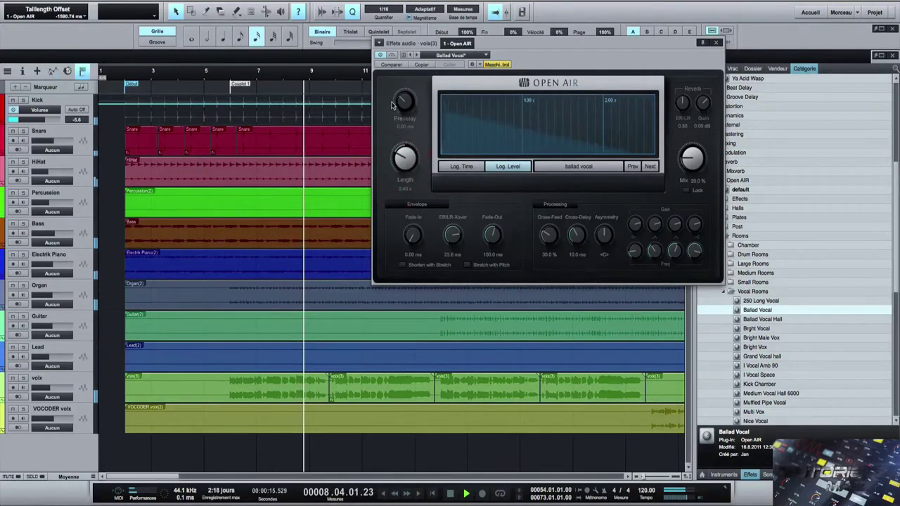
left_click_drag(399, 100, 399, 94)
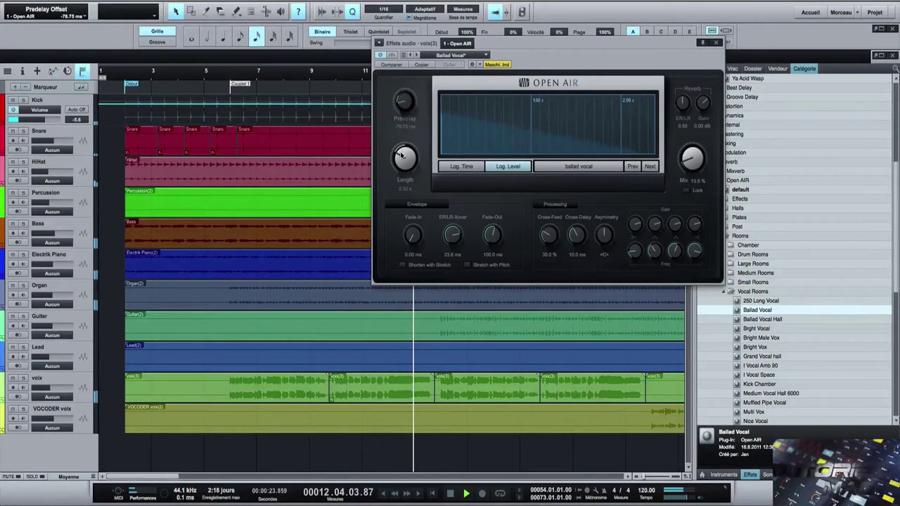
left_click_drag(398, 160, 400, 177)
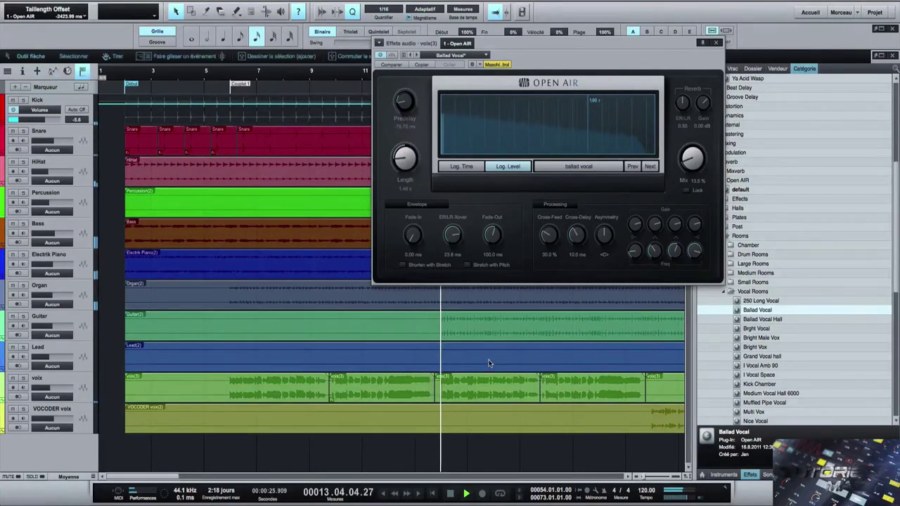
left_click(494, 384)
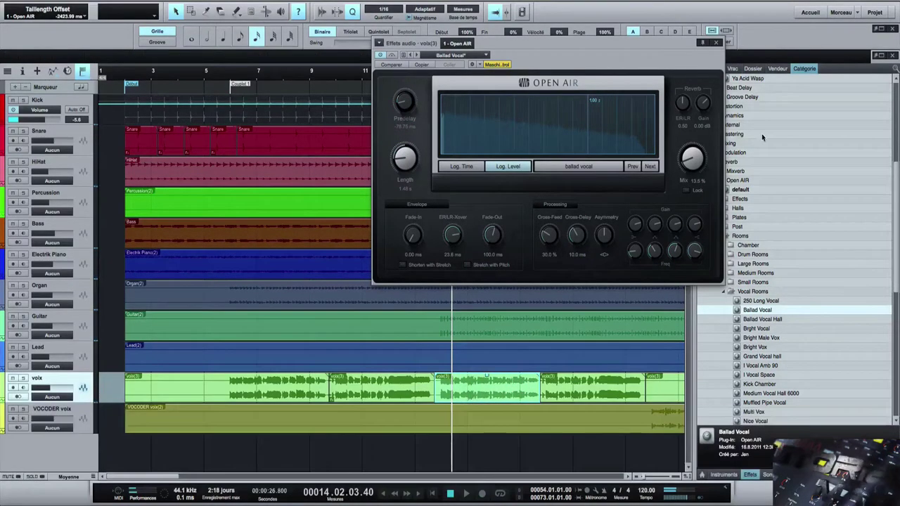
left_click_drag(673, 51, 370, 43)
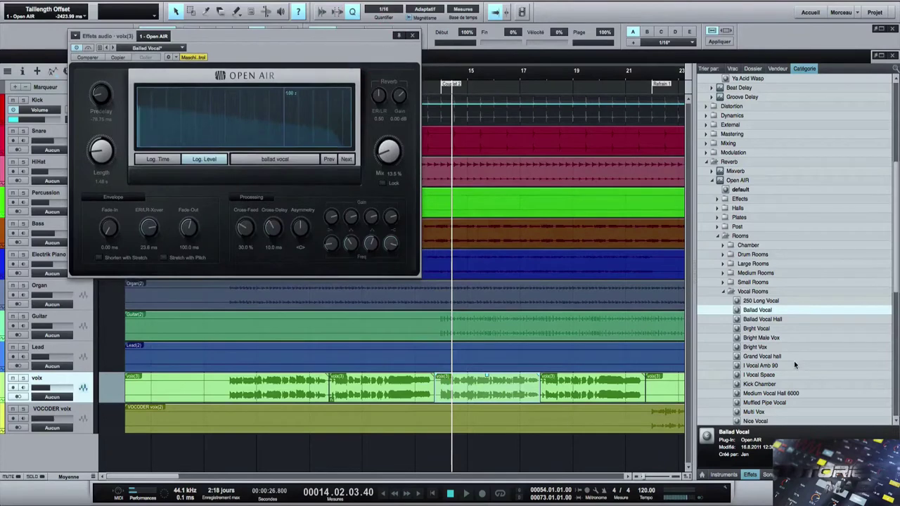
- Apply the Open AIR Multi Vox preset to a voix event and raise its mix to 41%
scroll(794, 364, "down", 3)
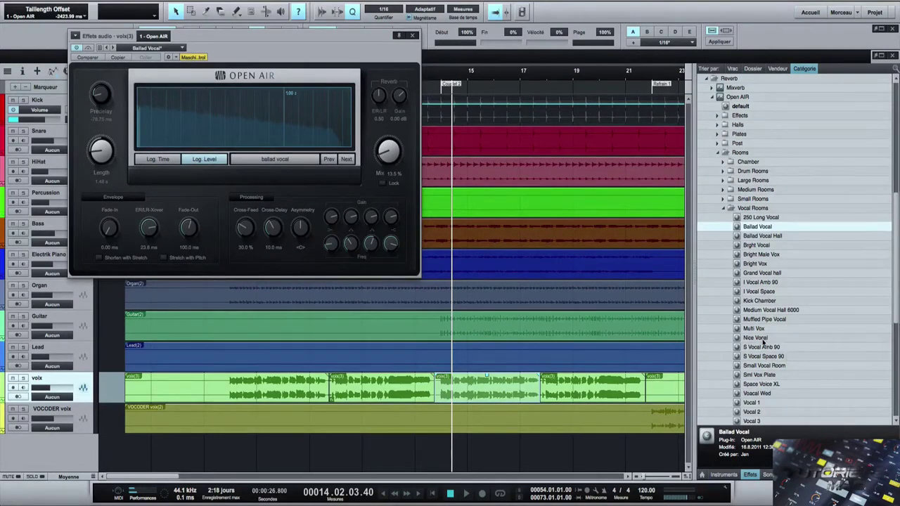
left_click_drag(754, 328, 508, 387)
key("alt")
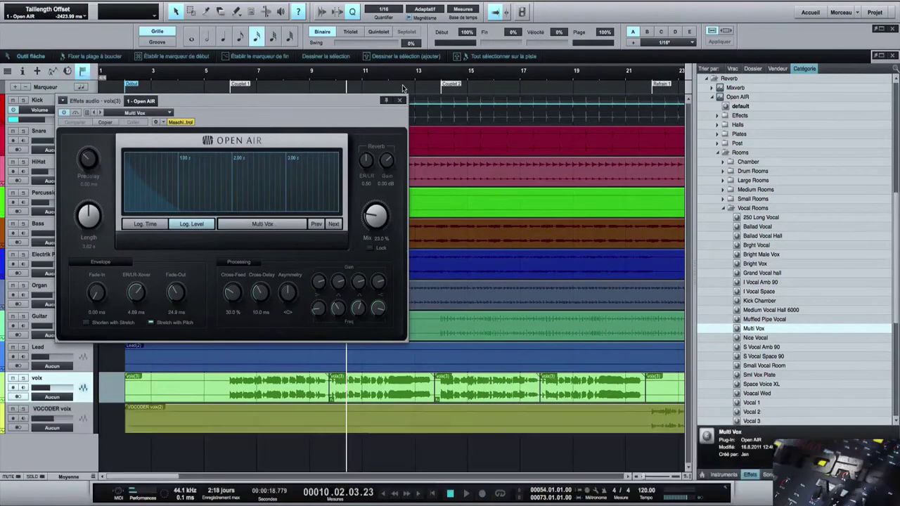
left_click(403, 90)
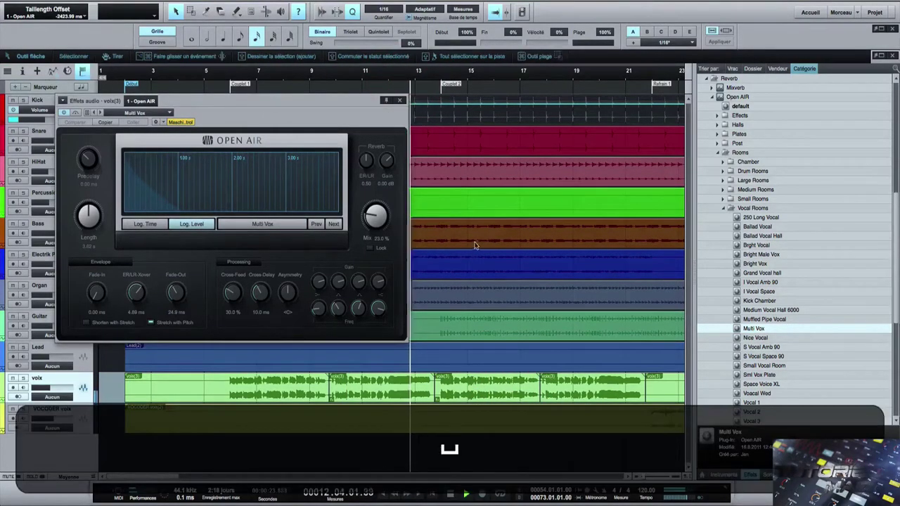
key("space")
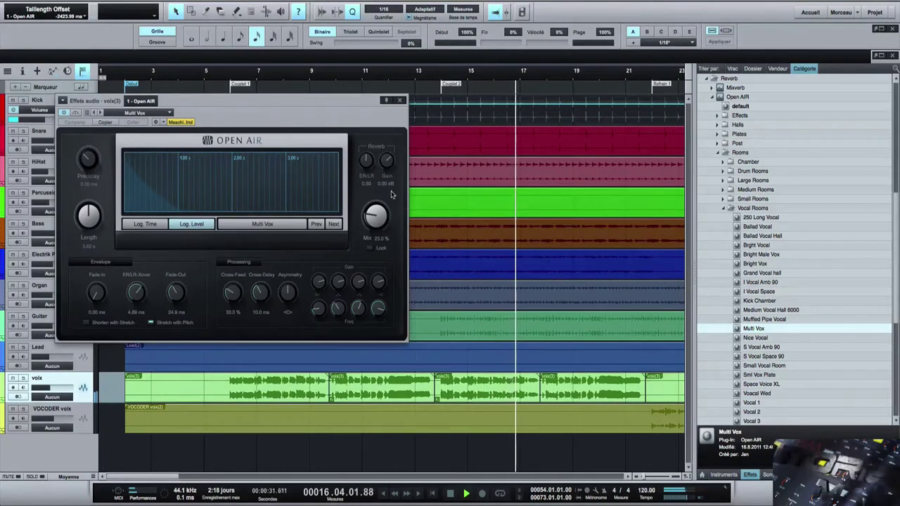
left_click_drag(376, 195, 377, 188)
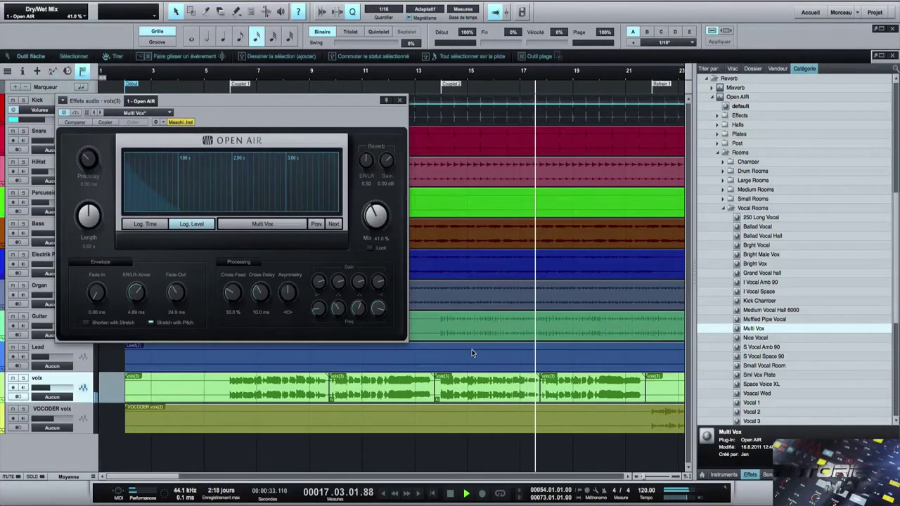
- Apply the Vocal Echo preset to the next voix event and audition it from about bar 16
left_click(611, 398)
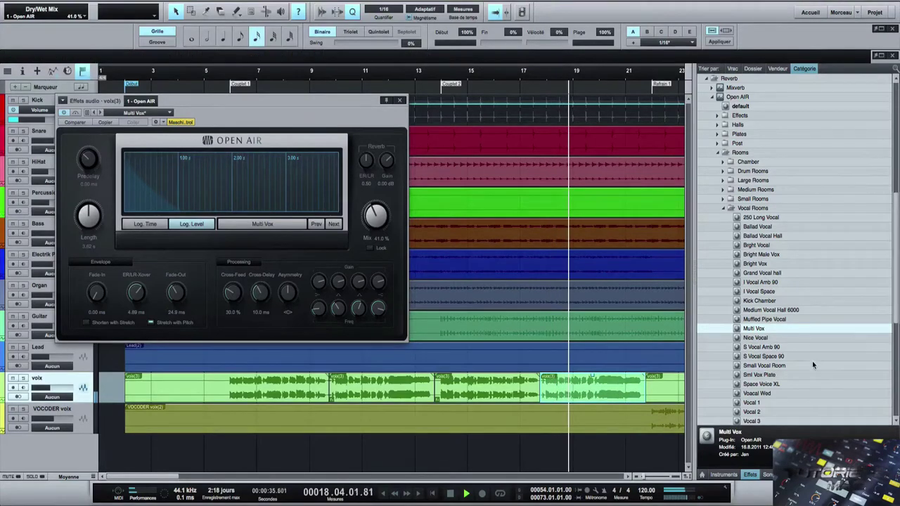
scroll(801, 359, "down", 5)
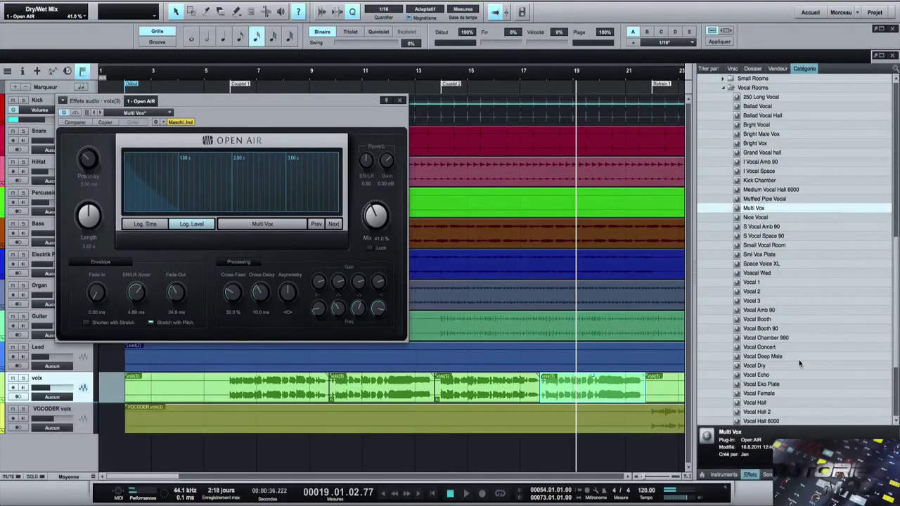
left_click_drag(767, 377, 602, 381)
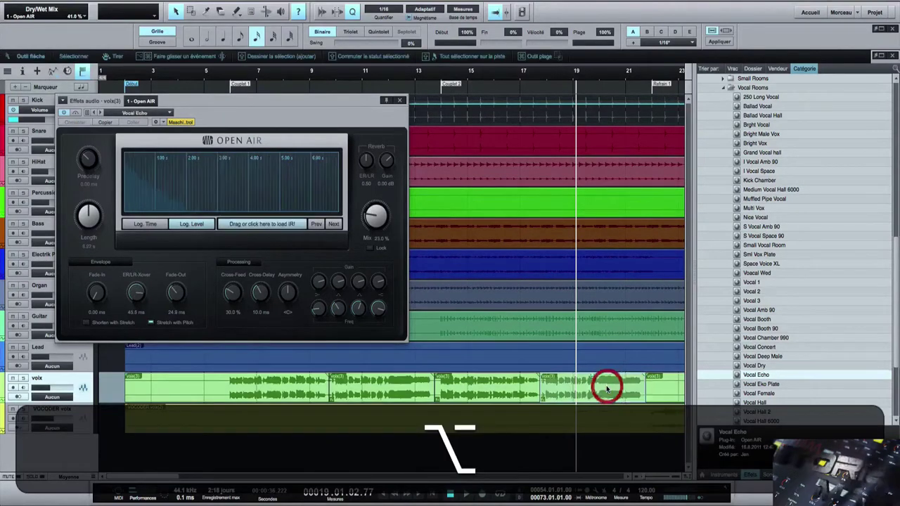
left_click(515, 87)
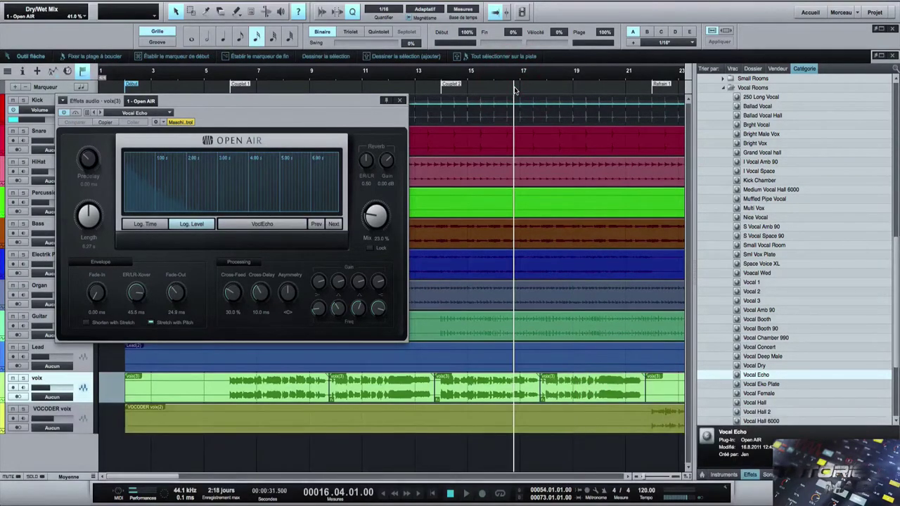
key("space")
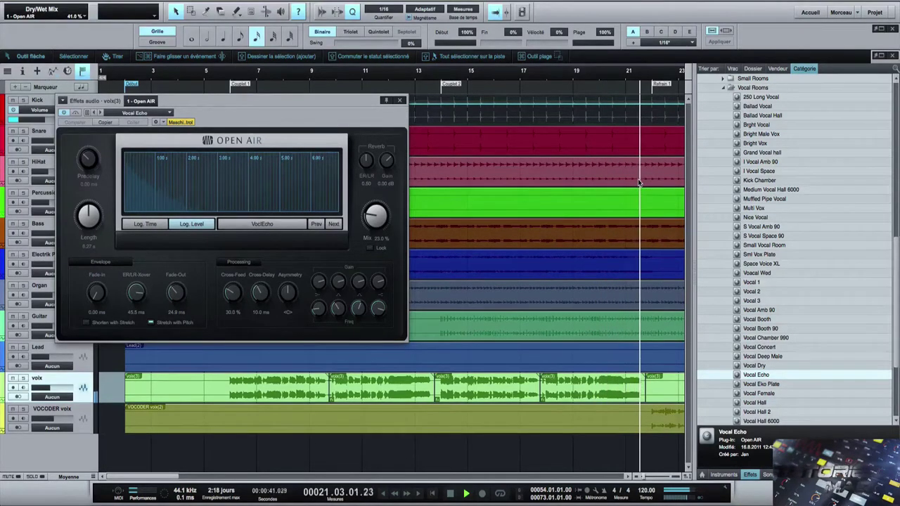
key("space")
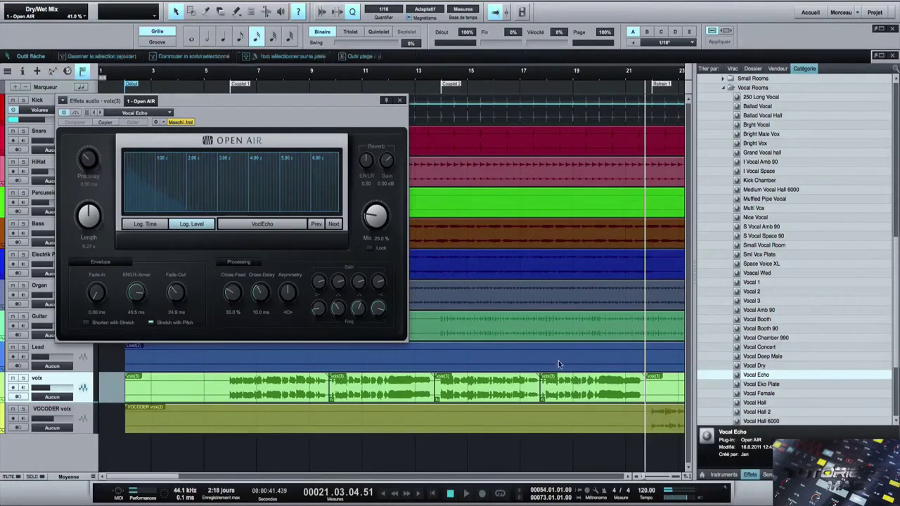
- Remove the Open AIR effect through its options menu and select the earlier voix event
left_click(62, 102)
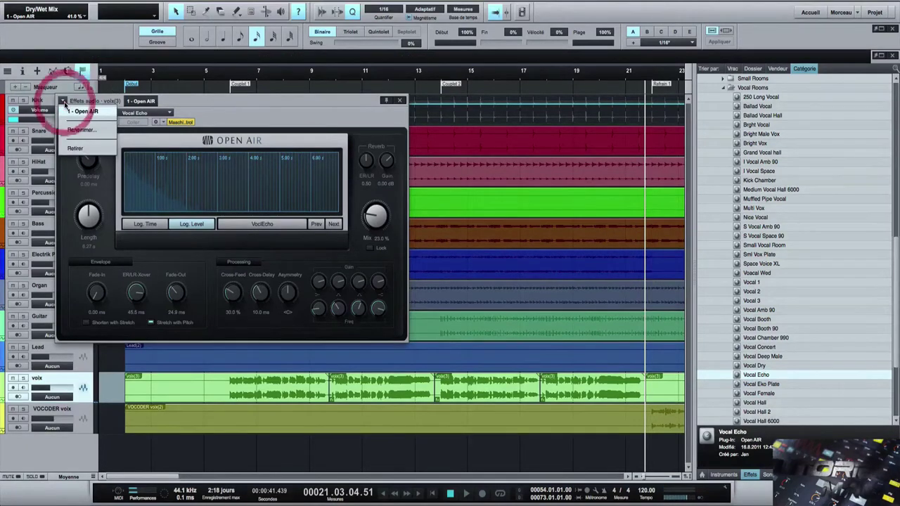
left_click(75, 149)
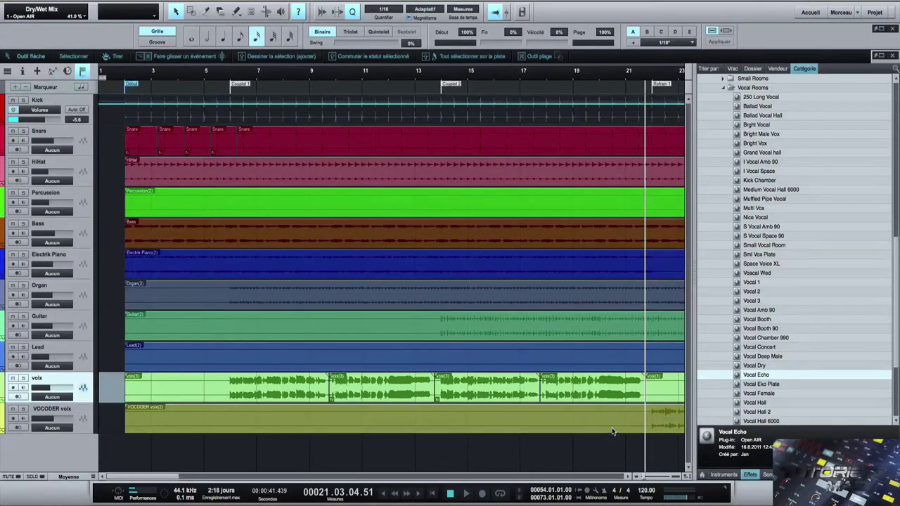
left_click(397, 385)
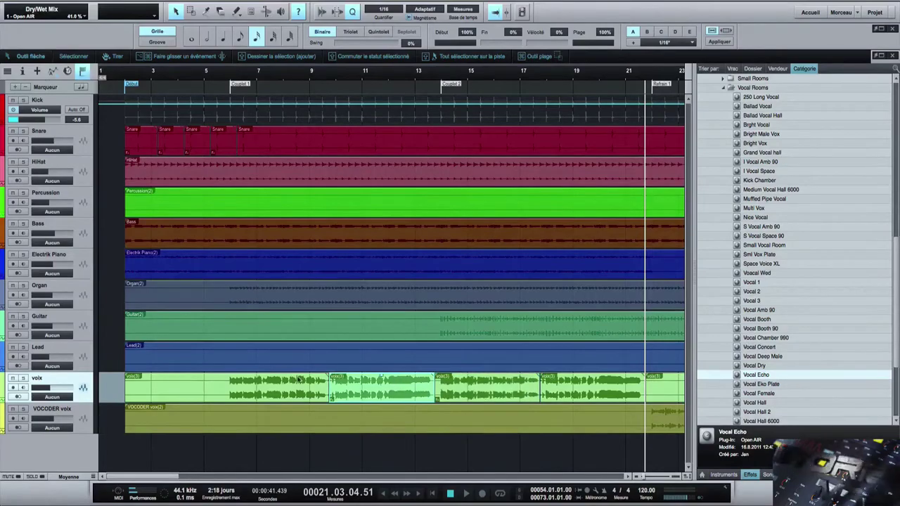
left_click(298, 380)
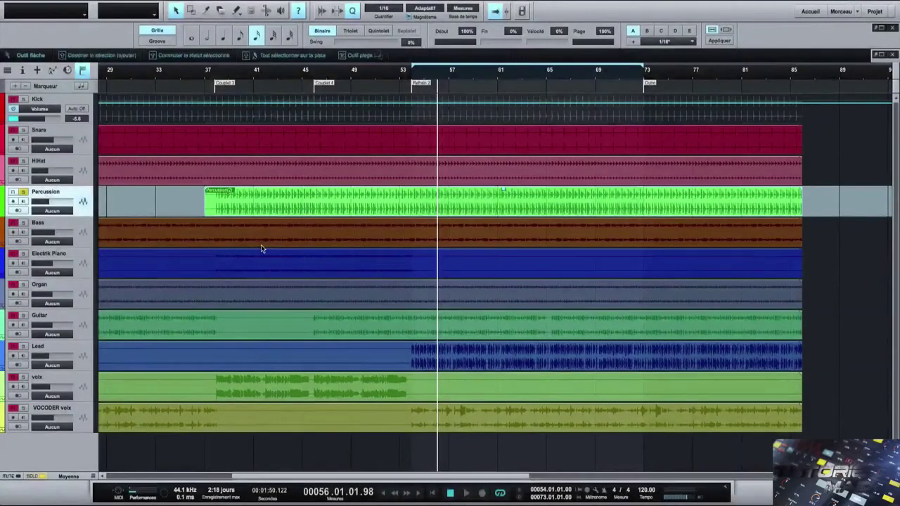
- Play from bar 37, select the Percussion(2) clip and open the Strip Silence settings
left_click(210, 92)
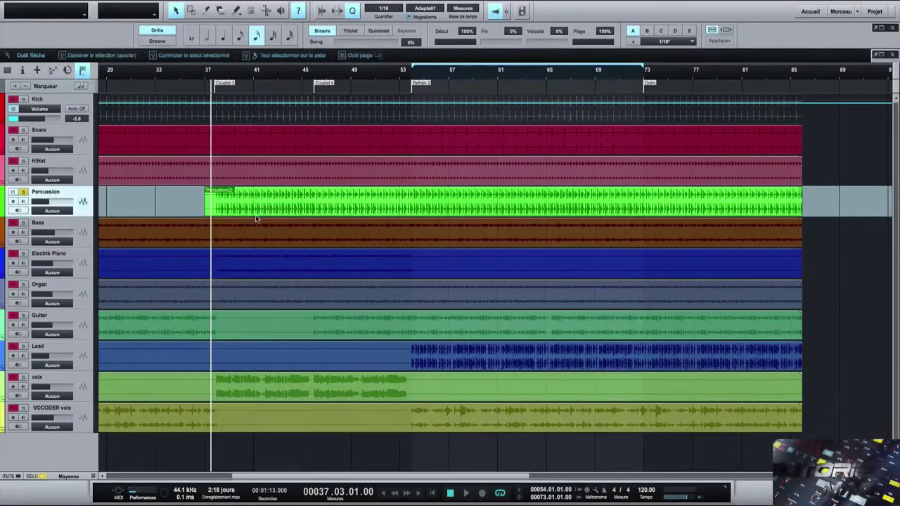
key("space")
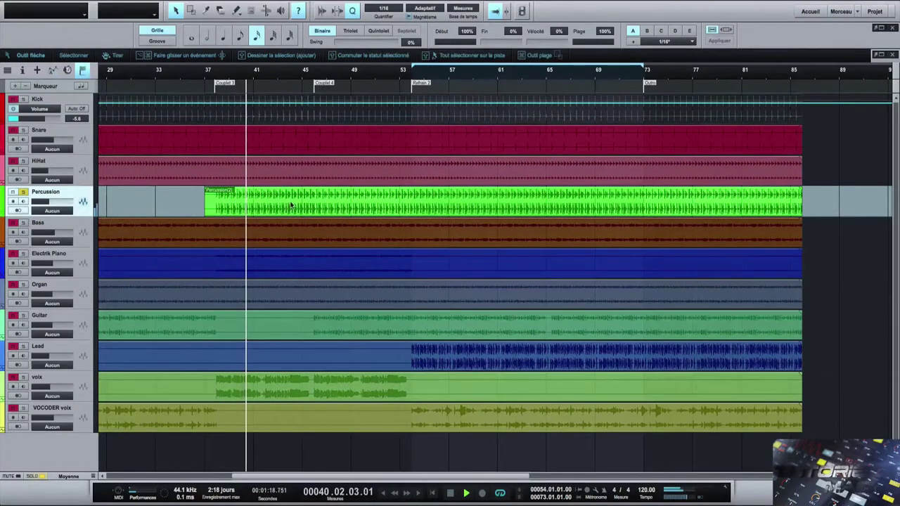
left_click(319, 195)
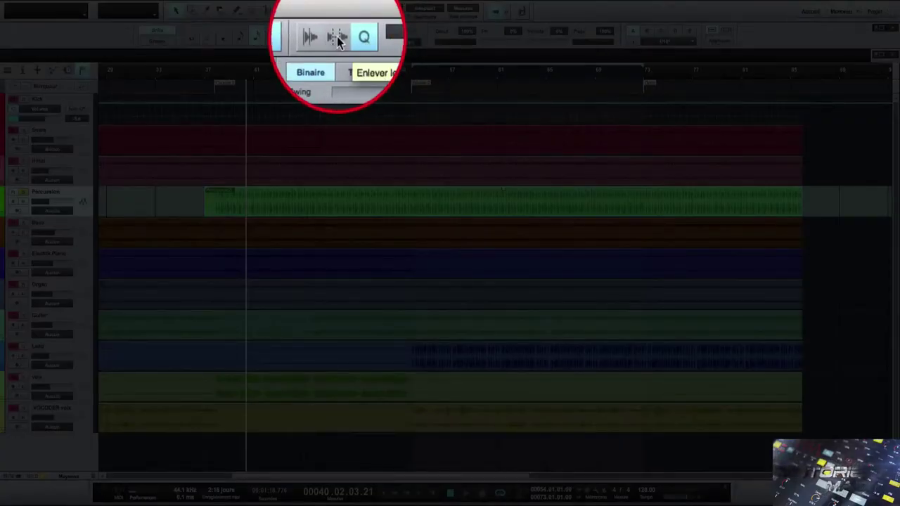
left_click(338, 11)
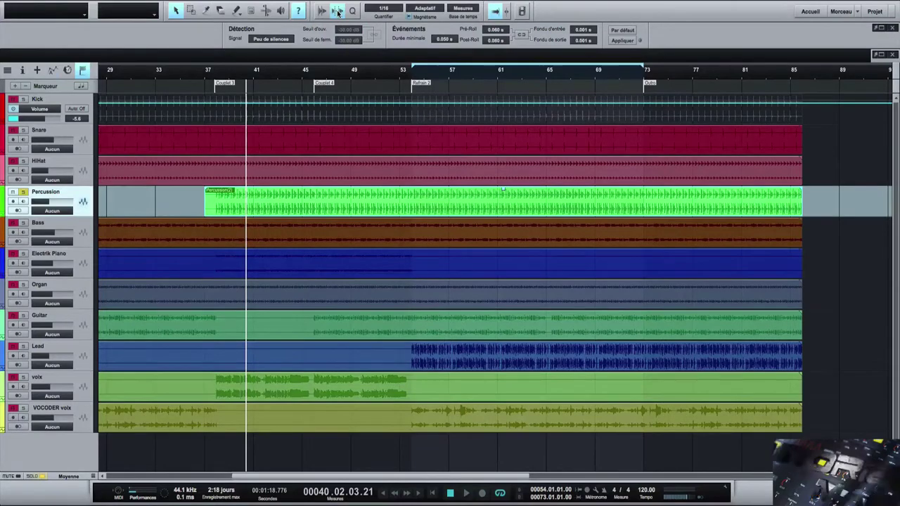
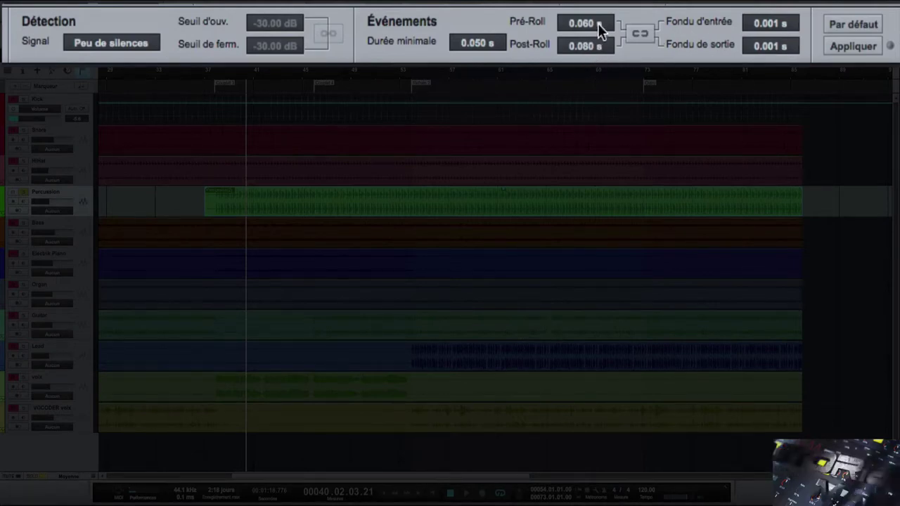
- Apply Strip Silence to the Percussion clip, then zoom in on bars 37–39 from the Couplet 3 marker
left_click(848, 45)
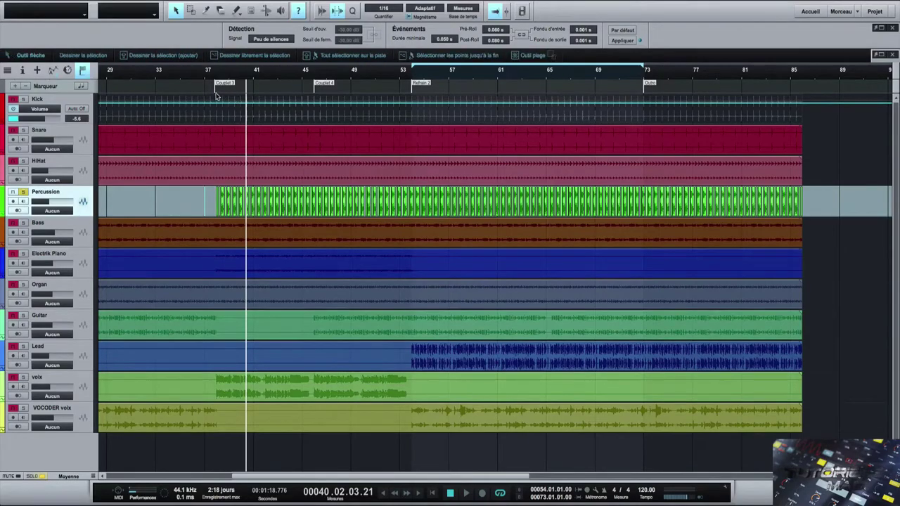
left_click(215, 87)
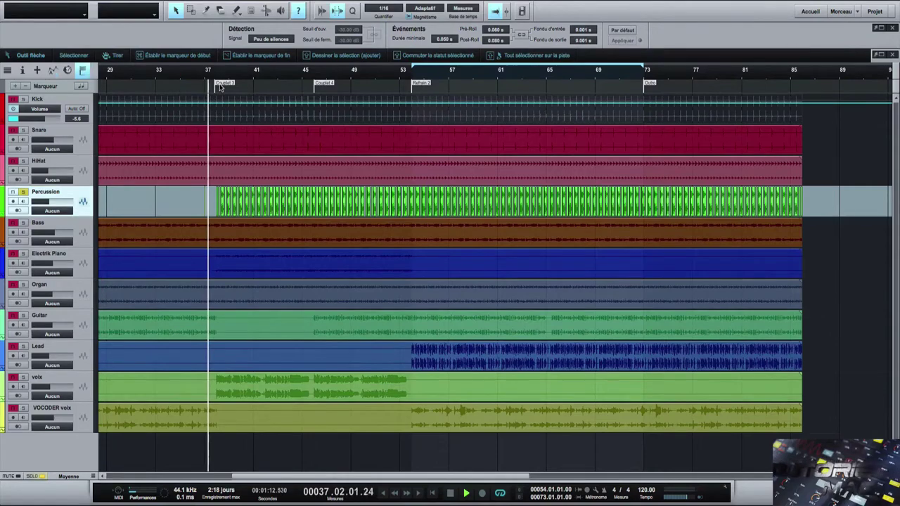
left_click_drag(199, 71, 91, 129)
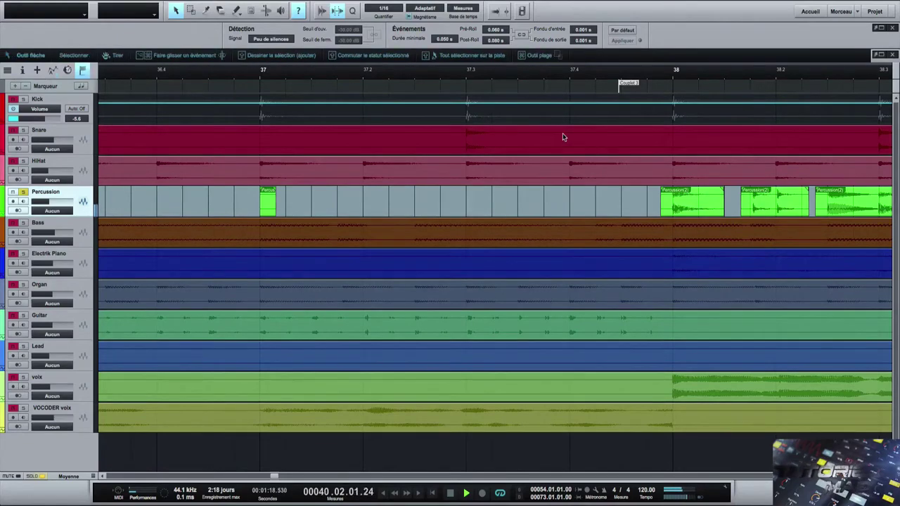
left_click_drag(513, 84, 450, 115)
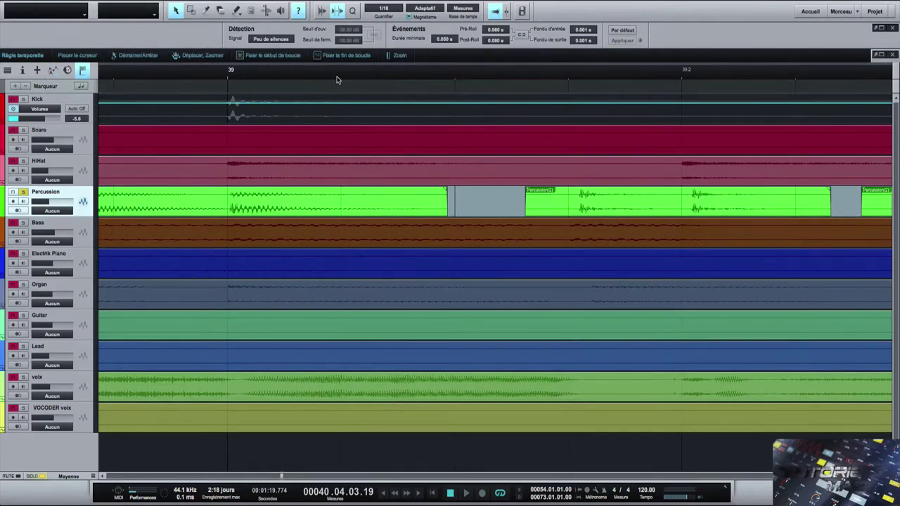
- Audition the stripped percussion from just before bar 39, then undo the stripping
left_click(193, 79)
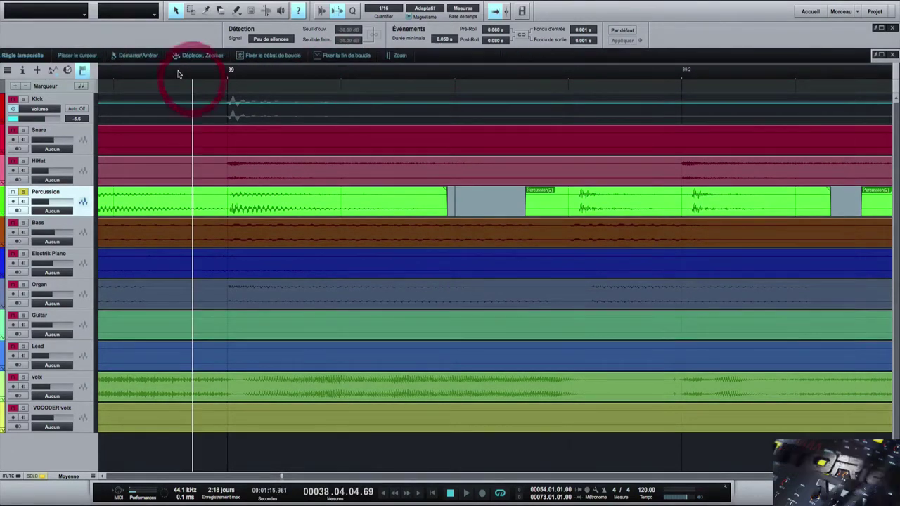
key("space")
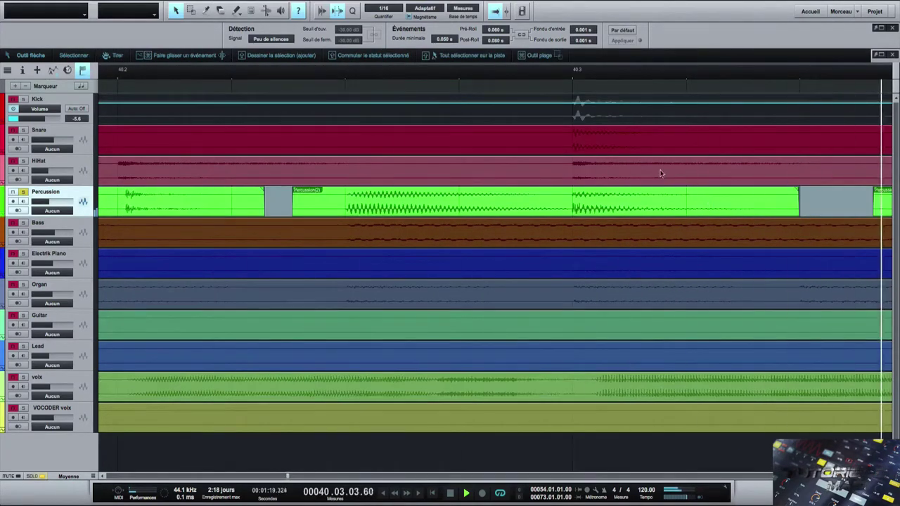
key("space")
key("ctrl+z")
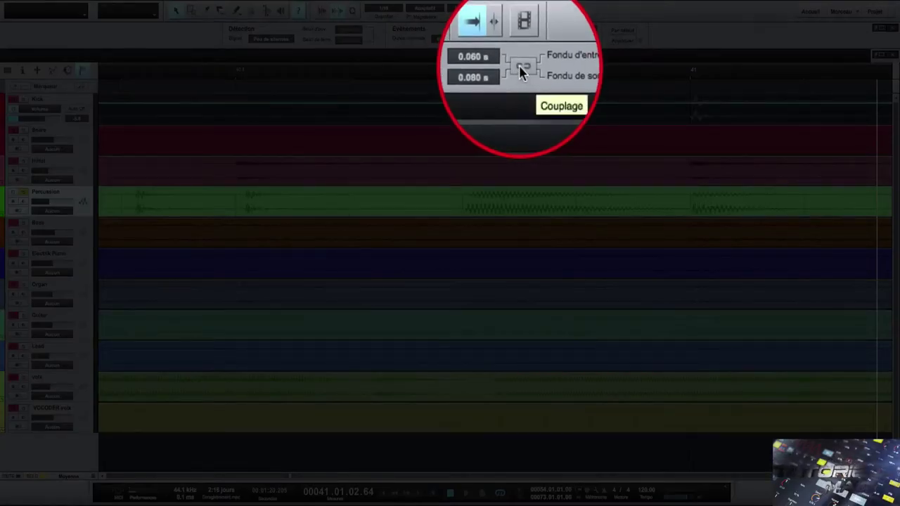
- Reapply Strip Silence with Couplage enabled and play from bar 40.4
left_click(520, 69)
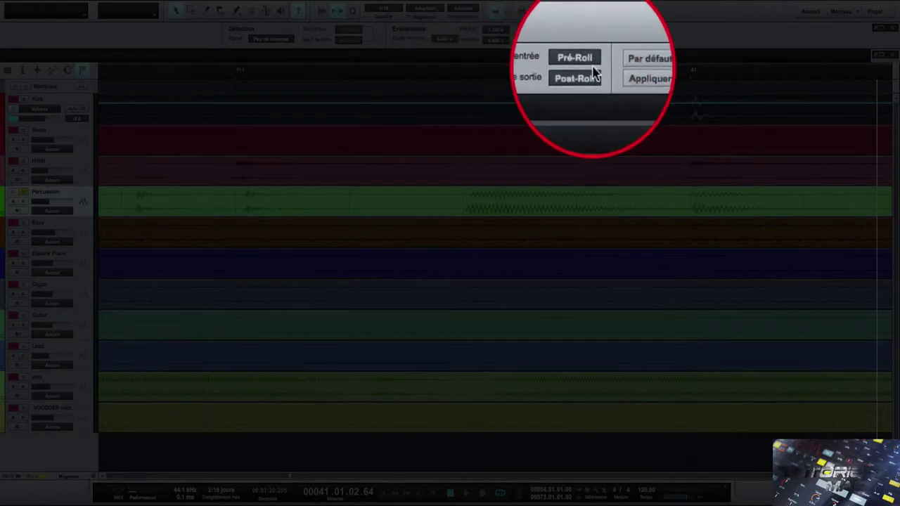
left_click(622, 40)
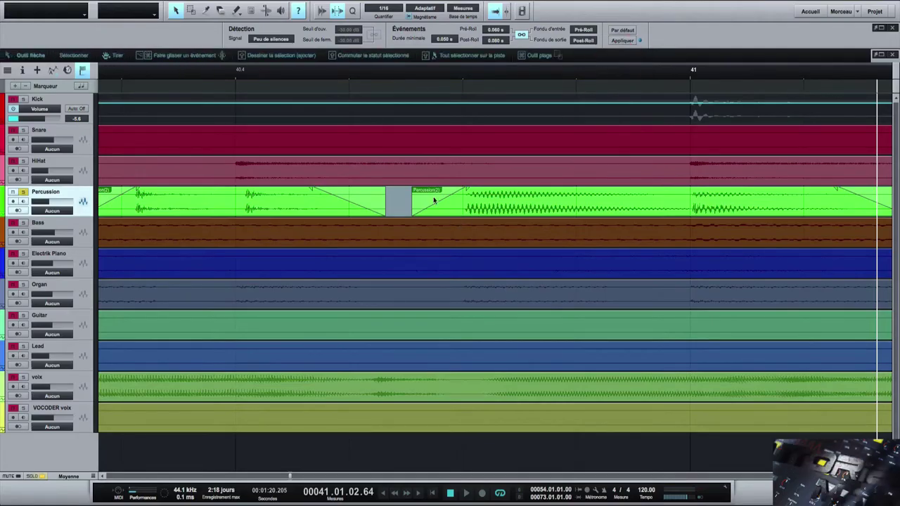
left_click(239, 90)
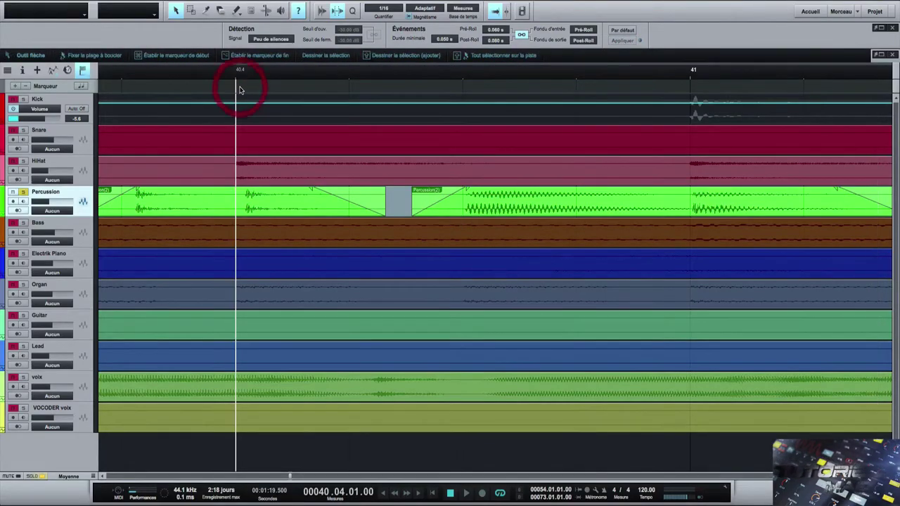
key("space")
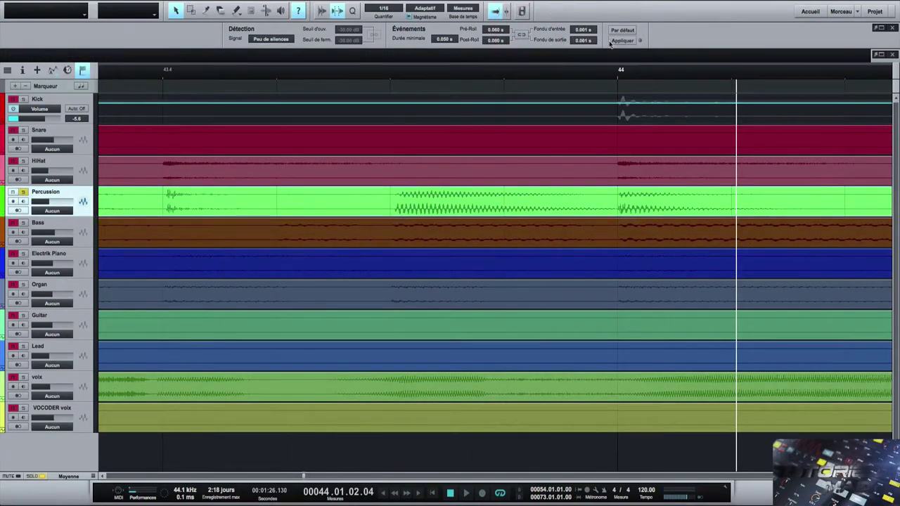
- Compare Strip Silence results with and without linked fades, then undo
left_click(619, 41)
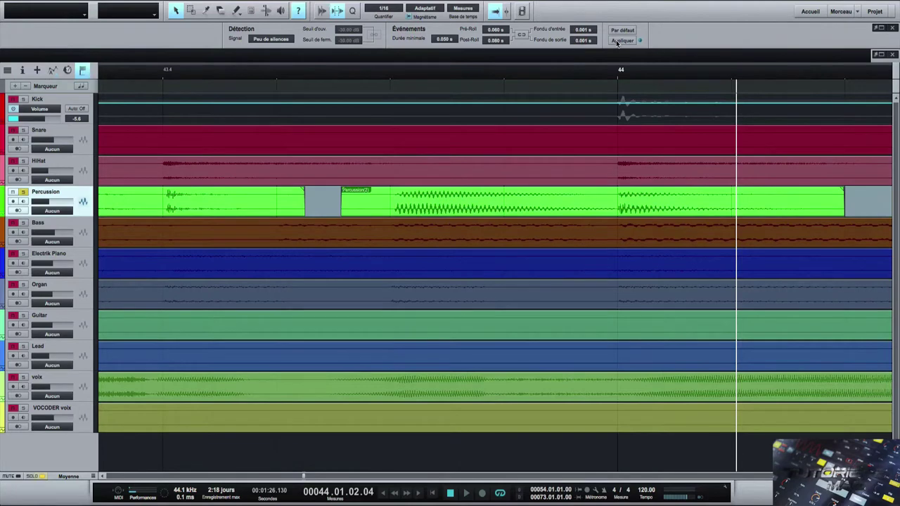
left_click(616, 41)
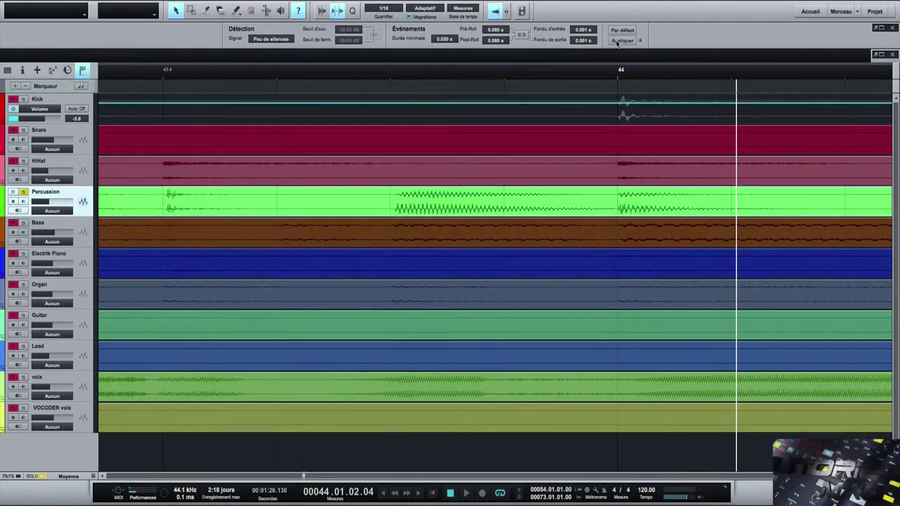
left_click(522, 36)
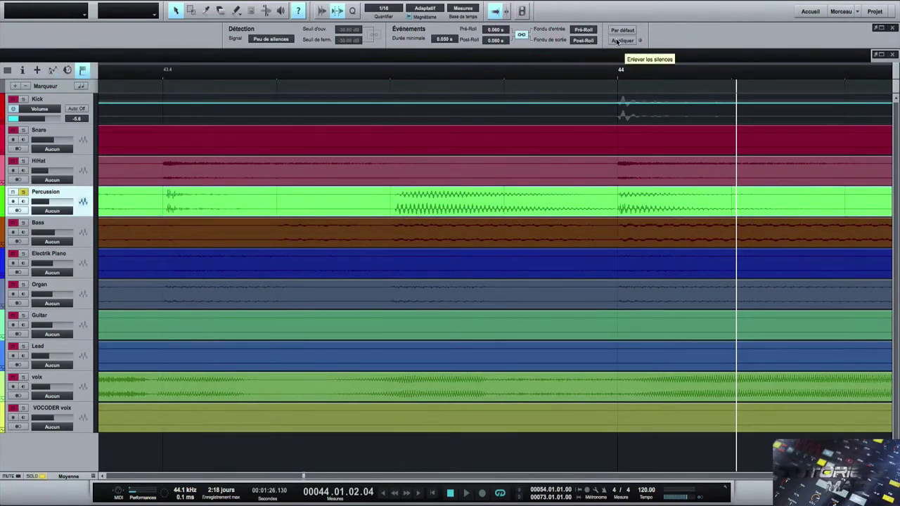
left_click(616, 40)
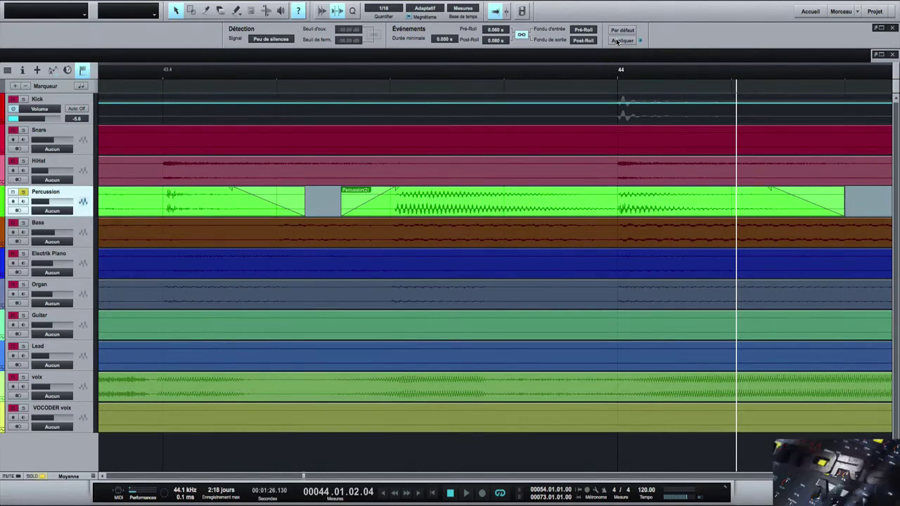
key("ctrl+z")
- Unlink the fades, set pre-roll 0.150 s and post-roll 0.240 s, and apply Strip Silence
left_click(521, 36)
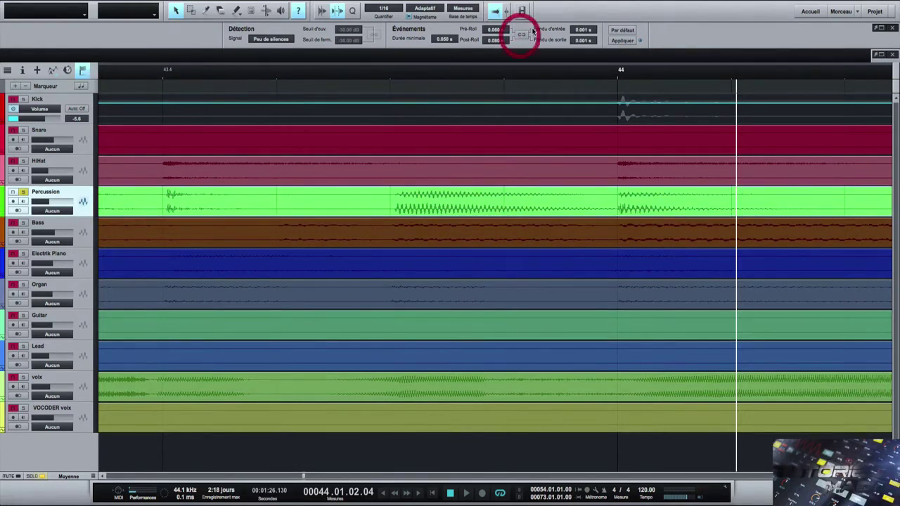
left_click(498, 40)
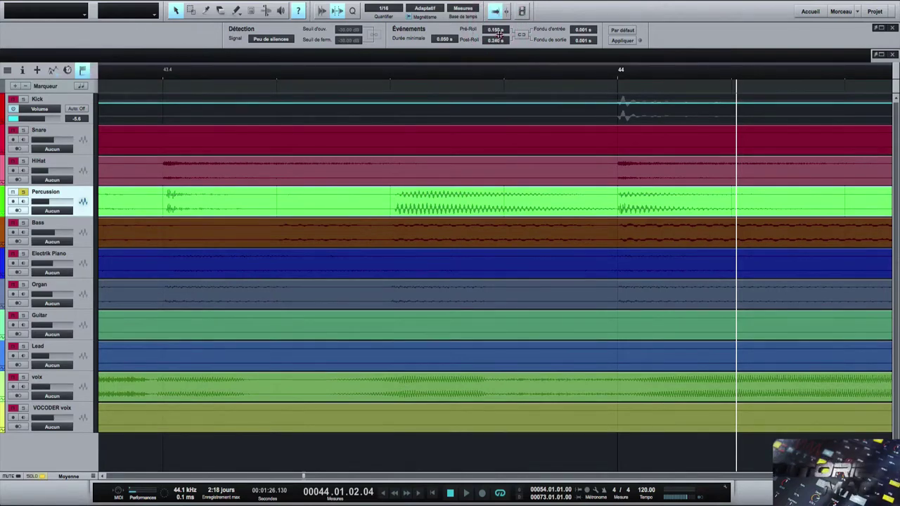
left_click(499, 34)
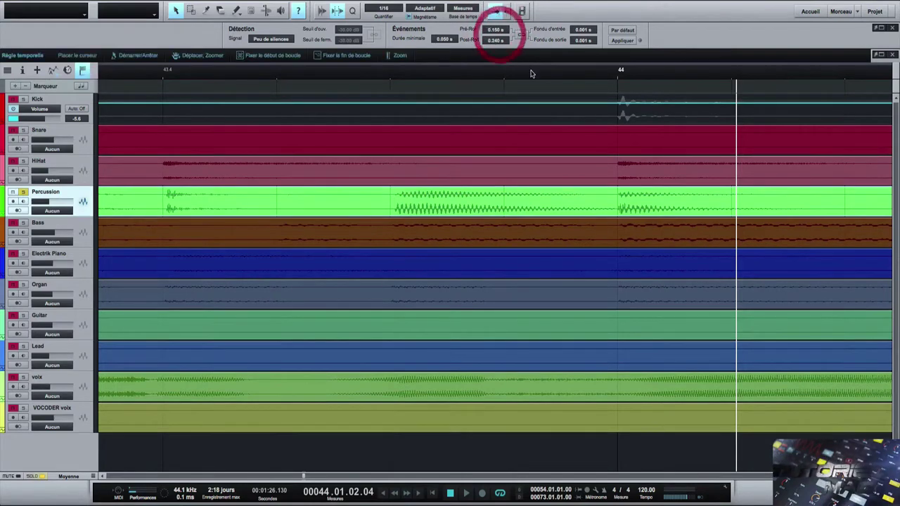
left_click(617, 41)
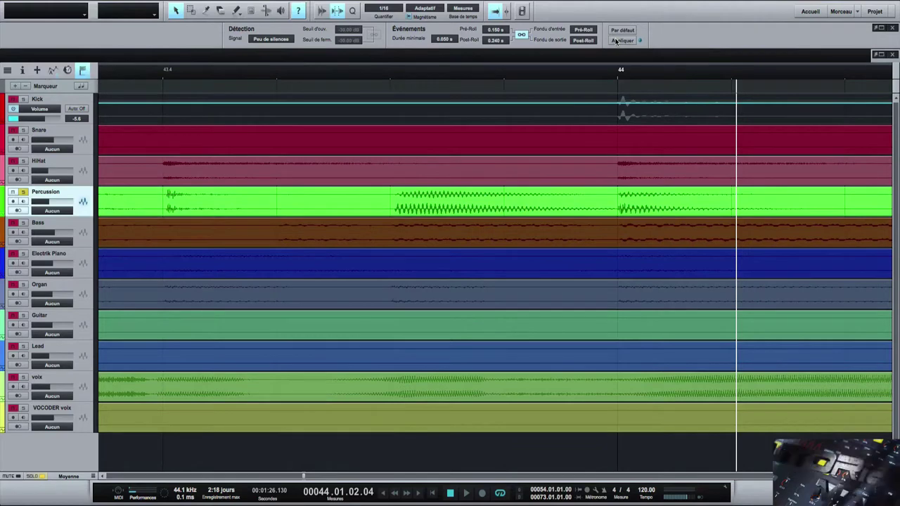
- Change pre-roll to 0.110 s and post-roll to 0.010 s, relink fades and apply
left_click(520, 35)
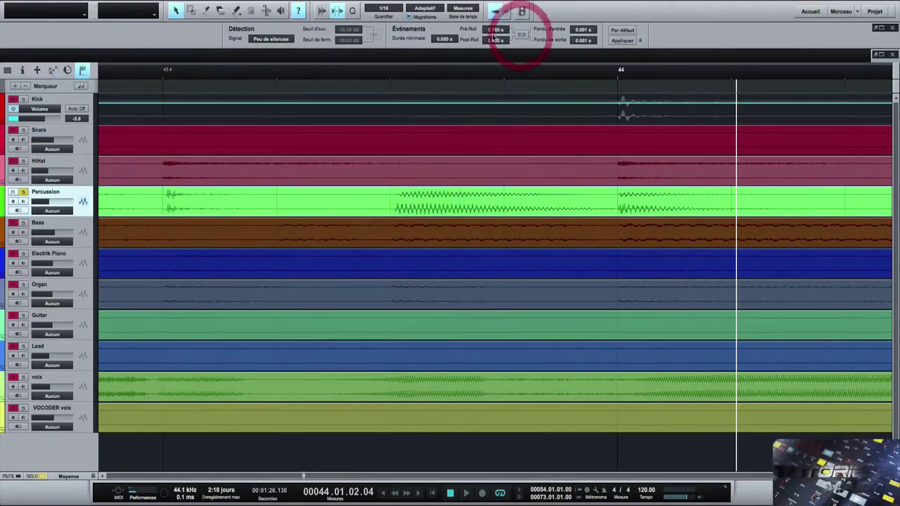
left_click(496, 31)
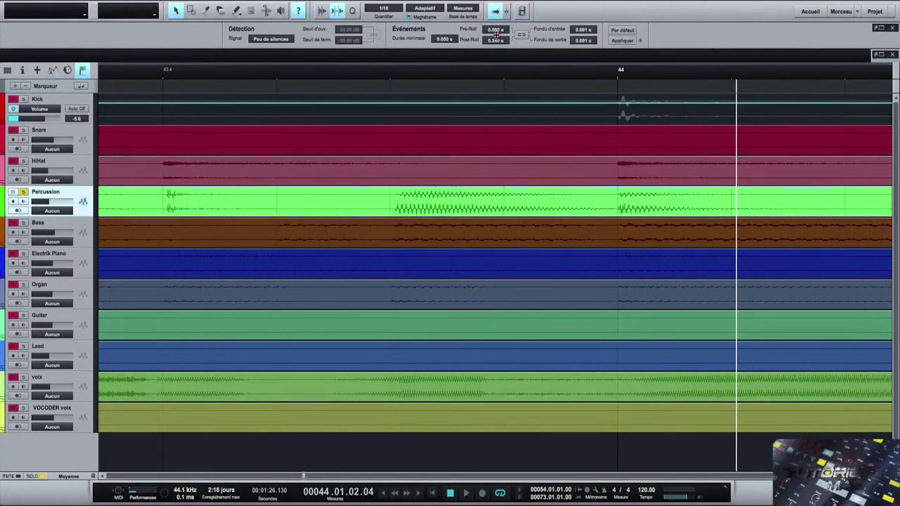
left_click_drag(497, 35, 497, 45)
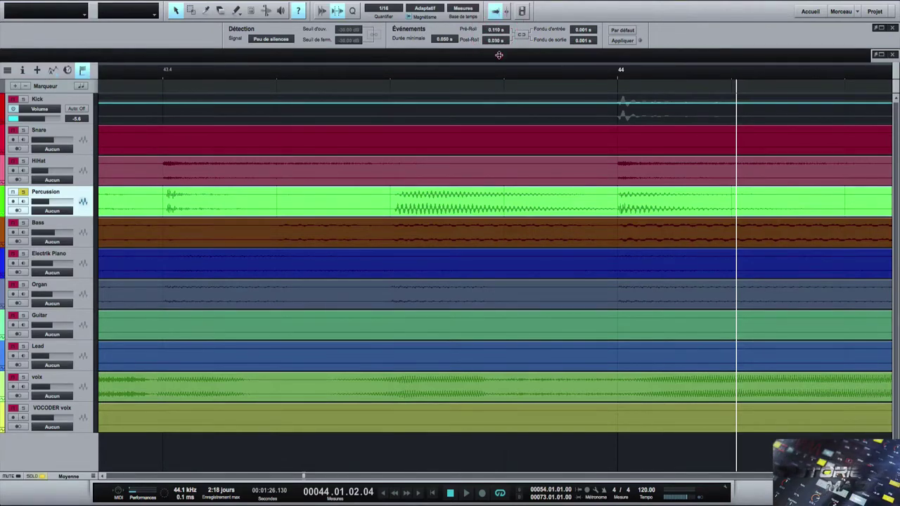
left_click_drag(499, 55, 499, 56)
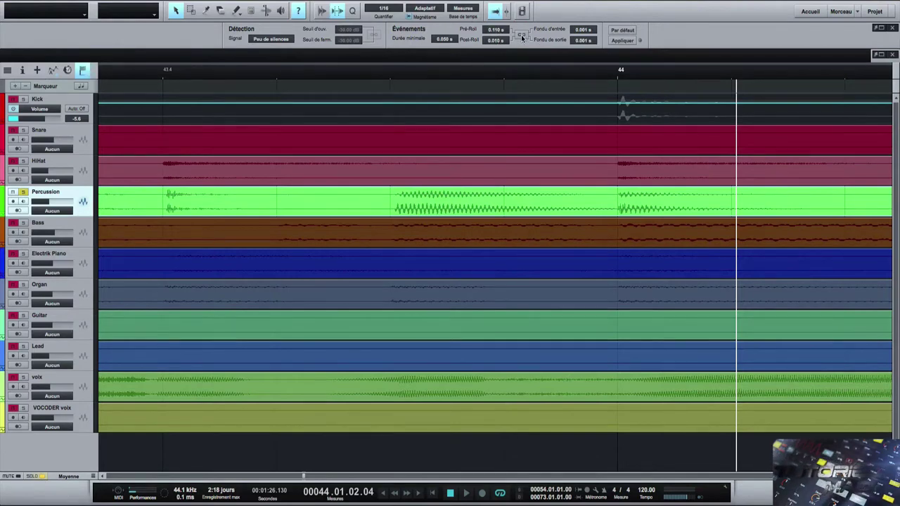
left_click(521, 34)
left_click(616, 41)
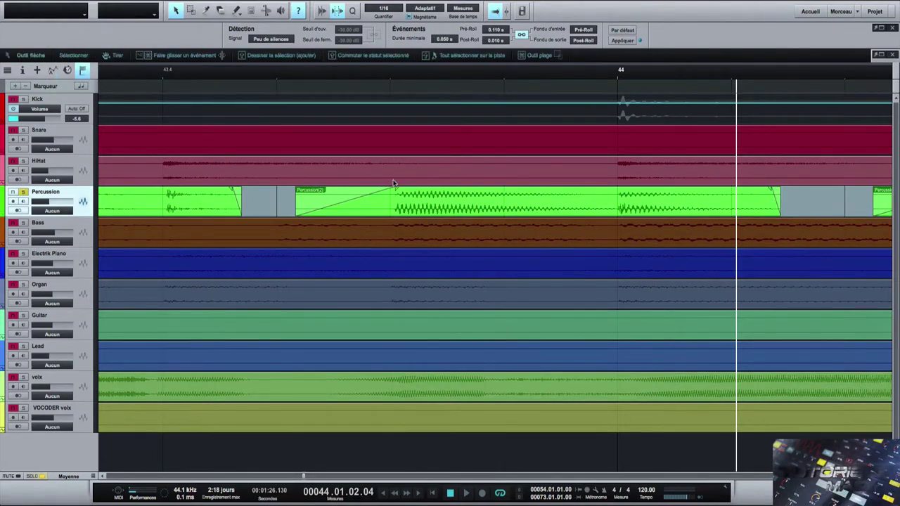
- Audition the result, undo it, and reapply Strip Silence with Couplage off
key("space")
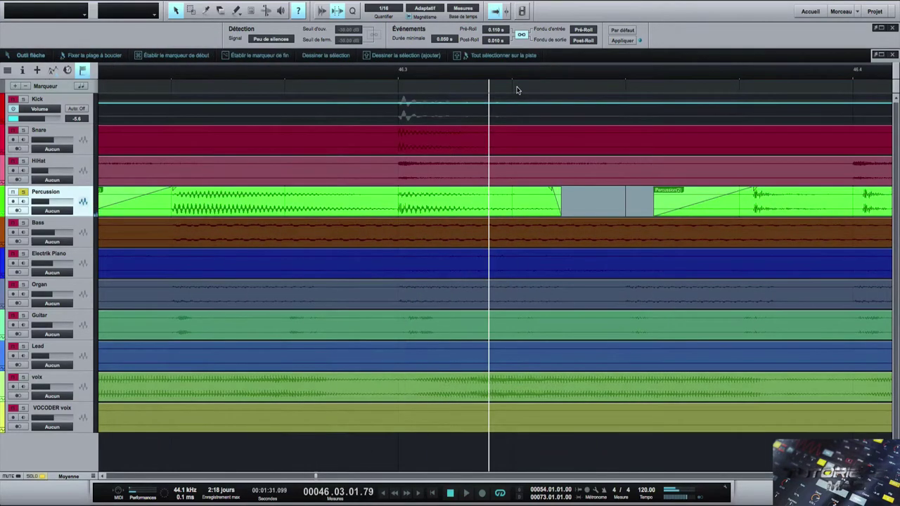
key("ctrl+z")
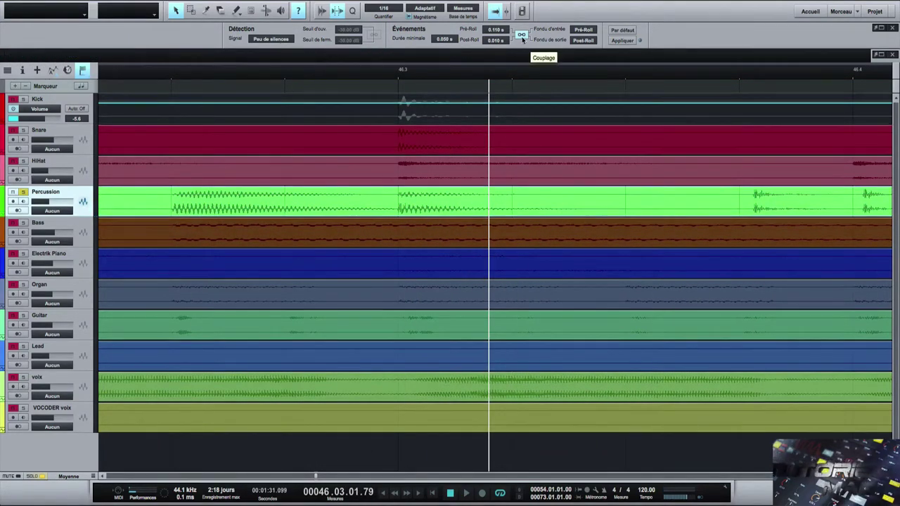
left_click(521, 35)
left_click(623, 41)
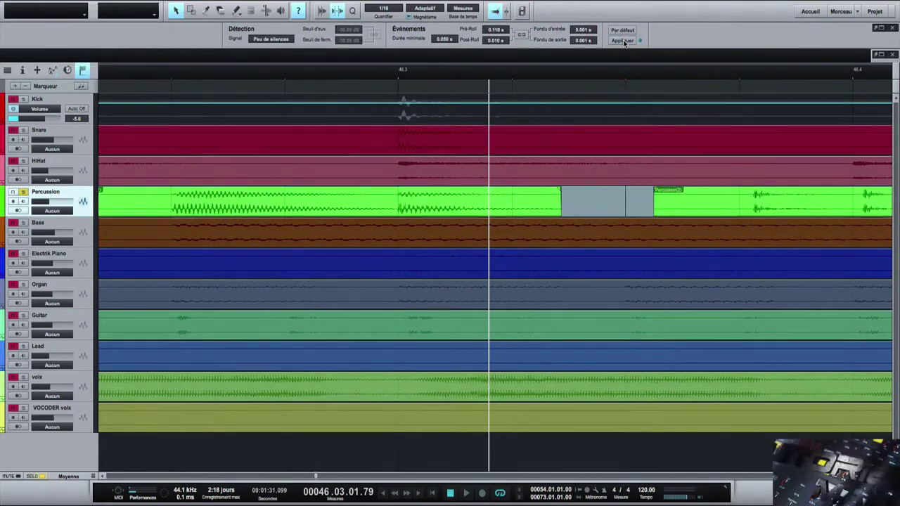
- Play the fade-less cuts, undo back to one continuous event, and zoom near bar 48
left_click(478, 80)
key("space")
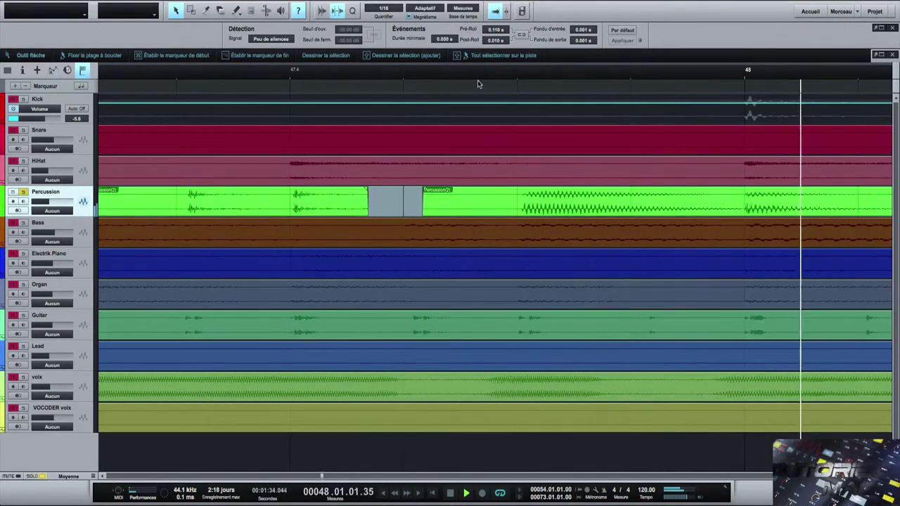
key("super+z")
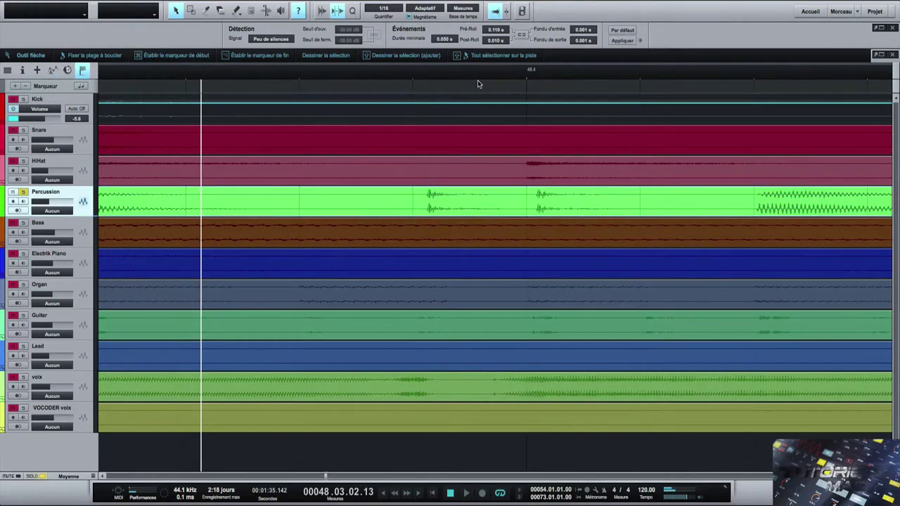
left_click_drag(452, 81, 463, 3)
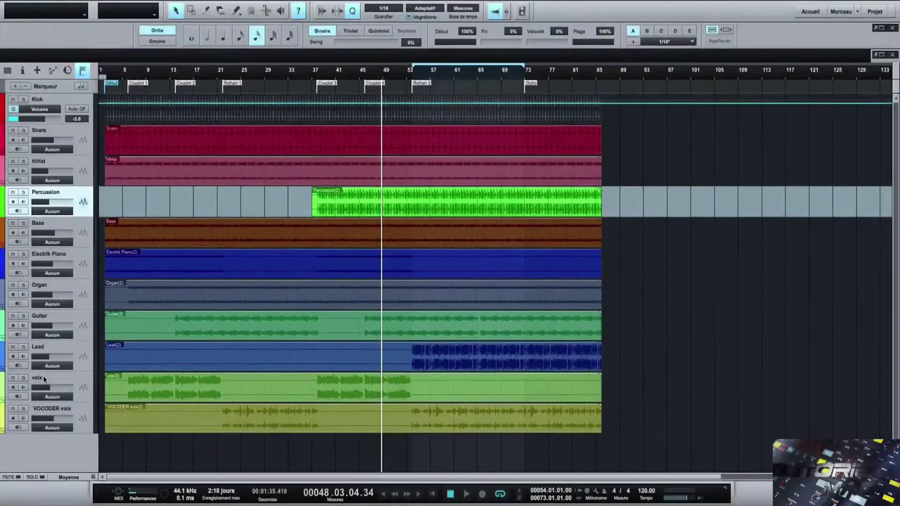
- Solo Lead, play from the Refrain 2 marker, and open the Console with F3
left_click(23, 348)
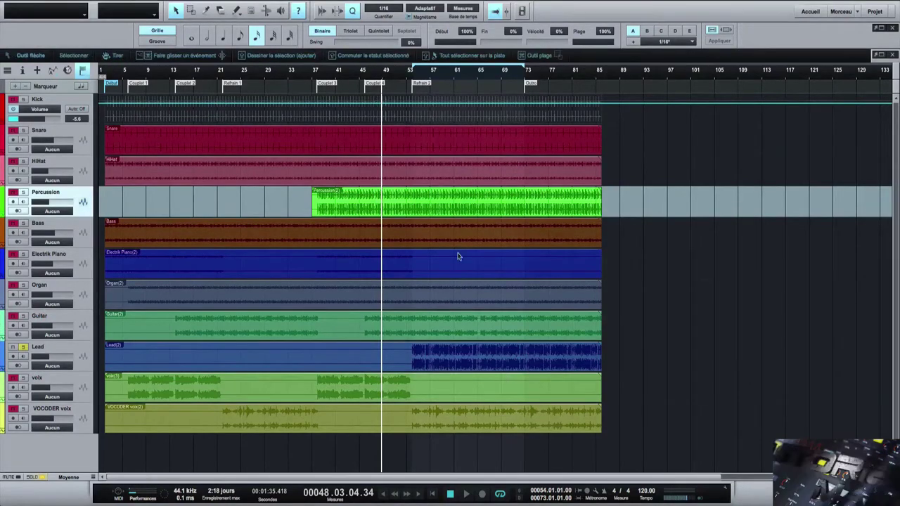
left_click(412, 75)
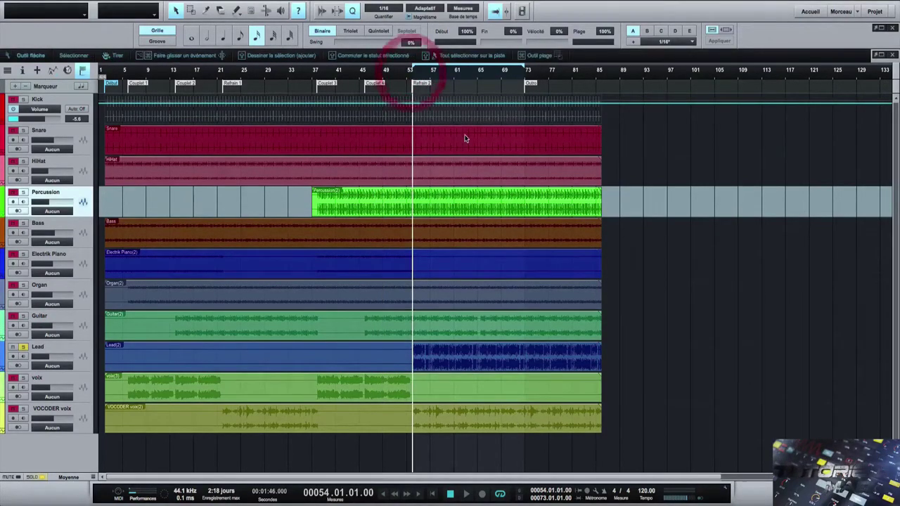
key("space")
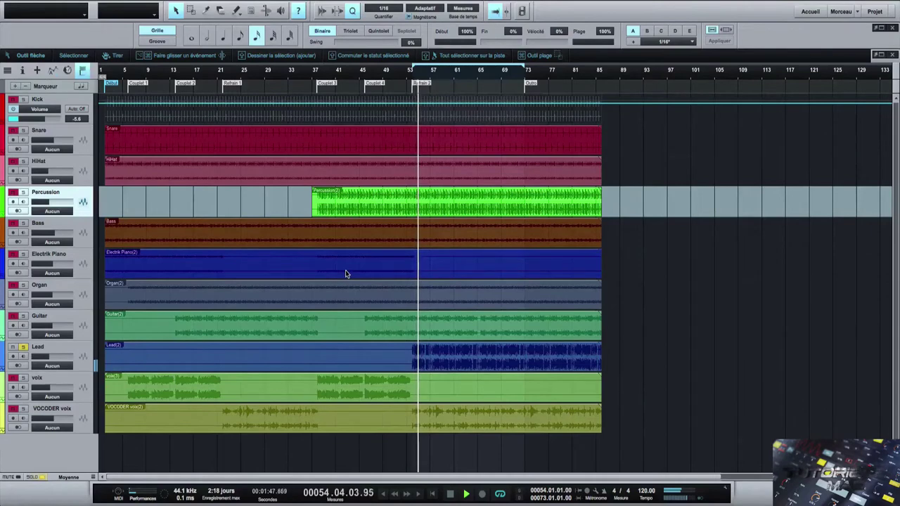
key("F3")
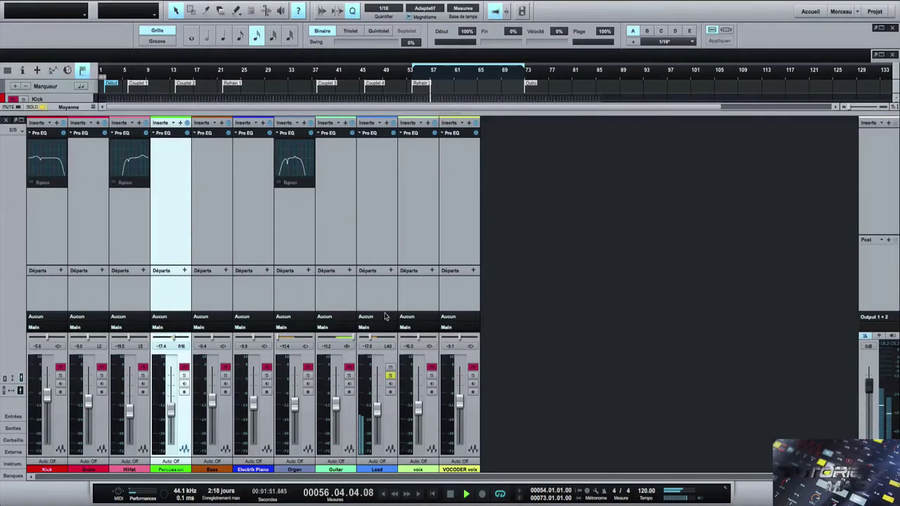
- Compact the Console, expand Lead's Inserts/Sends, check the Sends menu, and open the Browser with F5
left_click(20, 378)
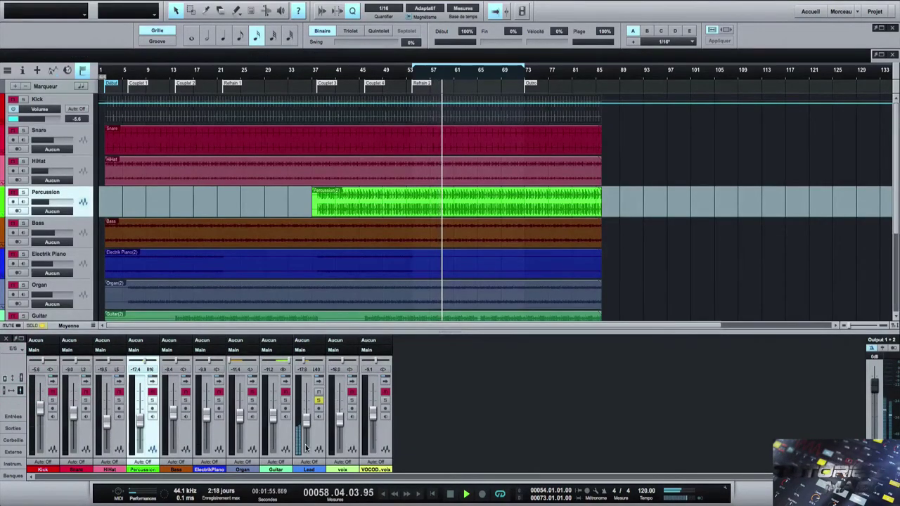
left_click(318, 381)
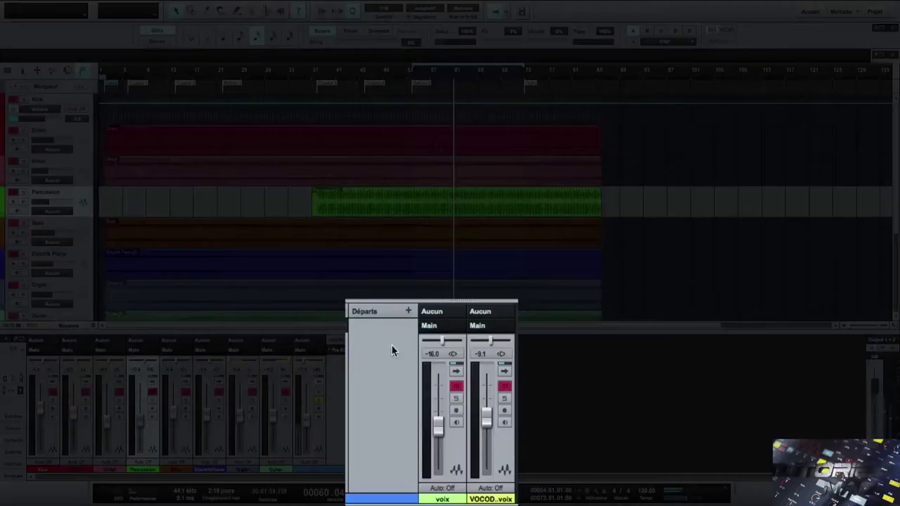
left_click(415, 340)
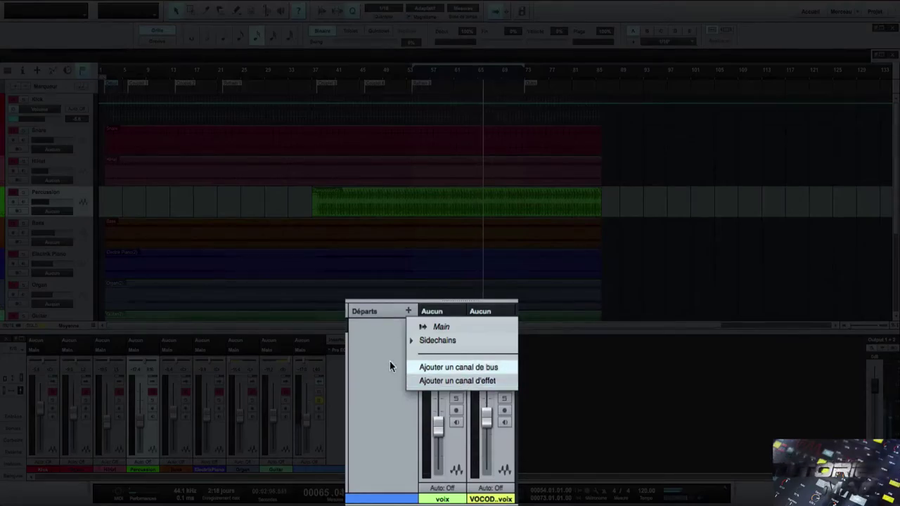
left_click(451, 384)
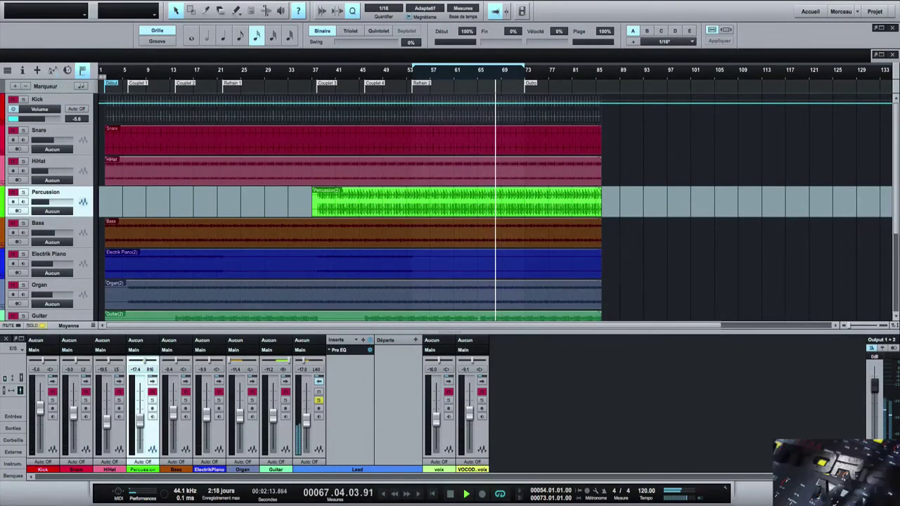
key("F5")
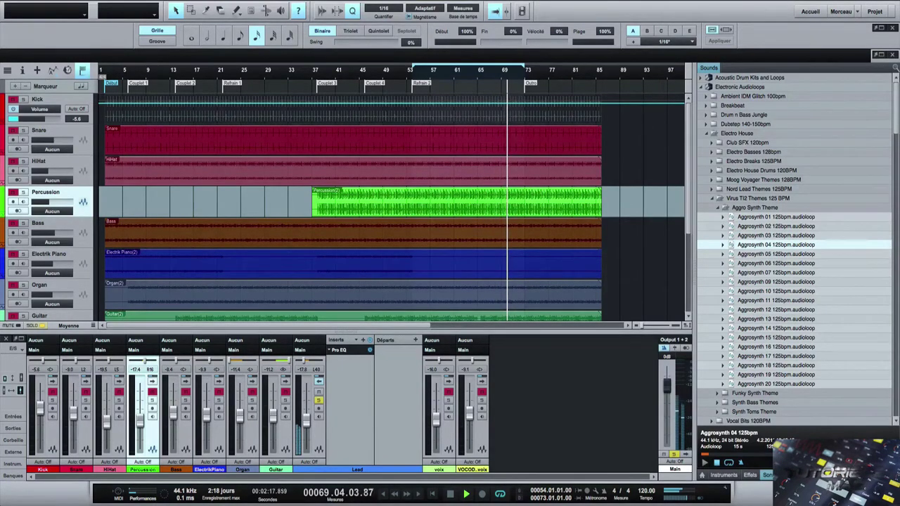
- Navigate the Browser's Effects list to the RedlightDist presets
left_click(750, 476)
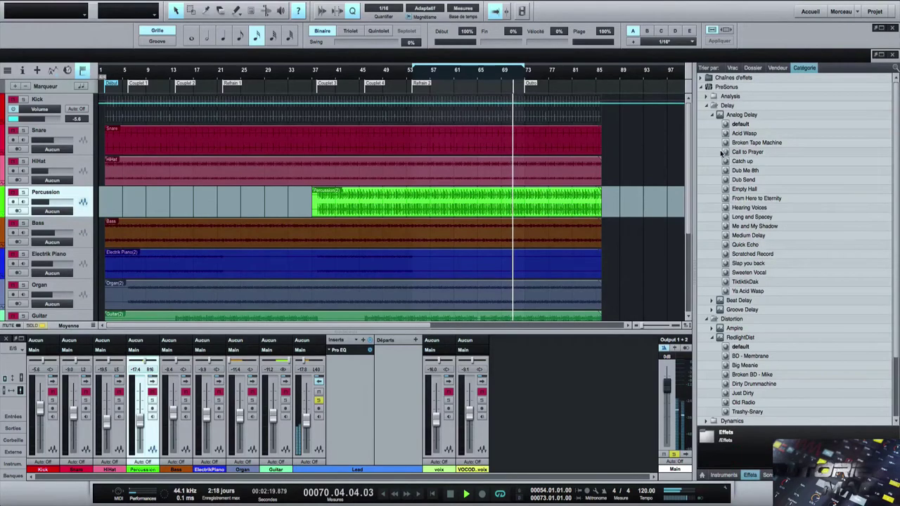
left_click(706, 106)
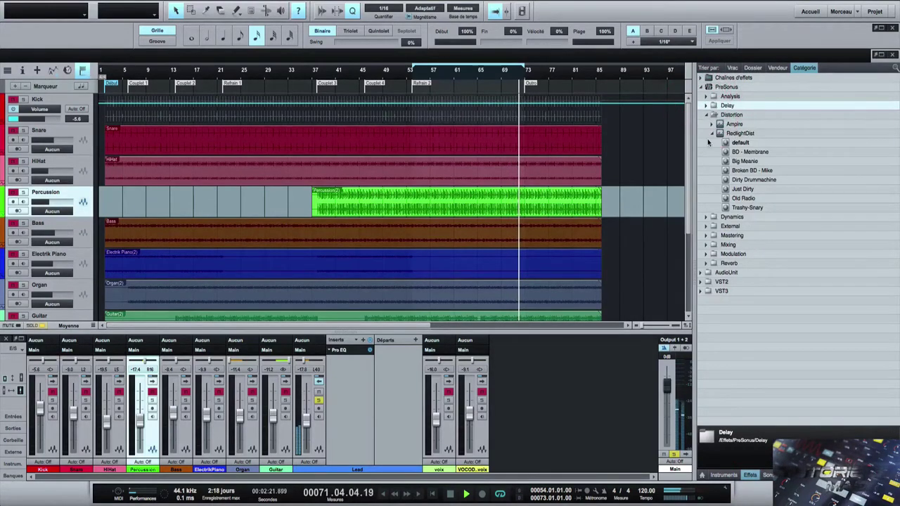
left_click(711, 133)
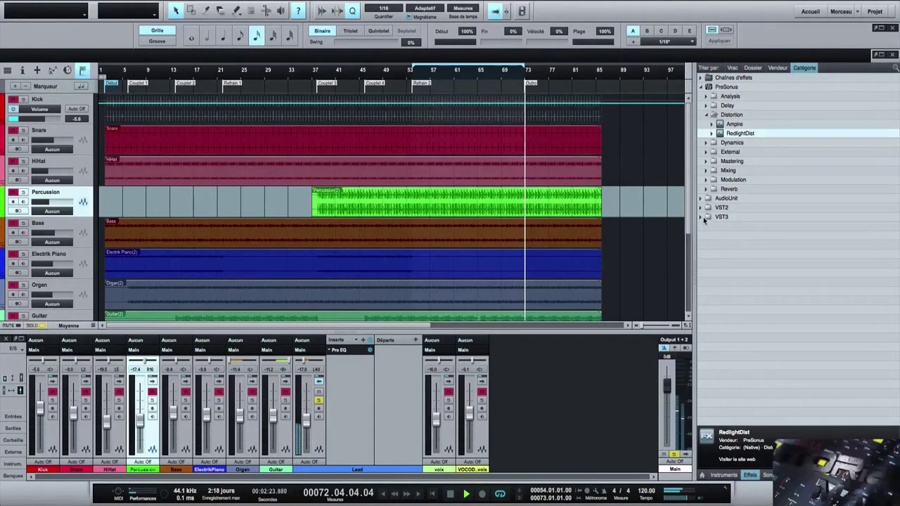
left_click(710, 133)
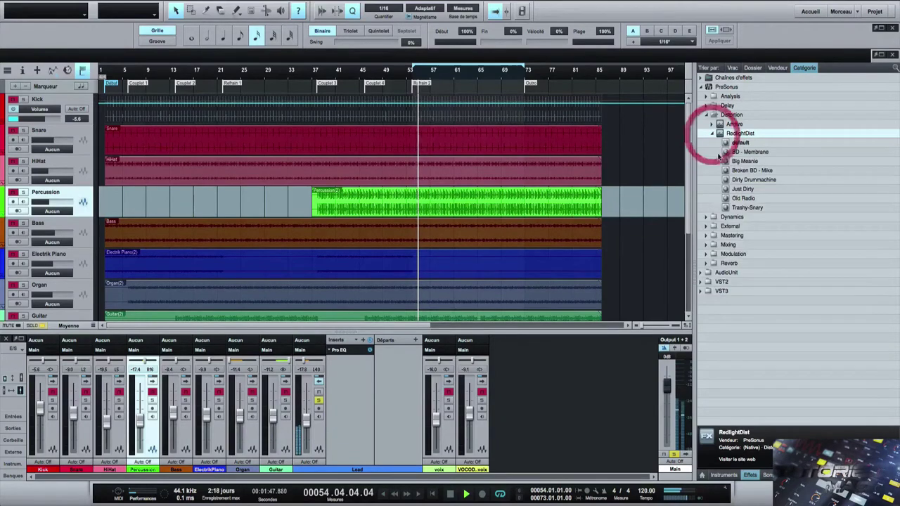
- Drop RedlightDist BD - Membrane onto Lead's sends and lower the send to -10.2
left_click_drag(750, 155, 402, 372)
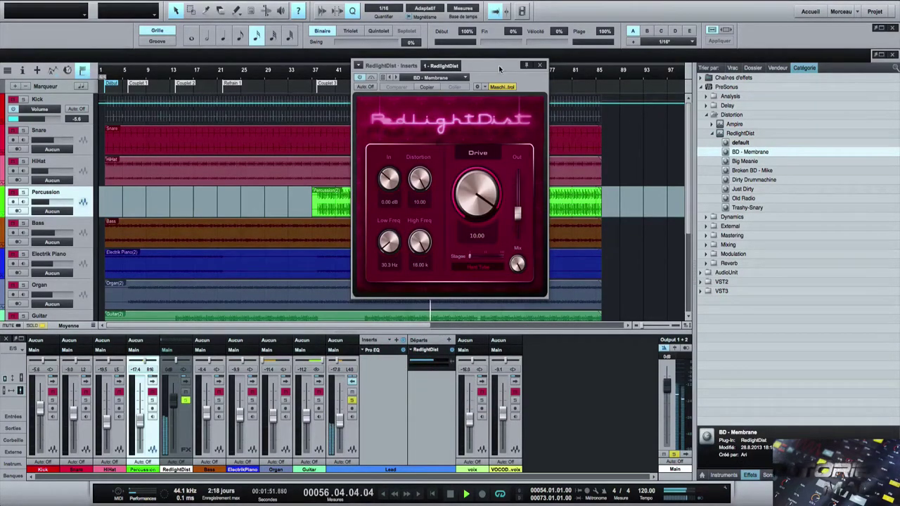
left_click_drag(498, 65, 785, 78)
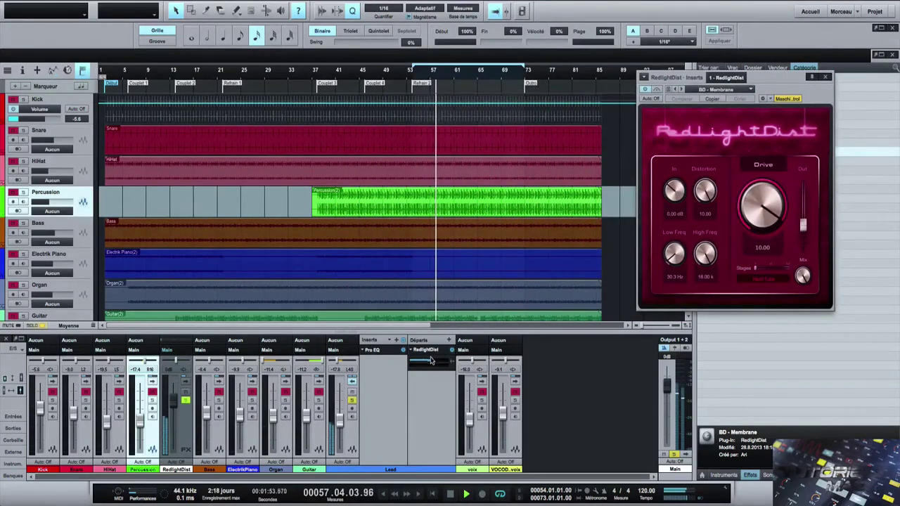
mouse_move(433, 363)
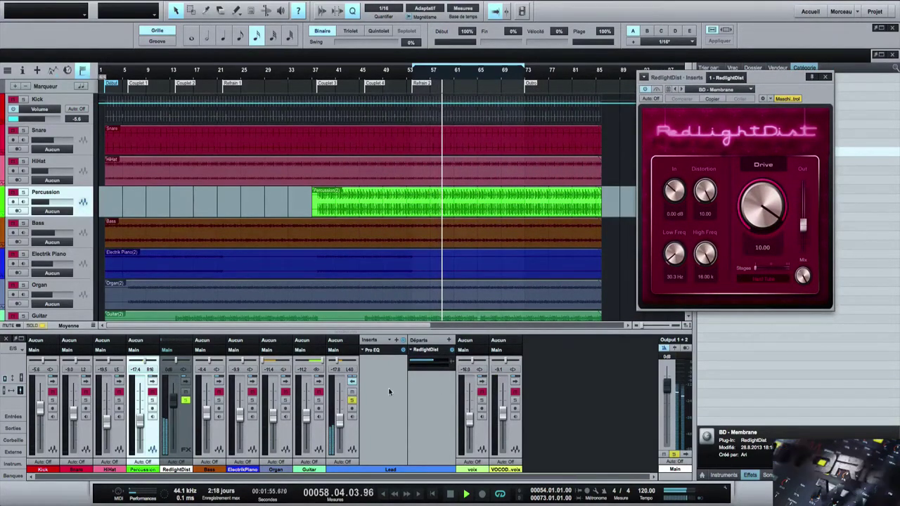
mouse_move(435, 362)
left_mouse_down()
mouse_move(424, 362)
mouse_move(443, 362)
left_mouse_up()
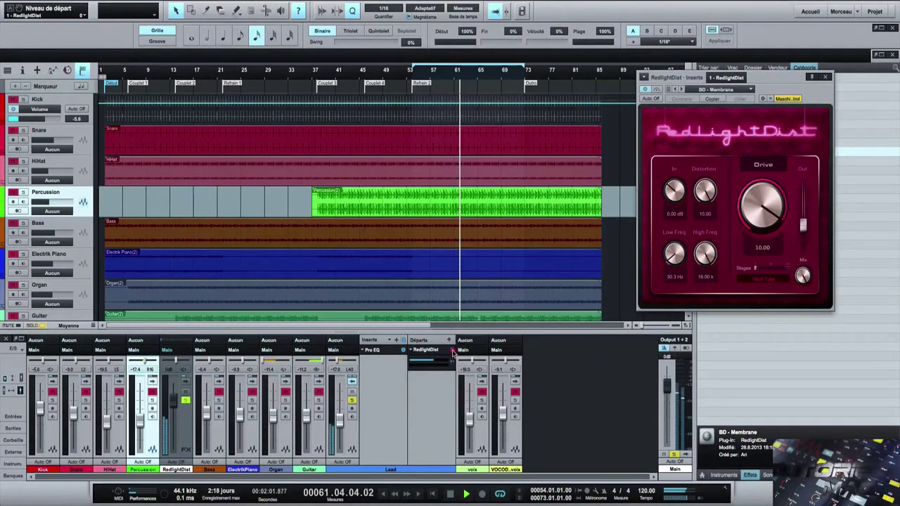
left_click(452, 350)
left_click(452, 350)
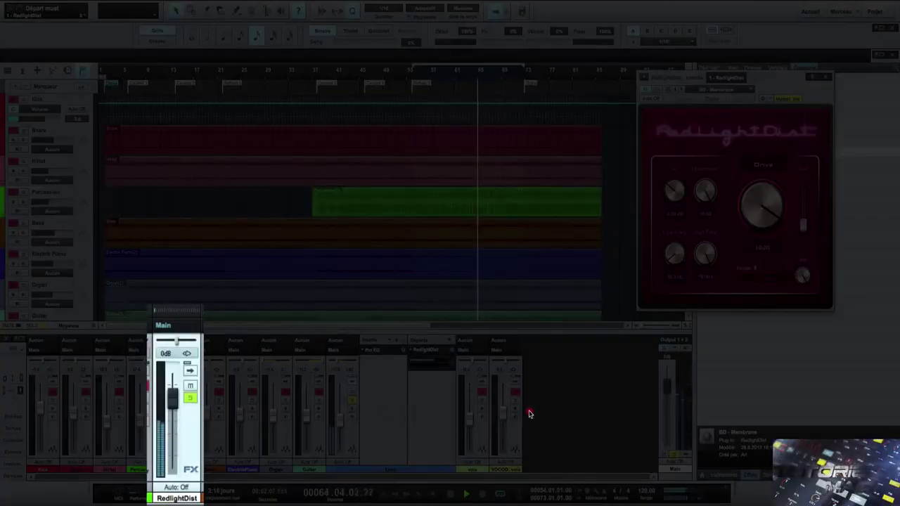
- Set the RedlightDist FX channel to -5.4, then solo Guitar and expand its Inserts/Sends
left_click(526, 413)
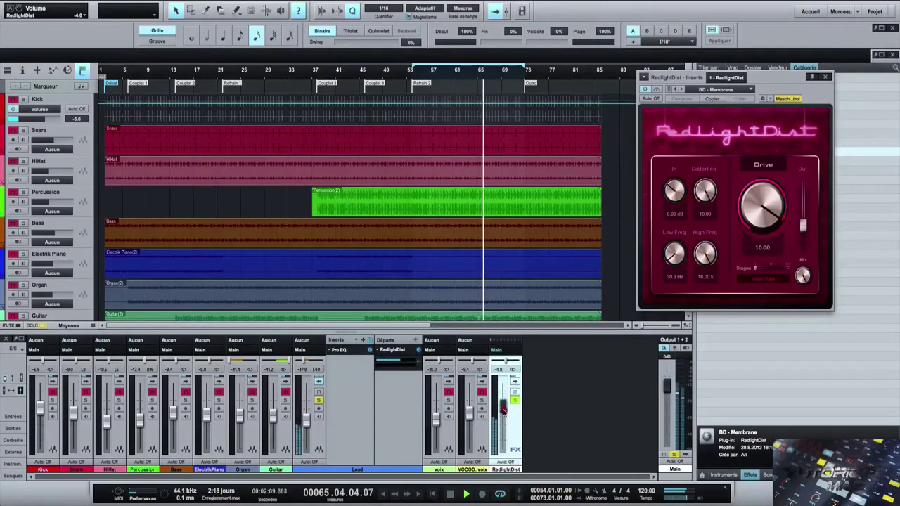
mouse_move(503, 411)
left_mouse_down()
mouse_move(503, 425)
mouse_move(504, 414)
left_mouse_up()
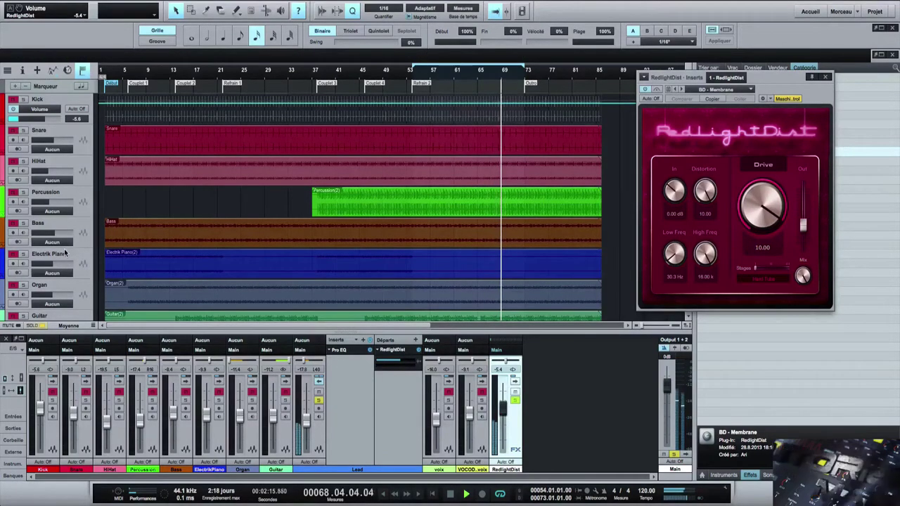
scroll(522, 230, "down", 4)
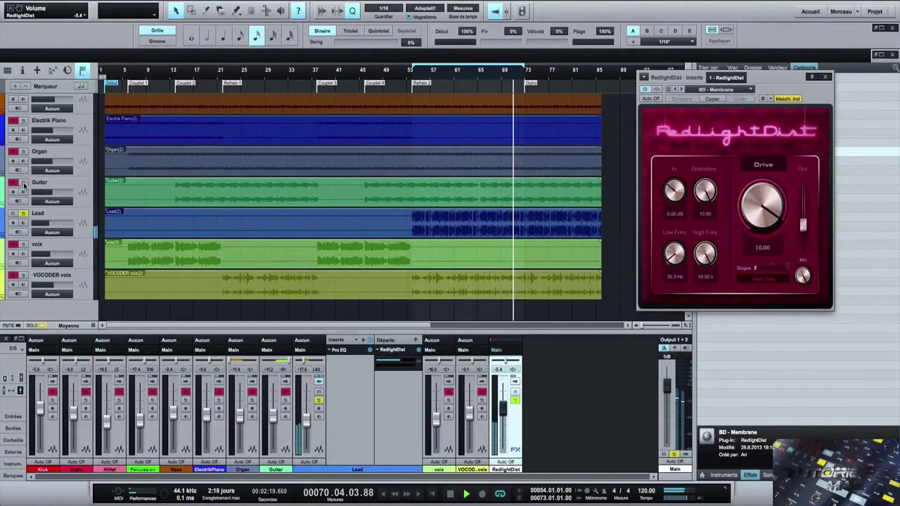
left_click(23, 183)
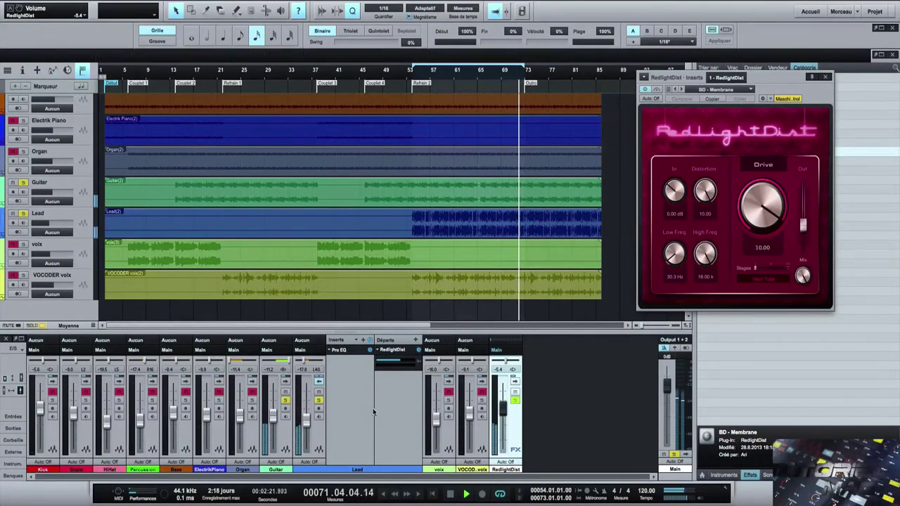
left_click(288, 382)
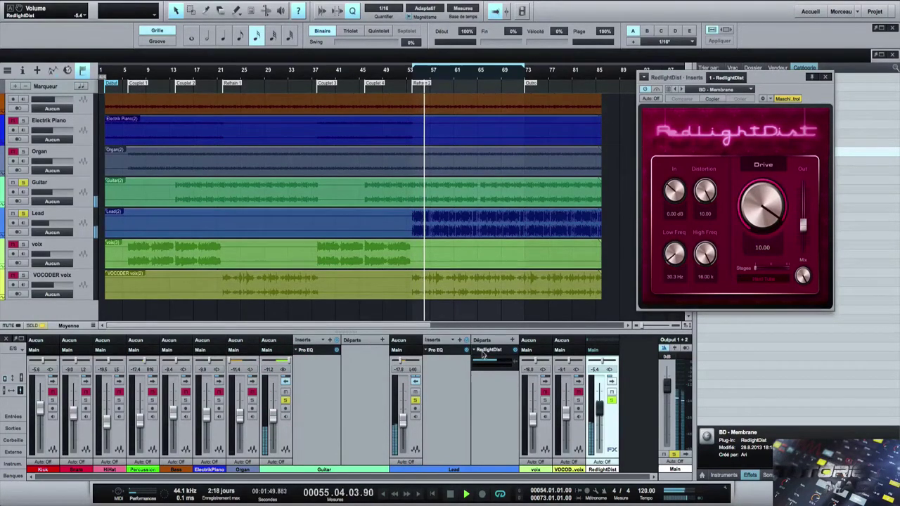
- Copy the RedlightDist send onto Guitar, raise it to +6.5, and A/B both sends
left_click(389, 364)
left_click_drag(388, 363, 364, 364)
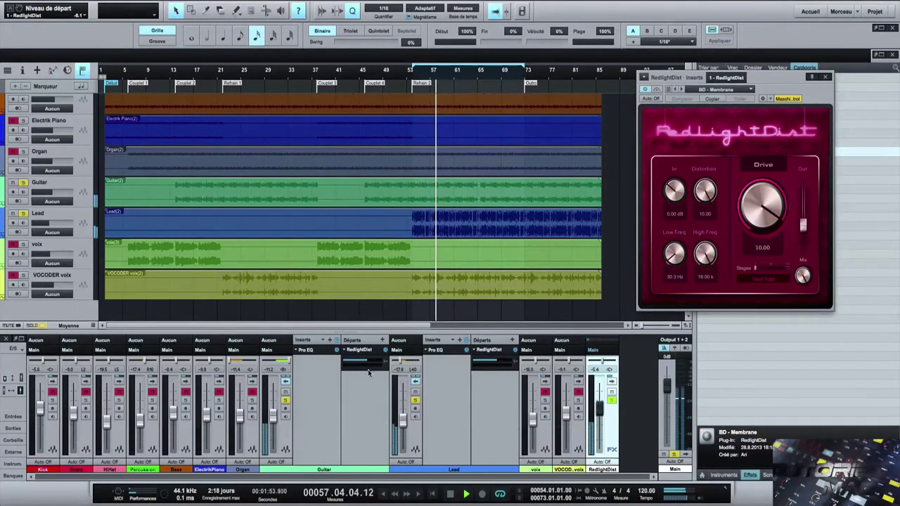
left_click_drag(367, 361, 374, 363)
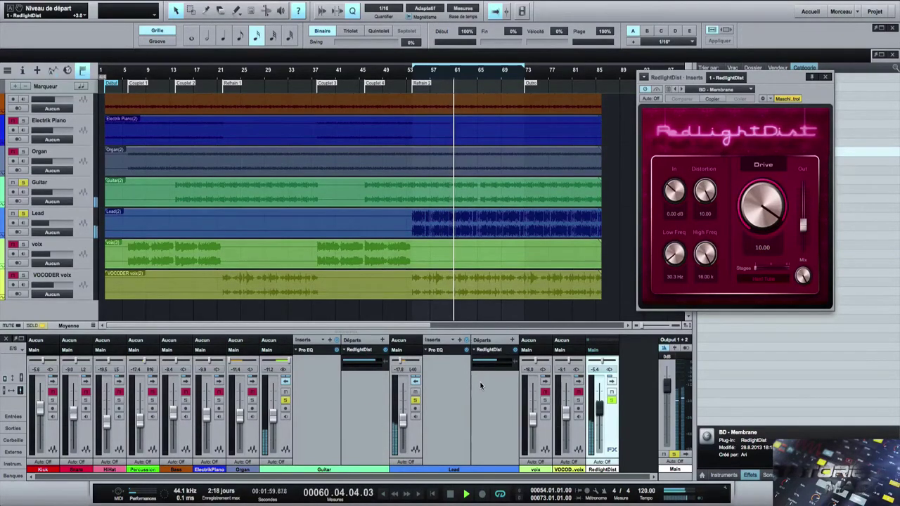
left_click(385, 349)
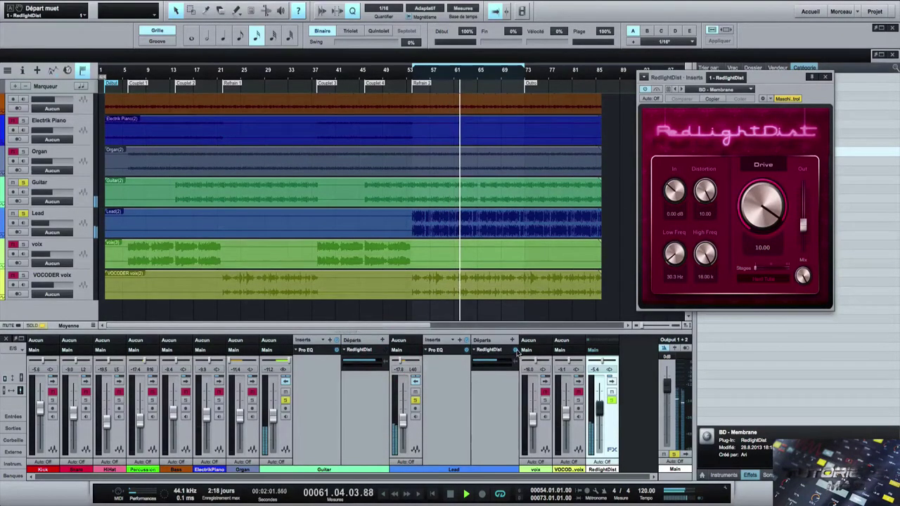
left_click(515, 350)
left_click(516, 350)
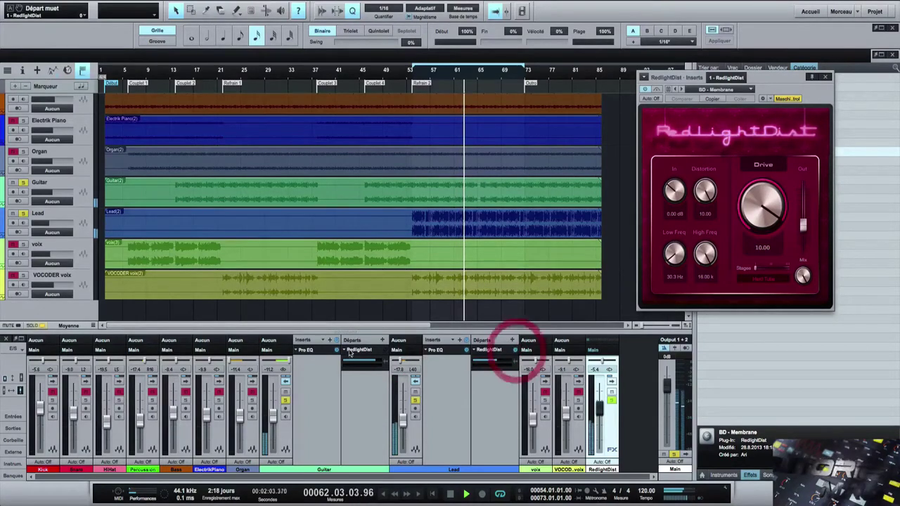
left_click(385, 351)
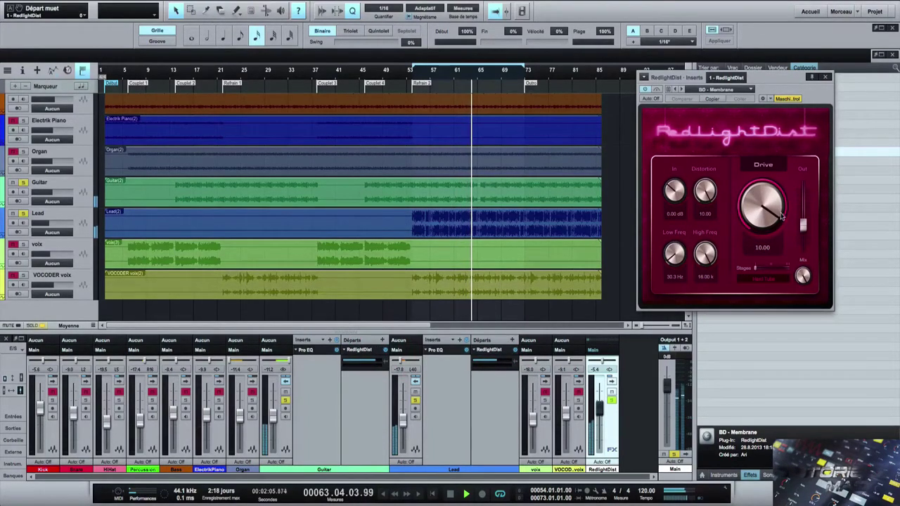
- Set RedlightDist Drive to 9.12, Low Freq to 183 Hz and High Freq to about 7.9 k
left_click_drag(782, 216, 723, 203)
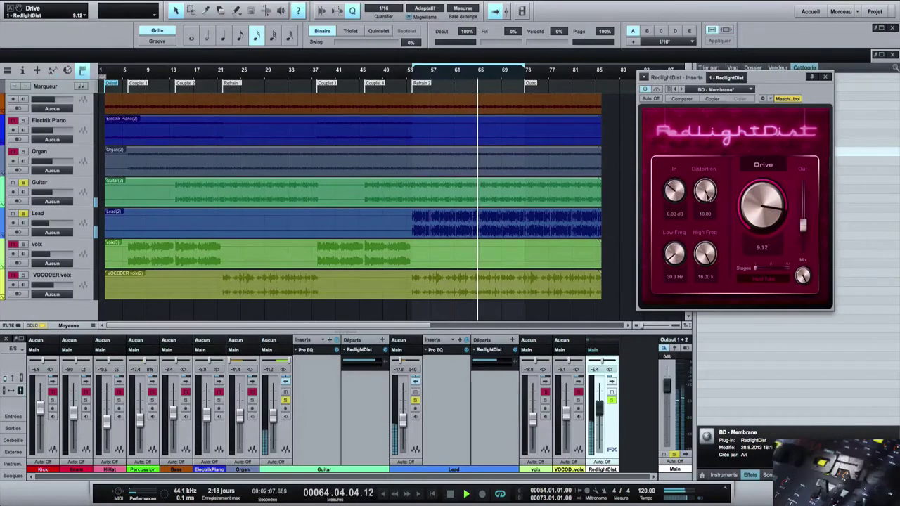
left_click_drag(676, 258, 678, 214)
left_click_drag(705, 252, 701, 274)
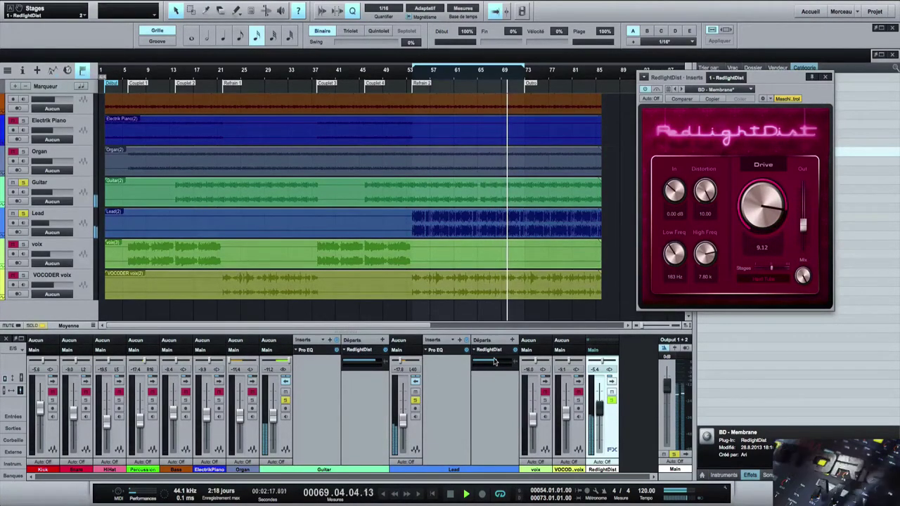
- Adjust the Guitar send and the RedlightDist channel, soloing it briefly, ending at -4.7 dB
left_click(374, 359)
left_click(415, 400)
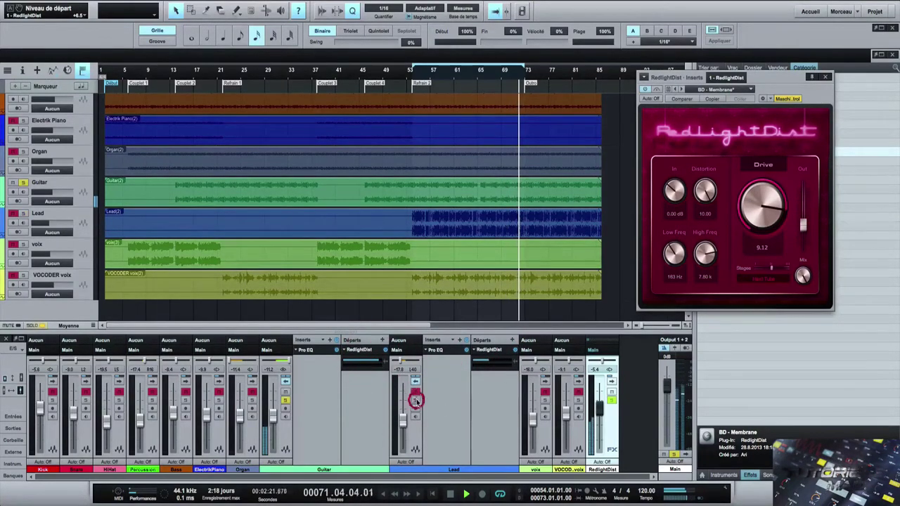
left_click(283, 399)
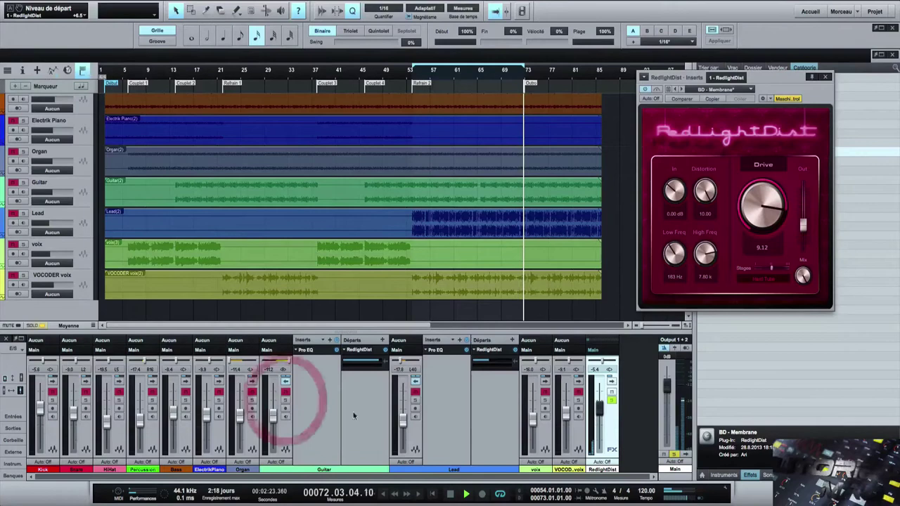
left_click(41, 326)
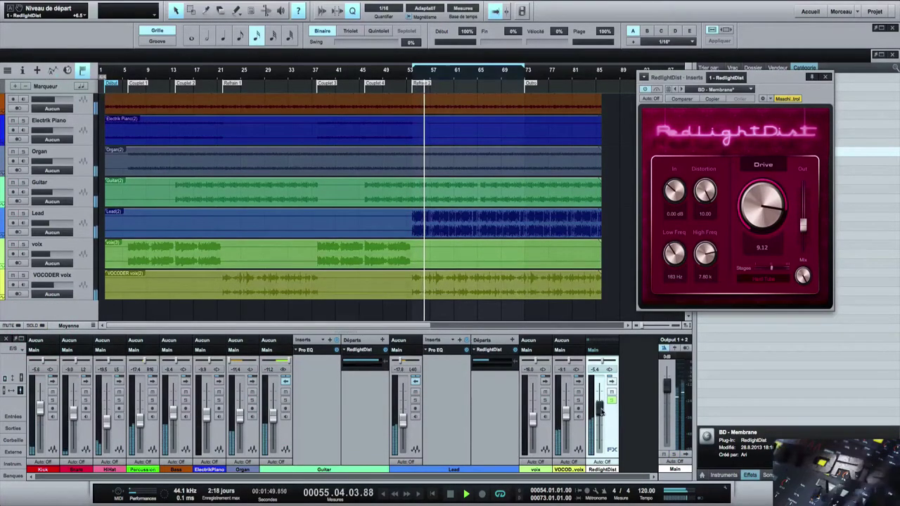
mouse_move(599, 406)
left_mouse_down()
mouse_move(598, 430)
mouse_move(608, 407)
left_mouse_up()
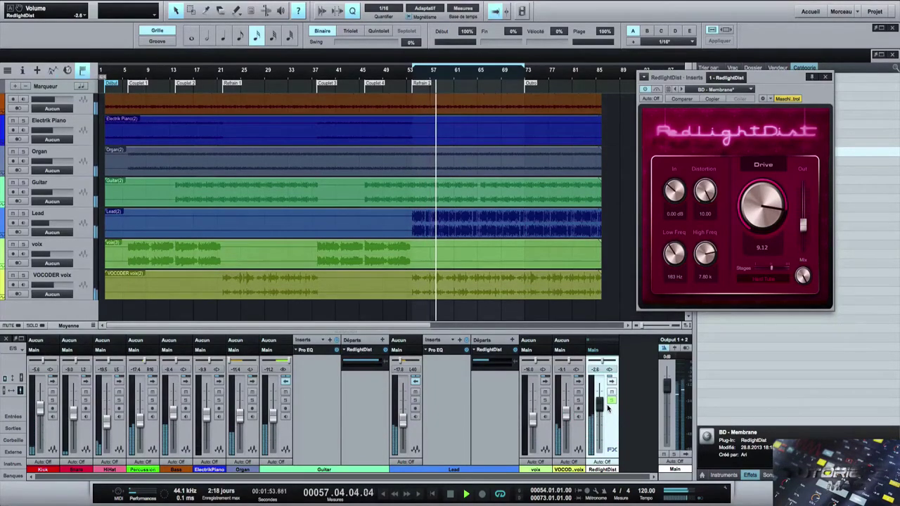
left_click(611, 400)
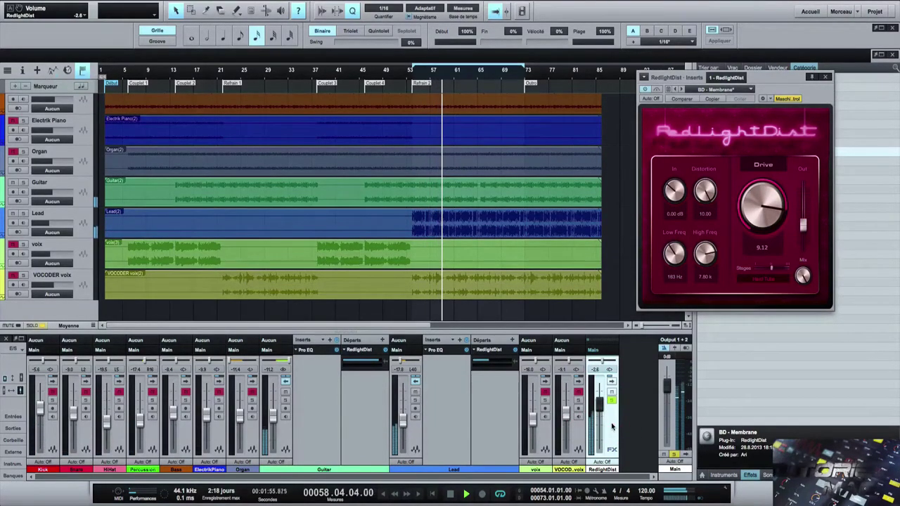
left_click(611, 400)
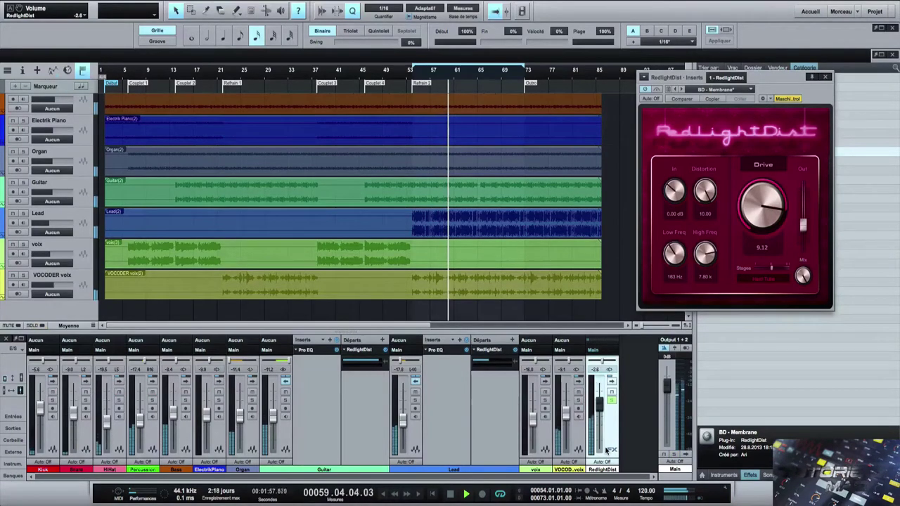
left_click_drag(599, 410, 599, 415)
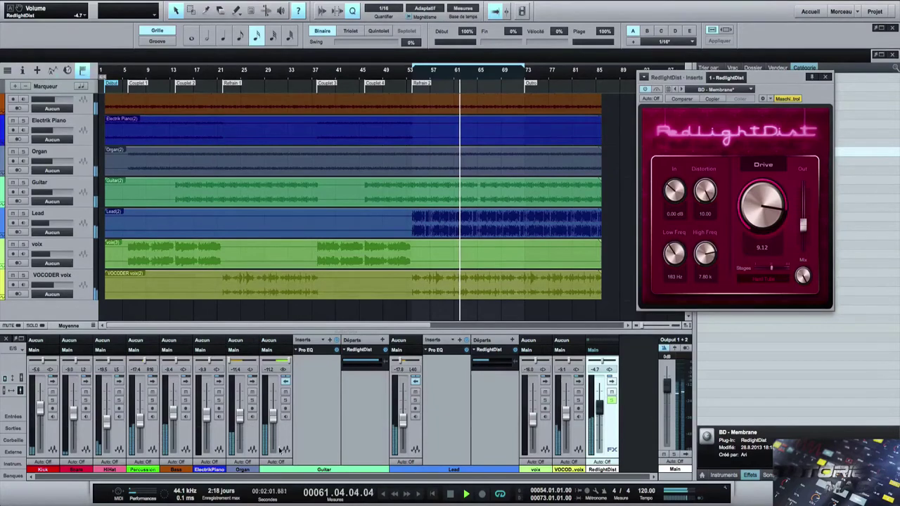
- Lower Guitar to -14.1 and Lead to -20.4, hide their panels, save, and remove RedlightDist
left_click_drag(272, 419, 275, 422)
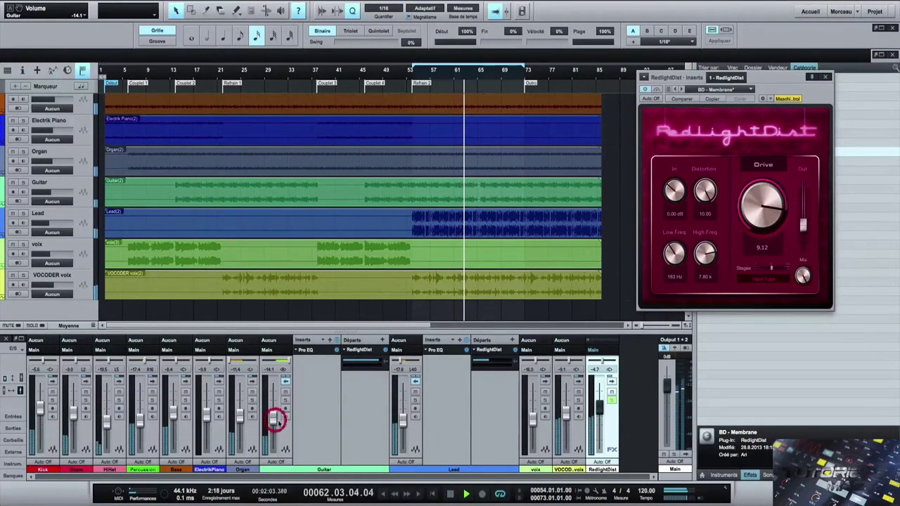
left_click(285, 380)
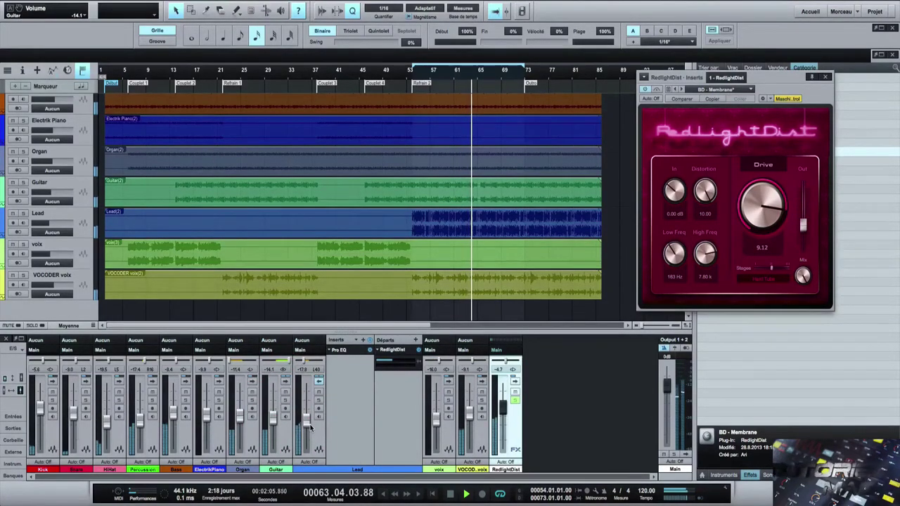
left_click(319, 380)
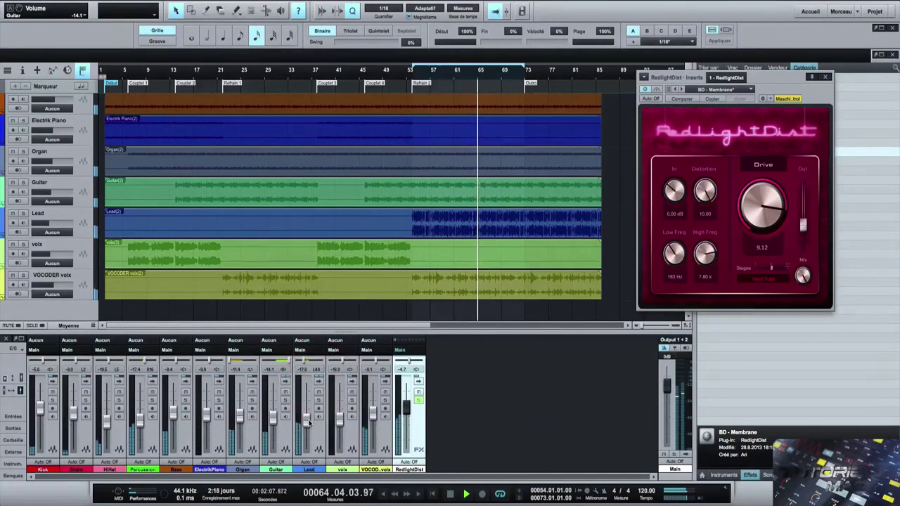
left_click_drag(306, 419, 306, 423)
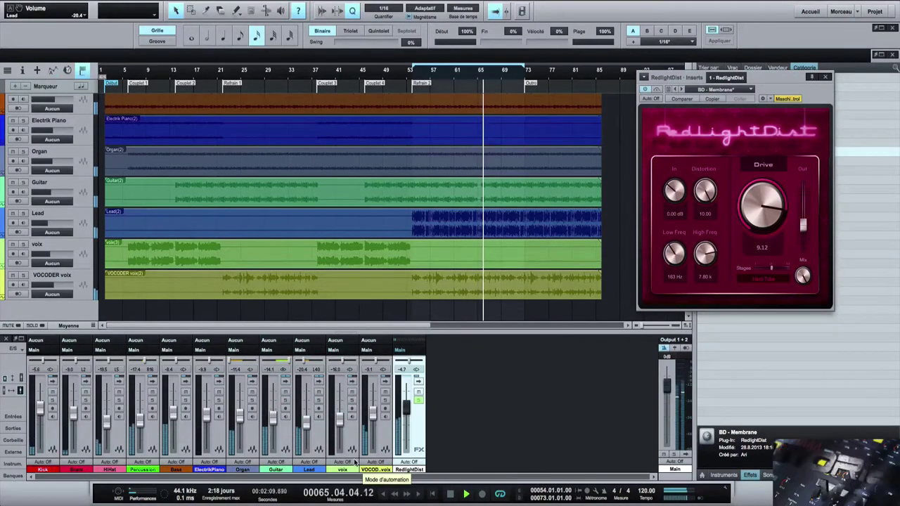
key("ctrl+s")
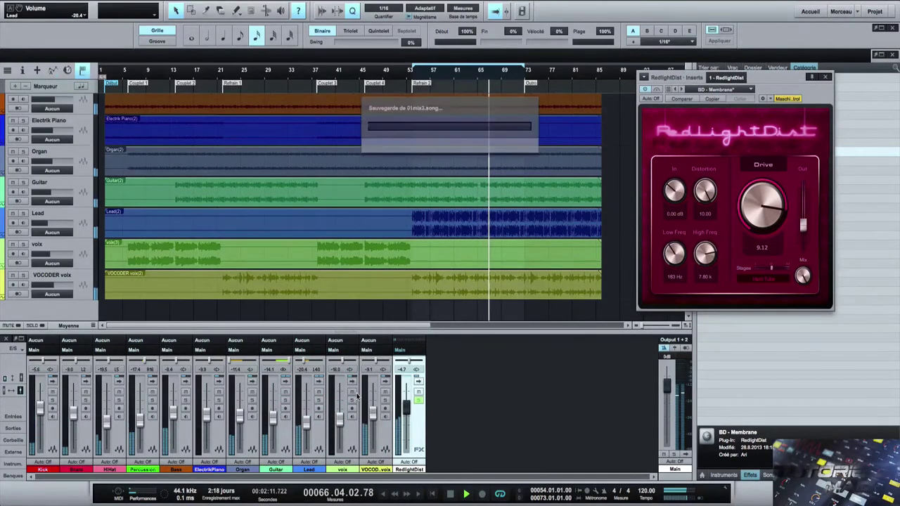
right_click(416, 426)
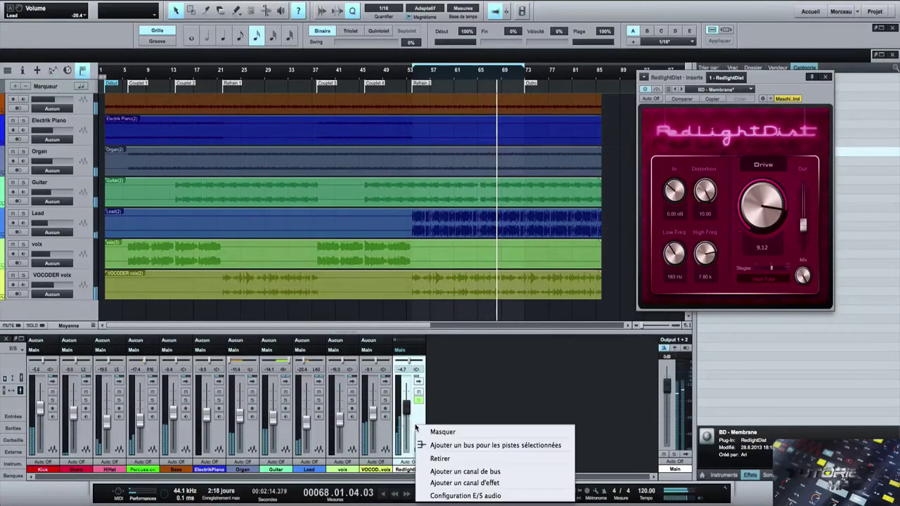
left_click(439, 458)
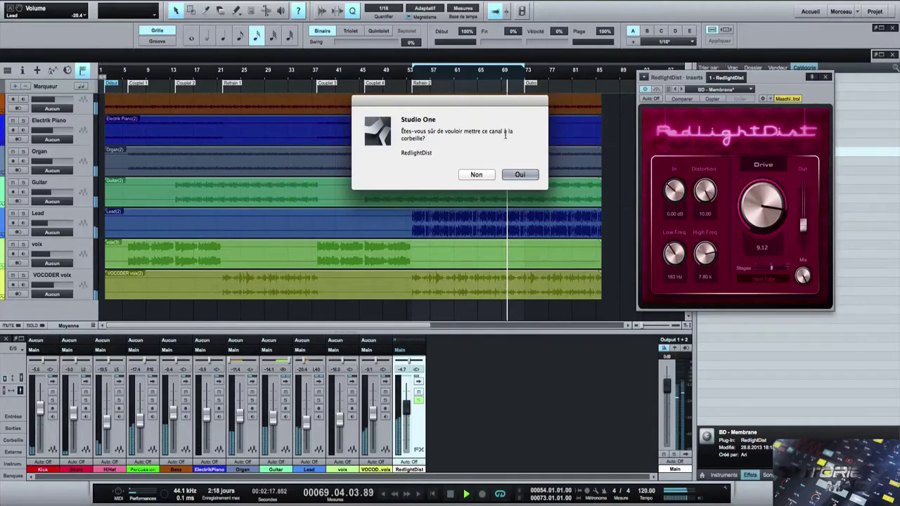
- Confirm trashing the RedlightDist channel and remove the Lead channel's existing send
left_click(516, 174)
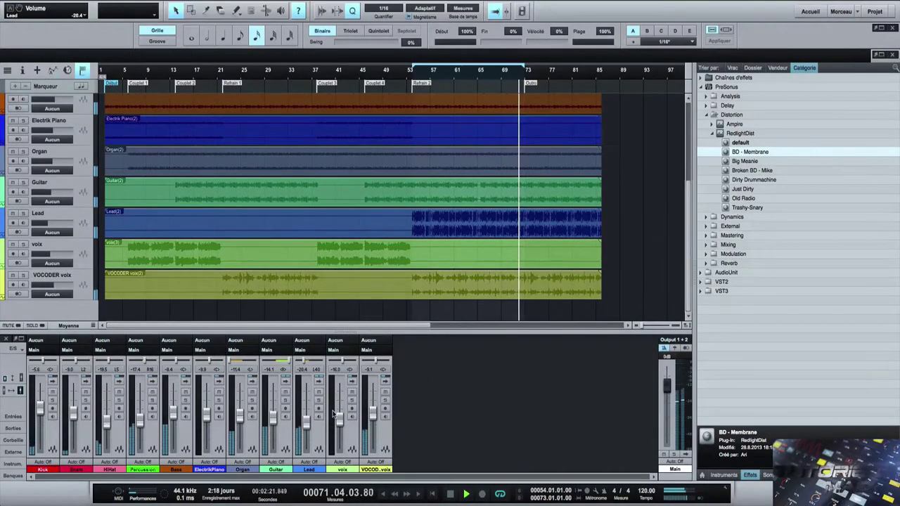
left_click(319, 380)
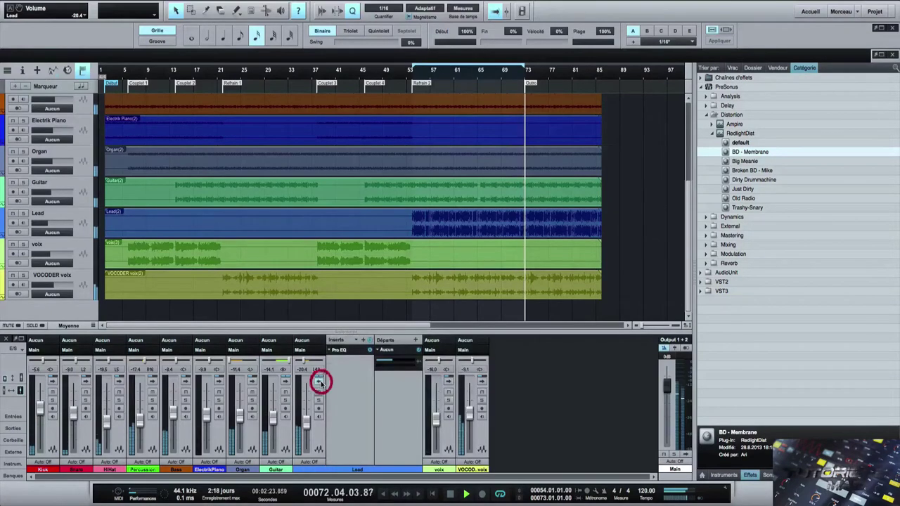
left_click(380, 350)
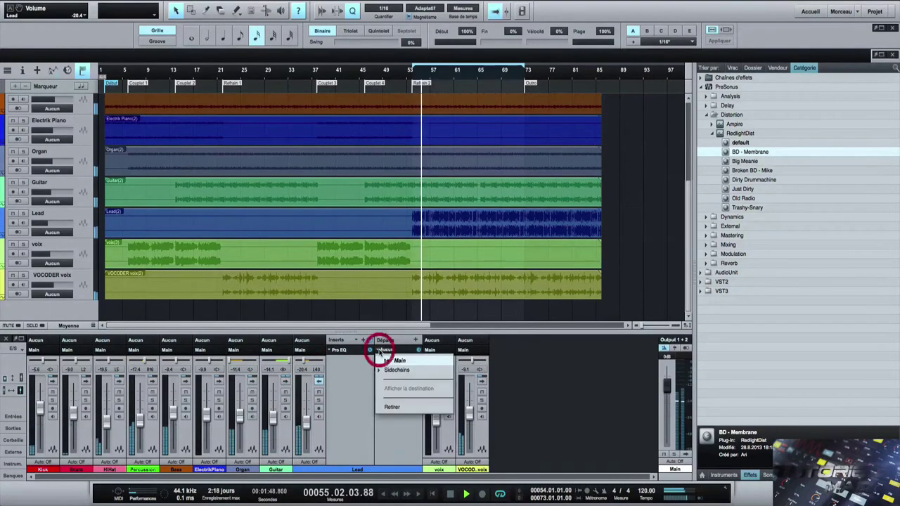
left_click(392, 406)
- Add a Lead send to a new FX channel, Effet 1, mute that send, and show Effet 1's inserts
left_click(416, 340)
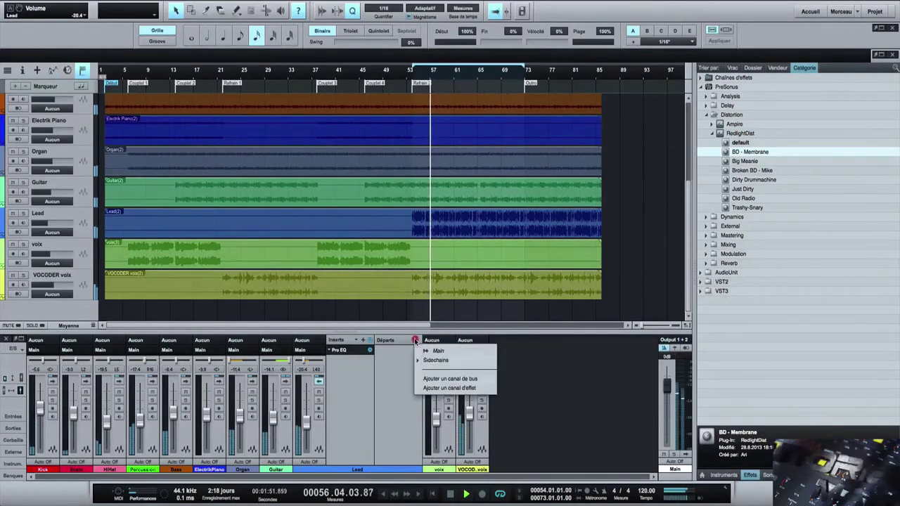
left_click(450, 388)
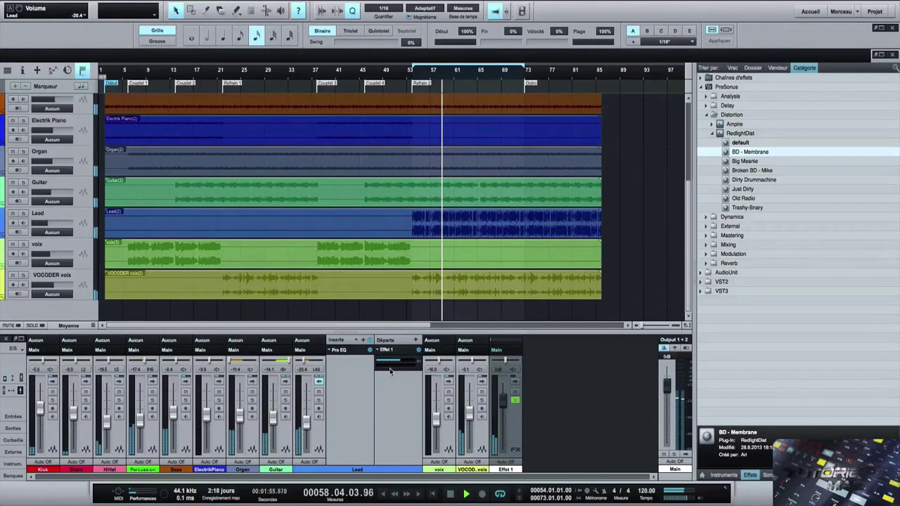
left_click(380, 350)
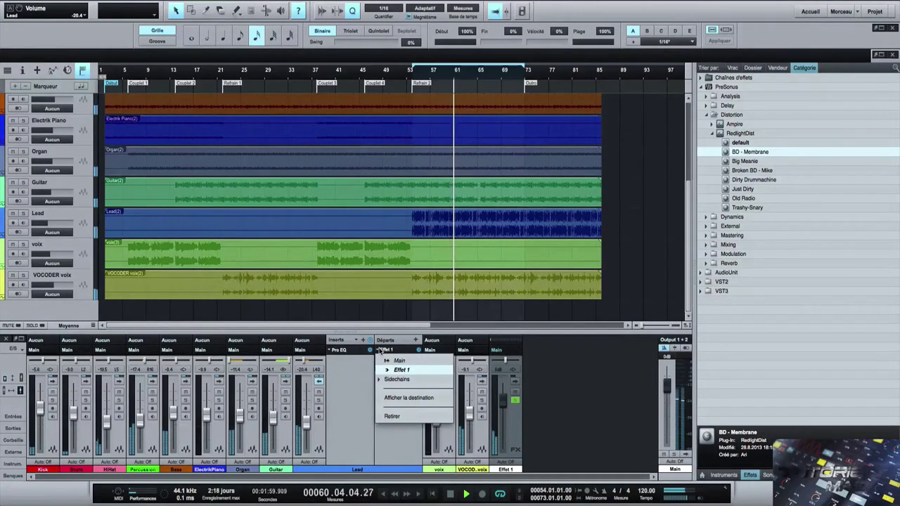
left_click(380, 350)
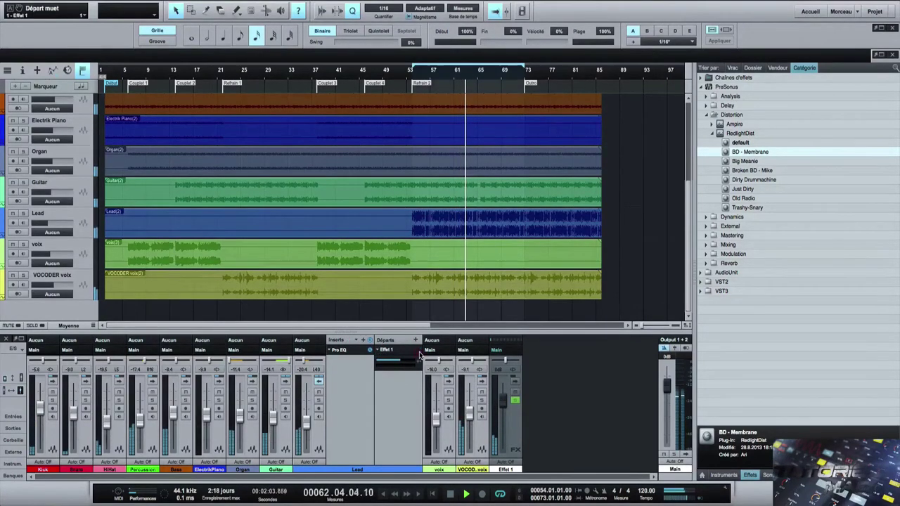
left_click(386, 351)
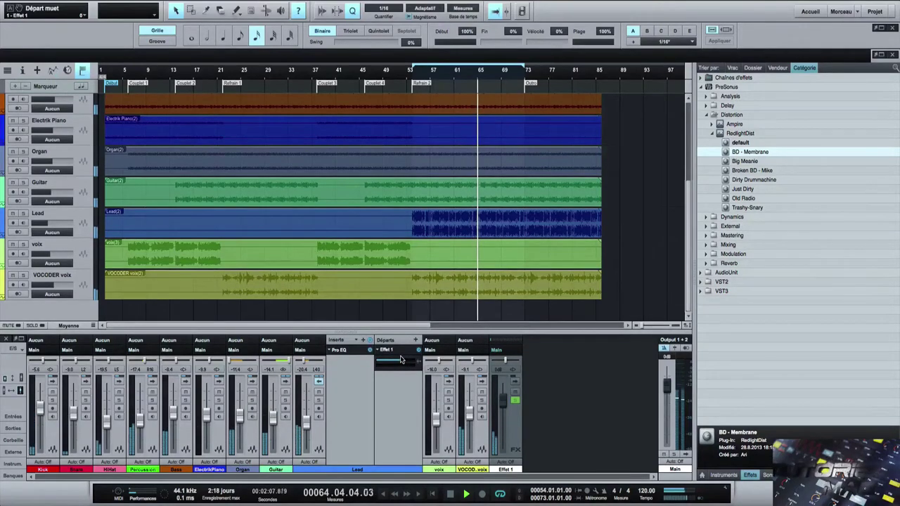
left_click(513, 380)
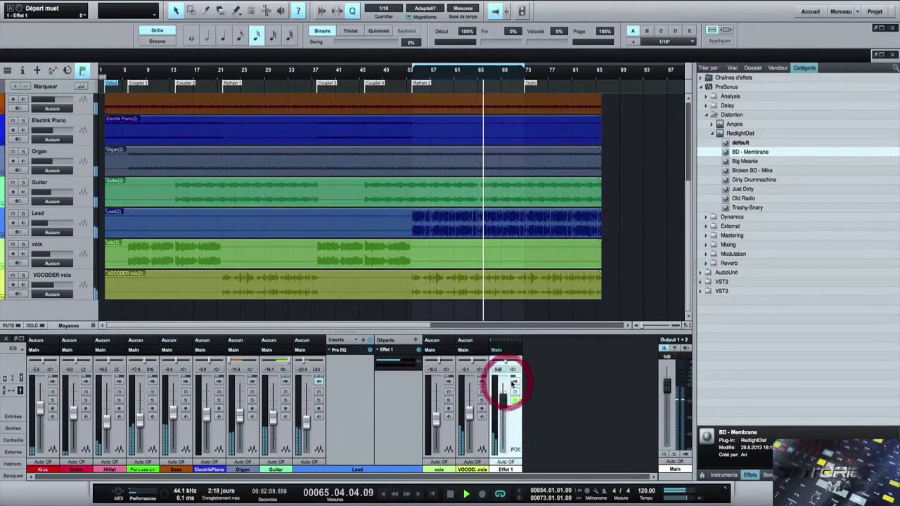
left_click(514, 381)
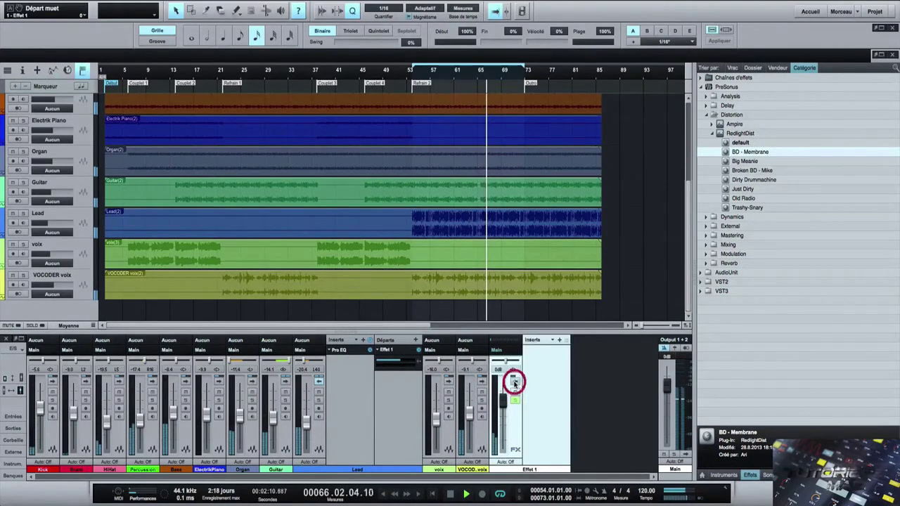
- Insert a Chorus on Effet 1, set Lead's send level, and lower the Effet 1 fader
left_click(559, 340)
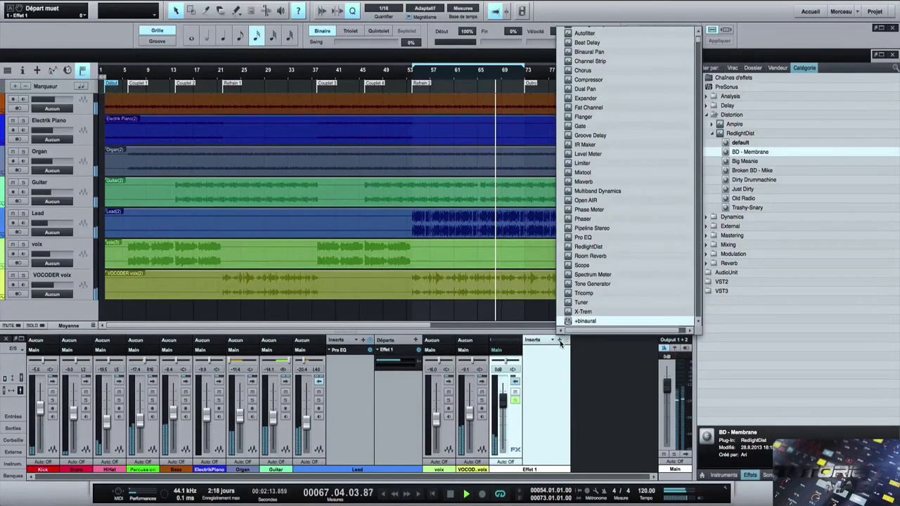
left_click(605, 71)
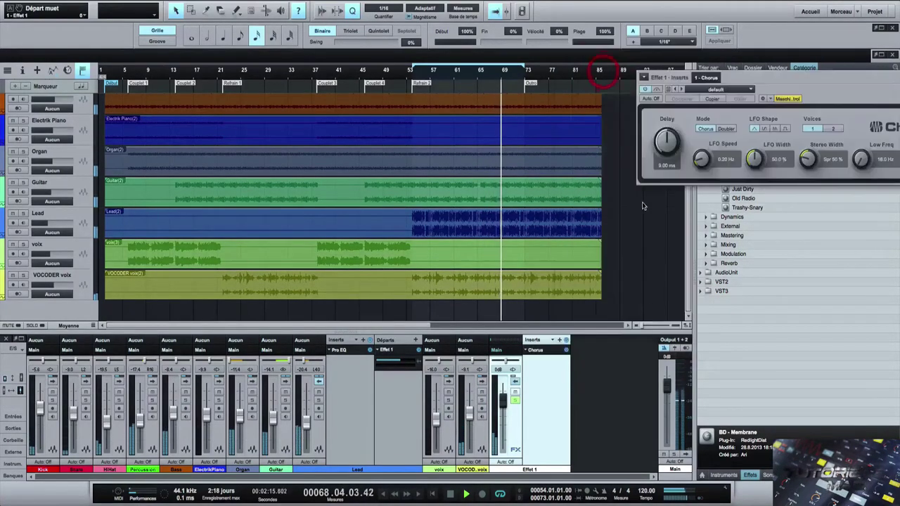
left_click_drag(764, 76, 523, 70)
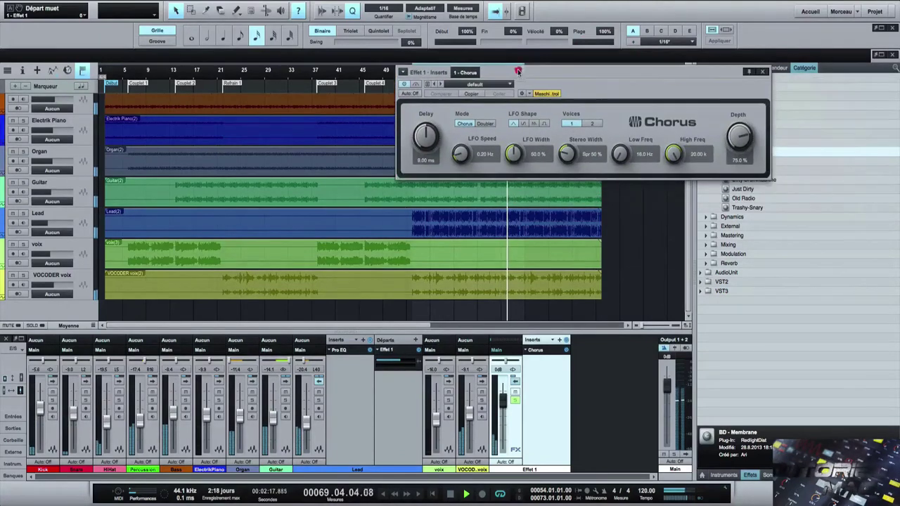
left_click(380, 354)
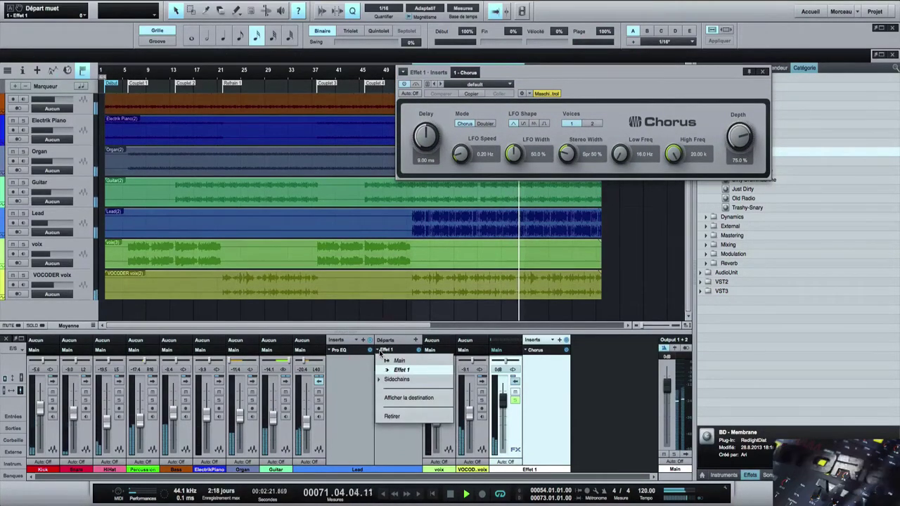
left_click(381, 353)
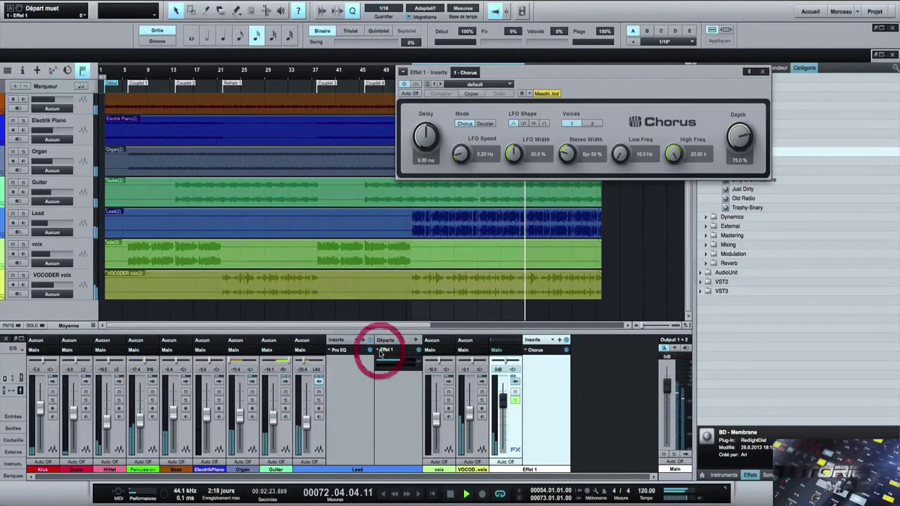
left_click_drag(403, 362, 420, 365)
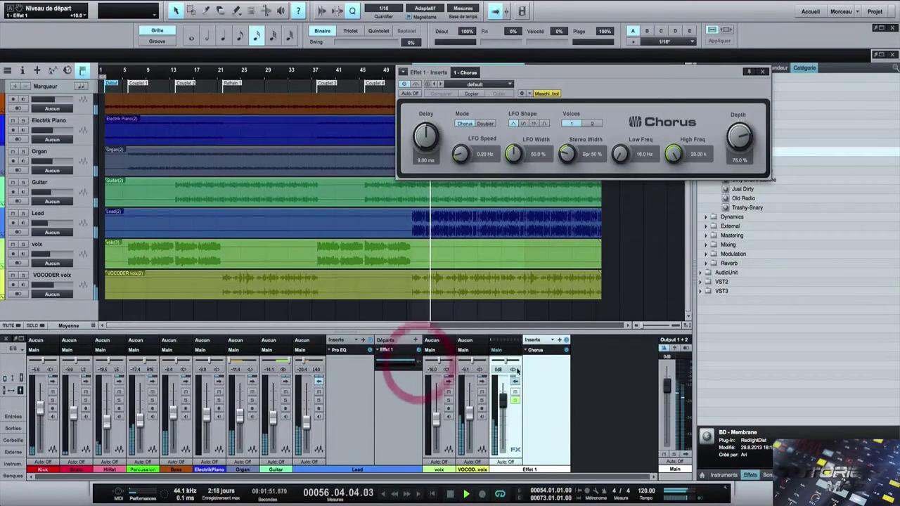
left_click_drag(504, 403, 499, 462)
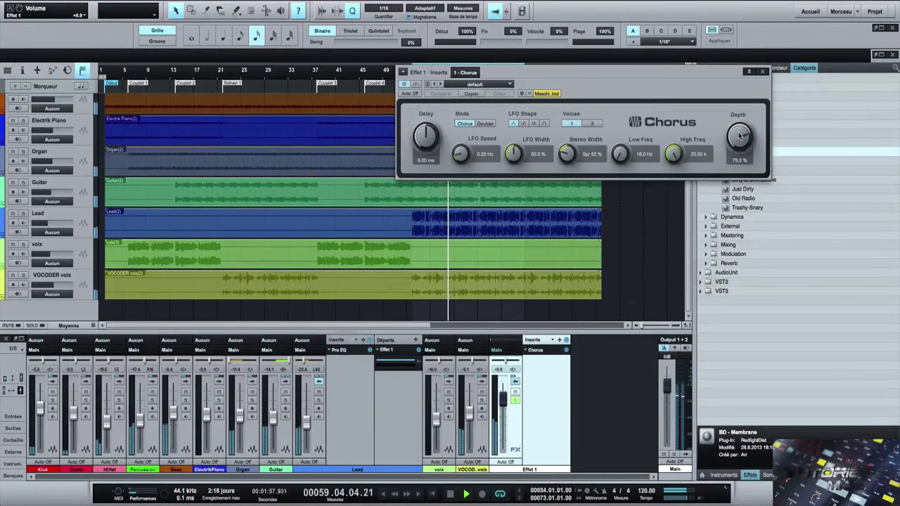
- Set Chorus depth 93.5%, delay 12 ms, wider LFO, Pan 10%, 6.94 k cutoff, square LFO, Doubler mode
left_click_drag(739, 135, 740, 126)
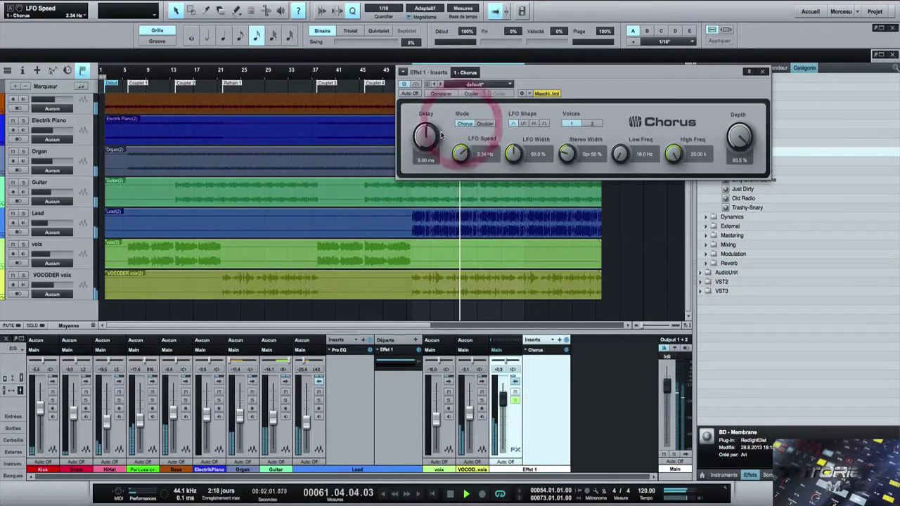
left_click_drag(426, 139, 427, 124)
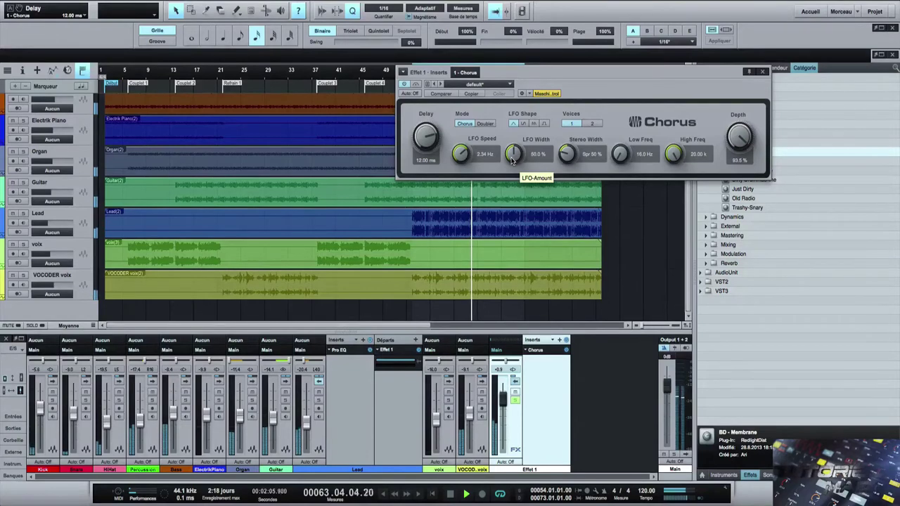
left_click_drag(512, 160, 520, 129)
left_click_drag(568, 153, 573, 130)
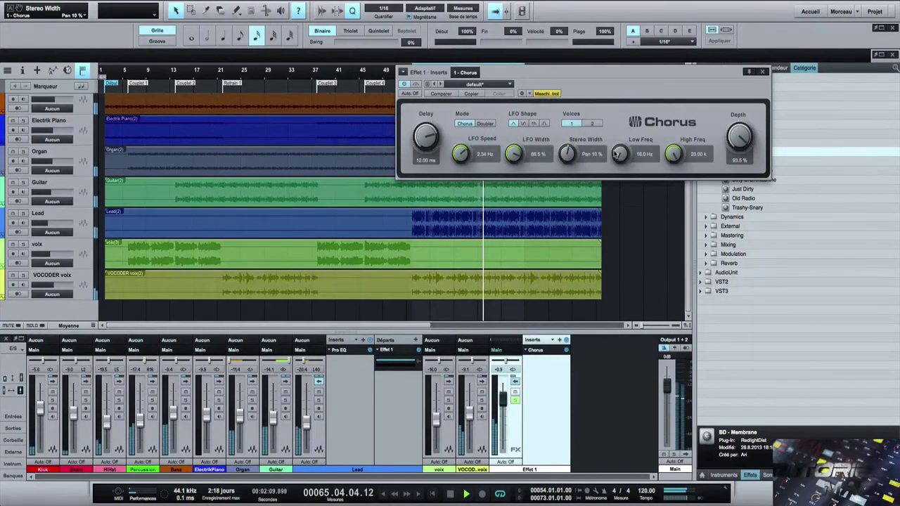
left_click_drag(674, 154, 661, 177)
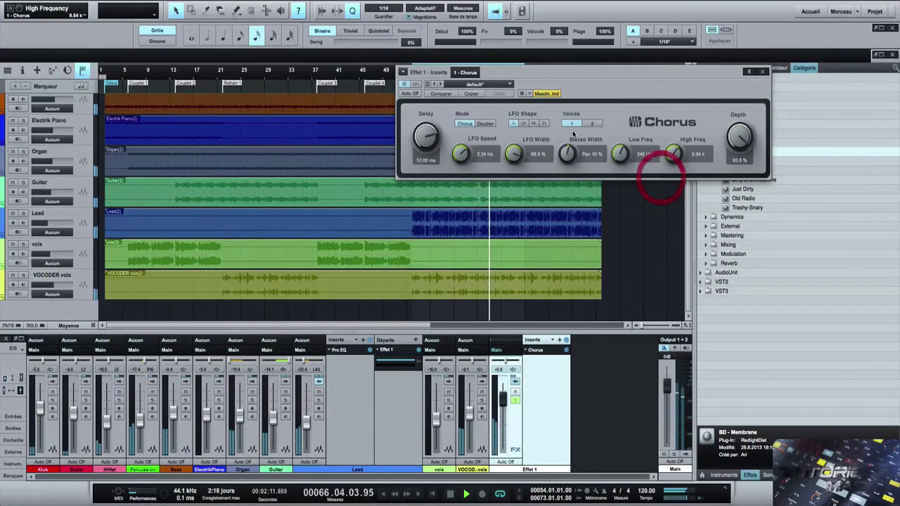
left_click(593, 123)
left_click(568, 124)
left_click(543, 123)
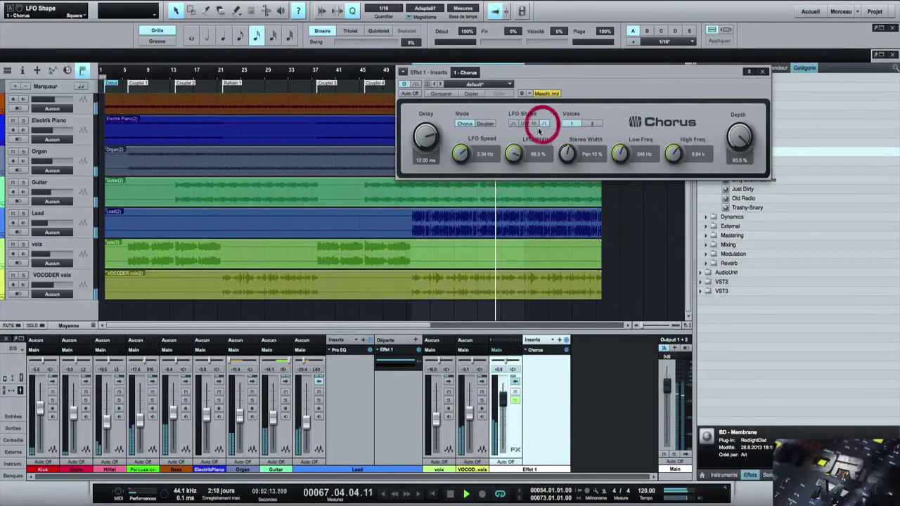
left_click(486, 124)
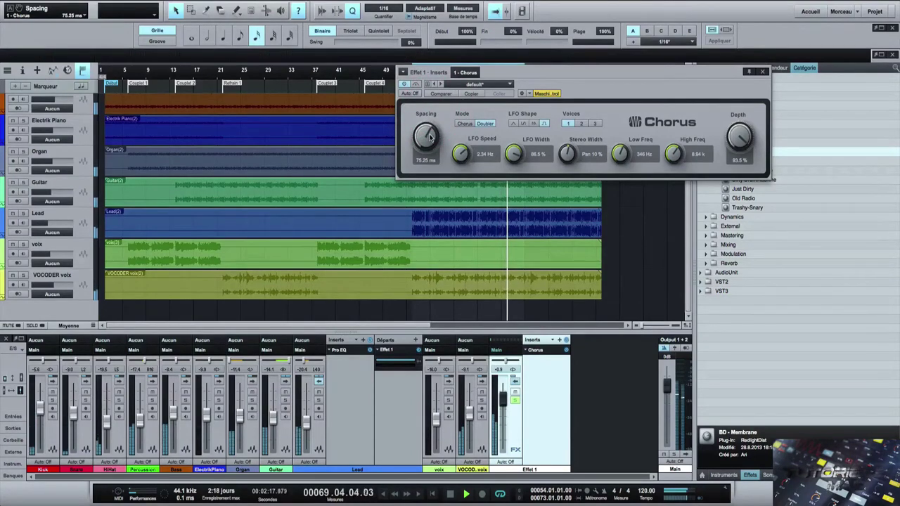
- Set the doubler spacing to 60.25 ms, trim the Effet 1 fader, and raise Lead's send to -4.6
left_click_drag(428, 138, 430, 148)
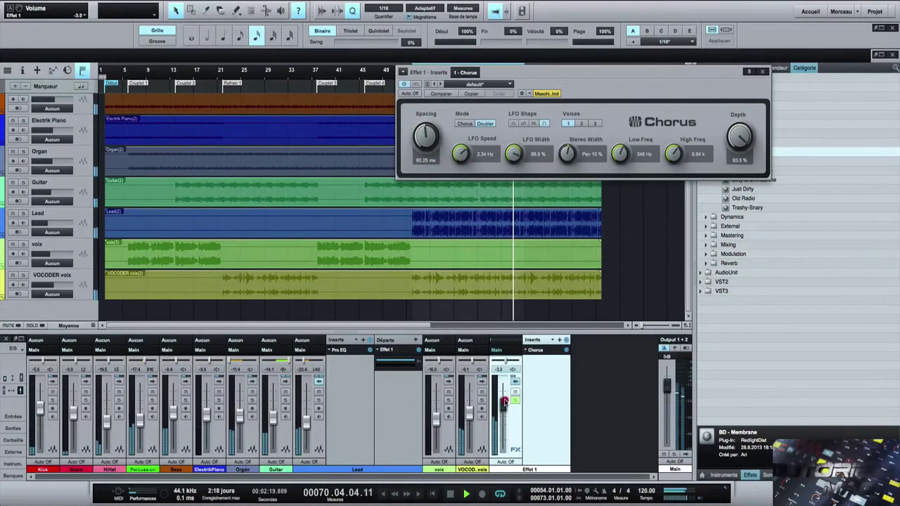
left_click_drag(502, 391, 502, 400)
left_click_drag(397, 363, 409, 361)
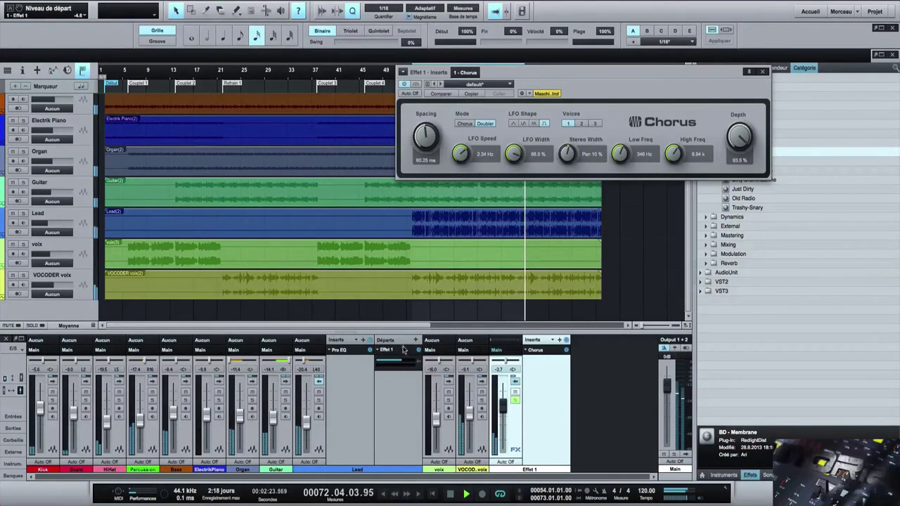
- Remove the Effet 1 FX channel and confirm moving it to the trash
right_click(542, 411)
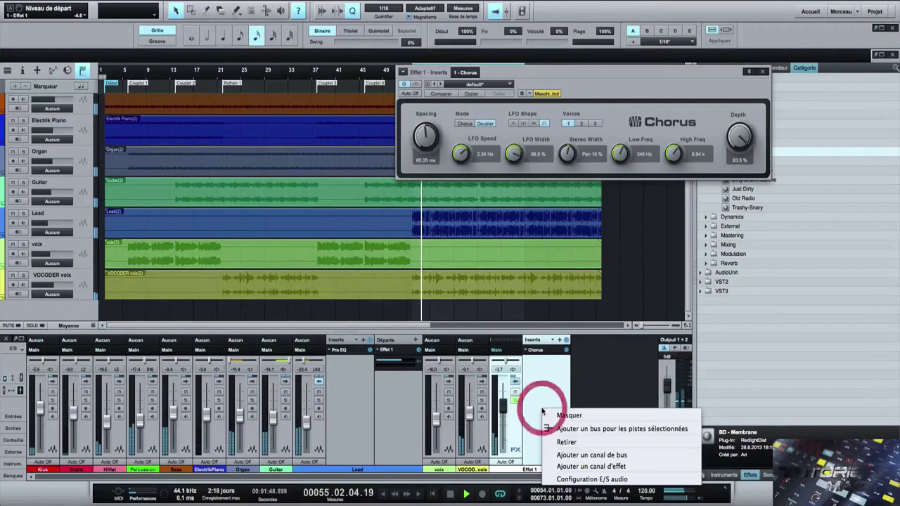
left_click(577, 439)
left_click(520, 176)
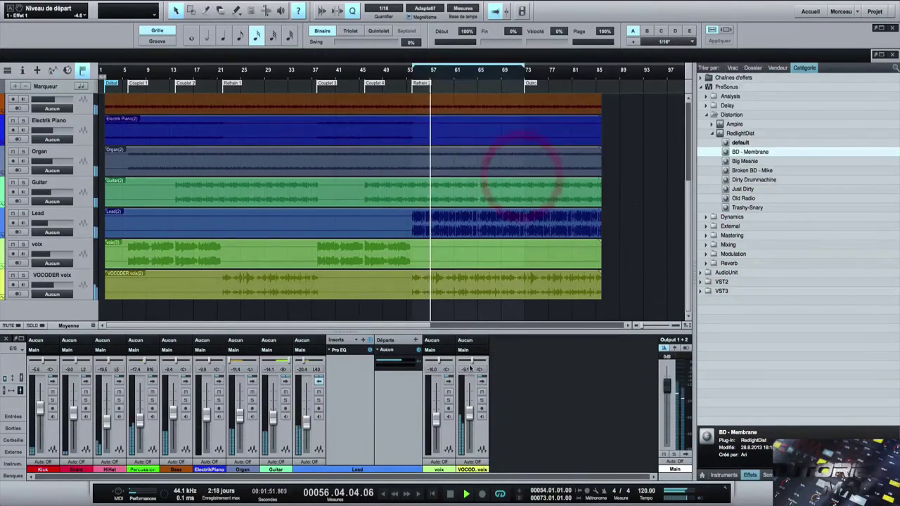
- Delete the Lead track's now-empty send, leaving its inserts unchanged
right_click(378, 354)
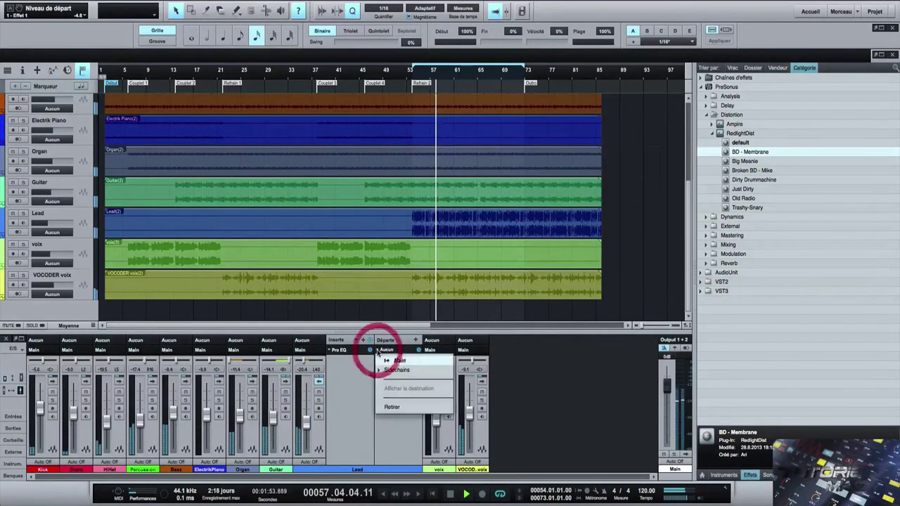
left_click(403, 404)
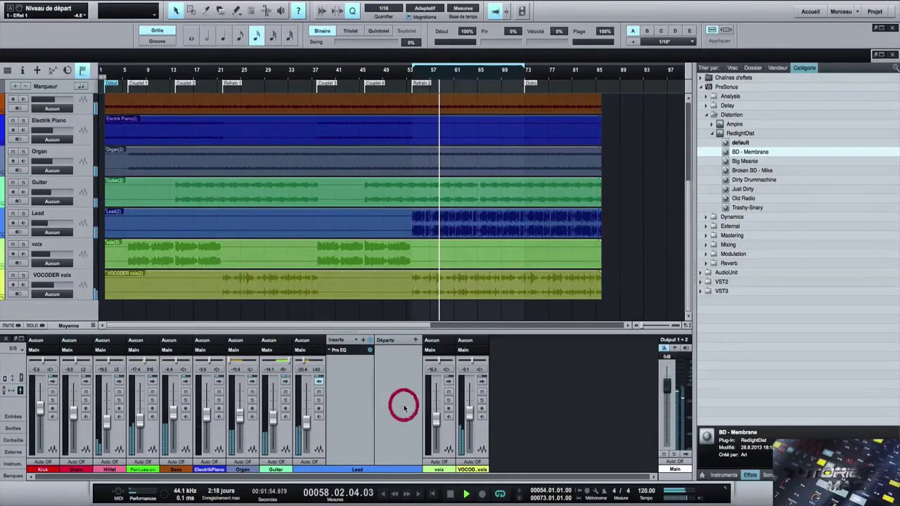
left_click(363, 341)
left_click(362, 338)
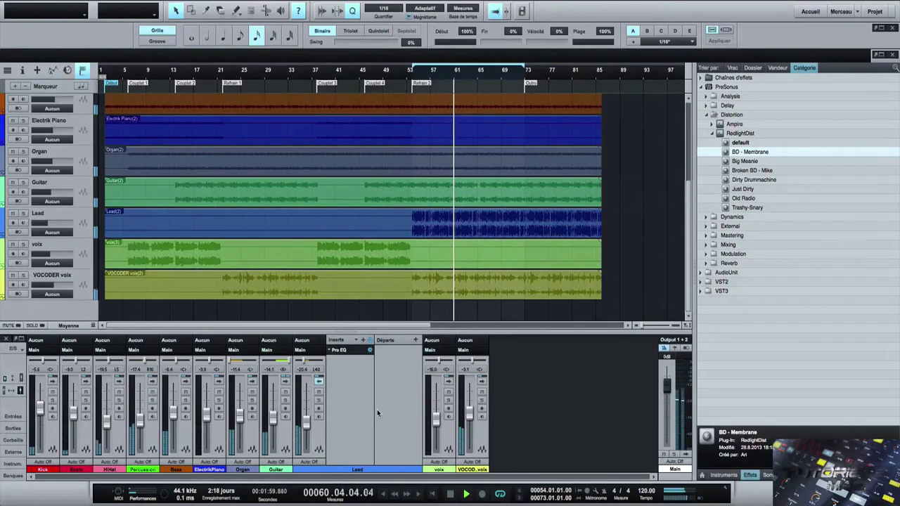
left_click(706, 105)
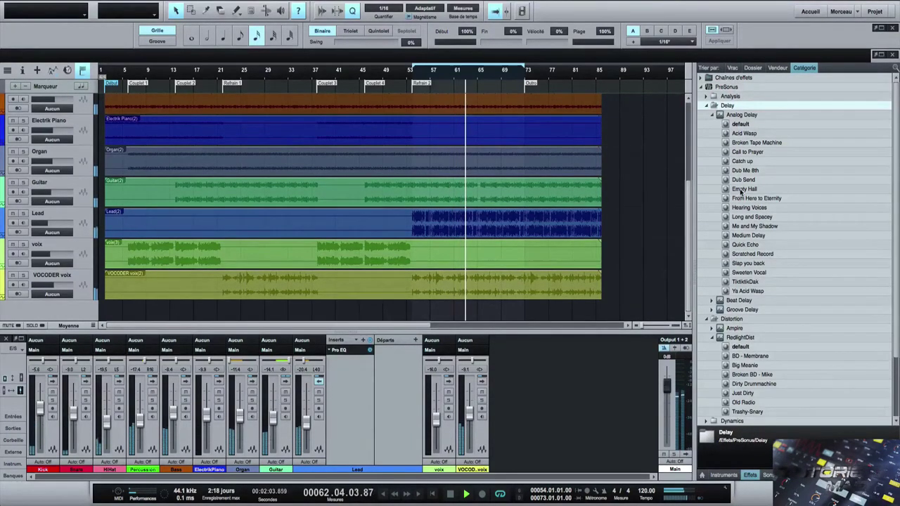
left_click_drag(740, 191, 407, 365)
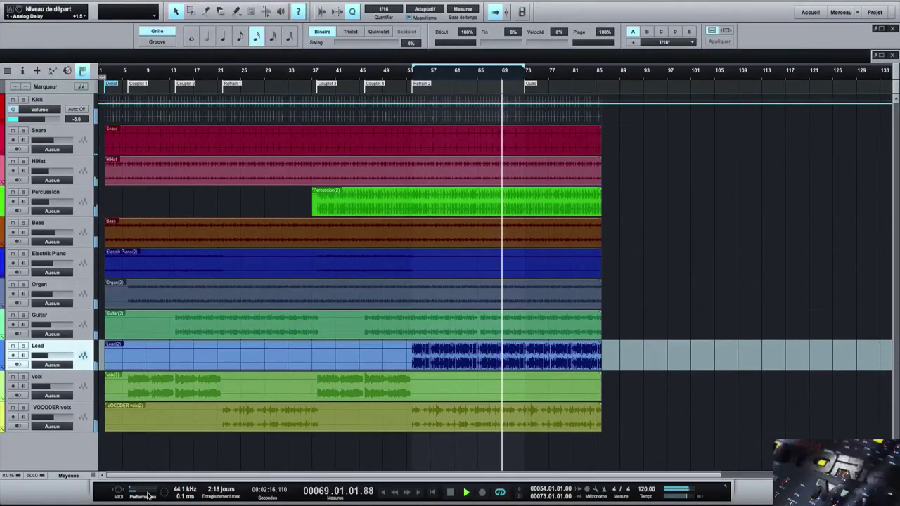
key("F3")
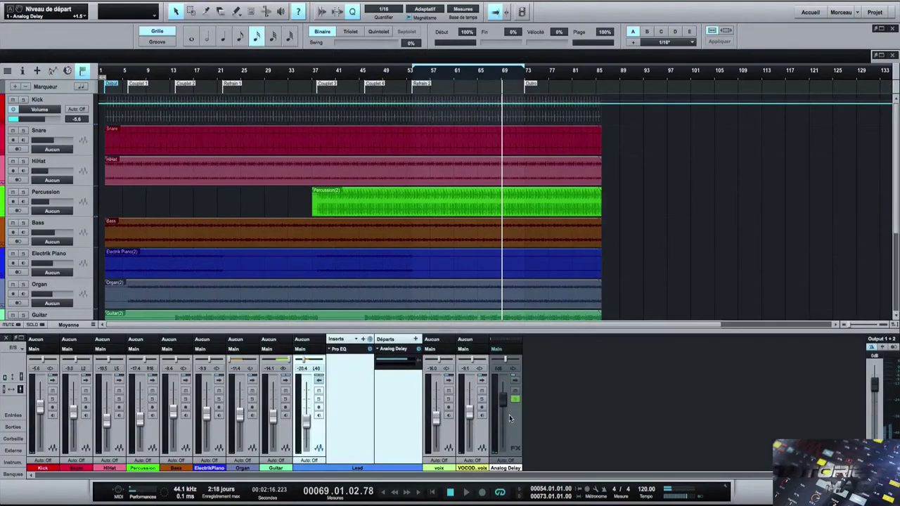
left_click(511, 419)
right_click(511, 419)
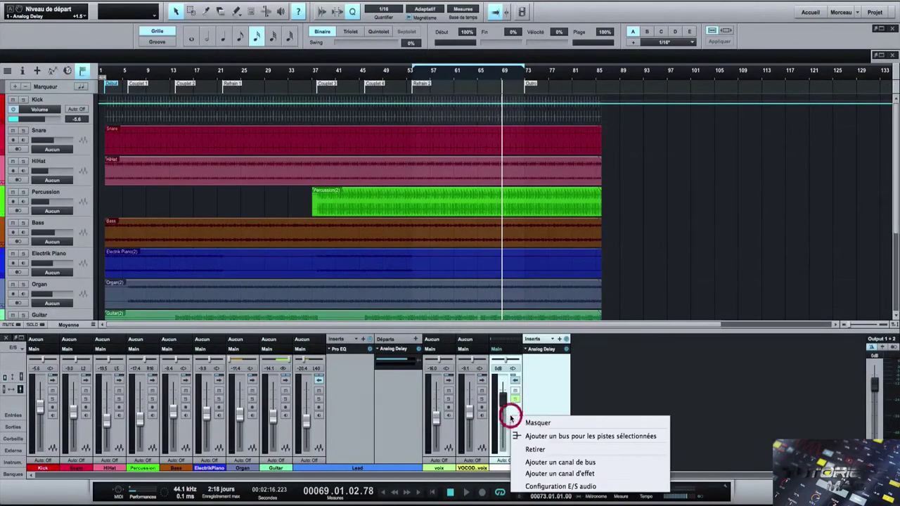
left_click(538, 449)
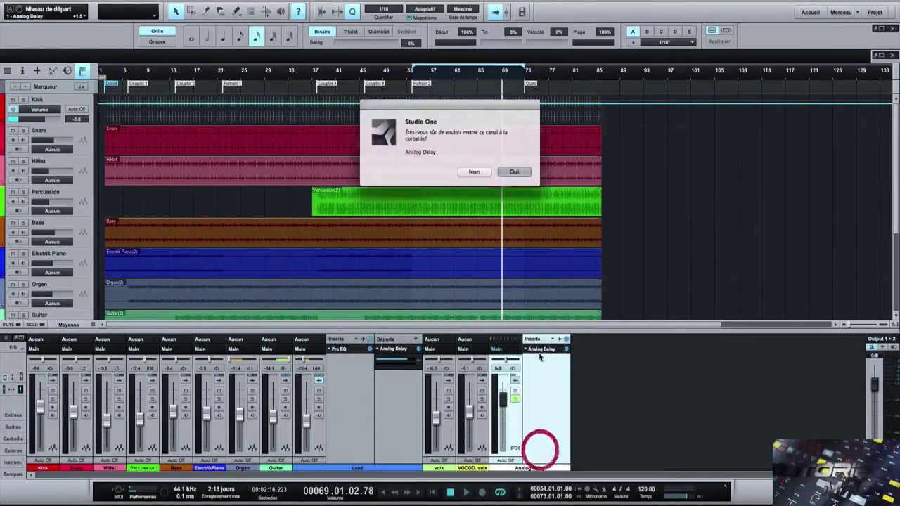
left_click(524, 176)
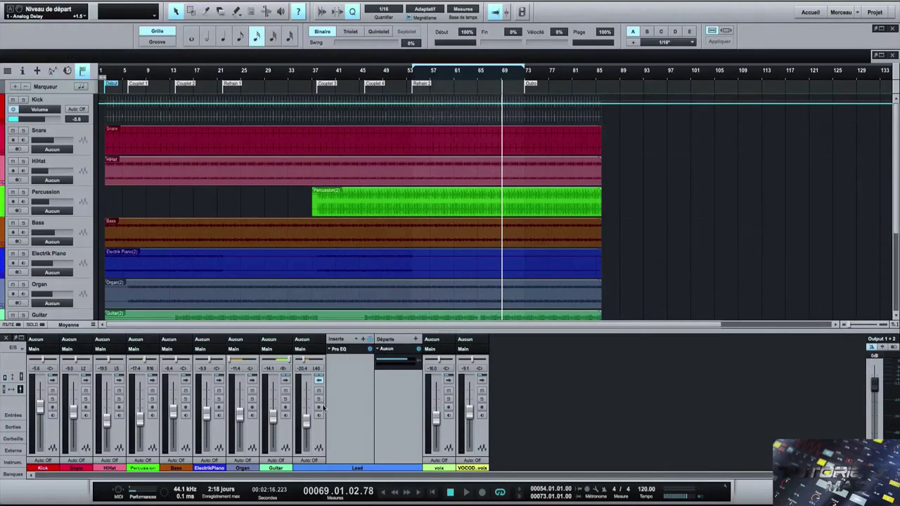
left_click(317, 382)
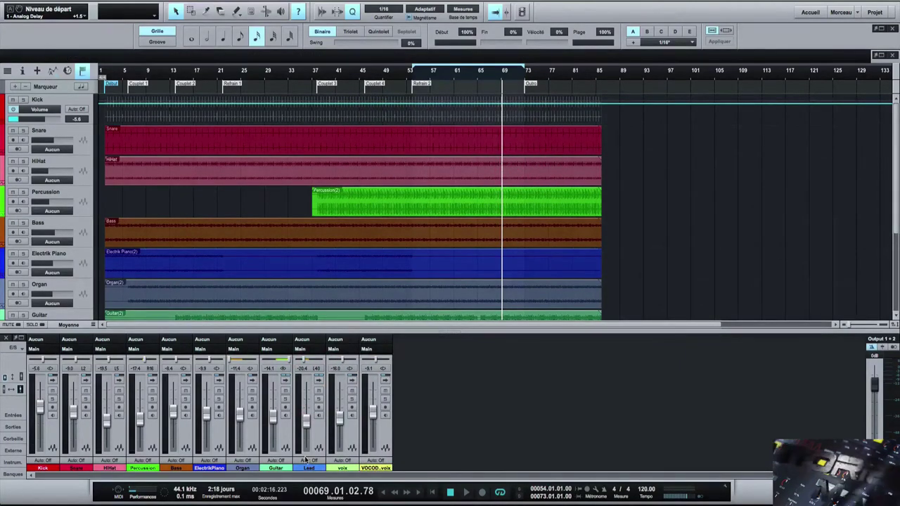
- Hide the mixer with F3, jump to the Couplet 2 marker, and show the Performance Monitor
key("F3")
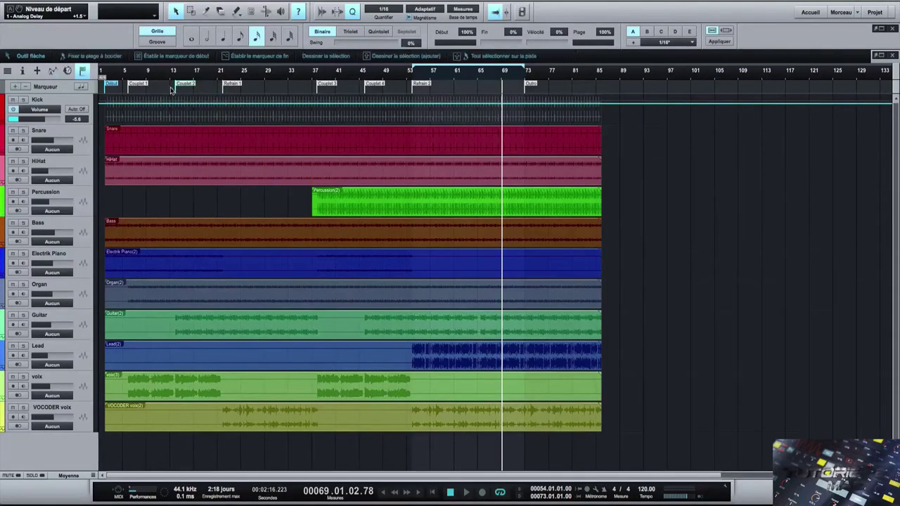
left_click(172, 88)
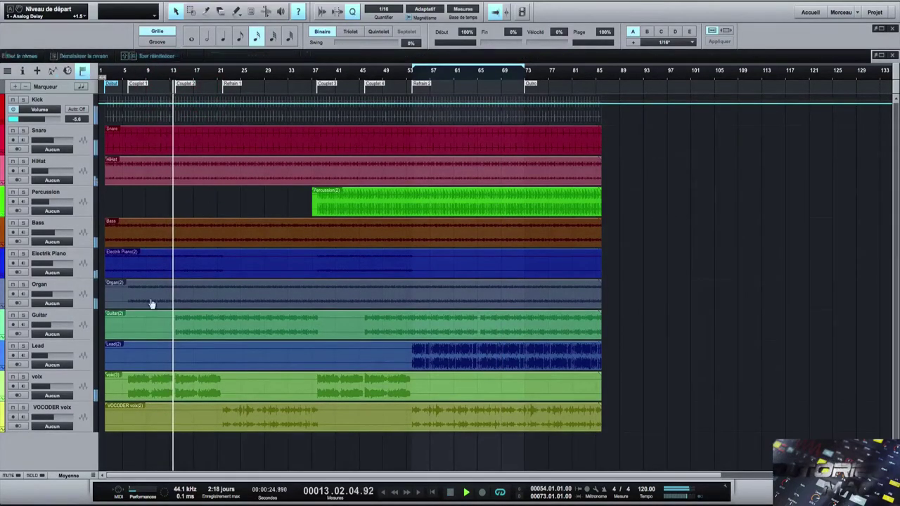
left_click(140, 493)
left_click(140, 492)
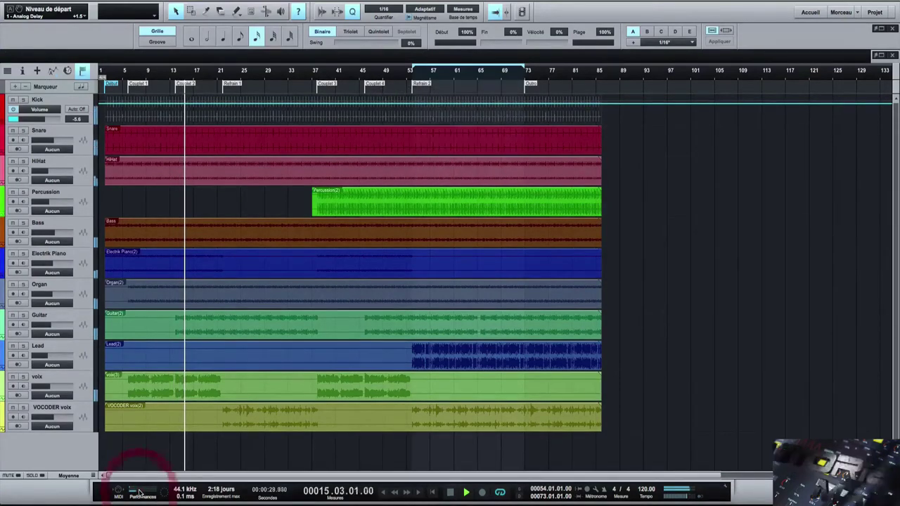
left_click(139, 492)
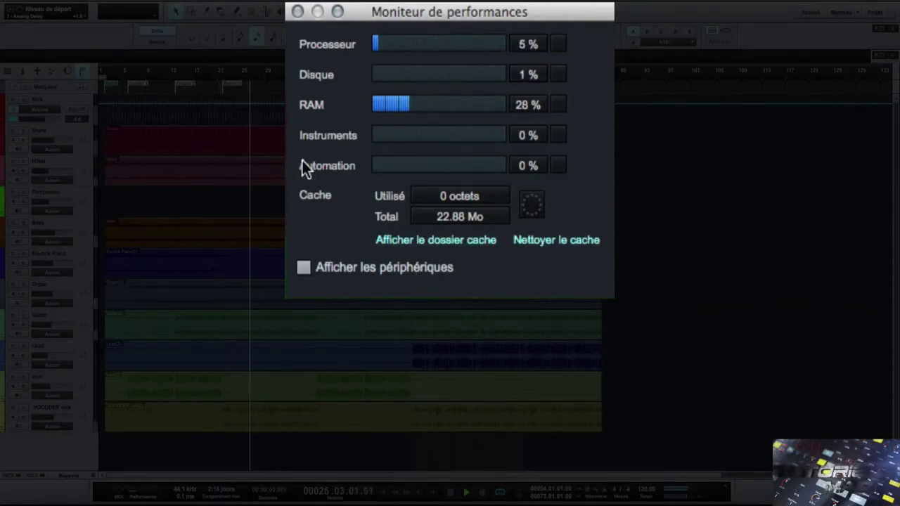
- Reopen the Performance Monitor from Affichage with Afficher les périphériques ticked
left_click(298, 12)
left_click(388, 116)
left_click(342, 5)
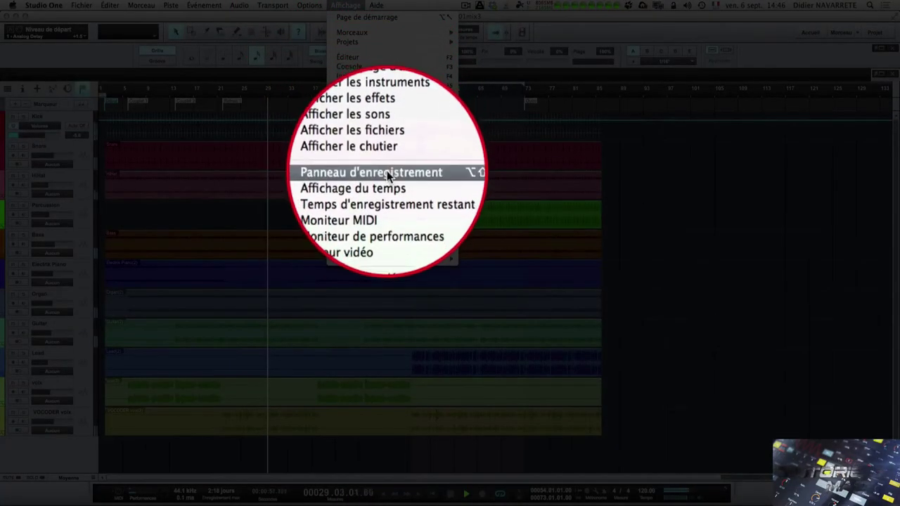
left_click(388, 208)
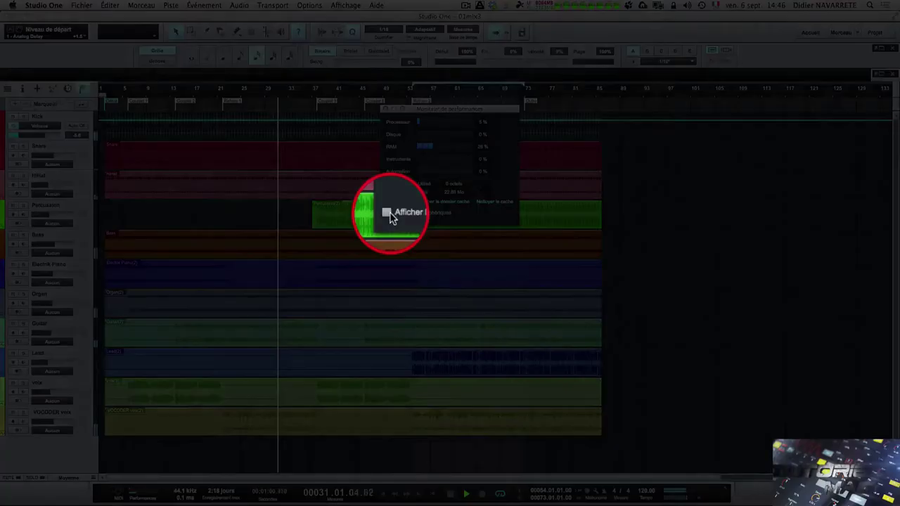
left_click(387, 212)
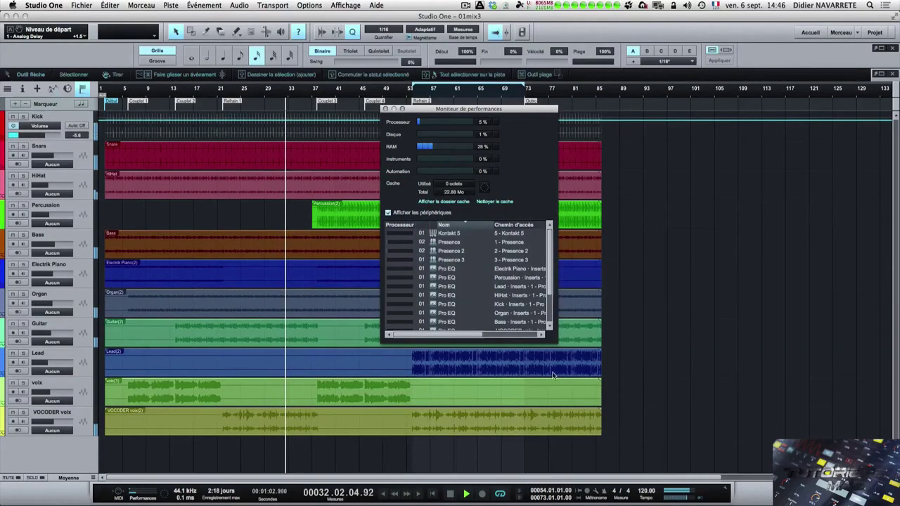
- Enlarge the monitor and bypass the Electrik Piano's Pro EQ from its device list
left_click_drag(557, 342, 754, 415)
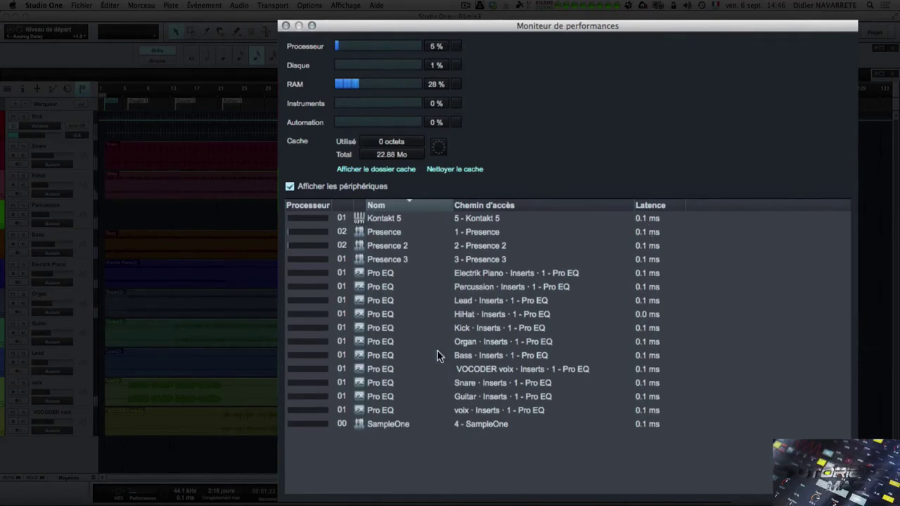
left_click(357, 273)
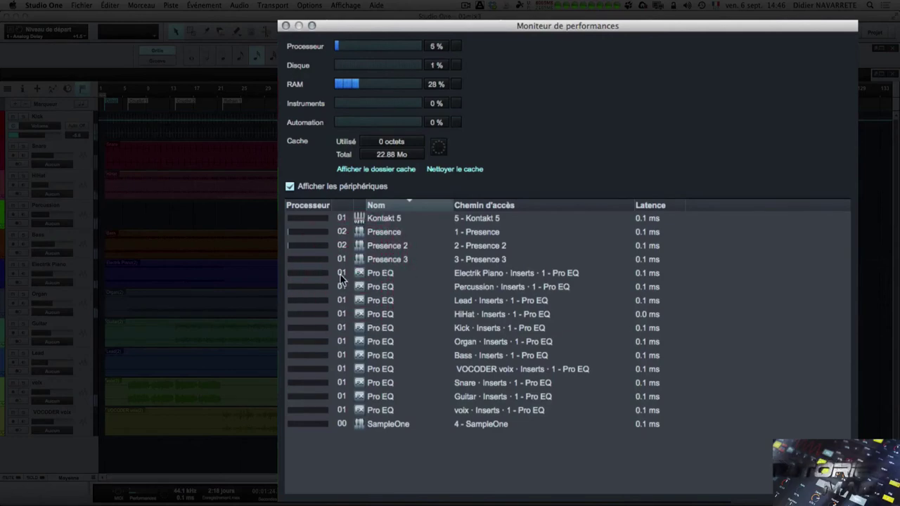
left_click(343, 276)
left_click(316, 277)
double_click(357, 272)
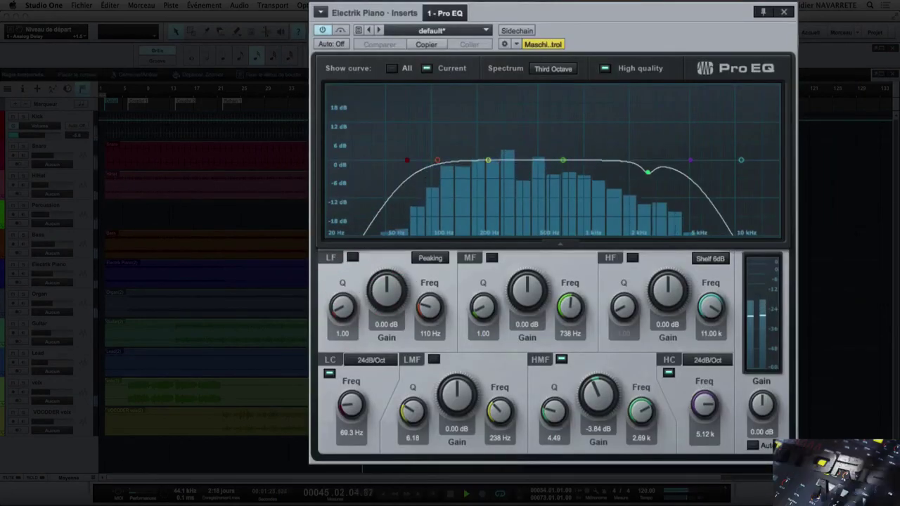
left_click(323, 31)
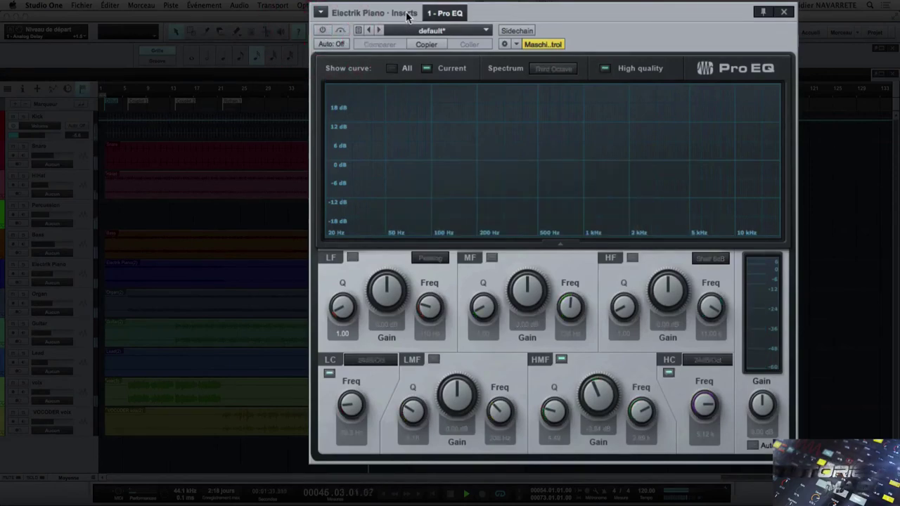
- Widen the device list's Nom column and bring up the Kick track's Pro EQ
left_click_drag(513, 9, 800, 76)
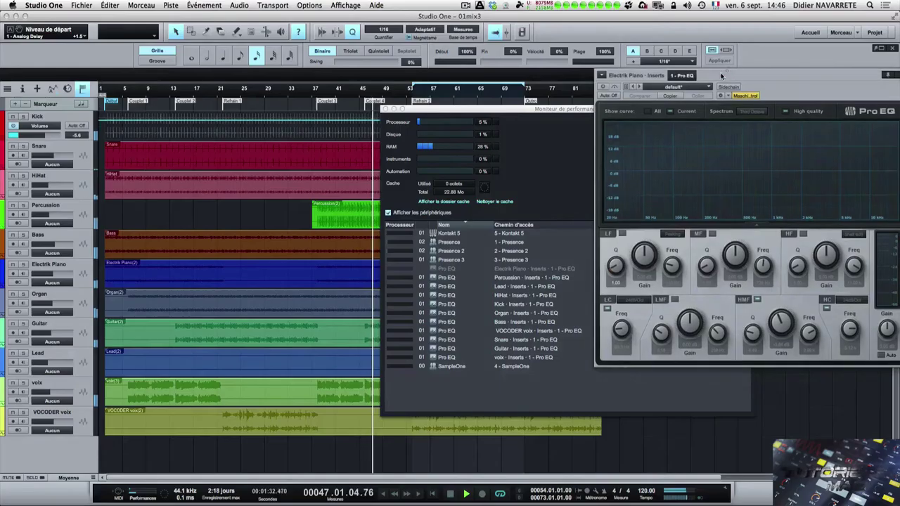
left_click(433, 279)
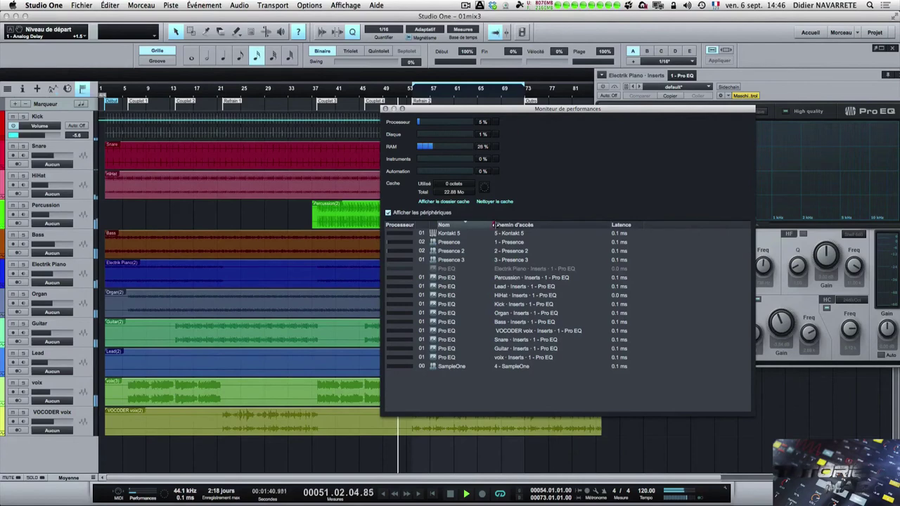
left_click_drag(494, 224, 537, 224)
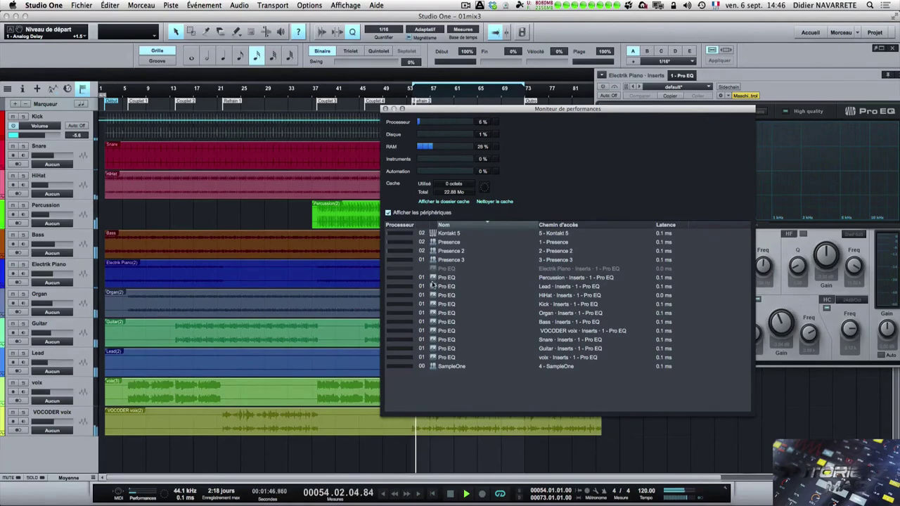
left_click(431, 303)
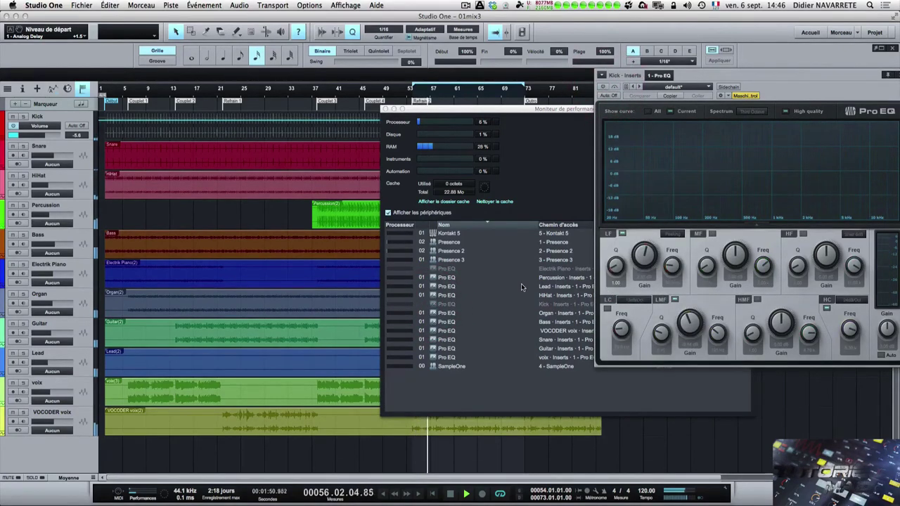
- Mute the voix track and open the SampleOne editor, arranging it beside the Performance Monitor
left_click(12, 295)
left_click(12, 295)
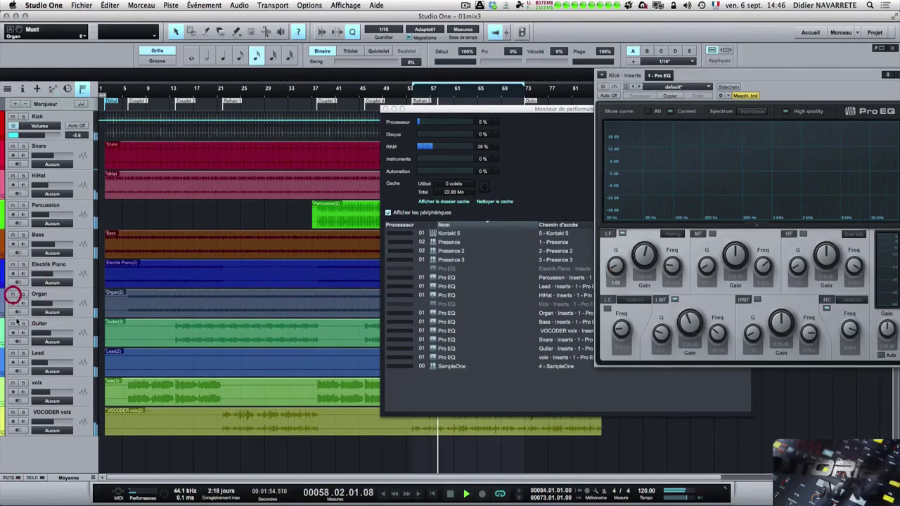
left_click(12, 384)
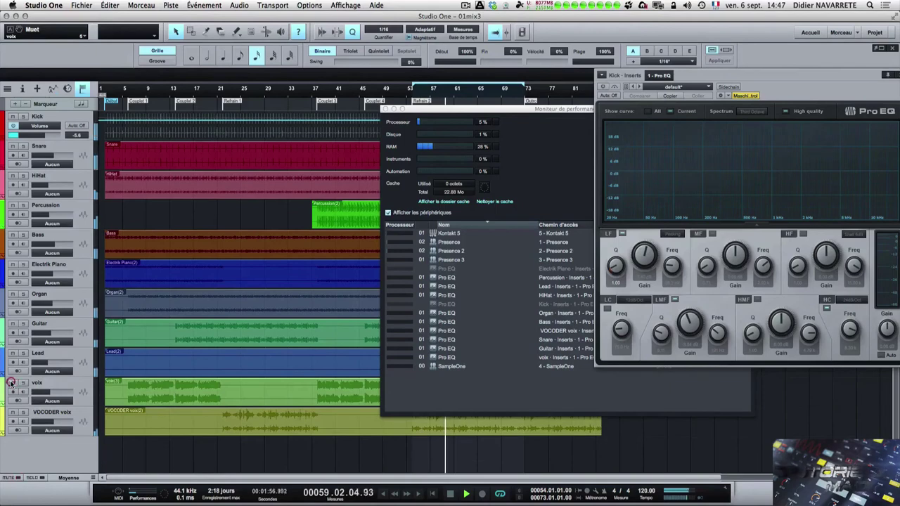
double_click(433, 369)
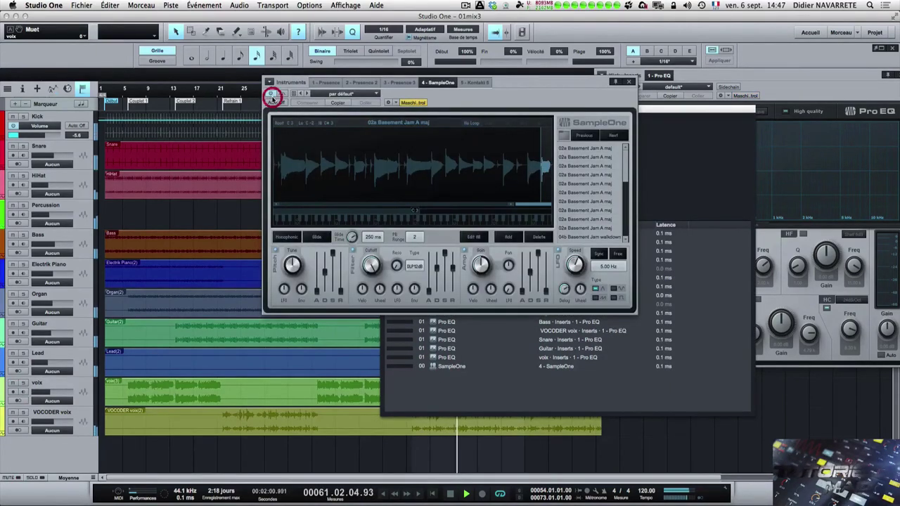
left_click_drag(293, 83, 658, 132)
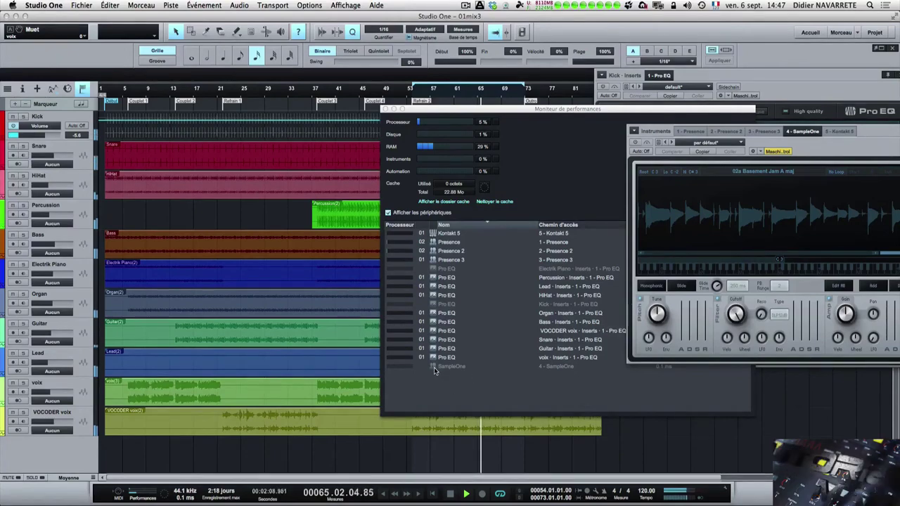
left_click_drag(515, 111, 314, 101)
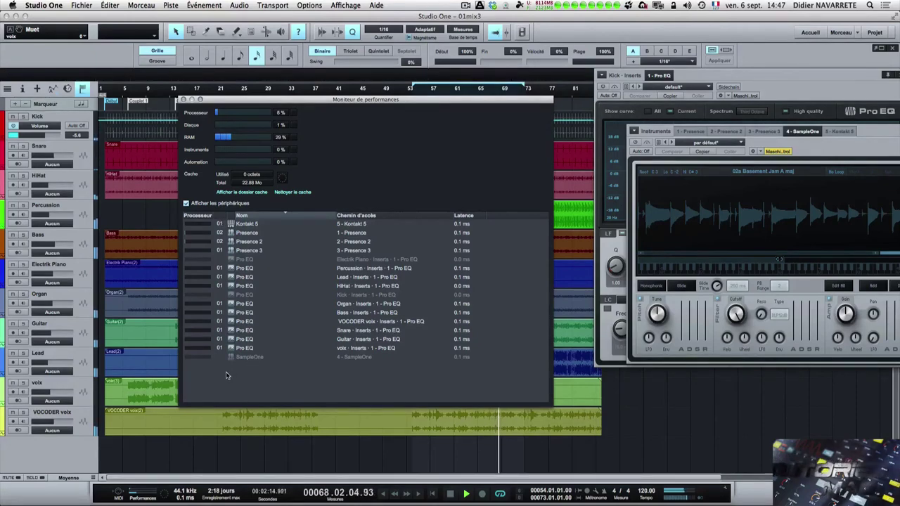
- Close the open Kick Pro EQ and SampleOne plug-in windows
left_click(233, 358)
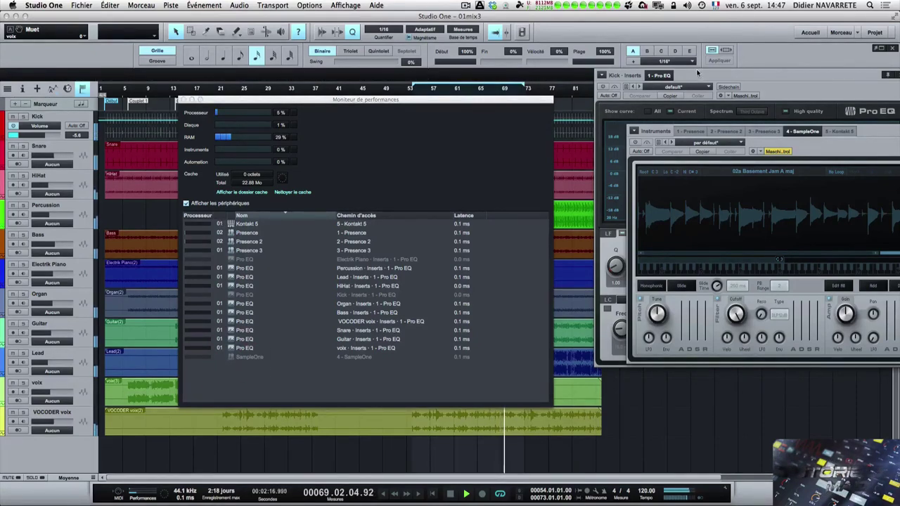
left_click_drag(756, 74, 508, 114)
left_click(656, 113)
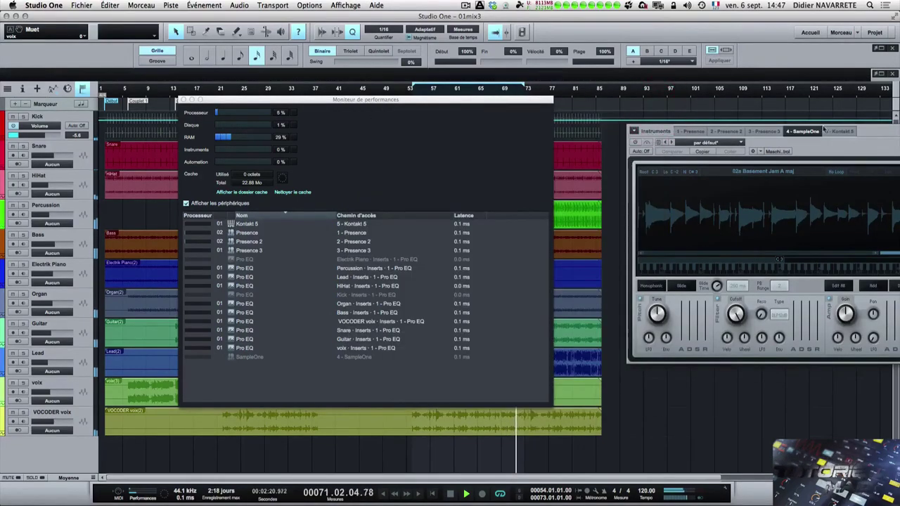
left_click_drag(861, 131, 648, 164)
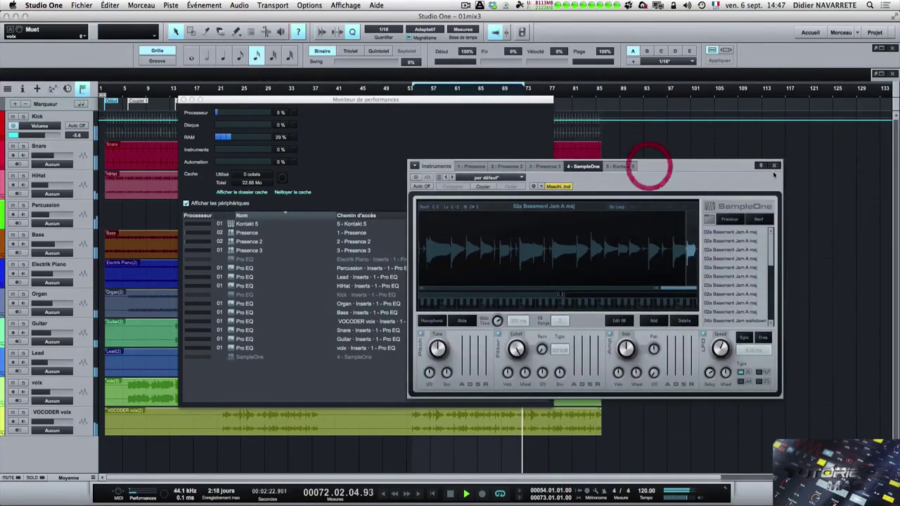
left_click(783, 165)
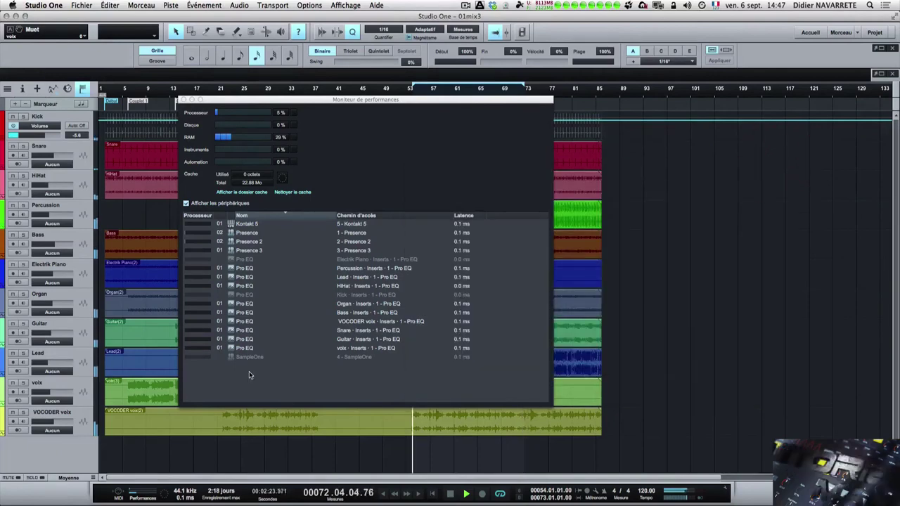
- Re-enable the Electrik Piano and Kick Pro EQs and SampleOne, then close their windows
double_click(233, 262)
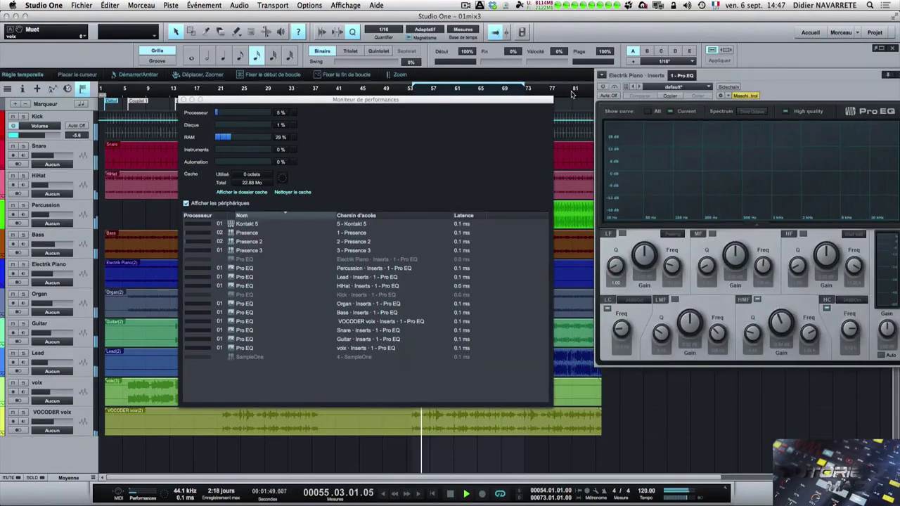
left_click(601, 87)
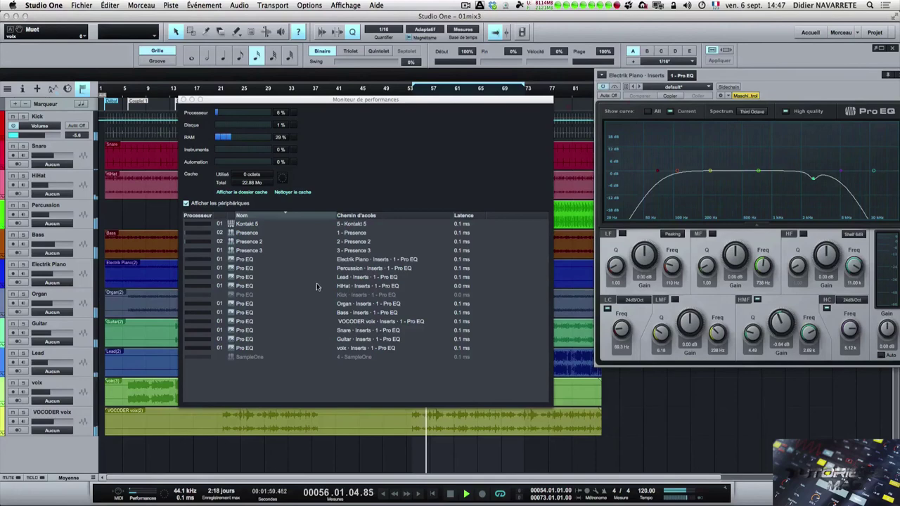
double_click(233, 298)
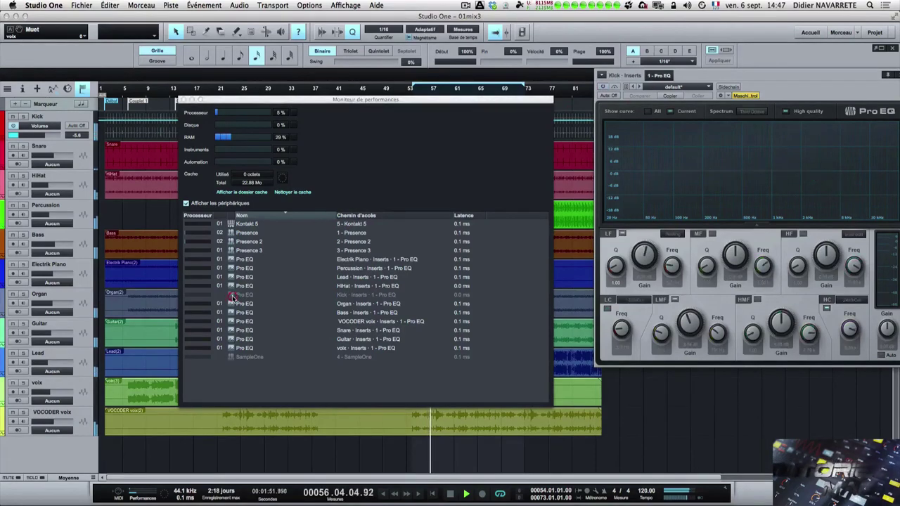
left_click(602, 86)
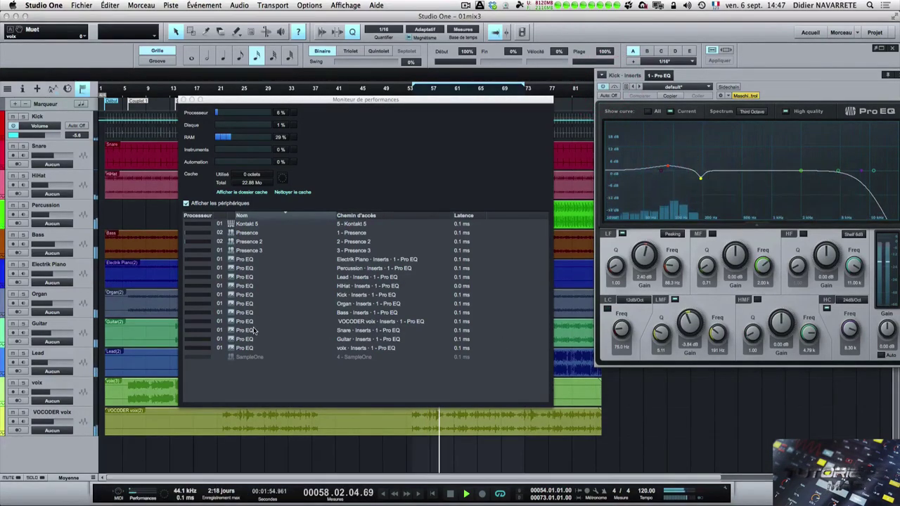
double_click(237, 358)
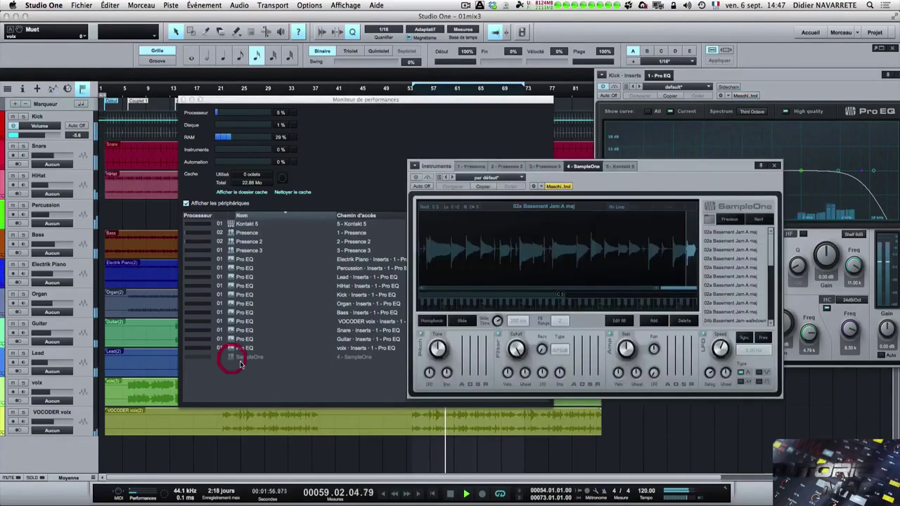
left_click(416, 178)
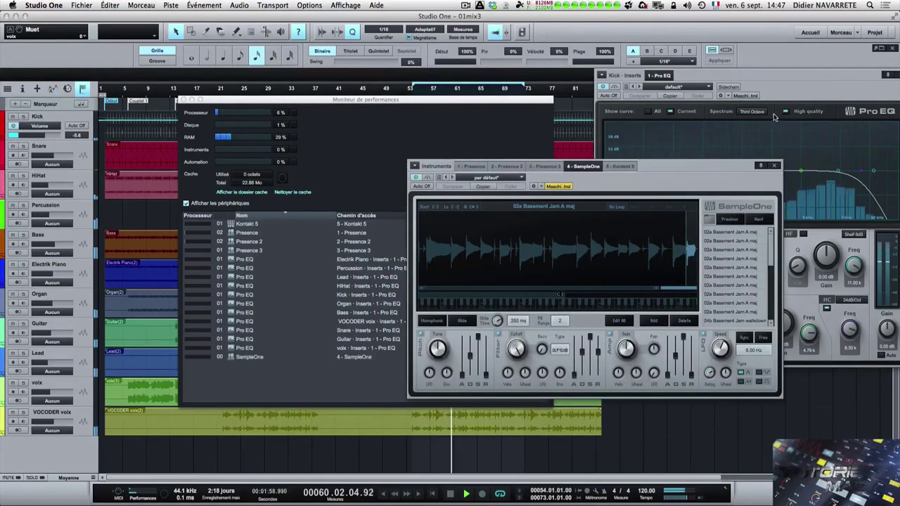
left_click(774, 165)
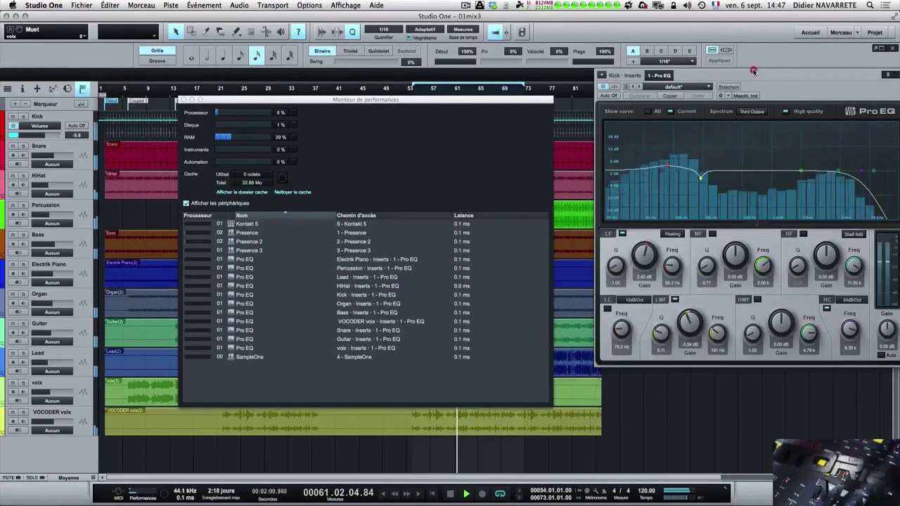
left_click_drag(753, 71, 509, 111)
left_click(647, 114)
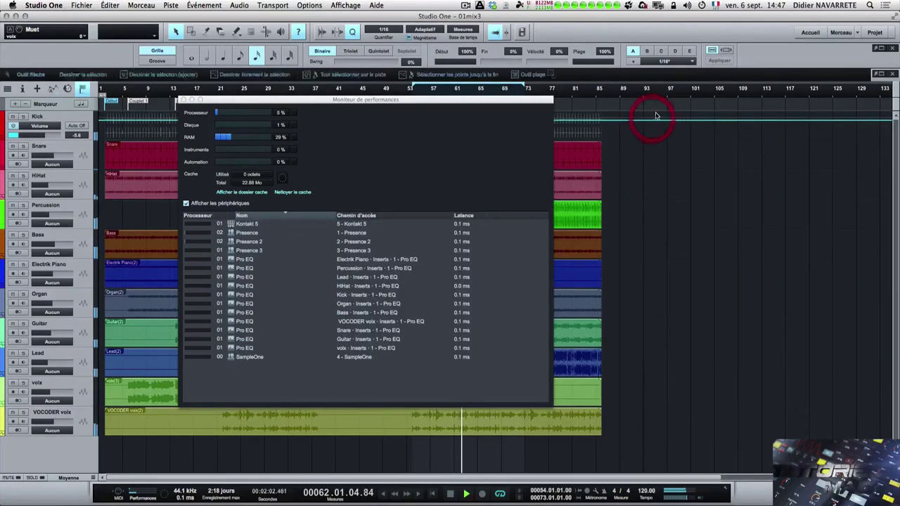
- Untick Afficher les périphériques and place the compact monitor to the right of the tracks
left_click(359, 246)
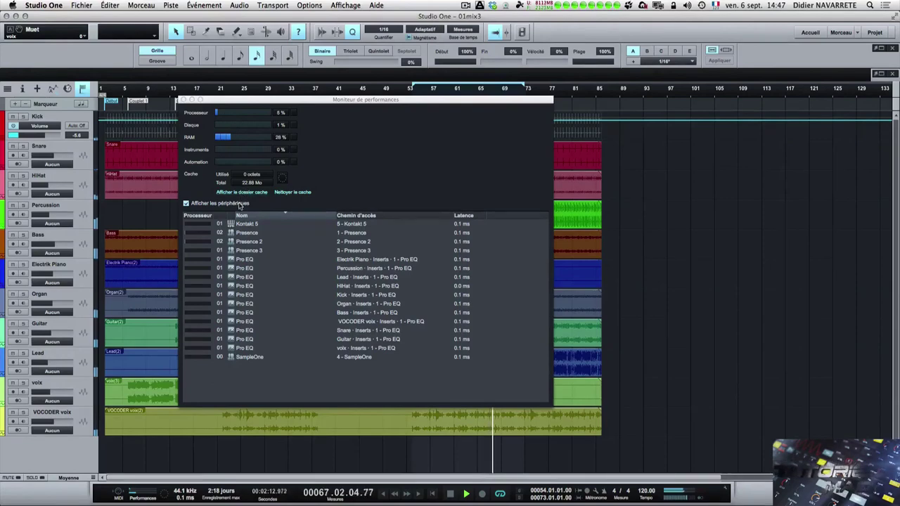
left_click(186, 203)
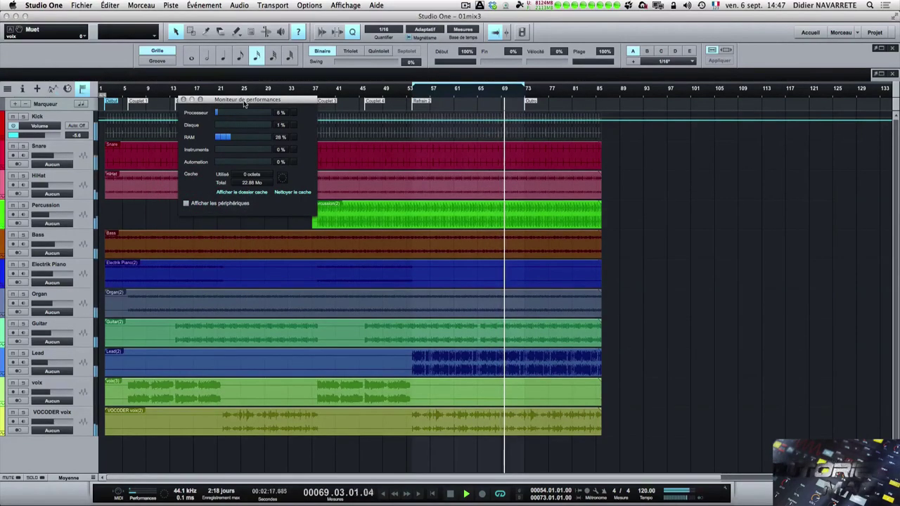
left_click_drag(246, 99, 672, 130)
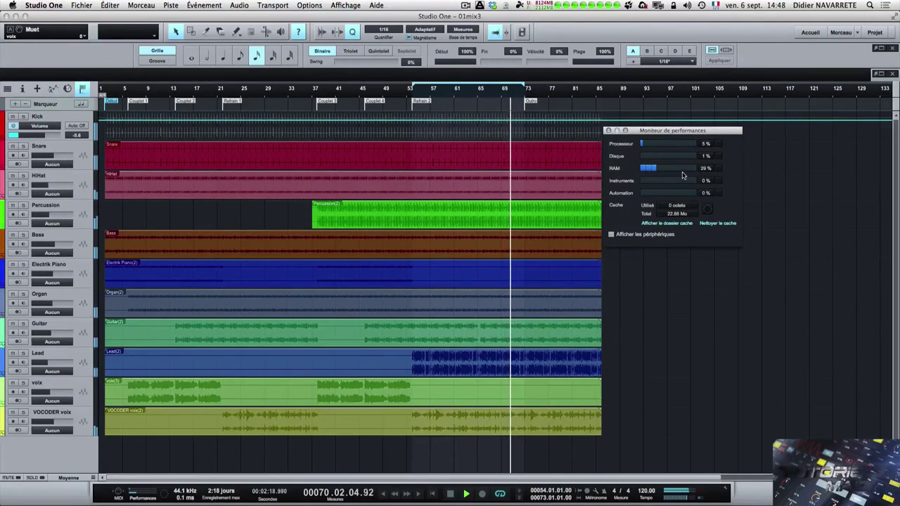